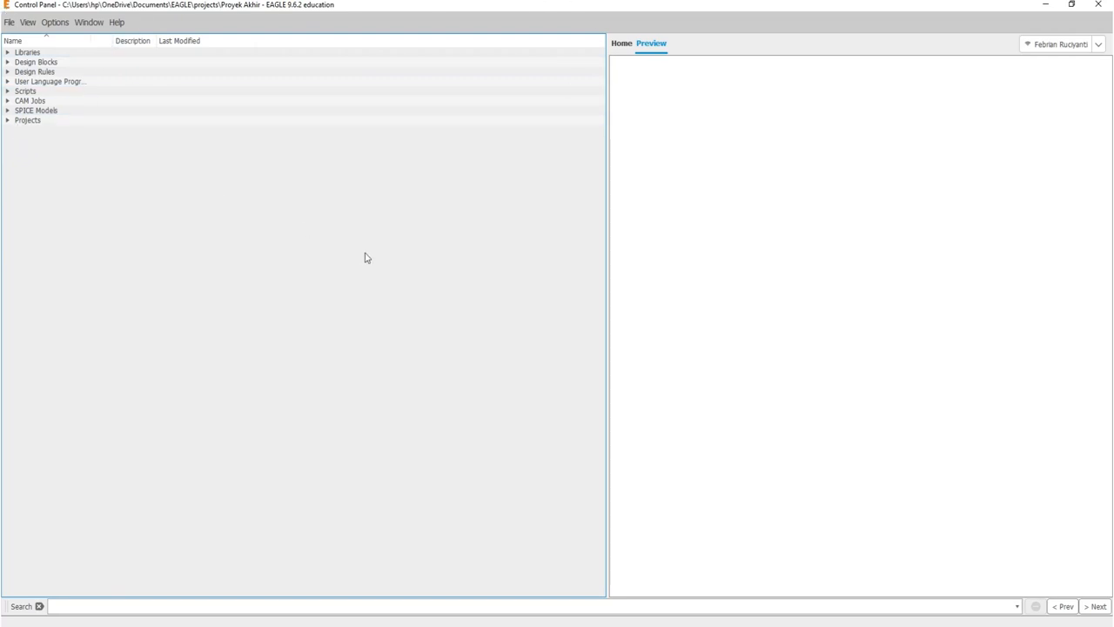
Open the eagle.scr configuration script from the user scripts folder and maximize its text editor.
{"action": "left_click", "coordinate": [7, 91]}
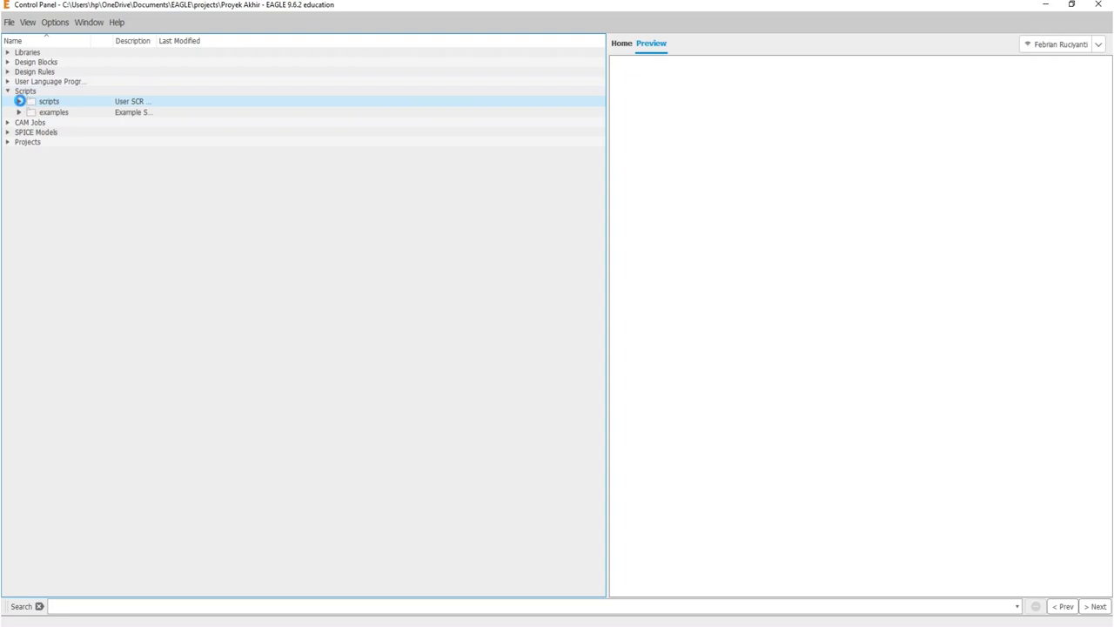
{"action": "left_click", "coordinate": [19, 102]}
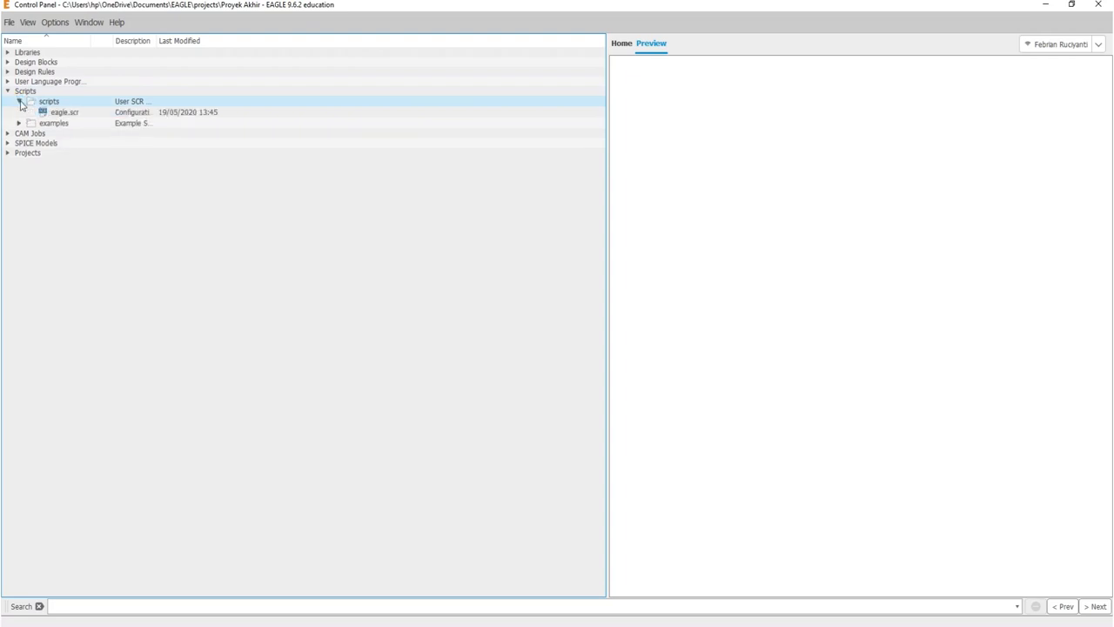
{"action": "double_click", "coordinate": [64, 114]}
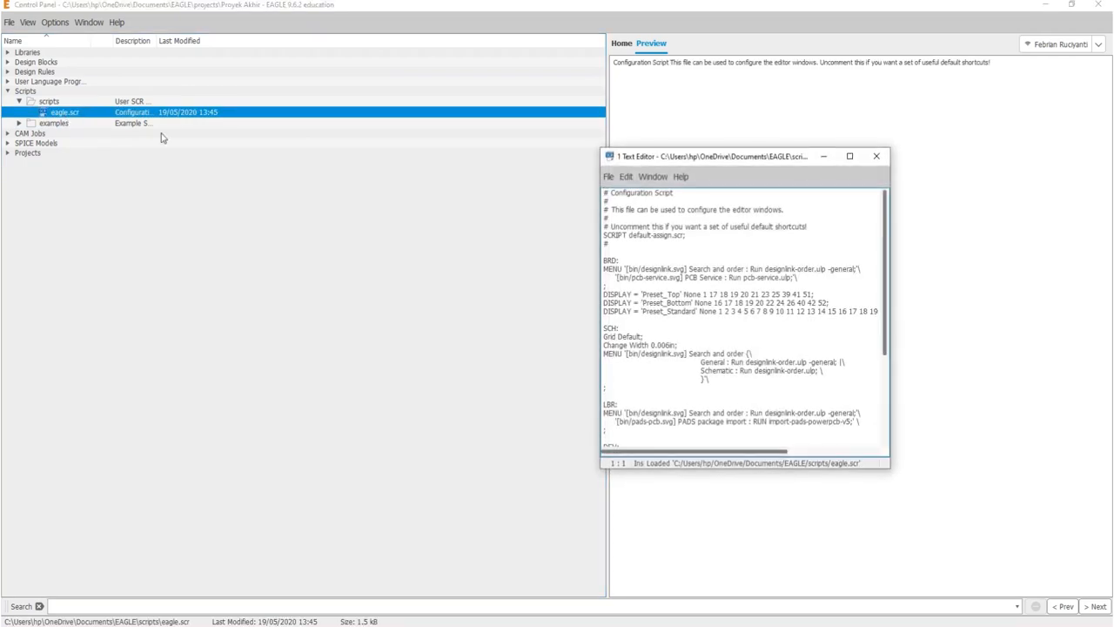
{"action": "left_click", "coordinate": [850, 156]}
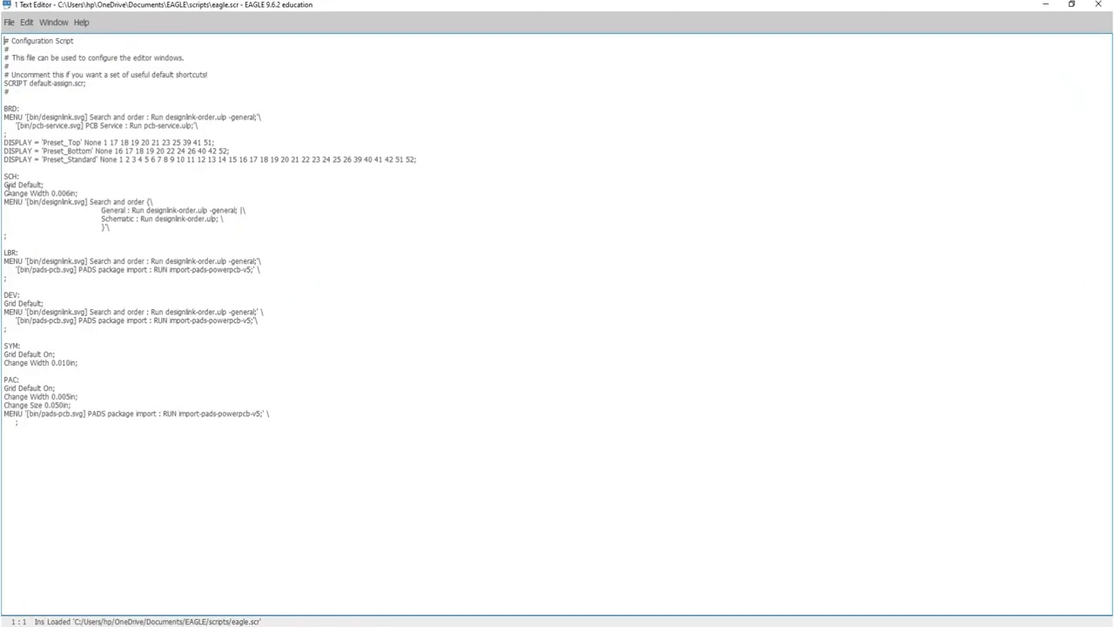
Add the line "Grid mm;" directly under the BRD heading of the configuration script.
{"action": "left_click_drag", "start_coordinate": [28, 106], "coordinate": [5, 100]}
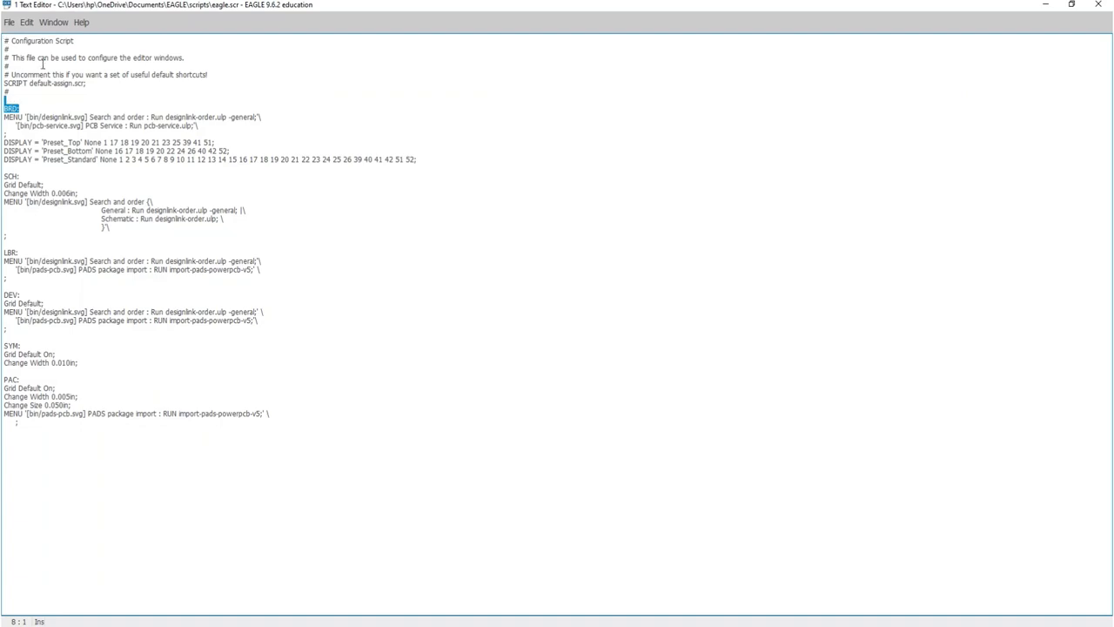
{"action": "left_click", "coordinate": [37, 107]}
{"action": "key", "text": "Return"}
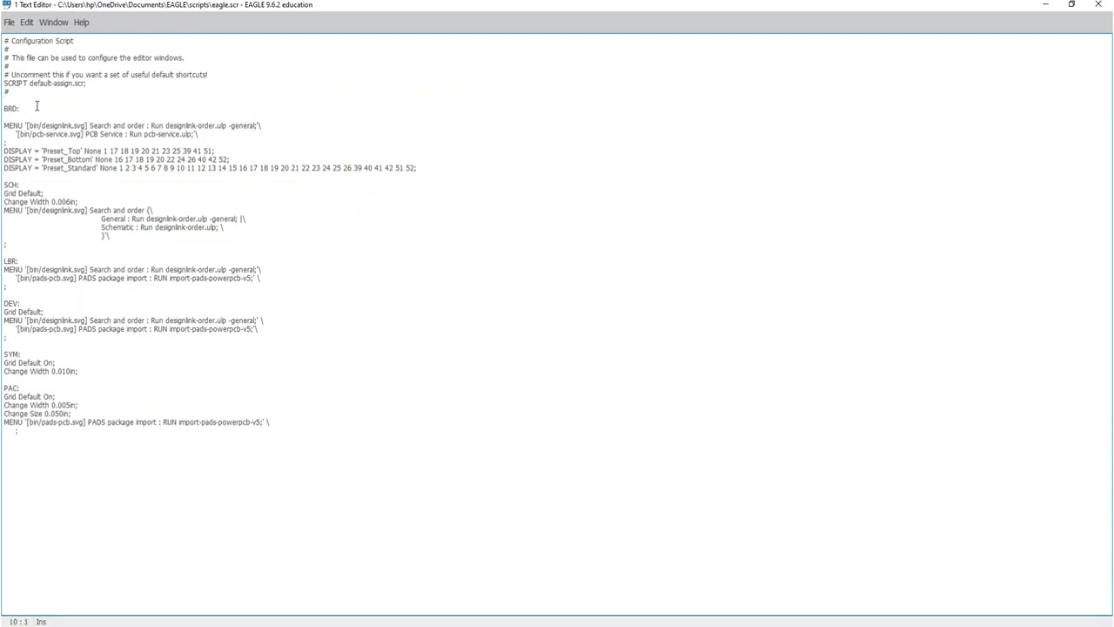
{"action": "type", "text": "Grid mm;"}
{"action": "double_click", "coordinate": [31, 111]}
{"action": "left_click_drag", "start_coordinate": [34, 119], "coordinate": [3, 108]}
Change the grid line in the script's SCH section to "Grid mm;".
{"action": "left_click", "coordinate": [44, 193]}
{"action": "left_click_drag", "start_coordinate": [21, 185], "coordinate": [2, 184]}
{"action": "left_click_drag", "start_coordinate": [4, 194], "coordinate": [53, 194]}
{"action": "left_click", "coordinate": [58, 194]}
{"action": "key", "text": "BackSpace"}
{"action": "key", "text": "BackSpace"}
{"action": "key", "text": "BackSpace"}
{"action": "key", "text": "BackSpace"}
{"action": "key", "text": "BackSpace"}
{"action": "key", "text": "BackSpace"}
{"action": "key", "text": "BackSpace"}
{"action": "type", "text": "mm"}
Save the edited eagle.scr script and close it.
{"action": "left_click", "coordinate": [9, 21]}
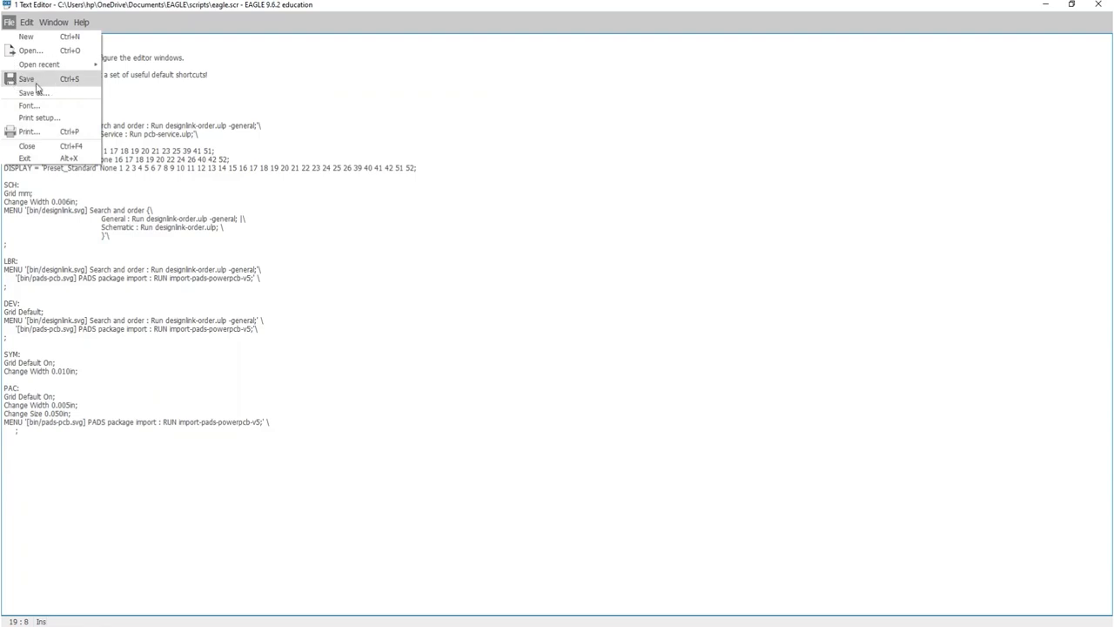
{"action": "left_click", "coordinate": [37, 81]}
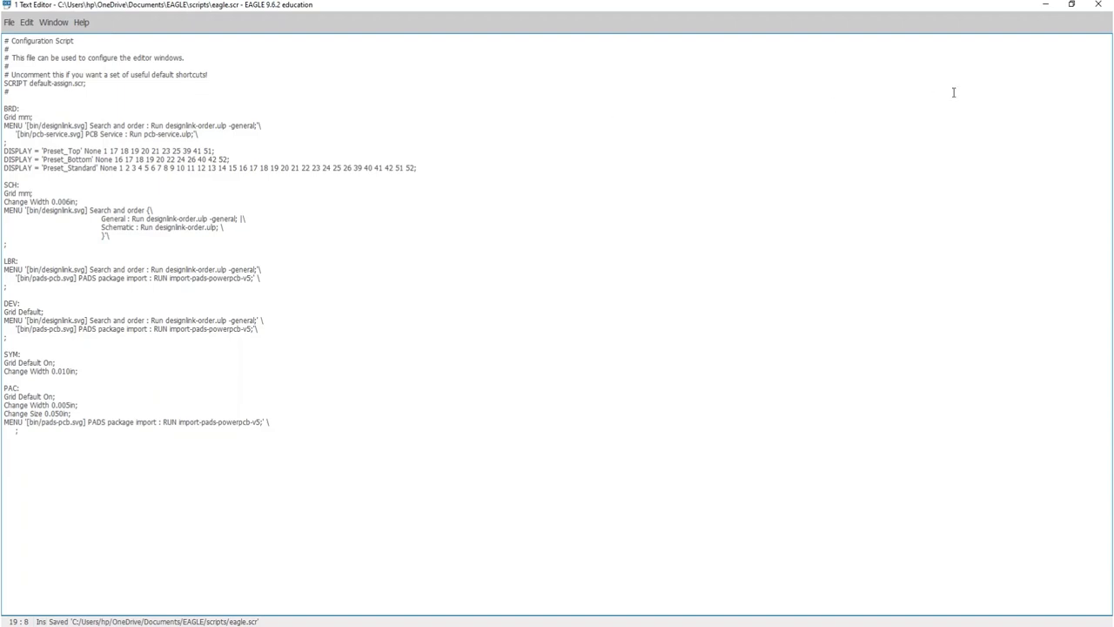
{"action": "left_click", "coordinate": [1101, 6]}
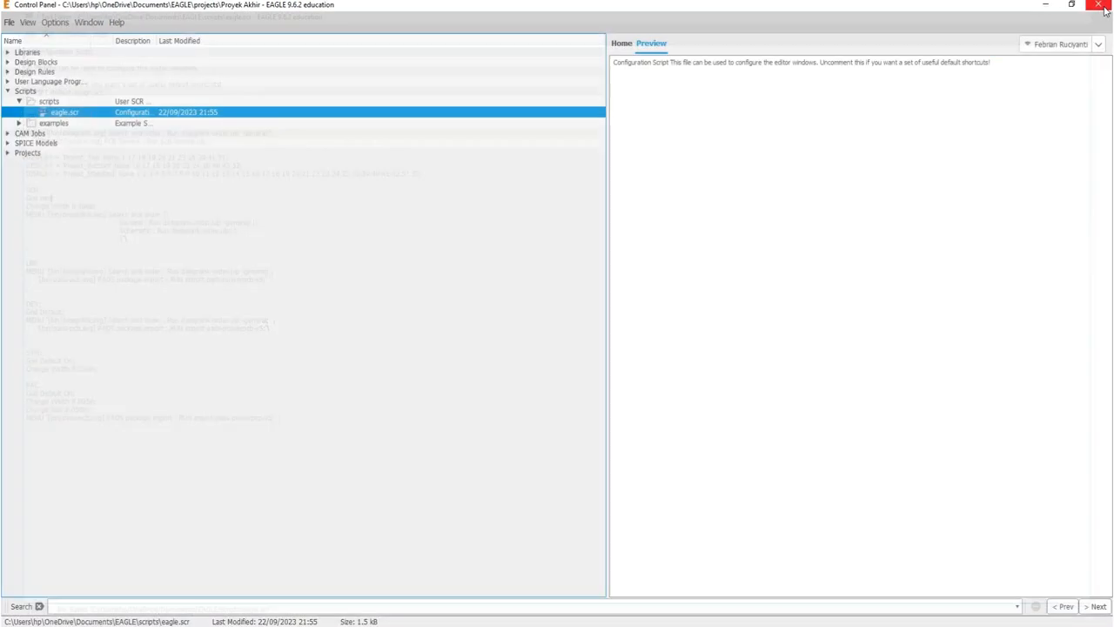
Open the My First Project schematic in a maximized window and hide its Inspector.
{"action": "left_click", "coordinate": [7, 91]}
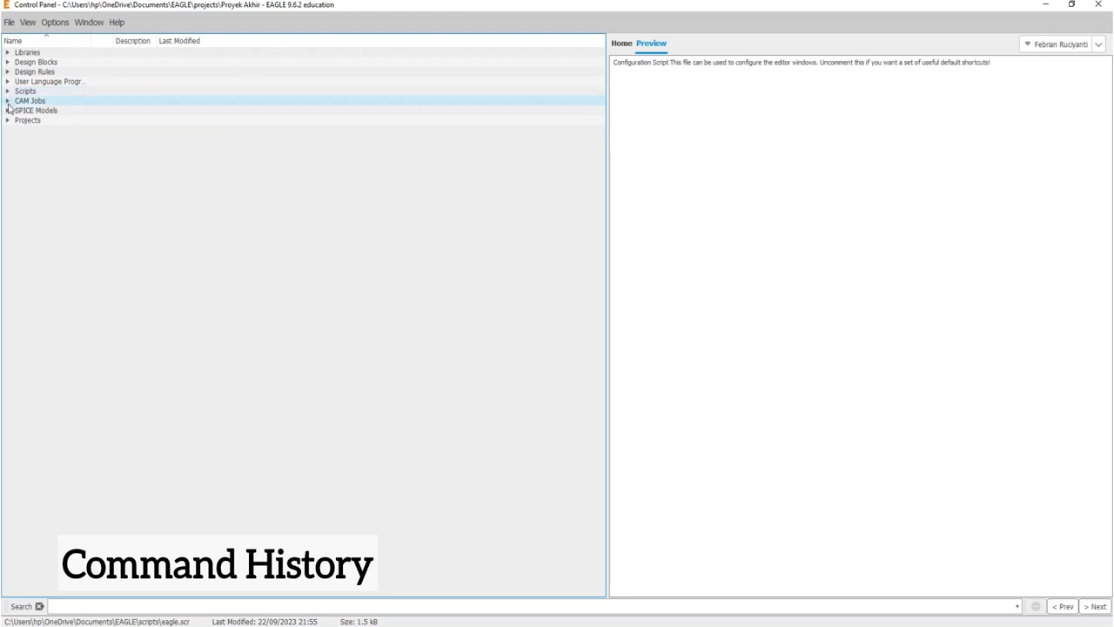
{"action": "left_click", "coordinate": [7, 121]}
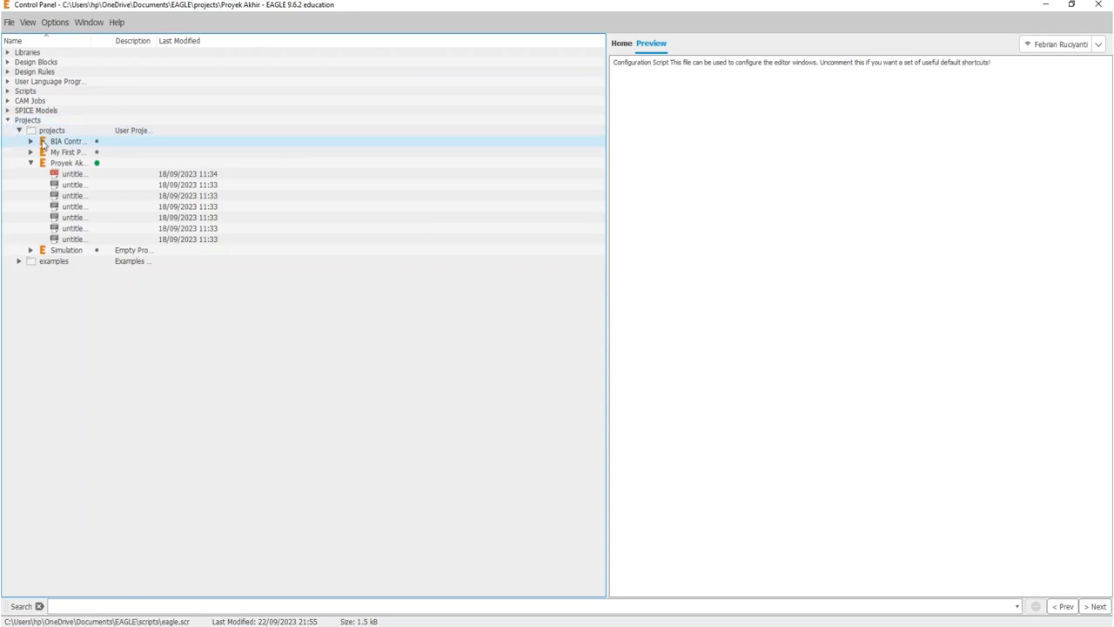
{"action": "left_click", "coordinate": [93, 154]}
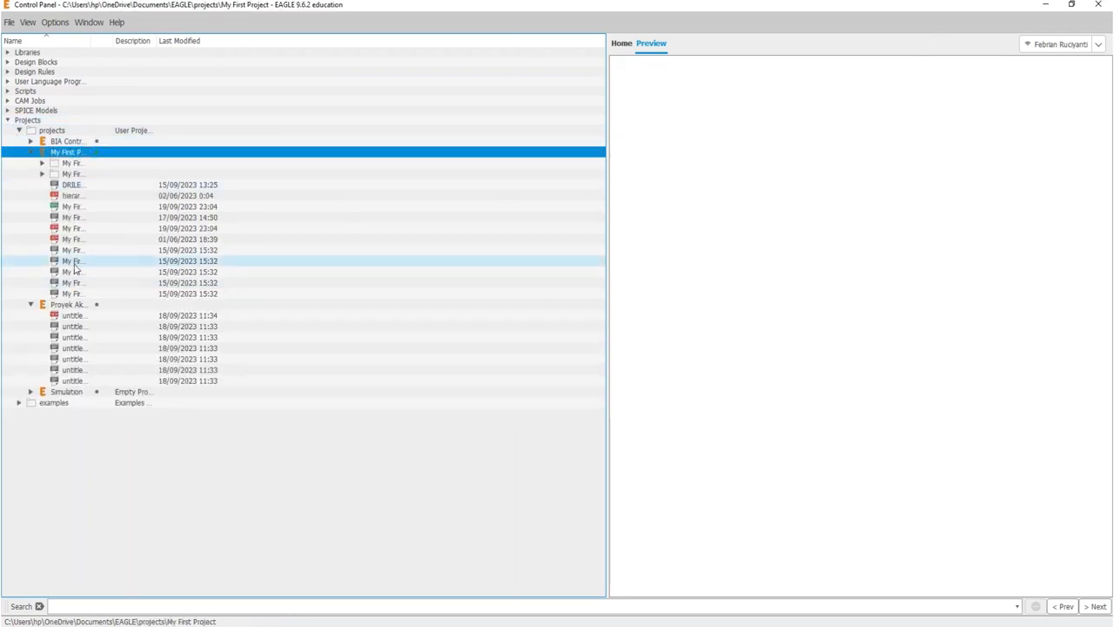
{"action": "left_click", "coordinate": [66, 230]}
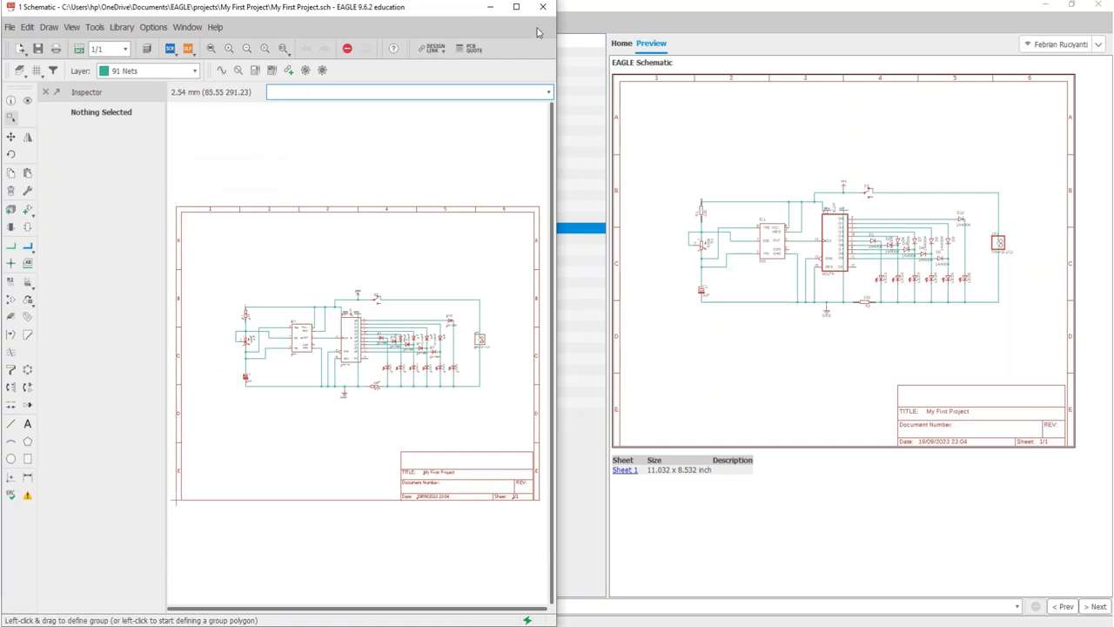
{"action": "left_click", "coordinate": [516, 7]}
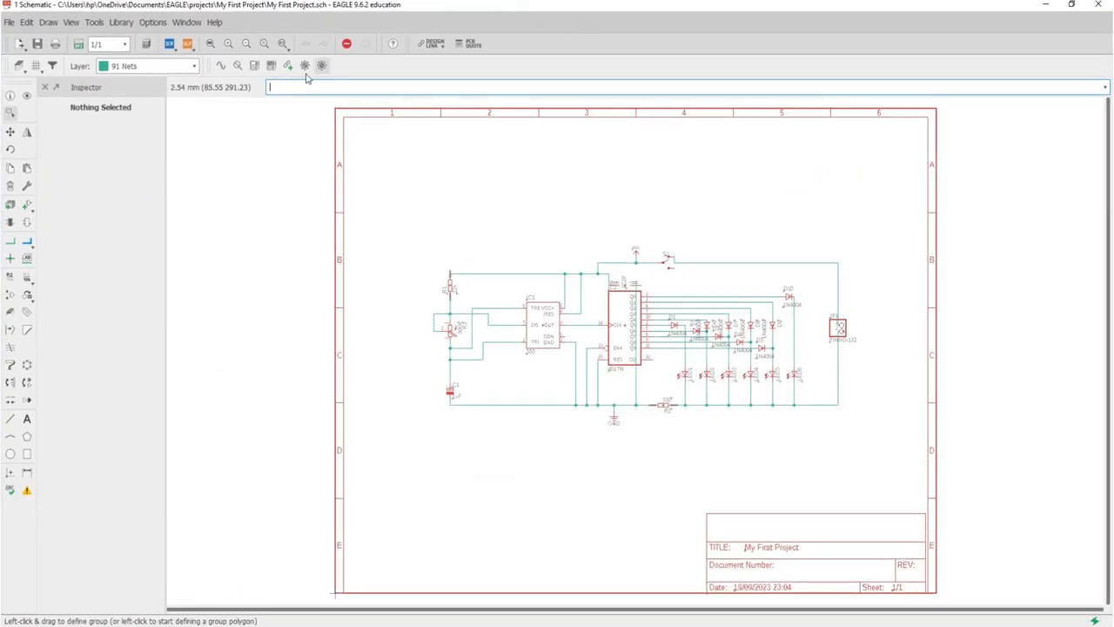
{"action": "left_click", "coordinate": [45, 87]}
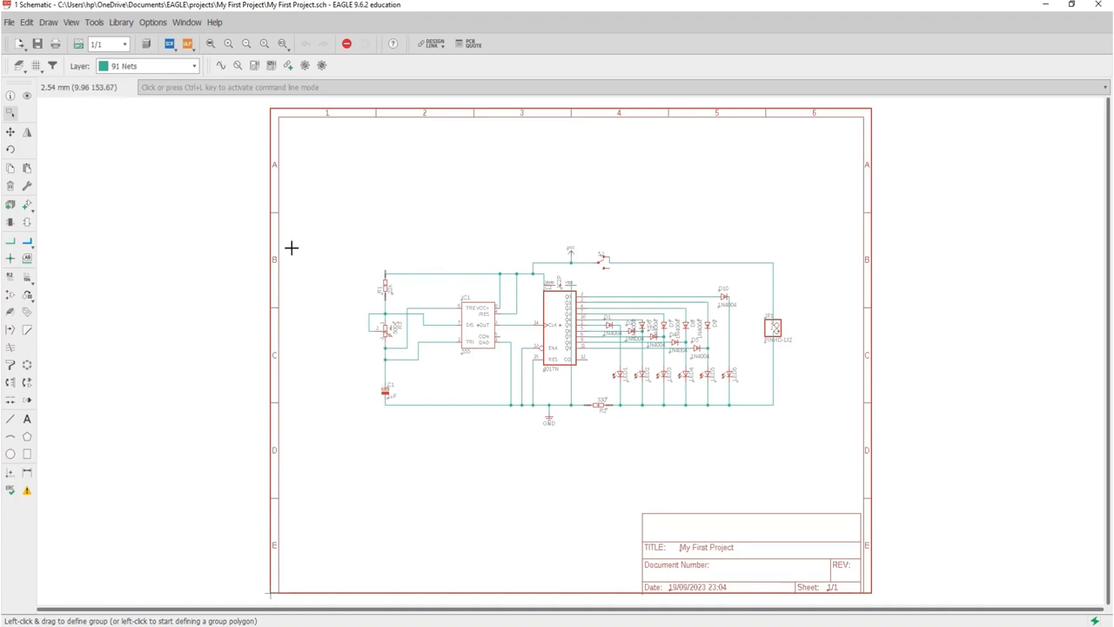
Show the history of recently added parts for the schematic and dismiss it.
{"action": "left_click", "coordinate": [29, 206]}
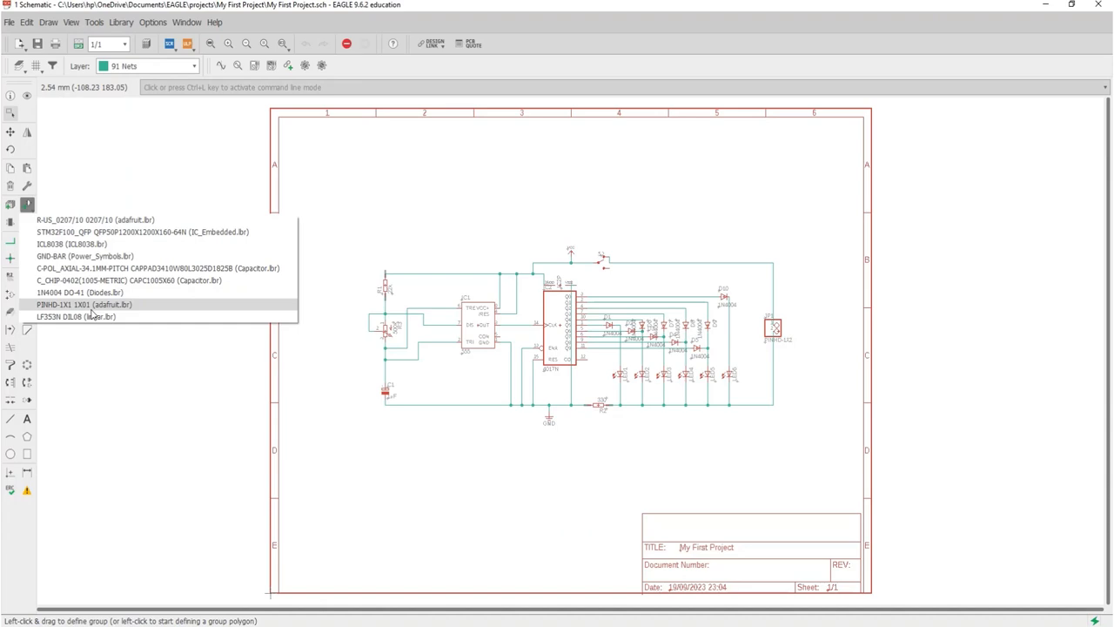
{"action": "left_click", "coordinate": [112, 361]}
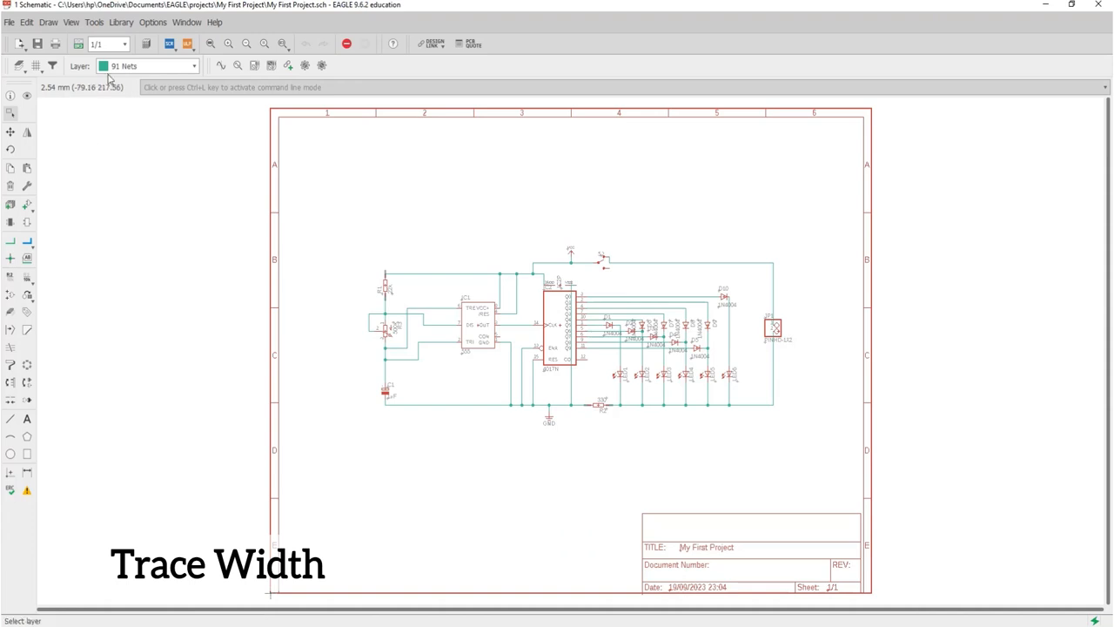
Switch to the project's board in a maximized window and hide the Design Manager and Inspector.
{"action": "left_click", "coordinate": [77, 44]}
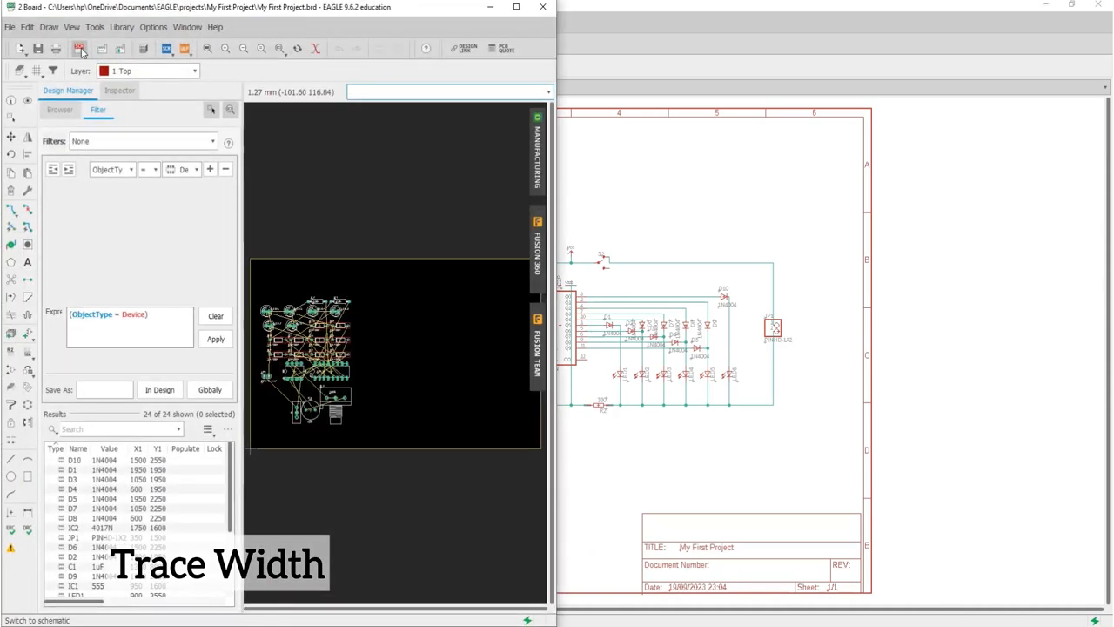
{"action": "left_click", "coordinate": [516, 6]}
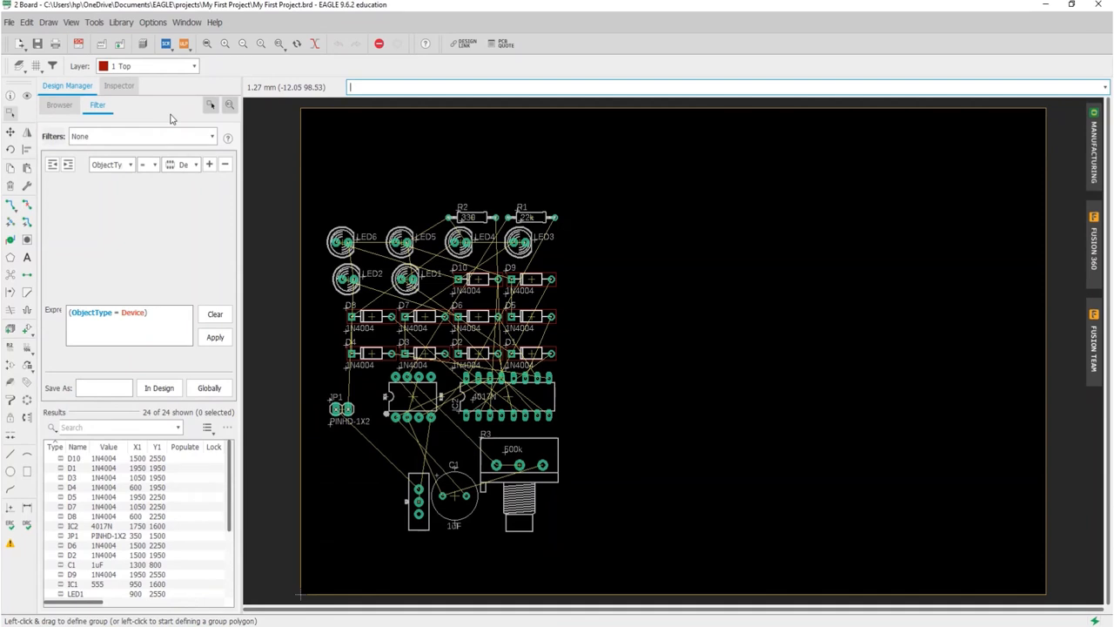
{"action": "left_click", "coordinate": [73, 24]}
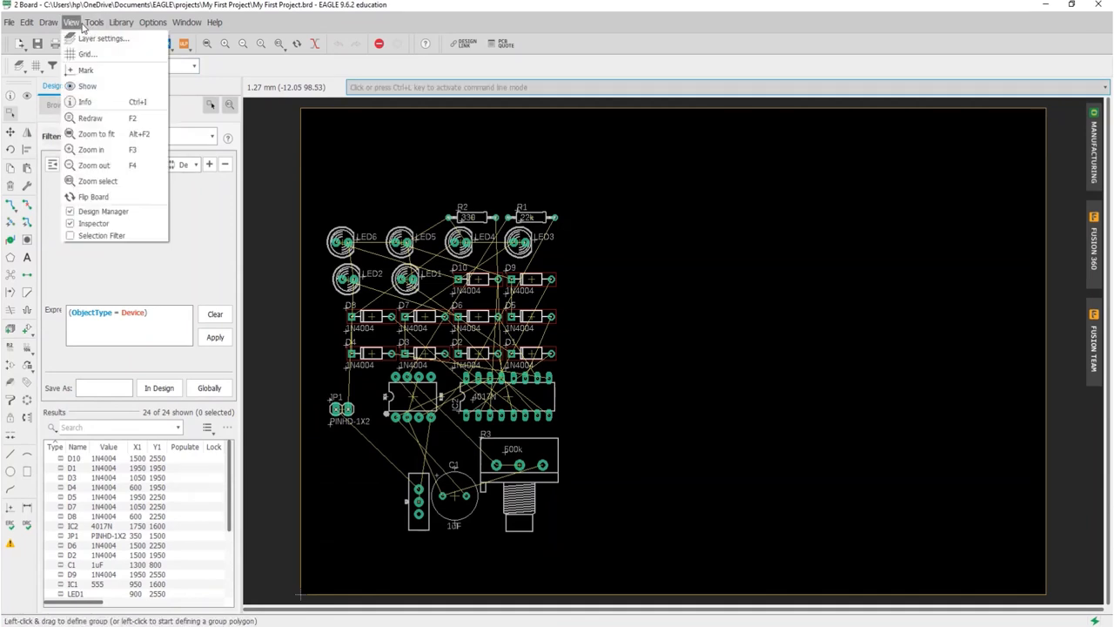
{"action": "left_click", "coordinate": [73, 211]}
{"action": "left_click", "coordinate": [72, 22]}
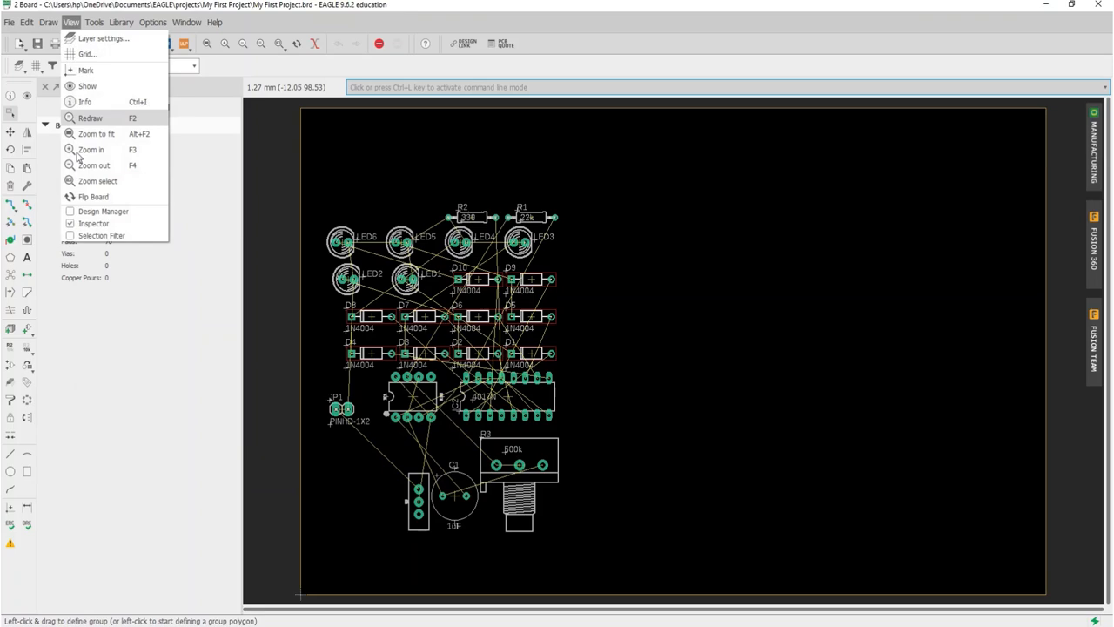
{"action": "left_click", "coordinate": [90, 224]}
Route an airwire on the Top layer from R2's pad to the nearest LED5 pad with a 0.8 mm trace width.
{"action": "scroll", "coordinate": [267, 319], "scroll_direction": "up", "scroll_amount": 3}
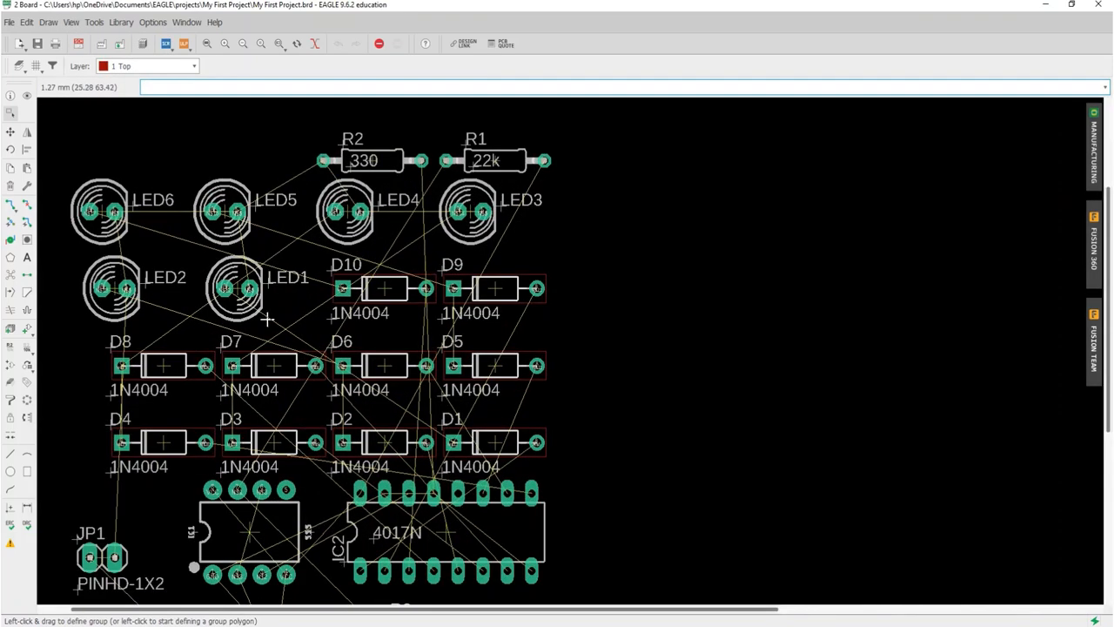
{"action": "scroll", "coordinate": [267, 319], "scroll_direction": "down", "scroll_amount": 3}
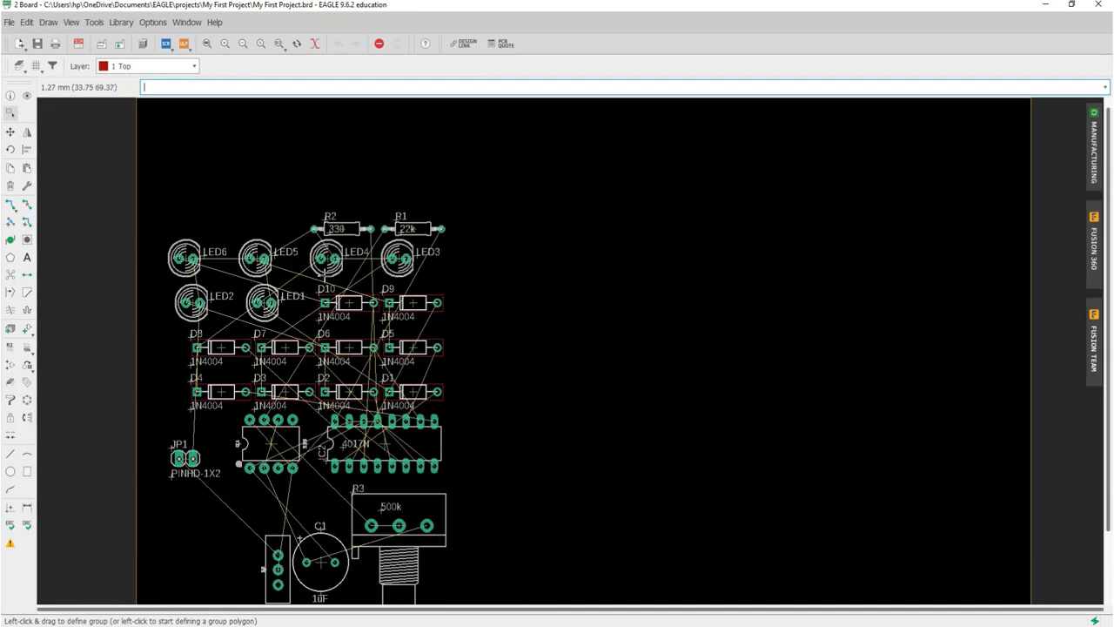
{"action": "left_click", "coordinate": [8, 209]}
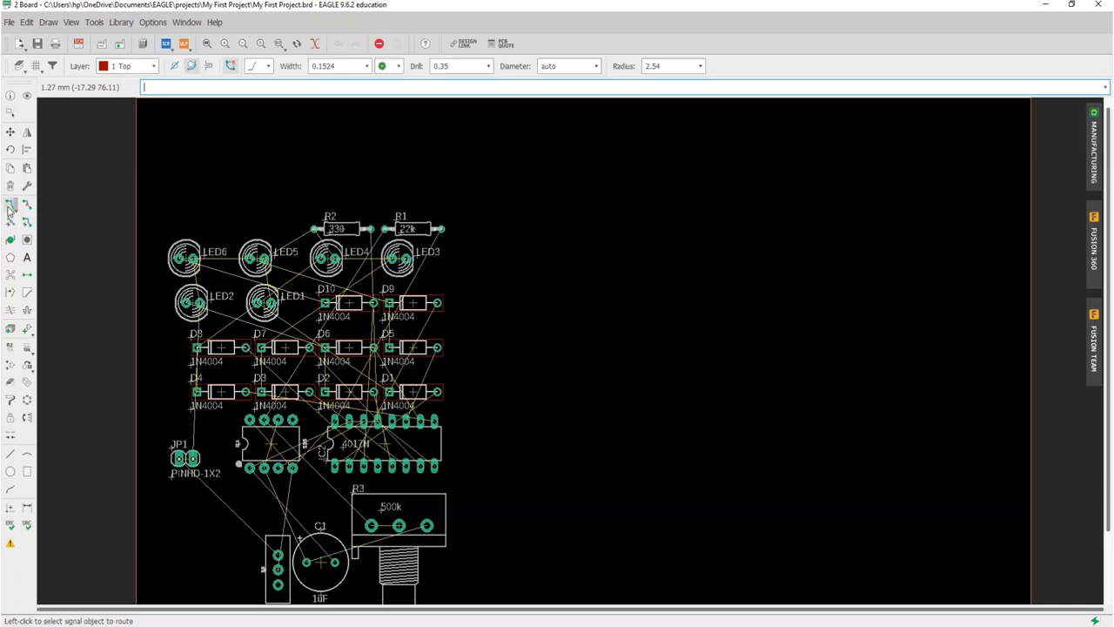
{"action": "scroll", "coordinate": [336, 229], "scroll_direction": "up", "scroll_amount": 1}
{"action": "scroll", "coordinate": [336, 229], "scroll_direction": "up", "scroll_amount": 3}
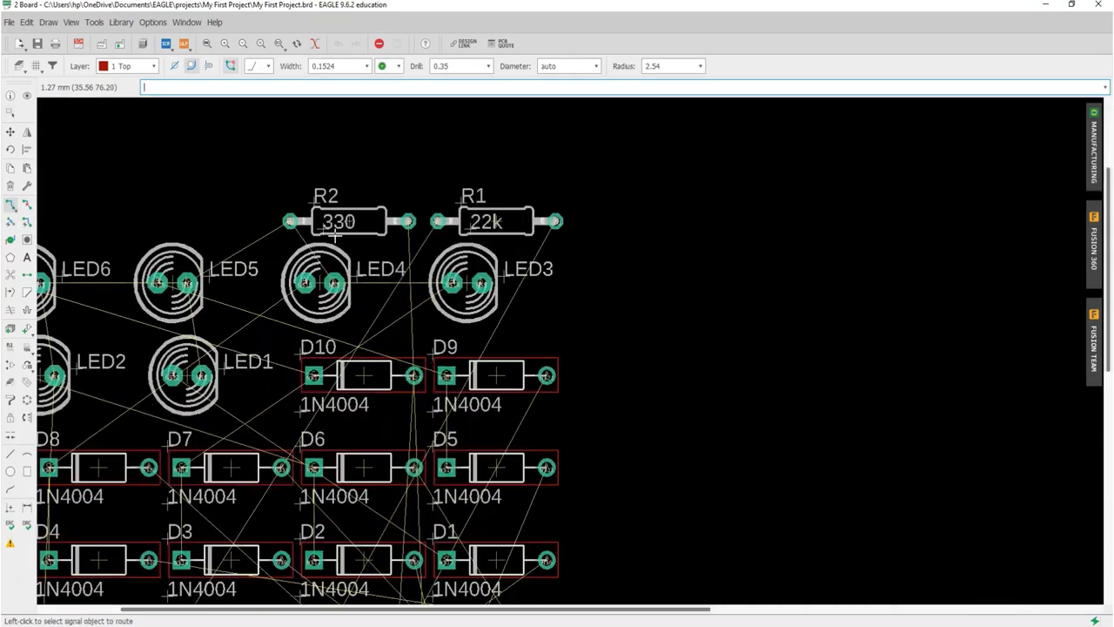
{"action": "left_click", "coordinate": [280, 219]}
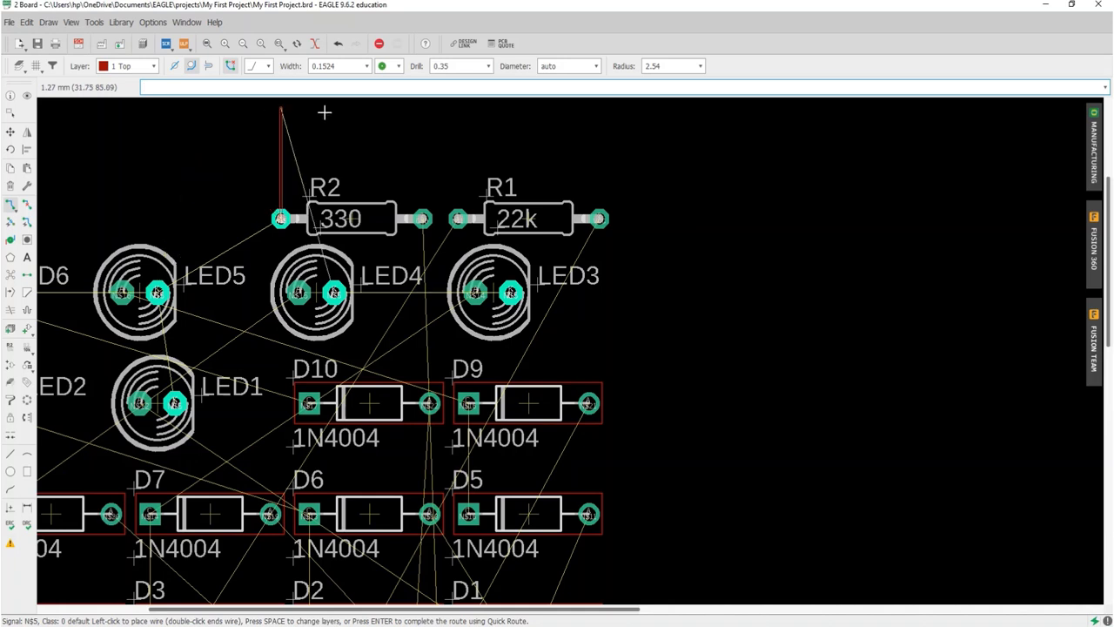
{"action": "left_click", "coordinate": [367, 68]}
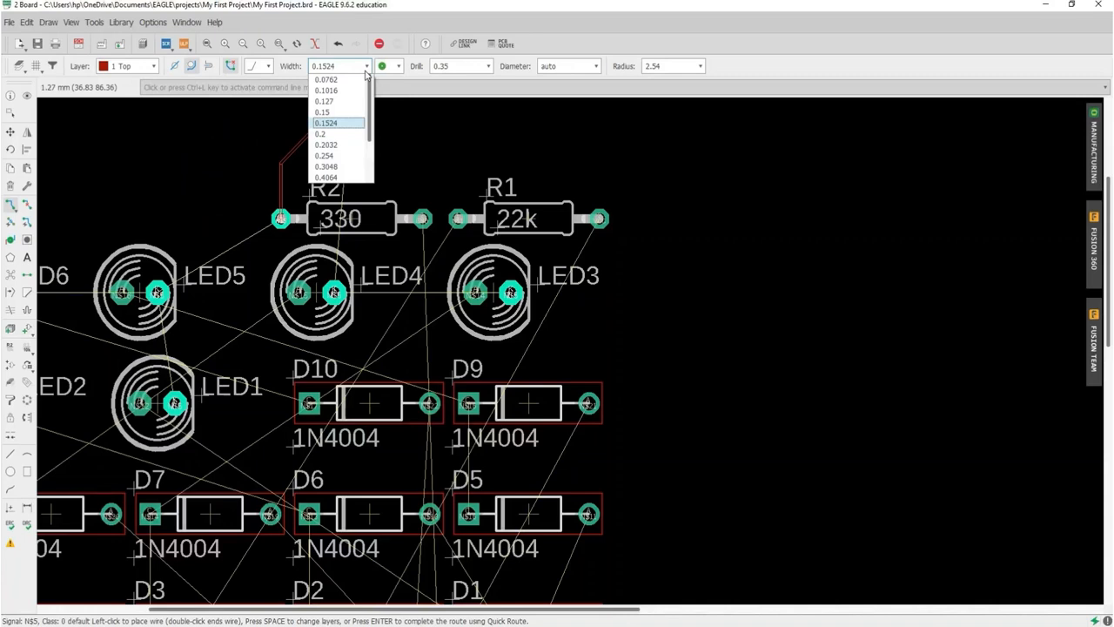
{"action": "left_click", "coordinate": [454, 127]}
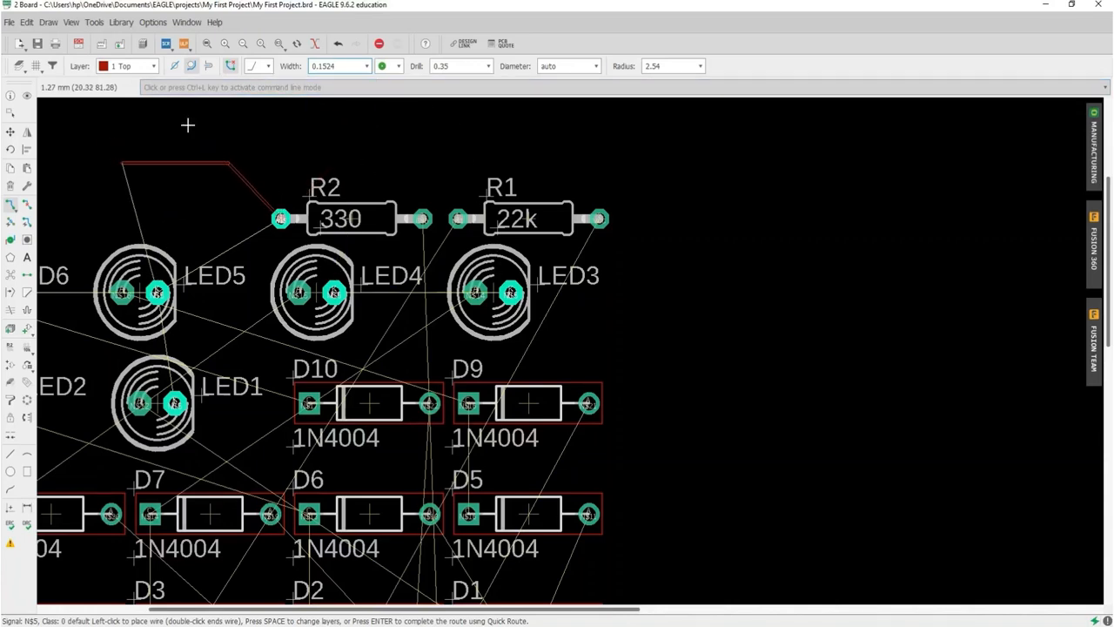
{"action": "left_click", "coordinate": [190, 88]}
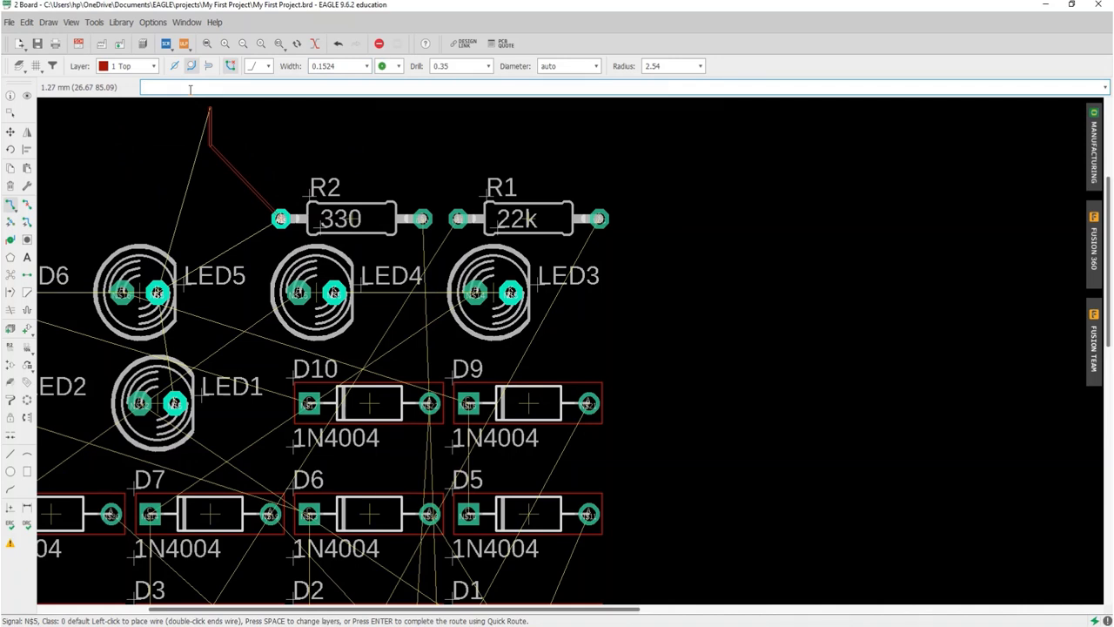
{"action": "type", "text": "0.8mm"}
{"action": "key", "text": "Return"}
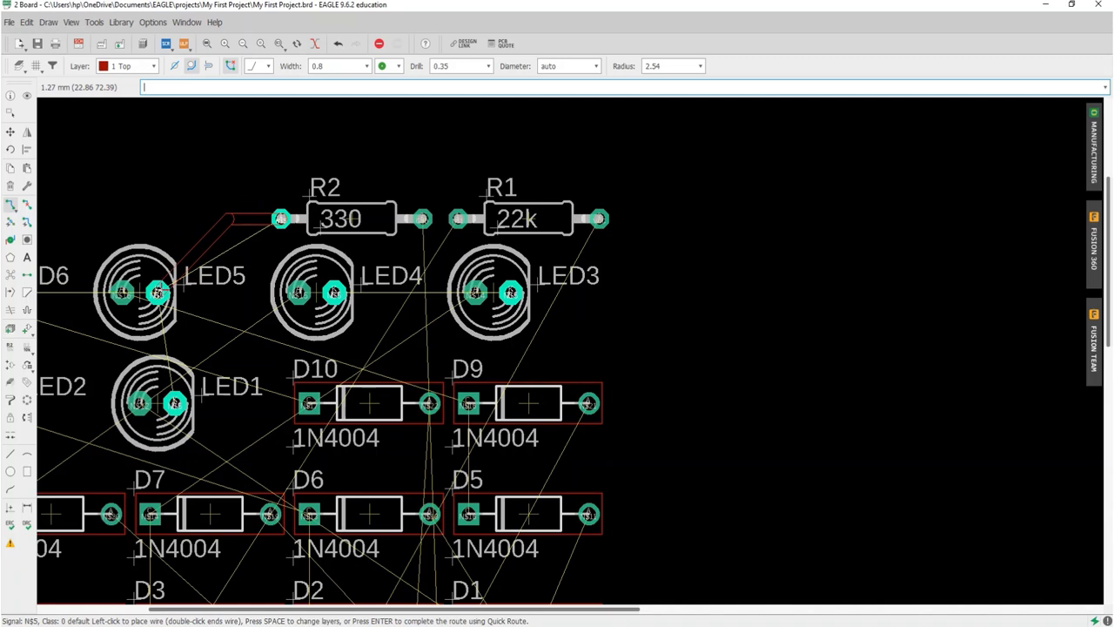
{"action": "left_click", "coordinate": [157, 293]}
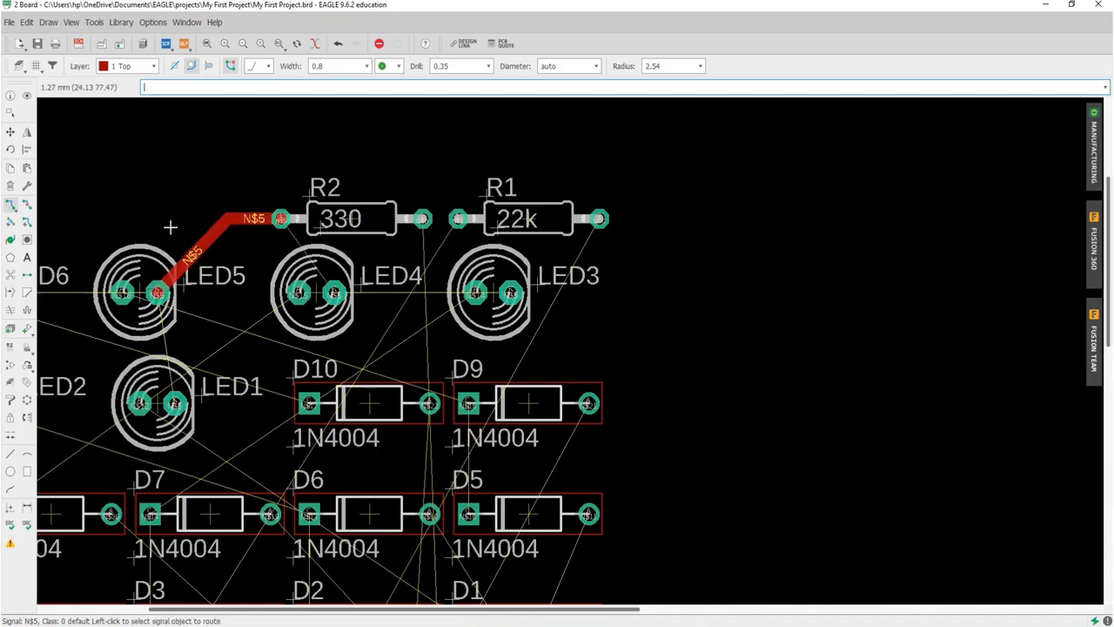
Route a 0.6 mm trace on the Top layer from LED5's outer pad up and across above R2, ending it there.
{"action": "left_click", "coordinate": [122, 293]}
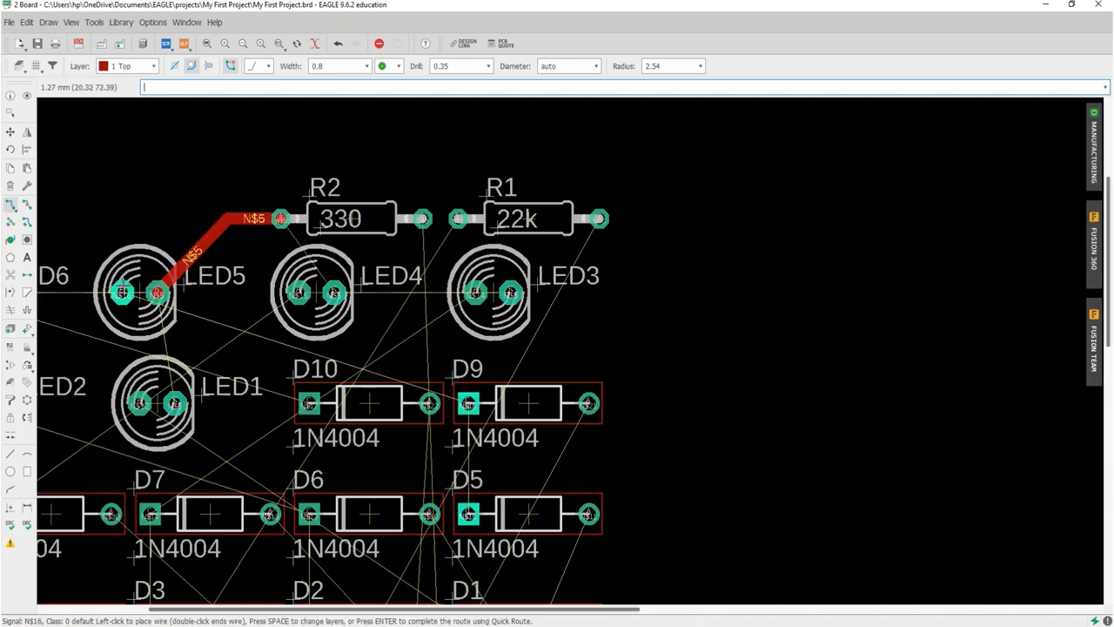
{"action": "left_click", "coordinate": [173, 89]}
{"action": "type", "text": "0.6mm"}
{"action": "key", "text": "Return"}
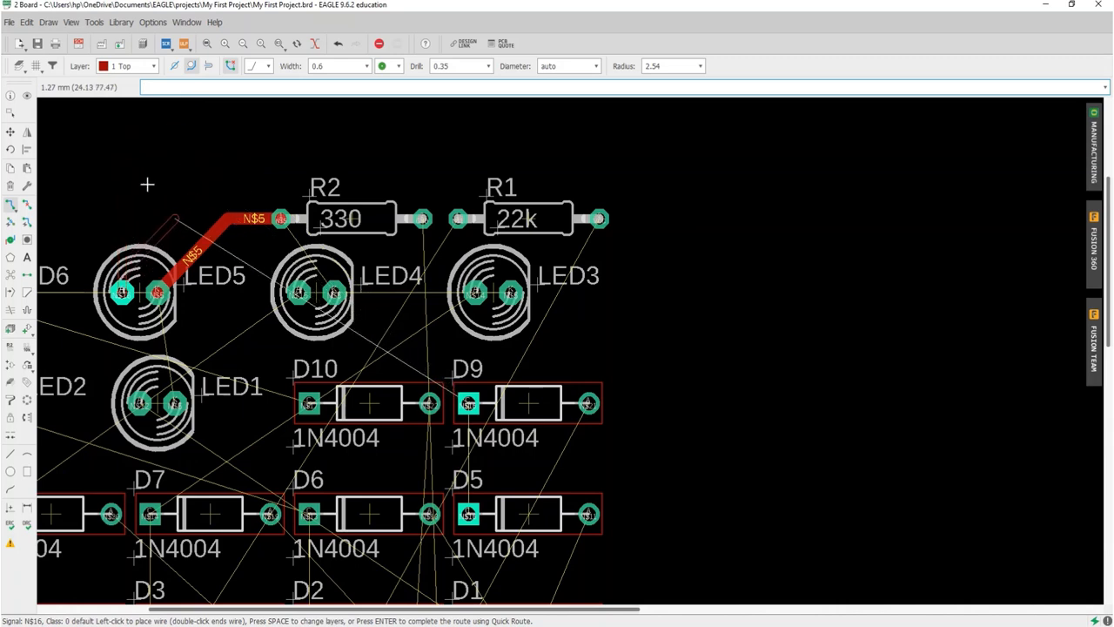
{"action": "left_click", "coordinate": [198, 181]}
{"action": "left_click", "coordinate": [357, 168]}
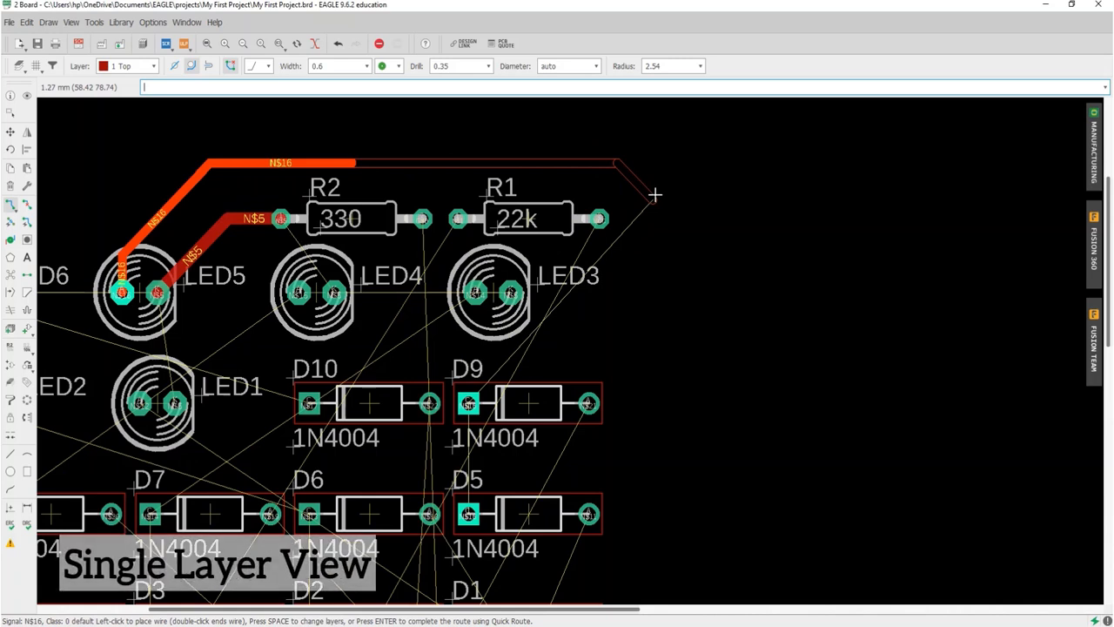
{"action": "key", "text": "Escape"}
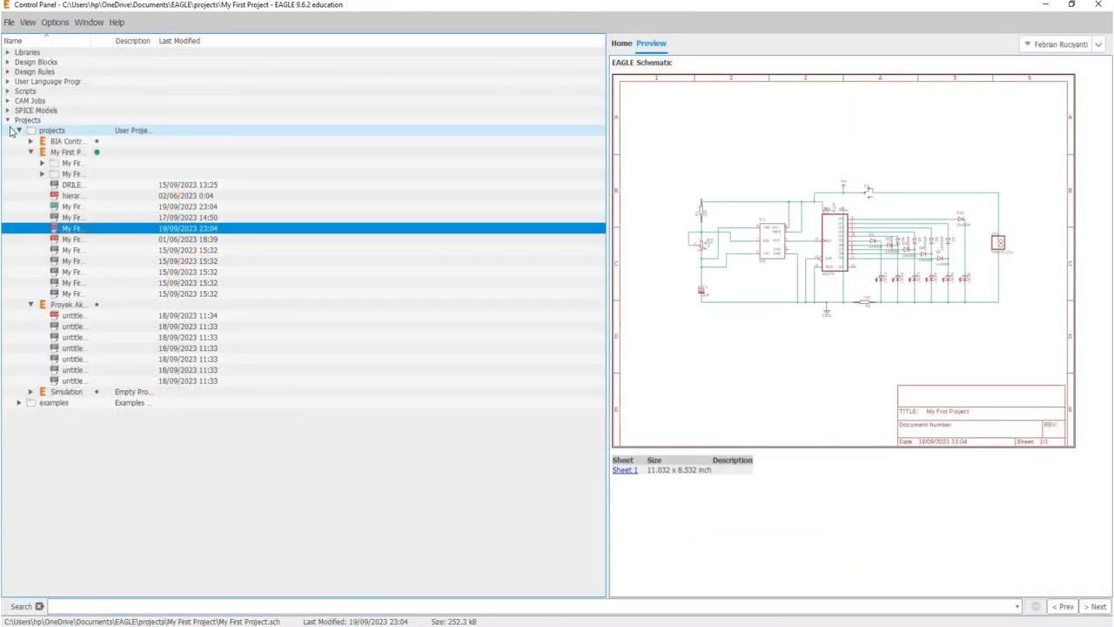
Open the Arduino_MEGA2560_ref board from the arduino folder of the example projects.
{"action": "left_click", "coordinate": [20, 130]}
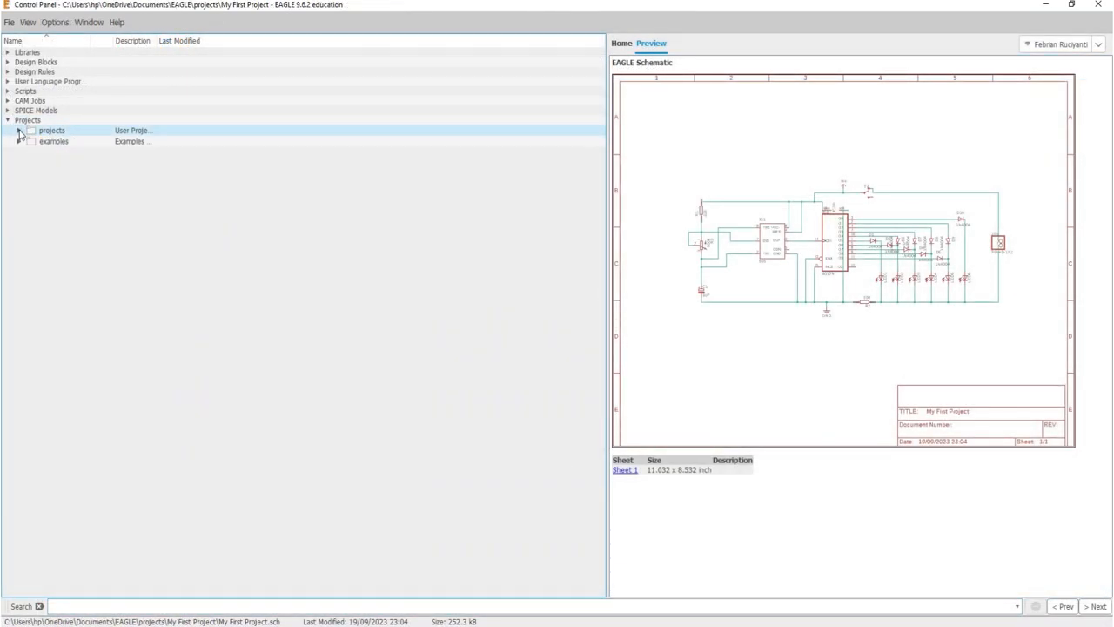
{"action": "left_click", "coordinate": [20, 141]}
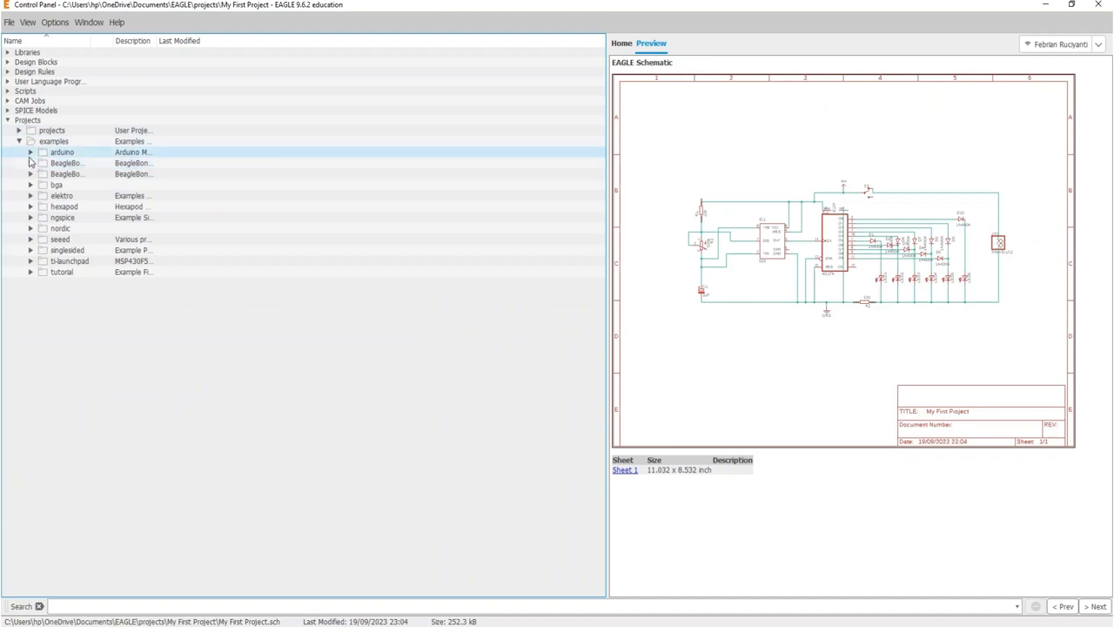
{"action": "left_click", "coordinate": [30, 152]}
{"action": "left_click", "coordinate": [52, 164]}
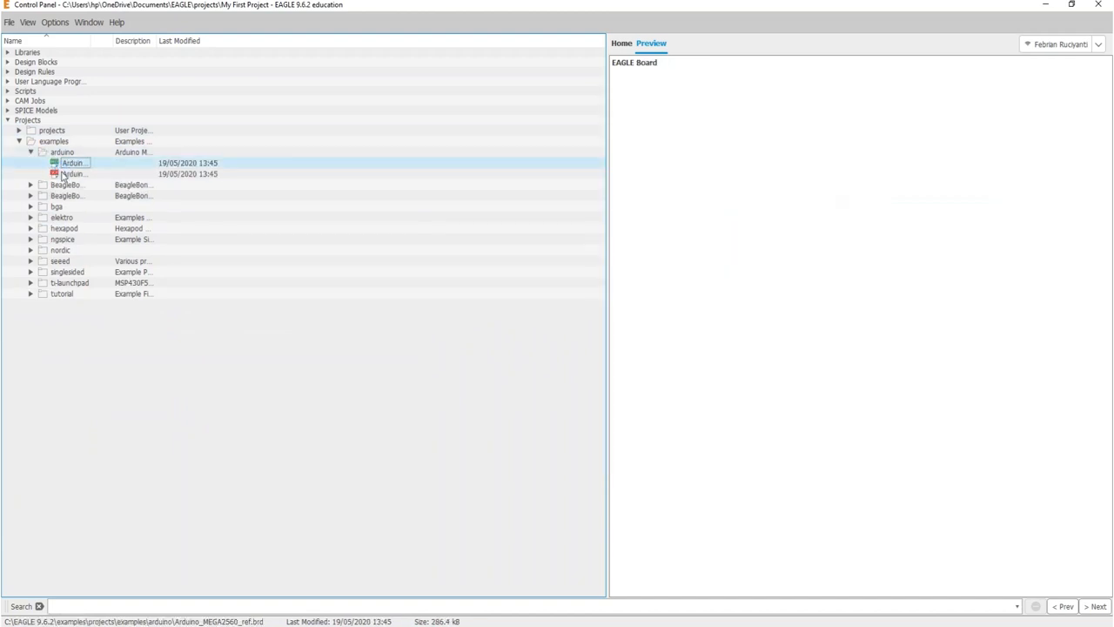
{"action": "left_click", "coordinate": [68, 174]}
{"action": "left_click", "coordinate": [66, 163]}
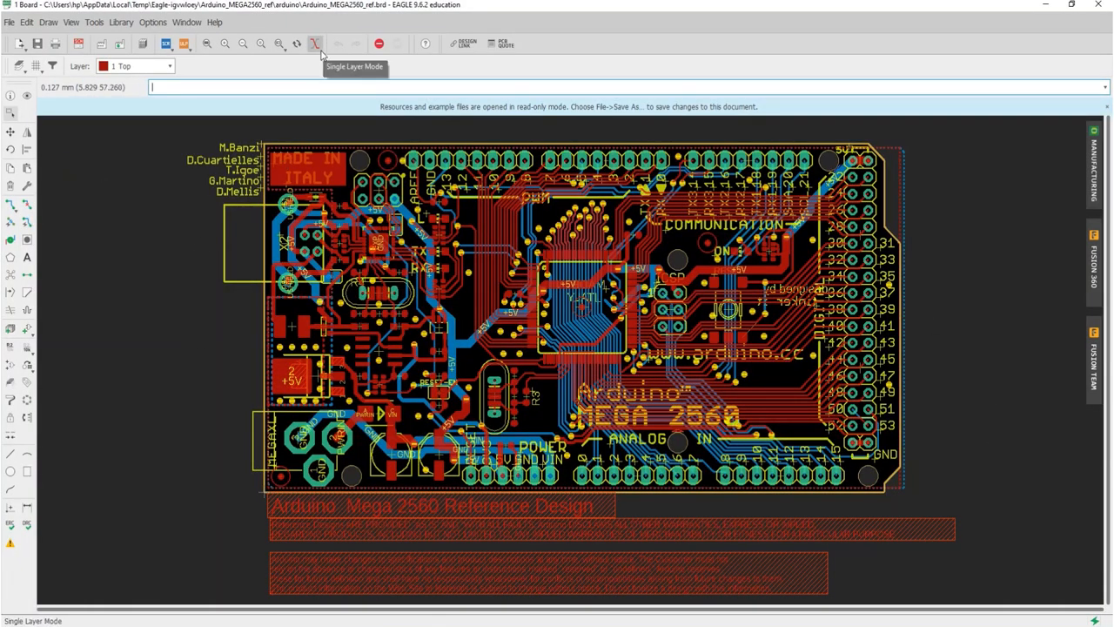
Turn on single layer mode for the Arduino board and show the 16 Bottom layer.
{"action": "left_click", "coordinate": [316, 43]}
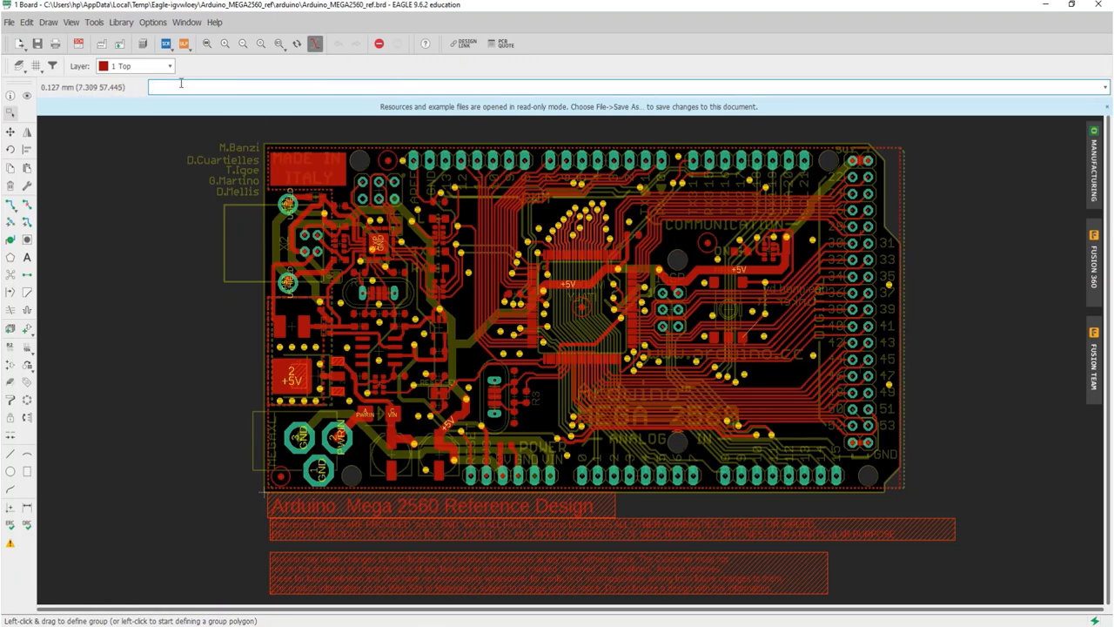
{"action": "left_click", "coordinate": [146, 67]}
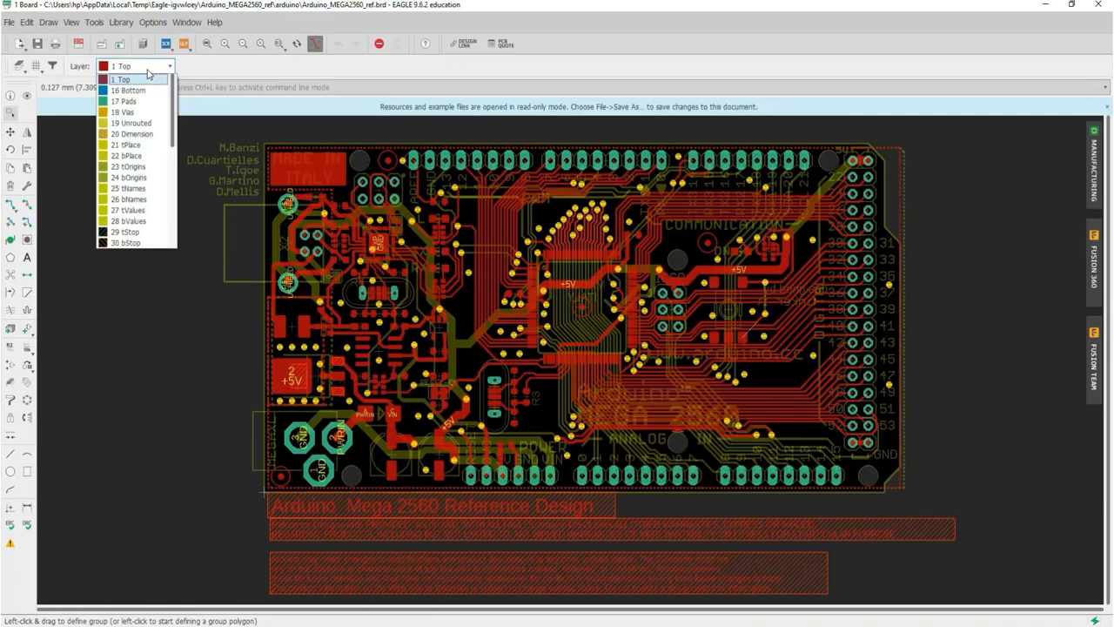
{"action": "left_click", "coordinate": [138, 91]}
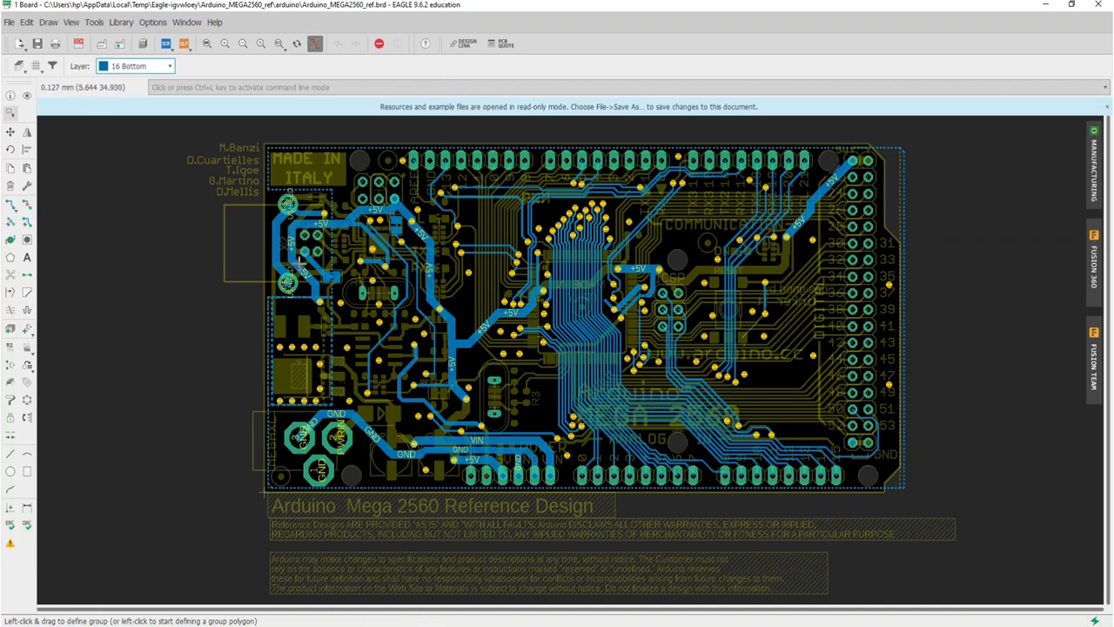
View the 29 tStop layer and the 30 bStop layer of the board individually in single layer mode.
{"action": "left_click", "coordinate": [171, 67]}
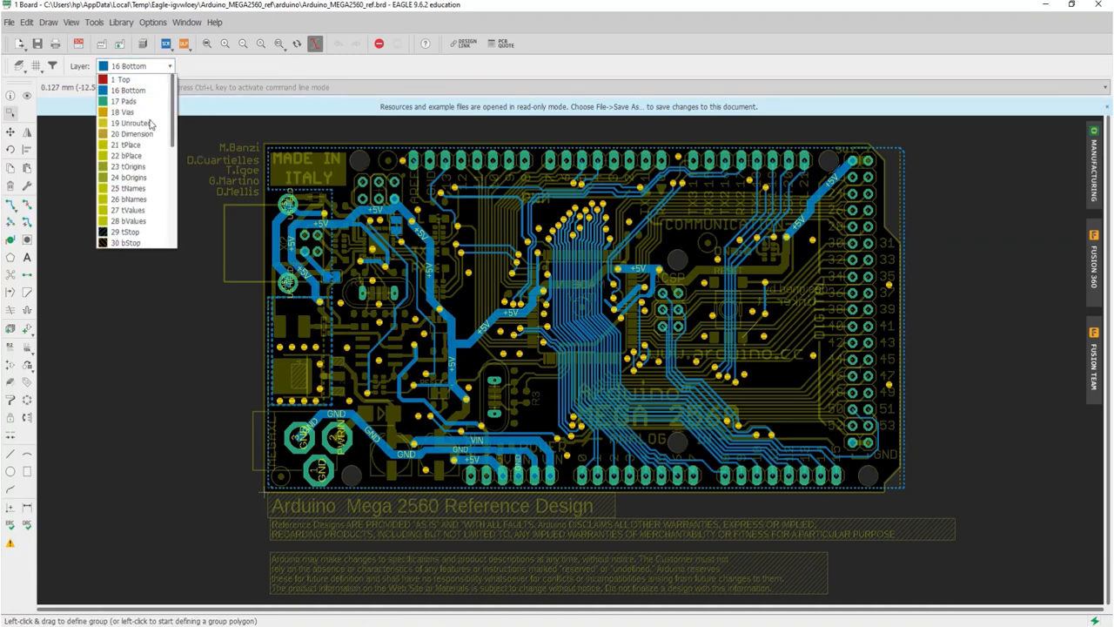
{"action": "left_click", "coordinate": [129, 232]}
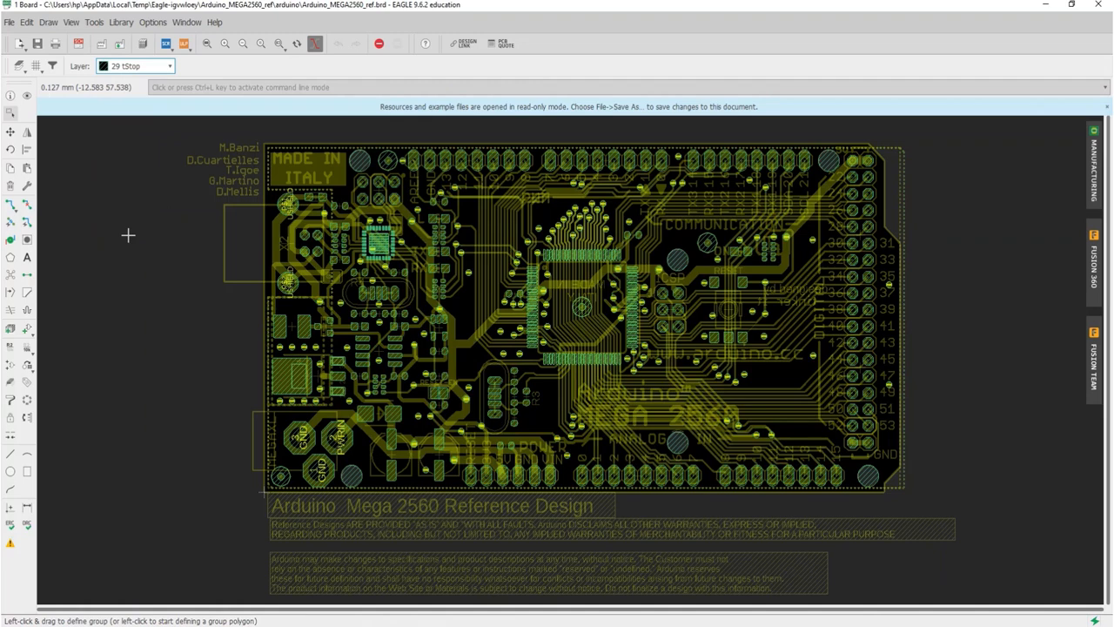
{"action": "left_click", "coordinate": [137, 67]}
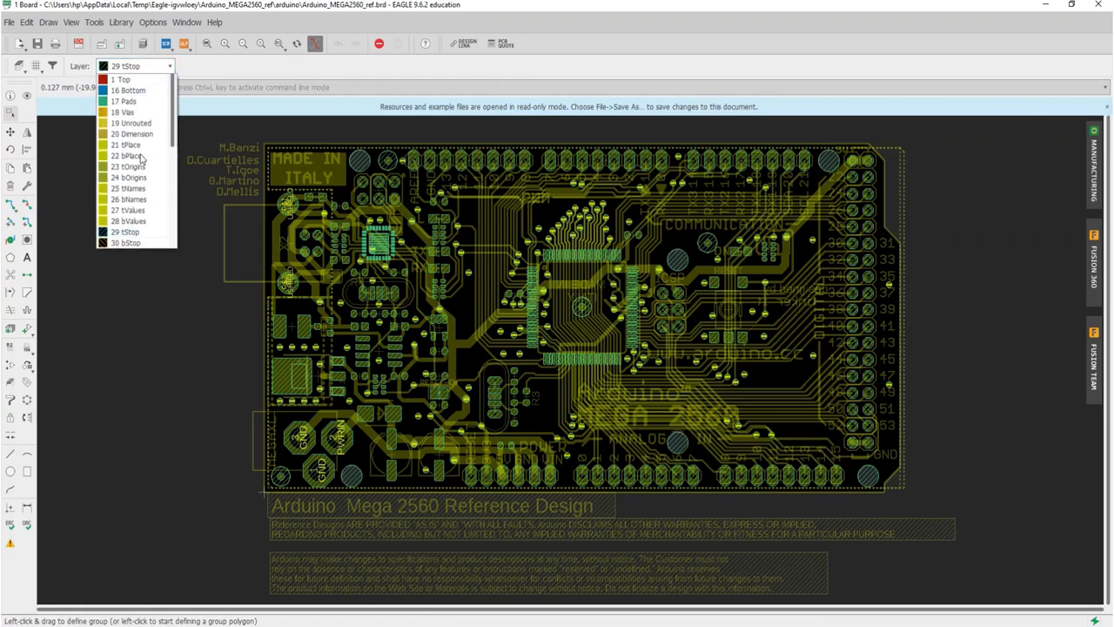
{"action": "left_click", "coordinate": [142, 242]}
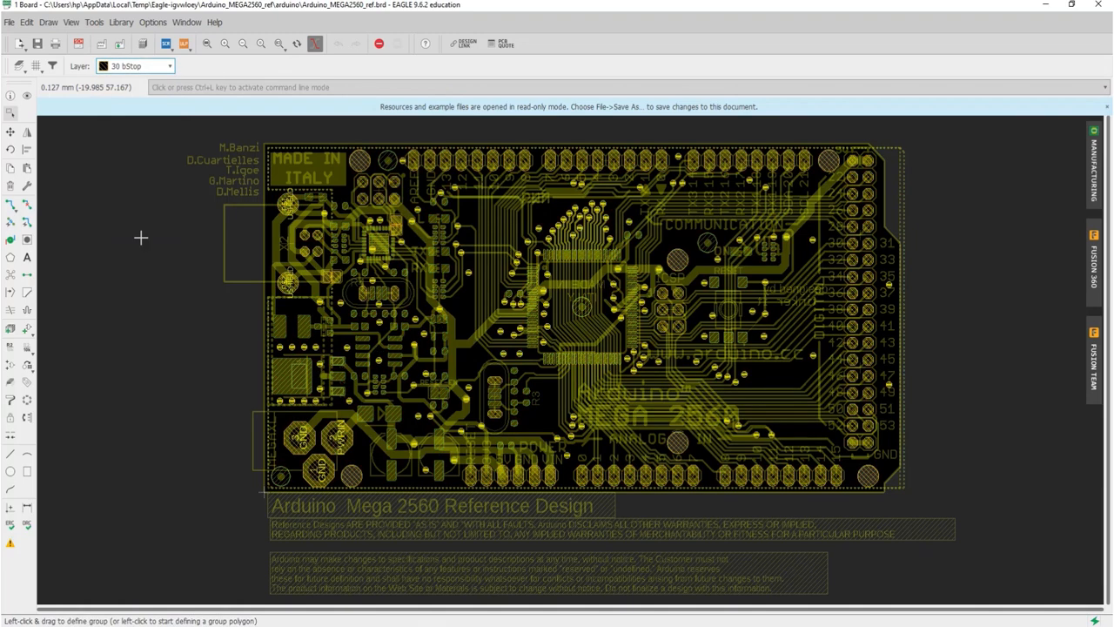
Look through the available board layers and isolate the 18 Vias layer.
{"action": "left_click", "coordinate": [137, 67]}
{"action": "scroll", "coordinate": [141, 170], "scroll_direction": "down", "scroll_amount": 5}
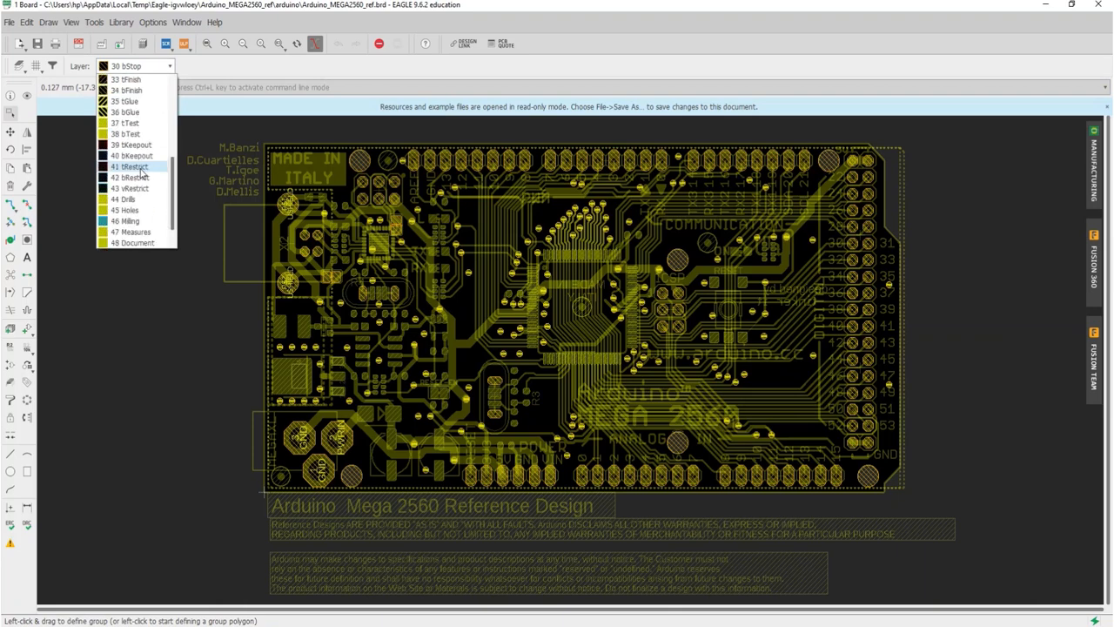
{"action": "scroll", "coordinate": [141, 169], "scroll_direction": "up", "scroll_amount": 2}
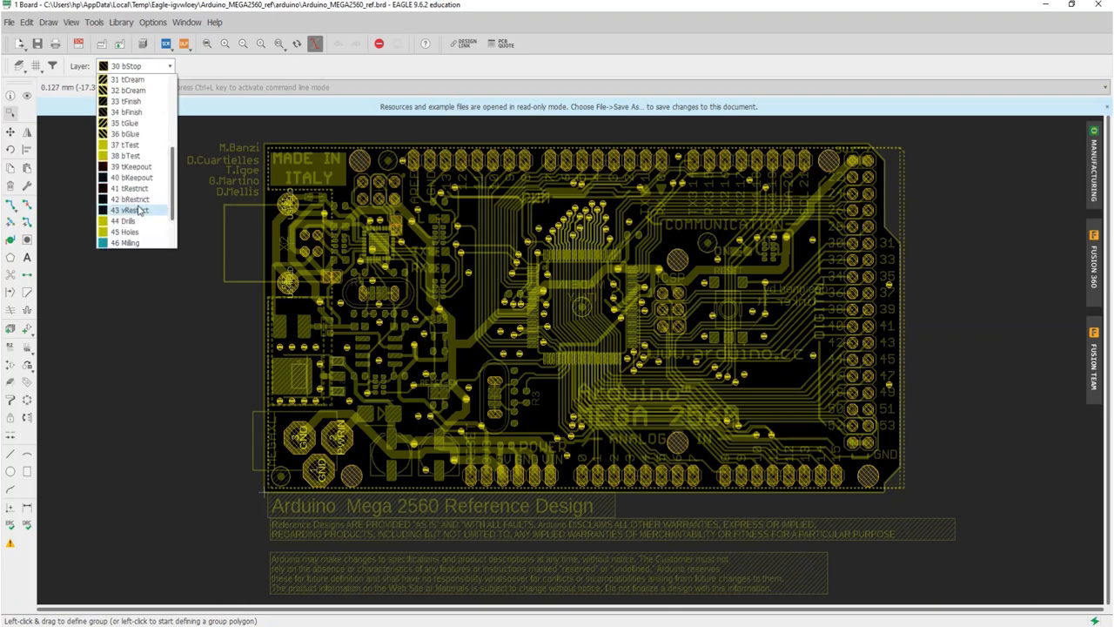
{"action": "scroll", "coordinate": [139, 210], "scroll_direction": "up", "scroll_amount": 5}
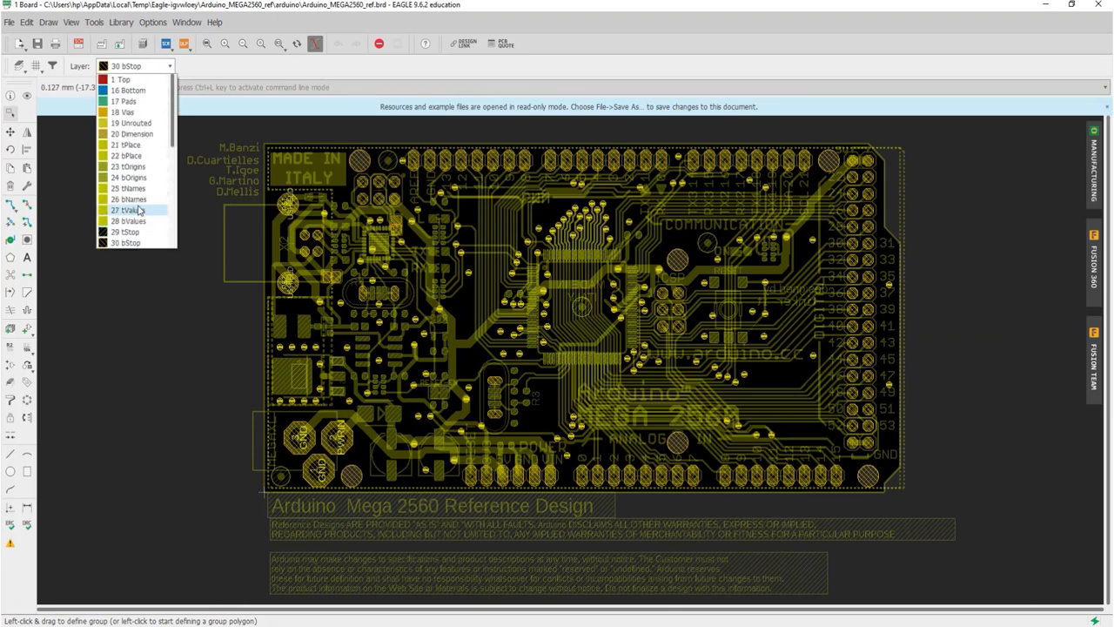
{"action": "left_click", "coordinate": [129, 112]}
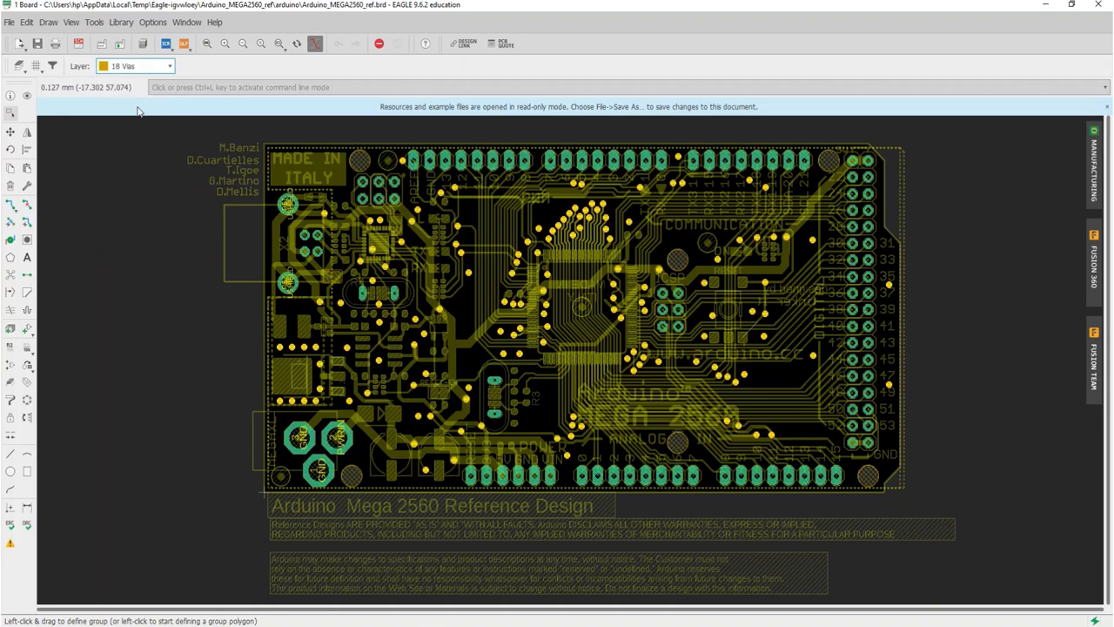
View the 17 Pads layer on its own and return to the 16 Bottom layer.
{"action": "left_click", "coordinate": [168, 67]}
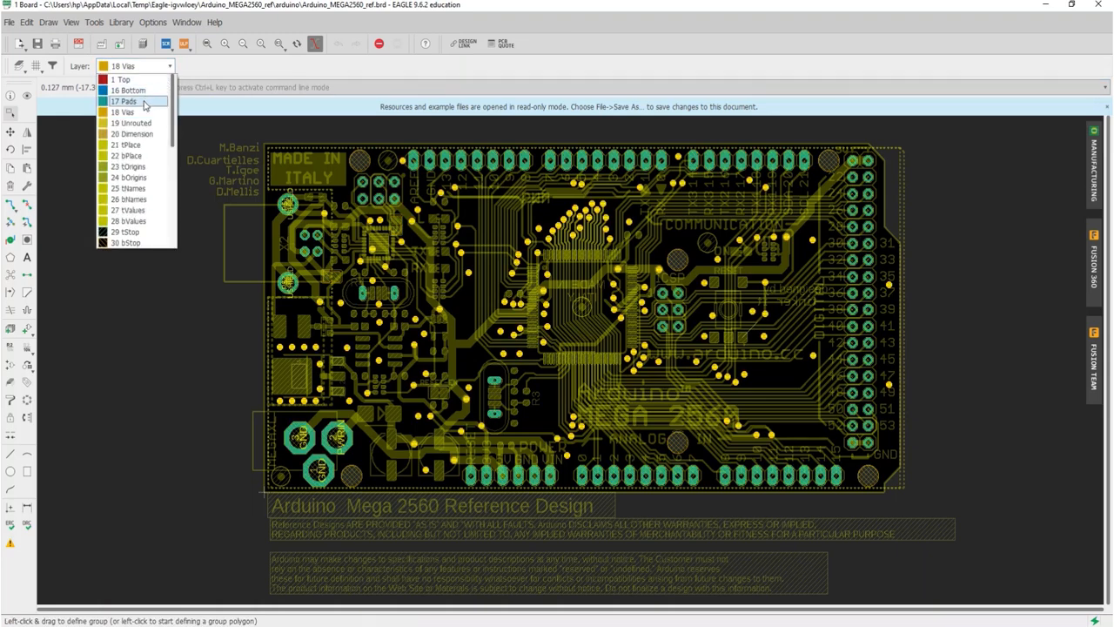
{"action": "left_click", "coordinate": [146, 94]}
{"action": "left_click", "coordinate": [167, 67]}
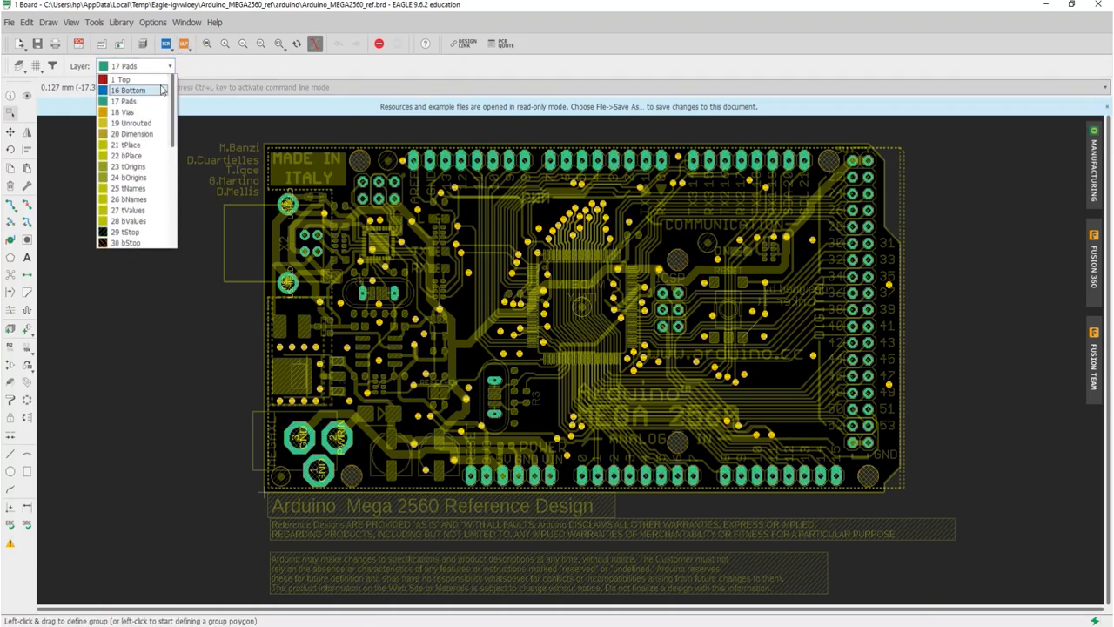
{"action": "left_click", "coordinate": [159, 89]}
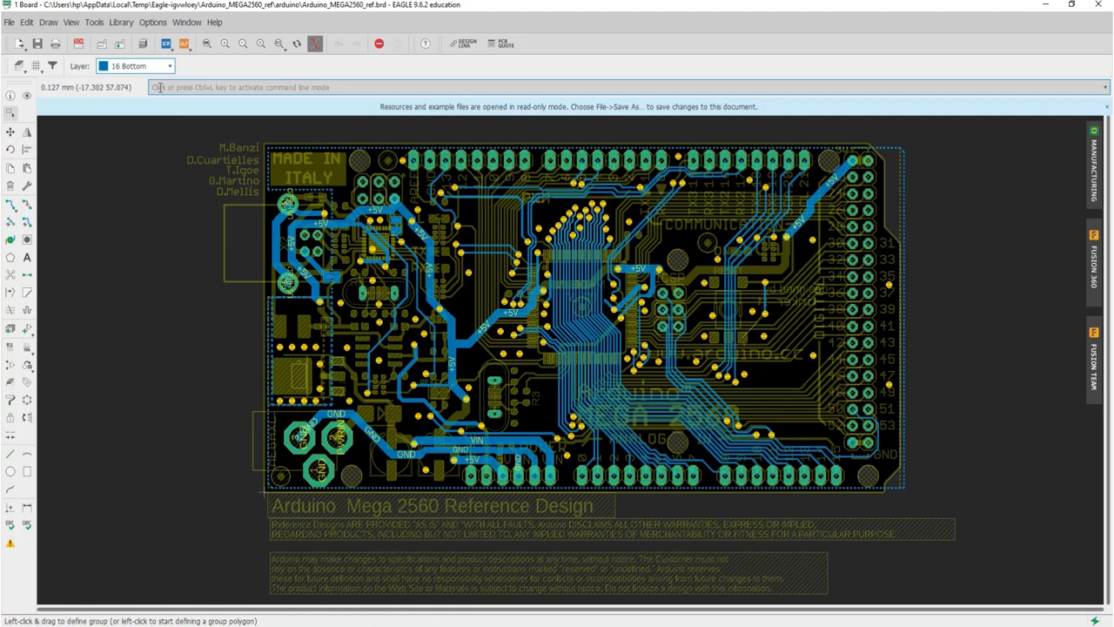
On the PX4FMUv2.4 board, fan out device U101 with vias outside the component, and undo that fanout.
{"action": "left_click", "coordinate": [11, 225]}
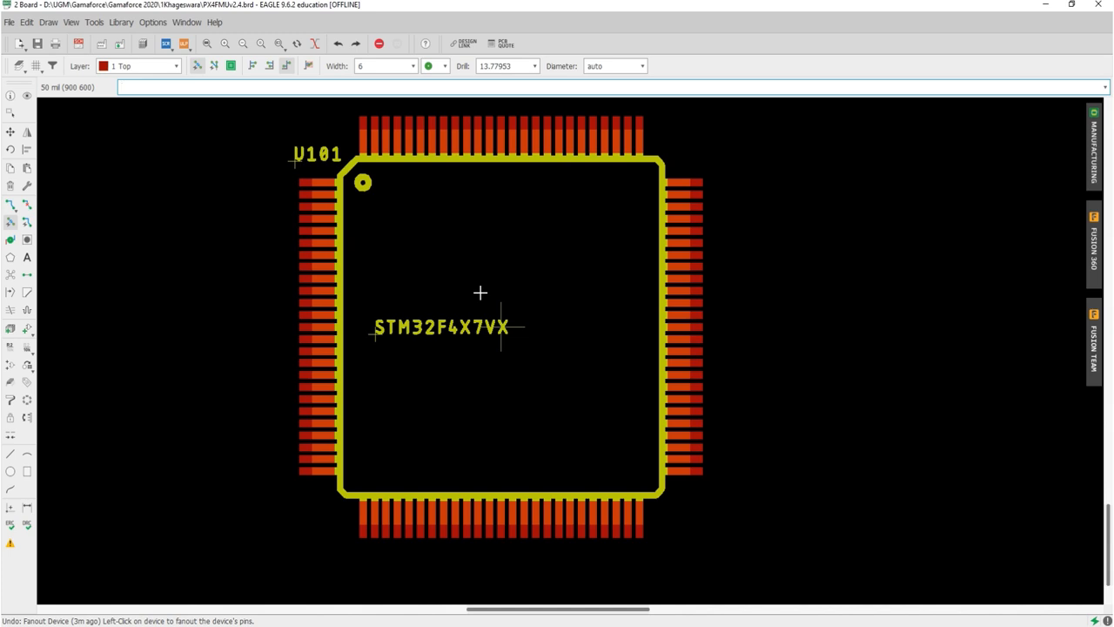
{"action": "left_click", "coordinate": [10, 224]}
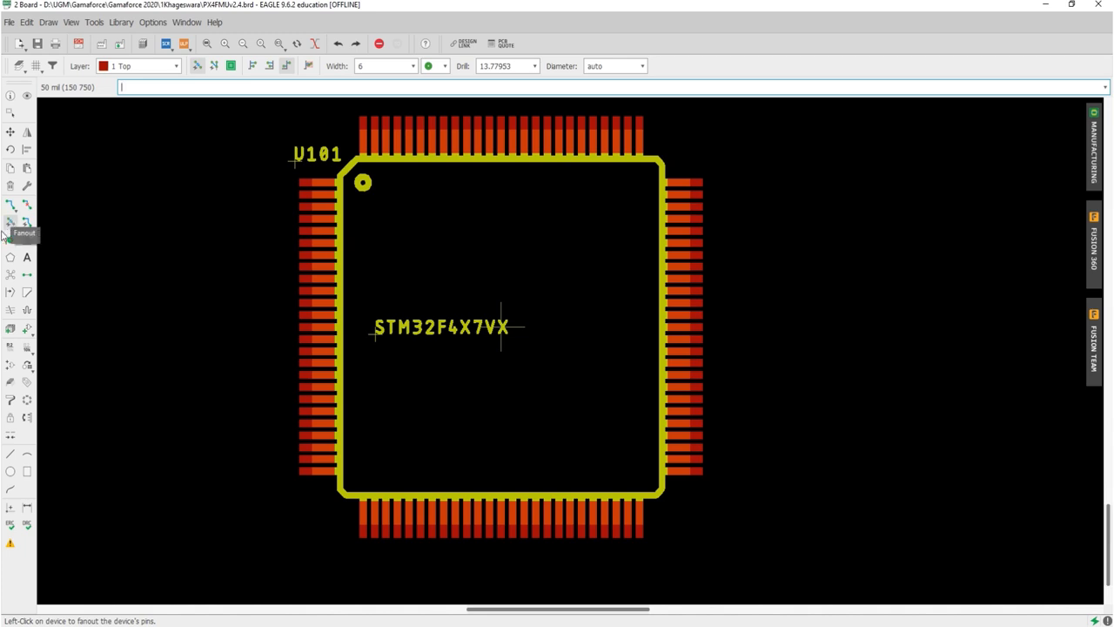
{"action": "left_click", "coordinate": [196, 66]}
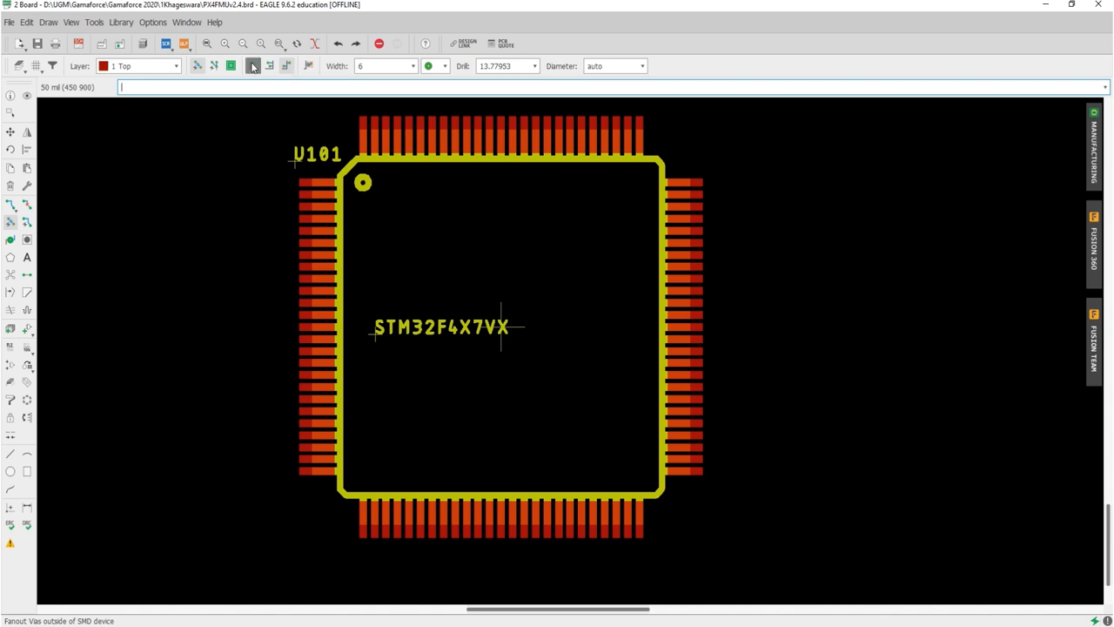
{"action": "left_click", "coordinate": [252, 67]}
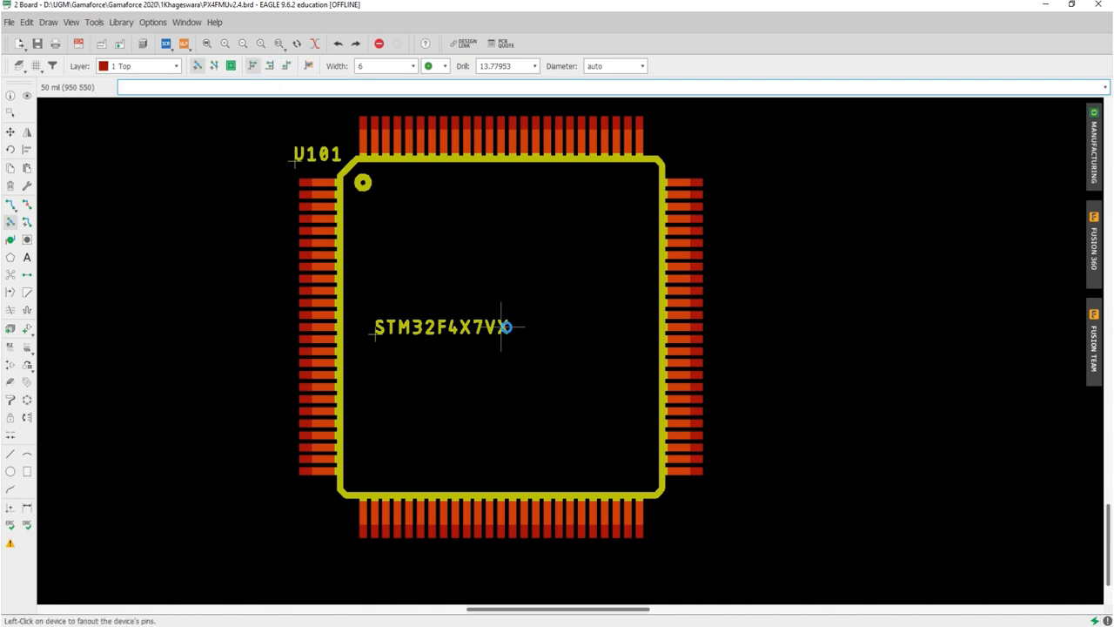
{"action": "left_click", "coordinate": [504, 326]}
{"action": "scroll", "coordinate": [503, 327], "scroll_direction": "down", "scroll_amount": 1}
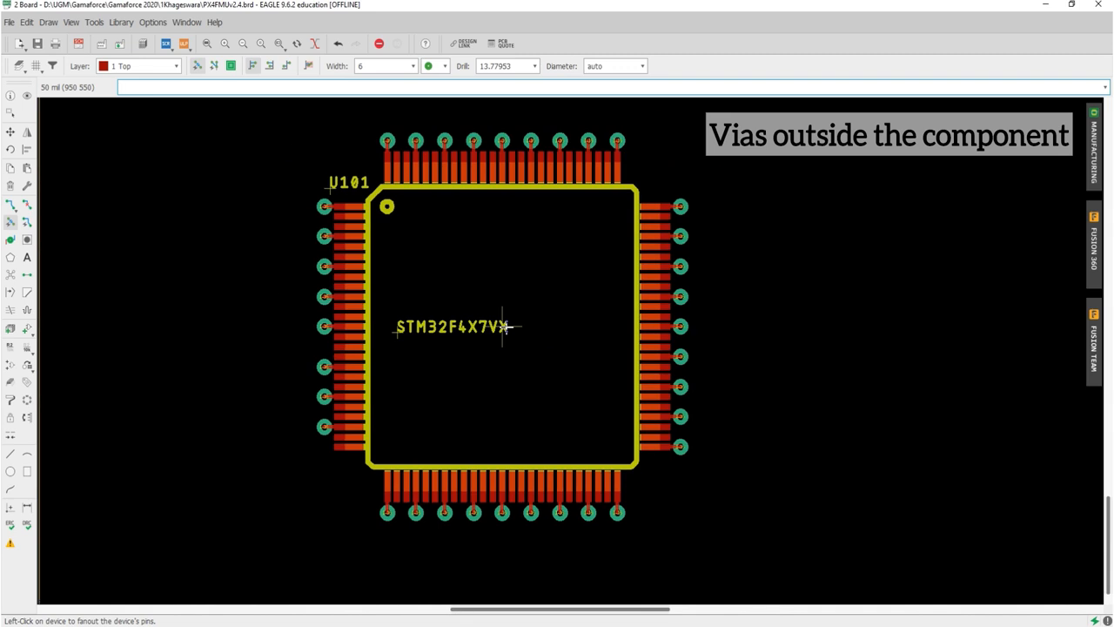
{"action": "key", "text": "ctrl+z"}
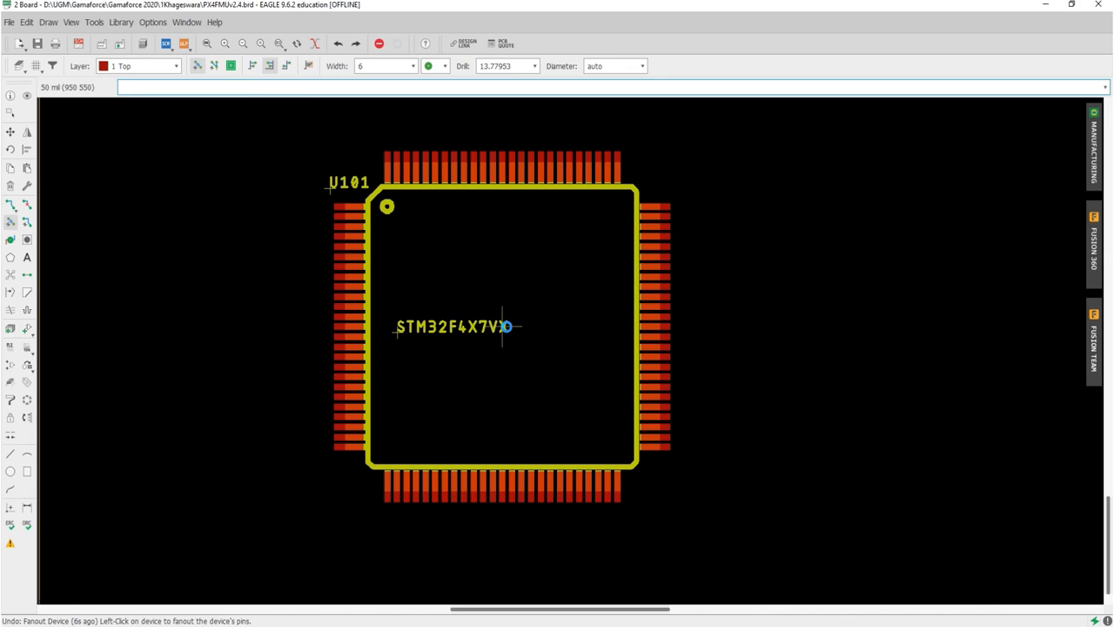
Fan out U101's pins with vias inside the component, and undo that fanout.
{"action": "left_click", "coordinate": [506, 326]}
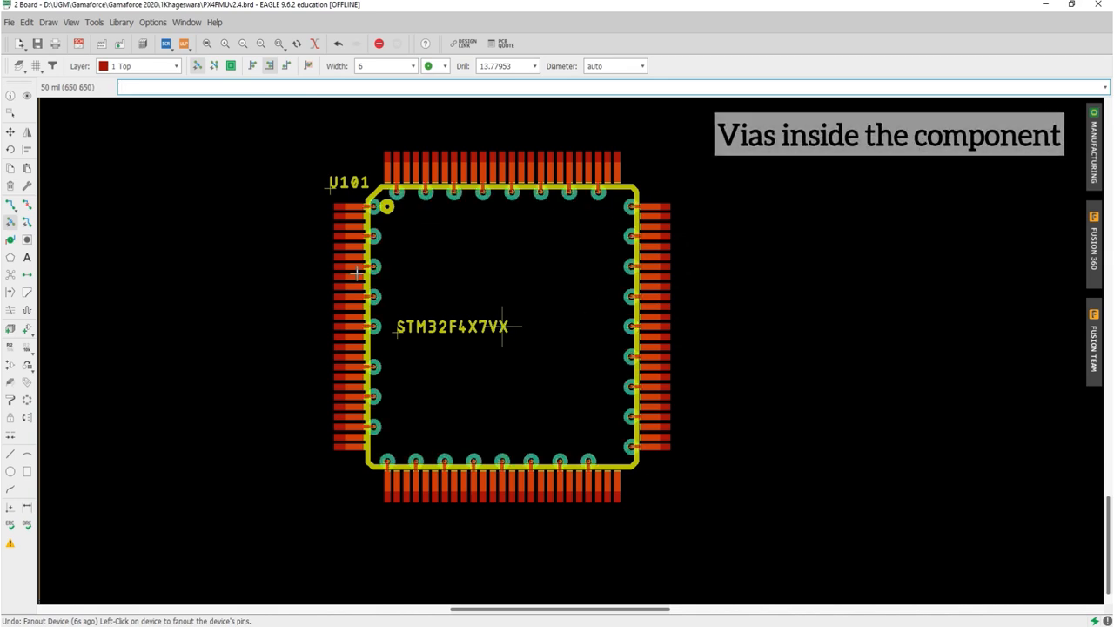
{"action": "key", "text": "ctrl+z"}
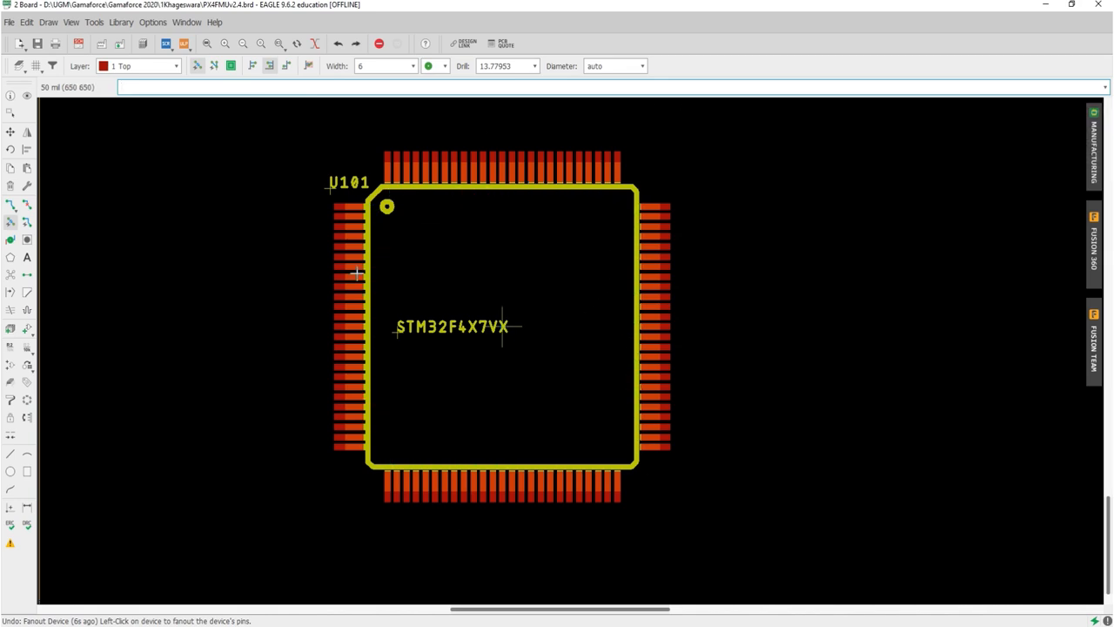
Fan out U101's pins with vias alternating between the inside and outside of the component.
{"action": "left_click", "coordinate": [284, 70]}
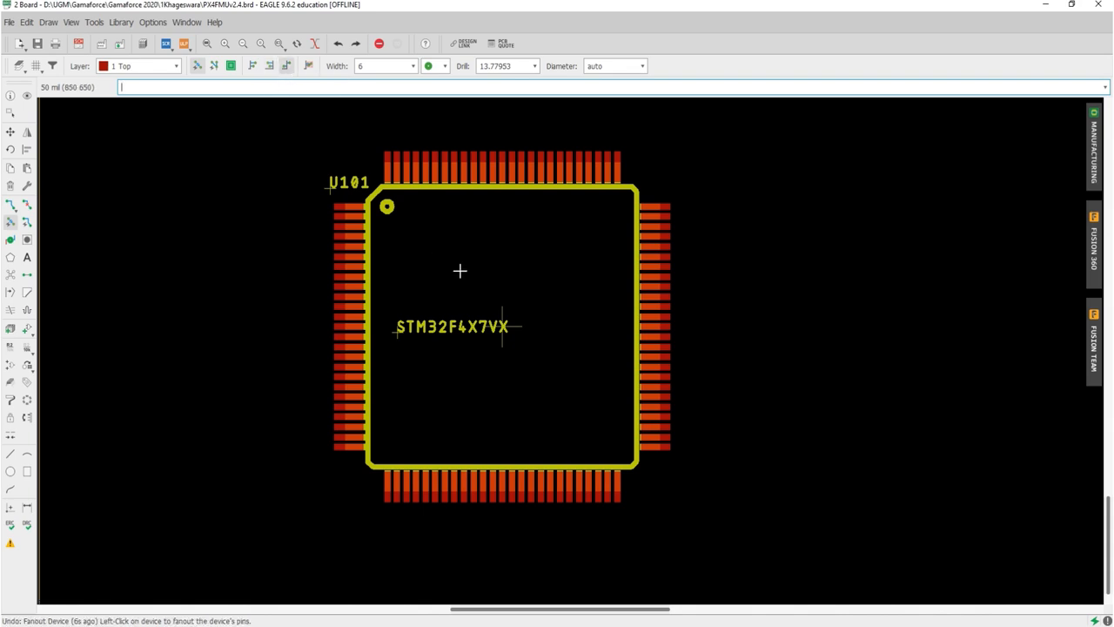
{"action": "left_click", "coordinate": [507, 329]}
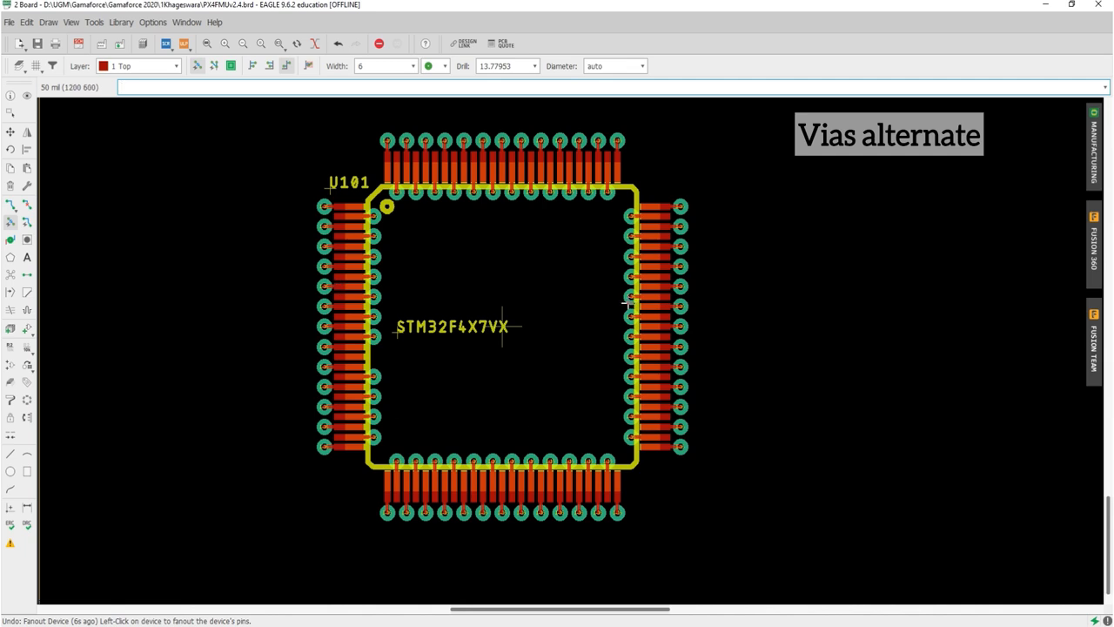
{"action": "left_click", "coordinate": [307, 67]}
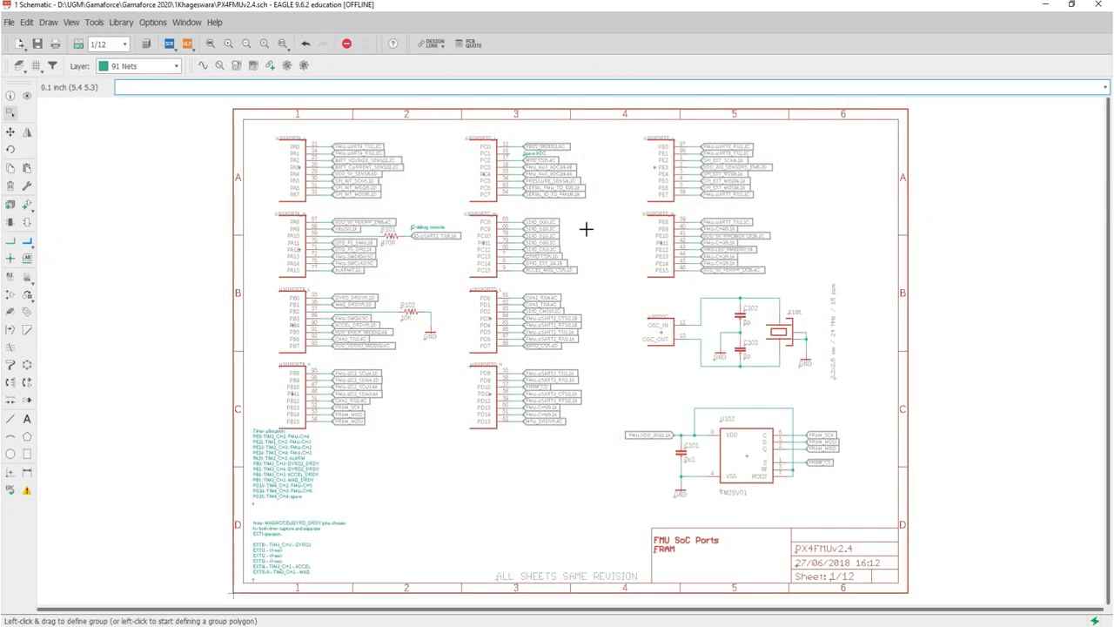
Place one R-US_0207/10 resistor from the recently used parts vertically above the U101OSC block, and stop adding parts.
{"action": "scroll", "coordinate": [743, 305], "scroll_direction": "up", "scroll_amount": 2}
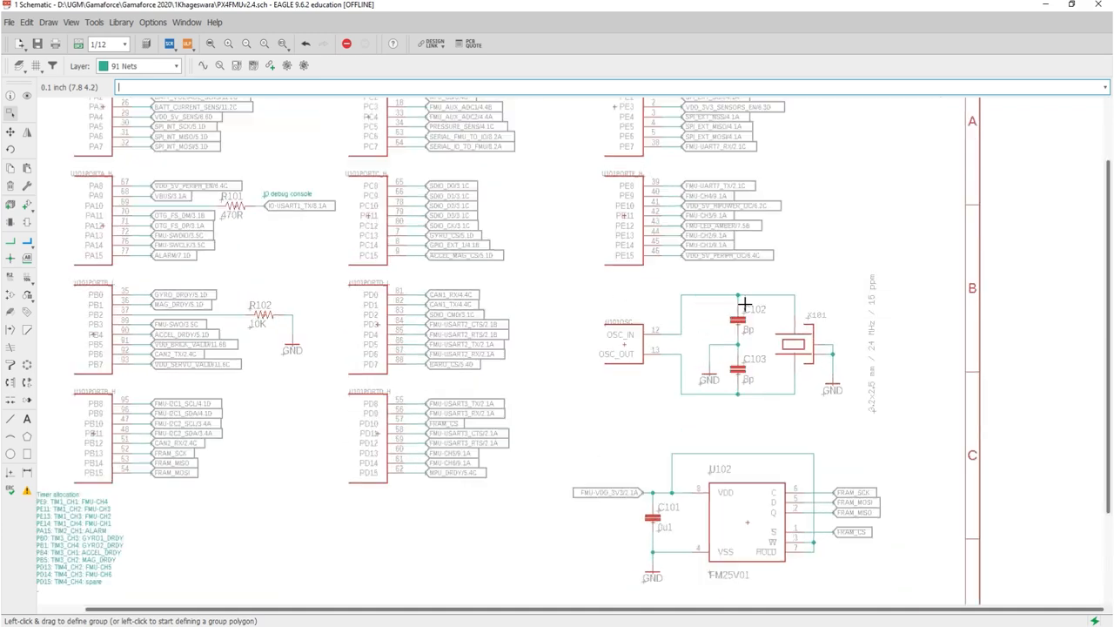
{"action": "scroll", "coordinate": [744, 303], "scroll_direction": "up", "scroll_amount": 3}
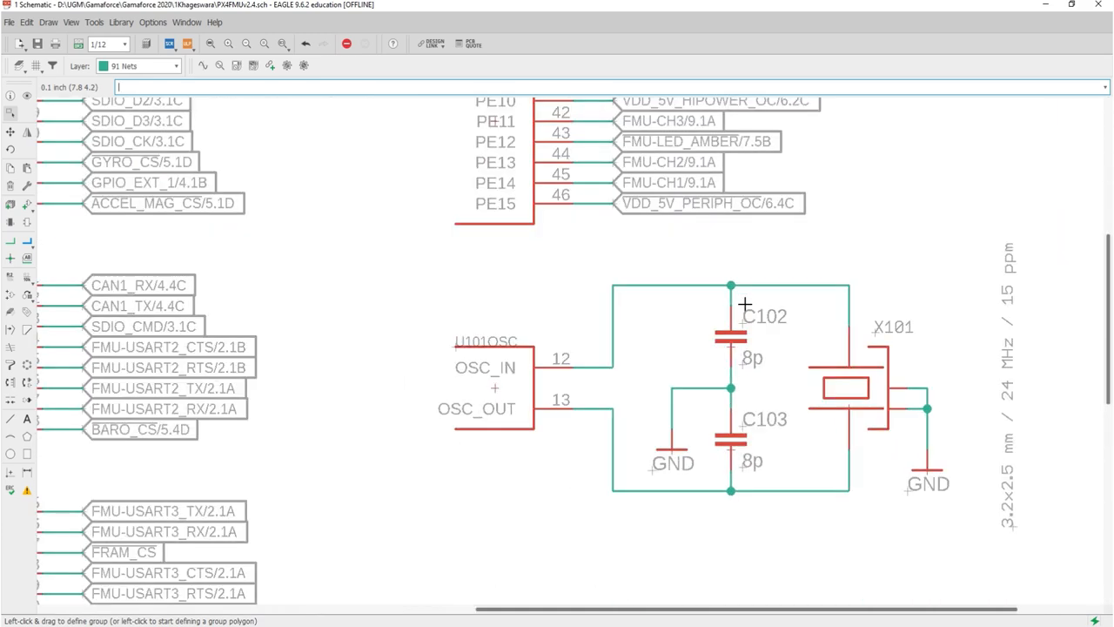
{"action": "scroll", "coordinate": [745, 303], "scroll_direction": "down", "scroll_amount": 3}
{"action": "scroll", "coordinate": [666, 356], "scroll_direction": "up", "scroll_amount": 4}
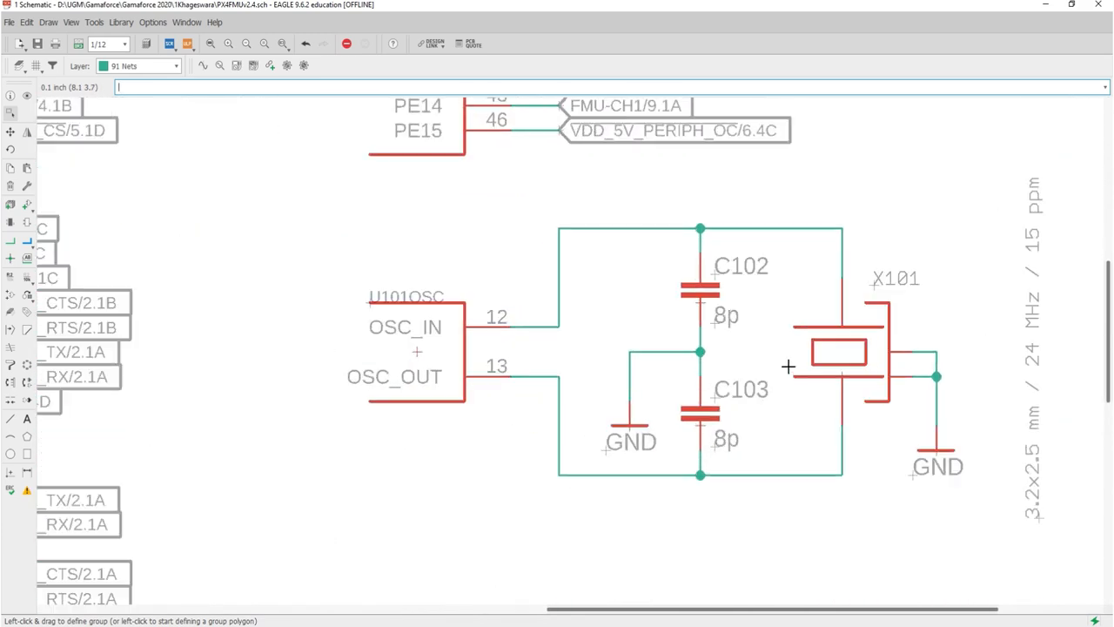
{"action": "left_click", "coordinate": [27, 204]}
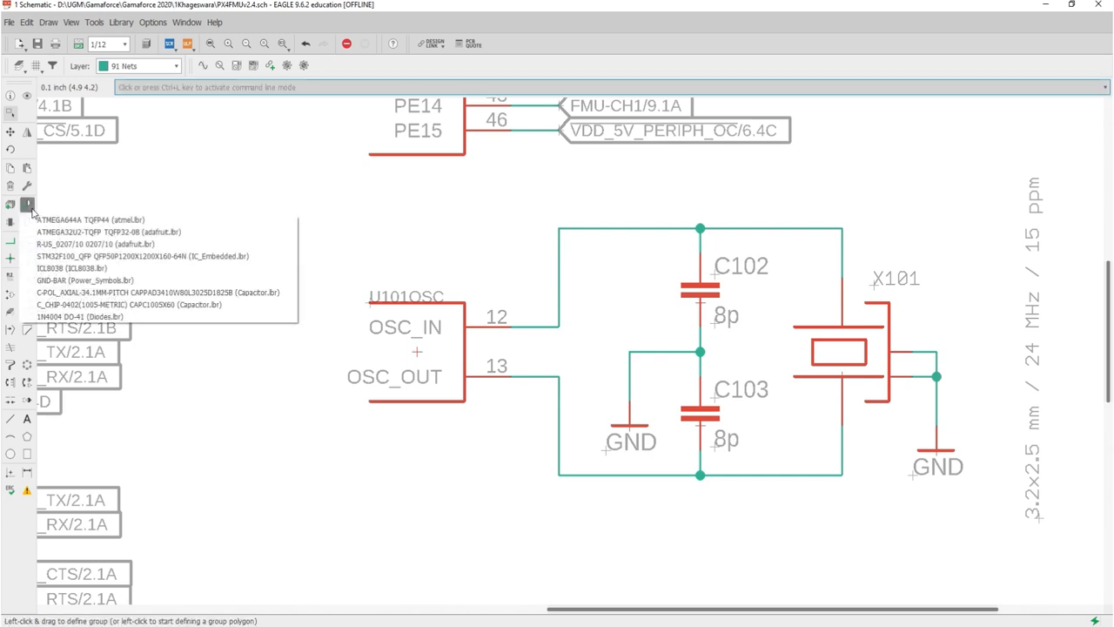
{"action": "left_click", "coordinate": [51, 244]}
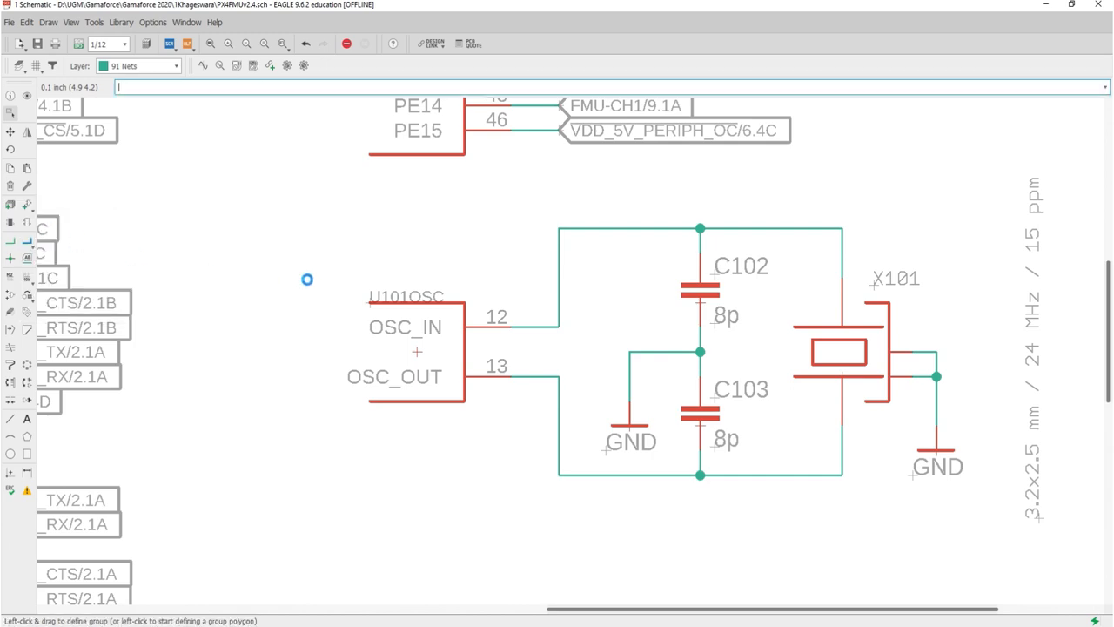
{"action": "right_click", "coordinate": [480, 228]}
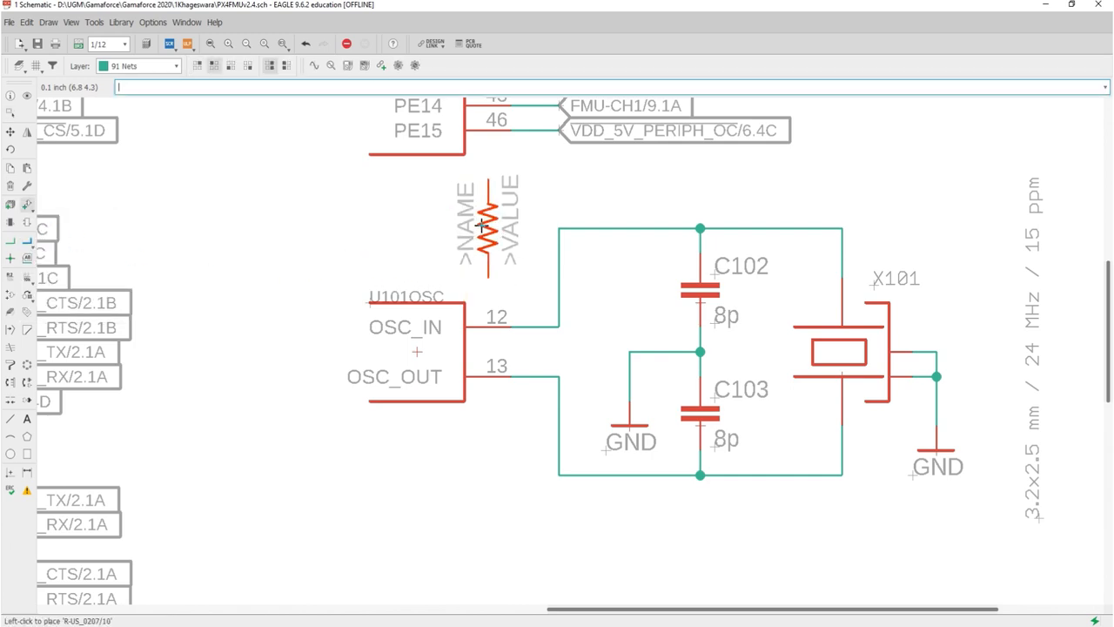
{"action": "left_click", "coordinate": [482, 224]}
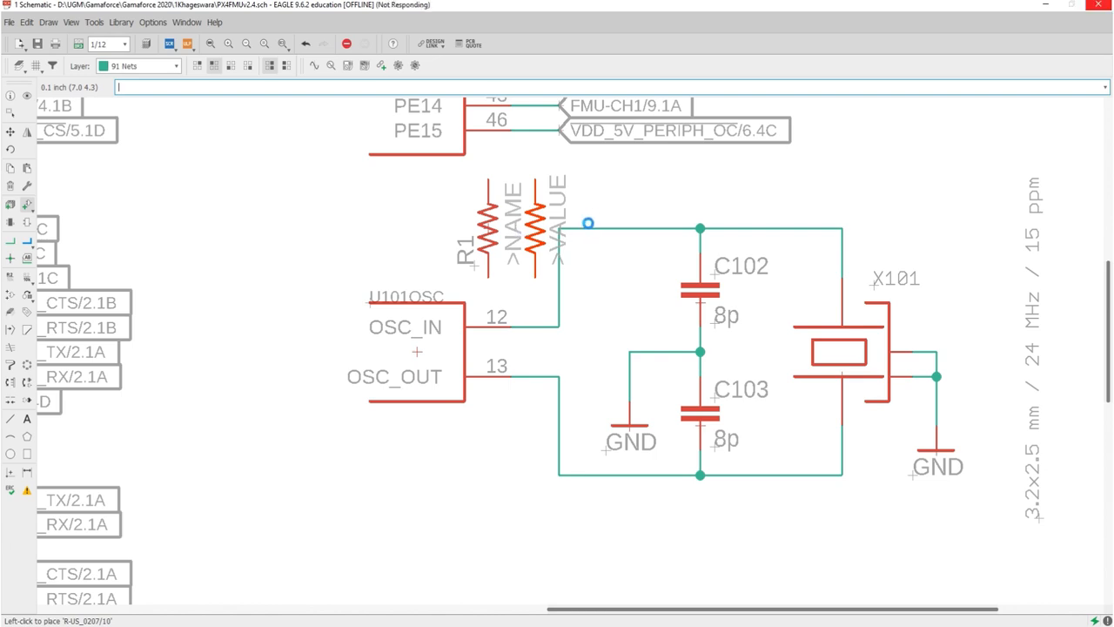
{"action": "key", "text": "Escape"}
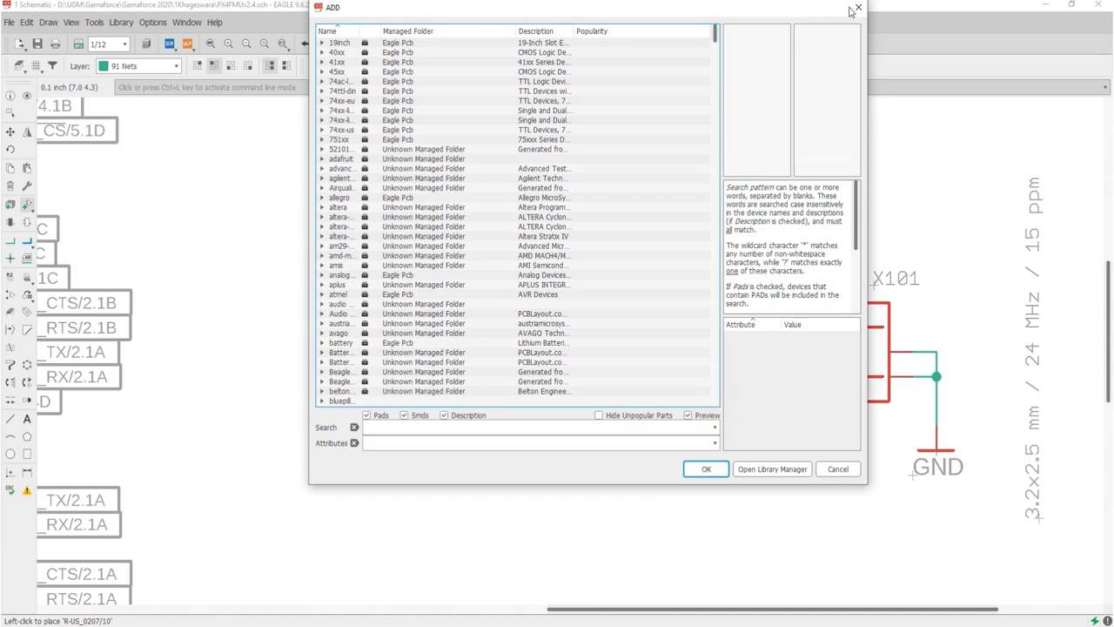
{"action": "left_click", "coordinate": [850, 12]}
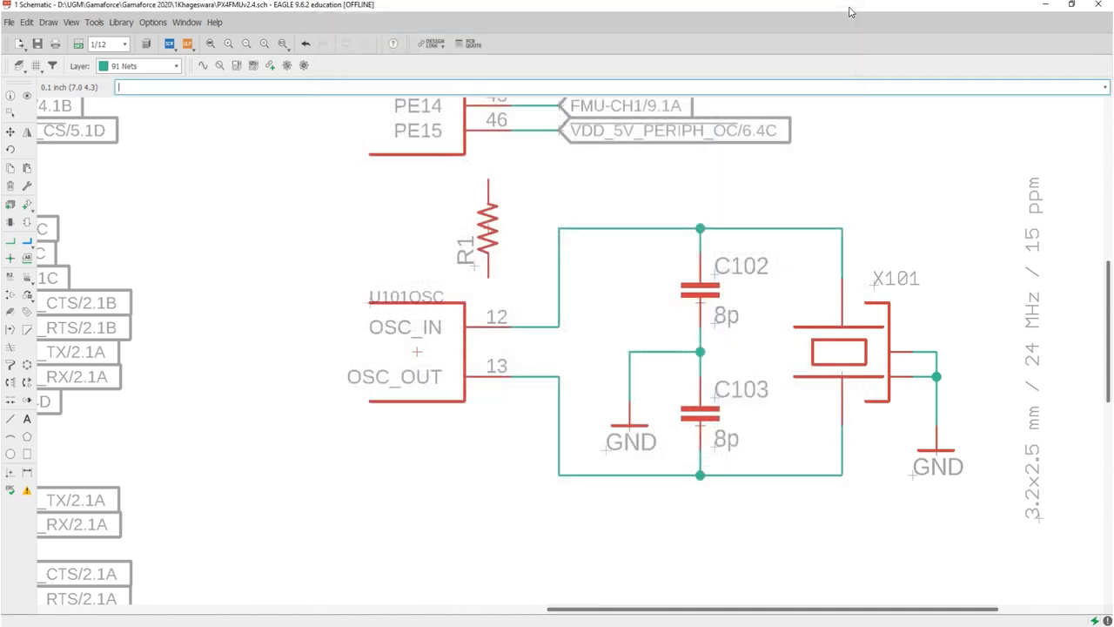
Delete the upper horizontal net segment between the OSC_IN bend and C102, then delete R1 and undo that resistor deletion.
{"action": "right_click", "coordinate": [585, 233]}
{"action": "left_click", "coordinate": [613, 267]}
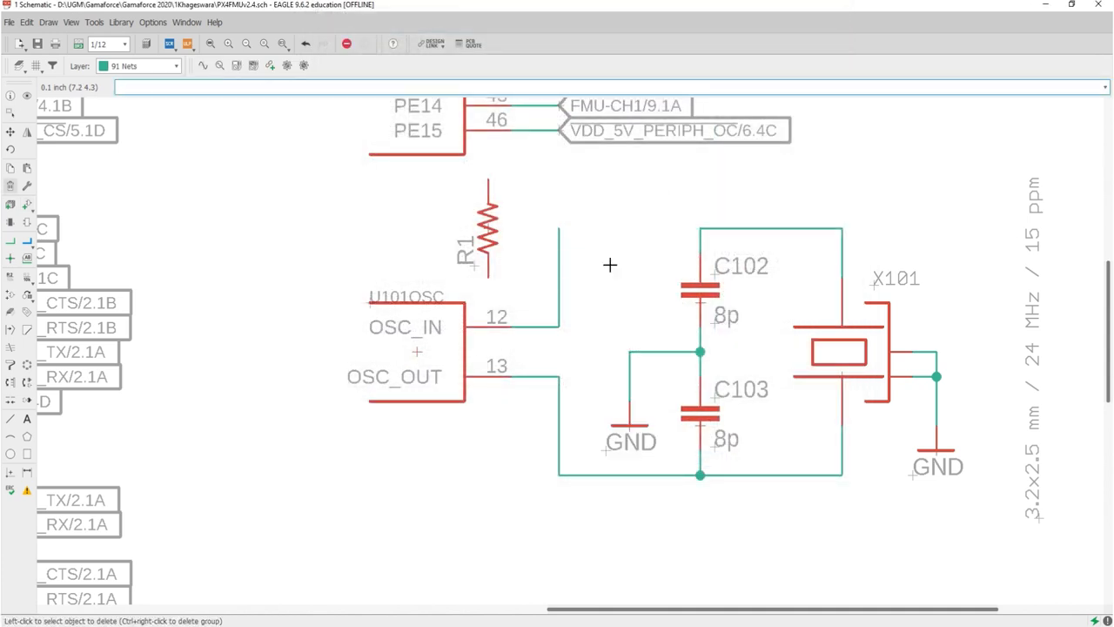
{"action": "left_click", "coordinate": [494, 228]}
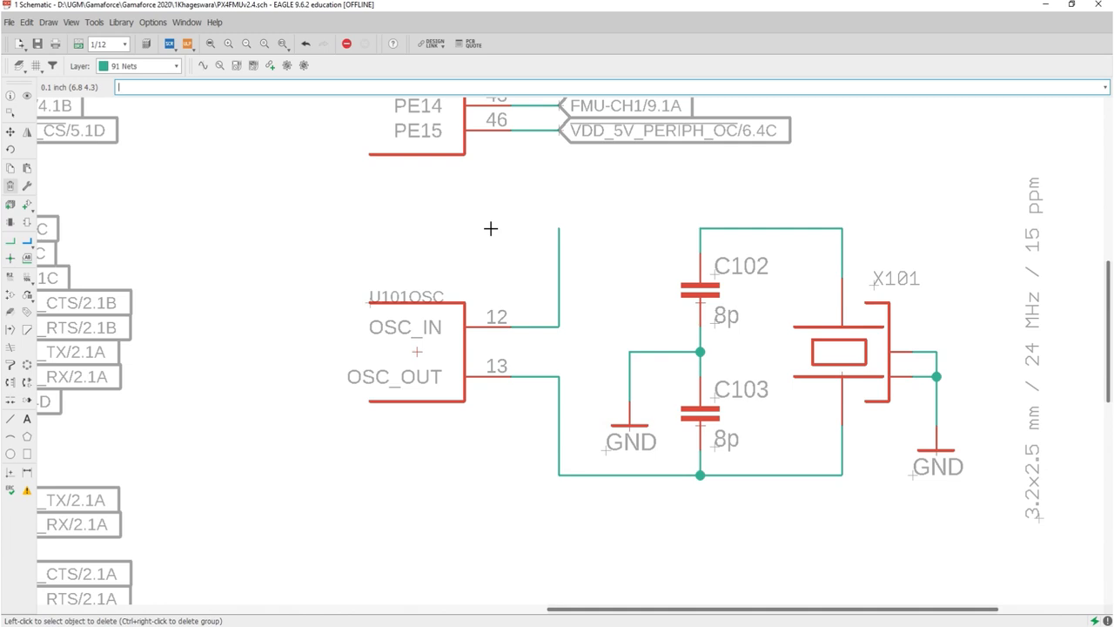
{"action": "key", "text": "ctrl+z"}
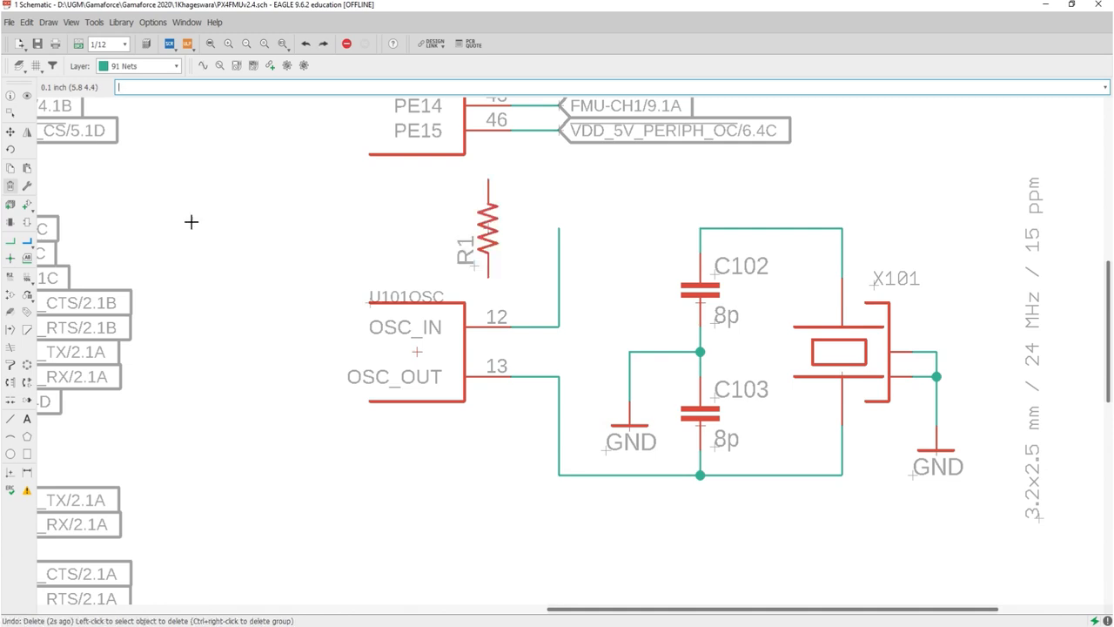
Move resistor R1 into the gap in the upper net, rotated to lie horizontally.
{"action": "left_click", "coordinate": [11, 132]}
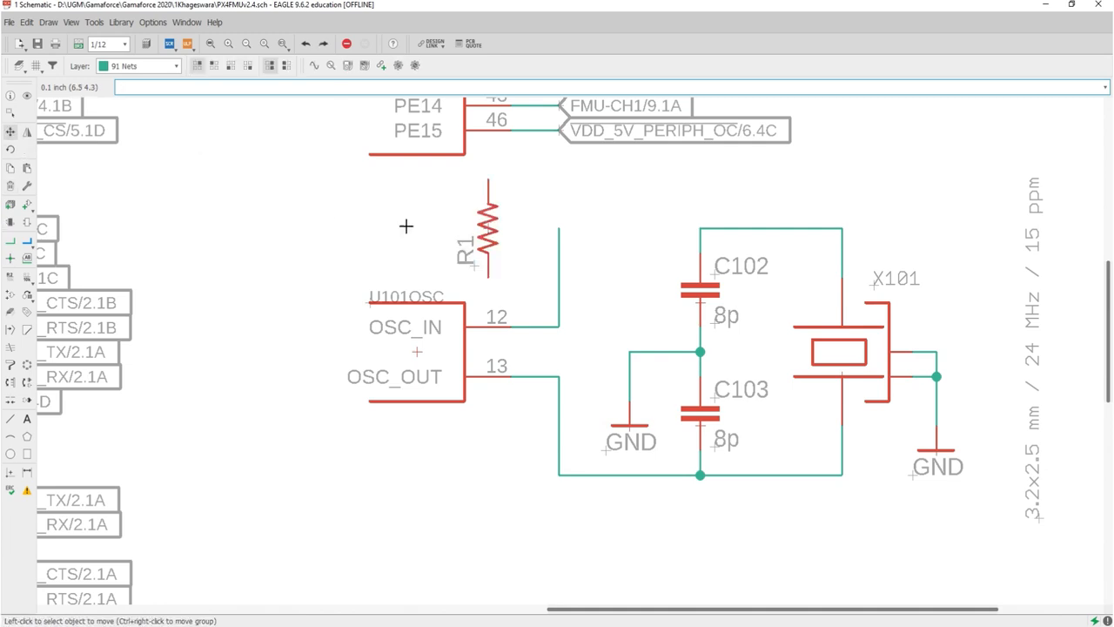
{"action": "left_click", "coordinate": [484, 228]}
{"action": "right_click", "coordinate": [493, 222]}
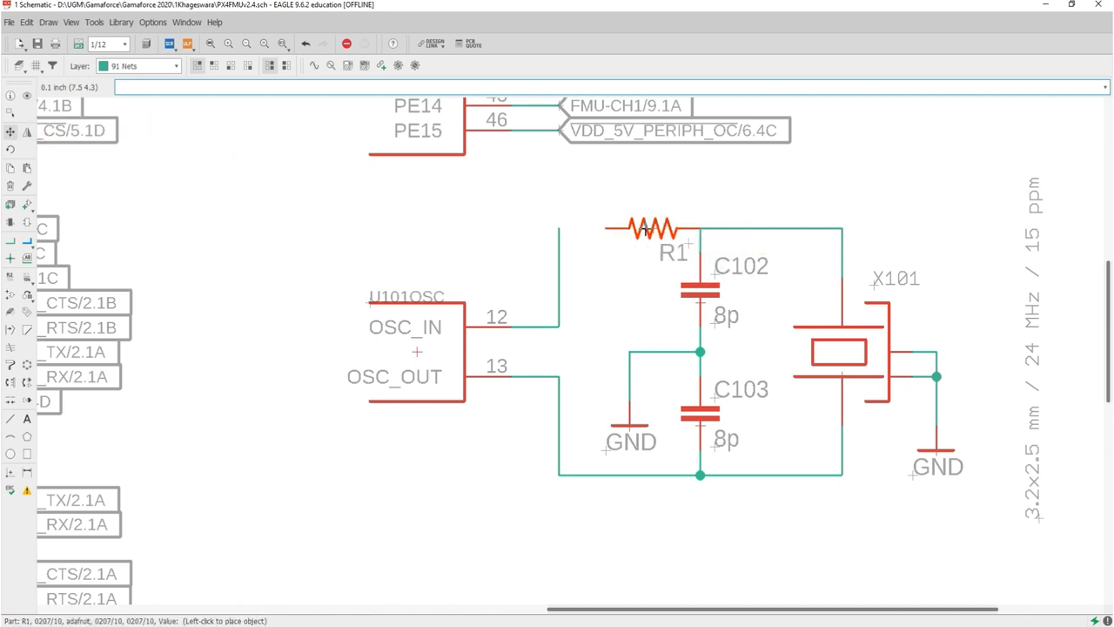
{"action": "left_click", "coordinate": [628, 231]}
{"action": "key", "text": "Escape"}
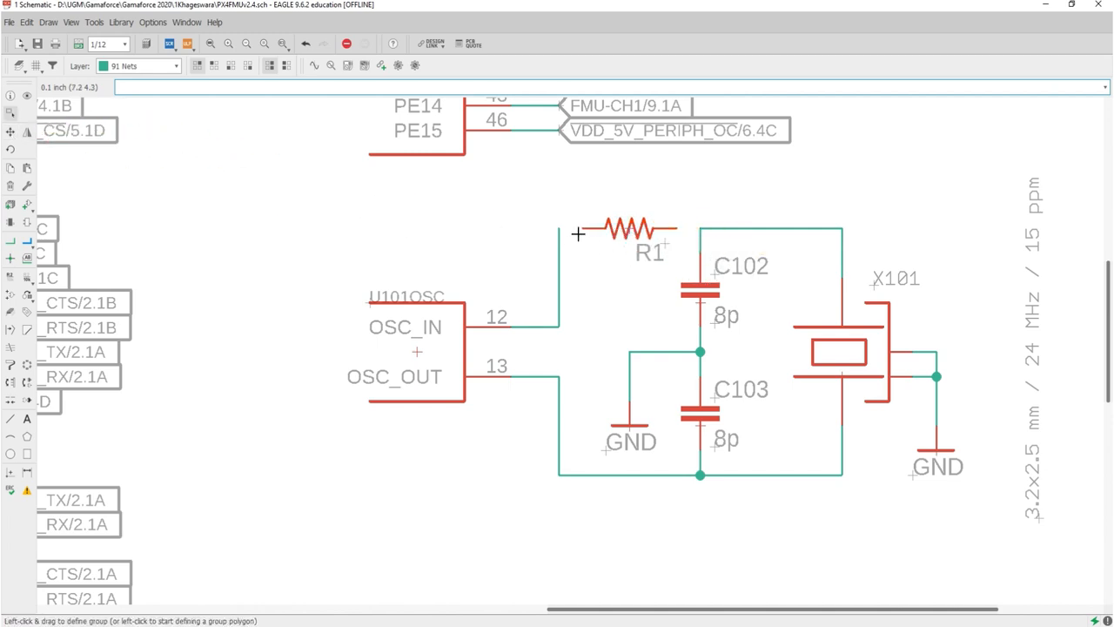
Draw net wires joining R1's left pin to the OSC_IN net and its right pin to the C102 junction.
{"action": "scroll", "coordinate": [577, 235], "scroll_direction": "up", "scroll_amount": 6}
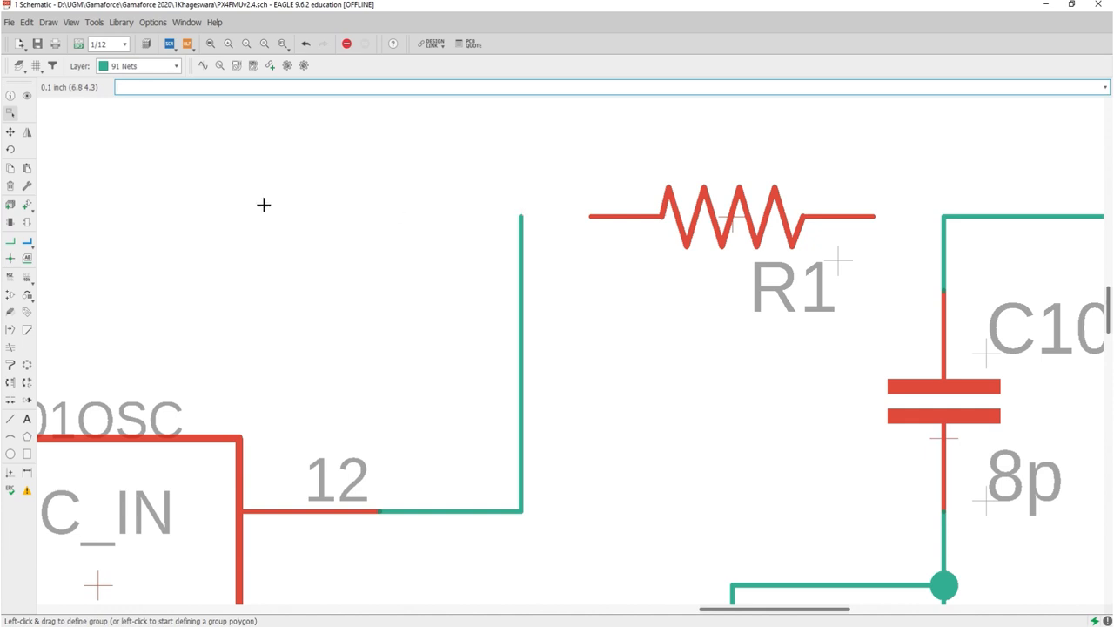
{"action": "left_click", "coordinate": [10, 241]}
{"action": "left_click", "coordinate": [589, 215]}
{"action": "left_click", "coordinate": [521, 216]}
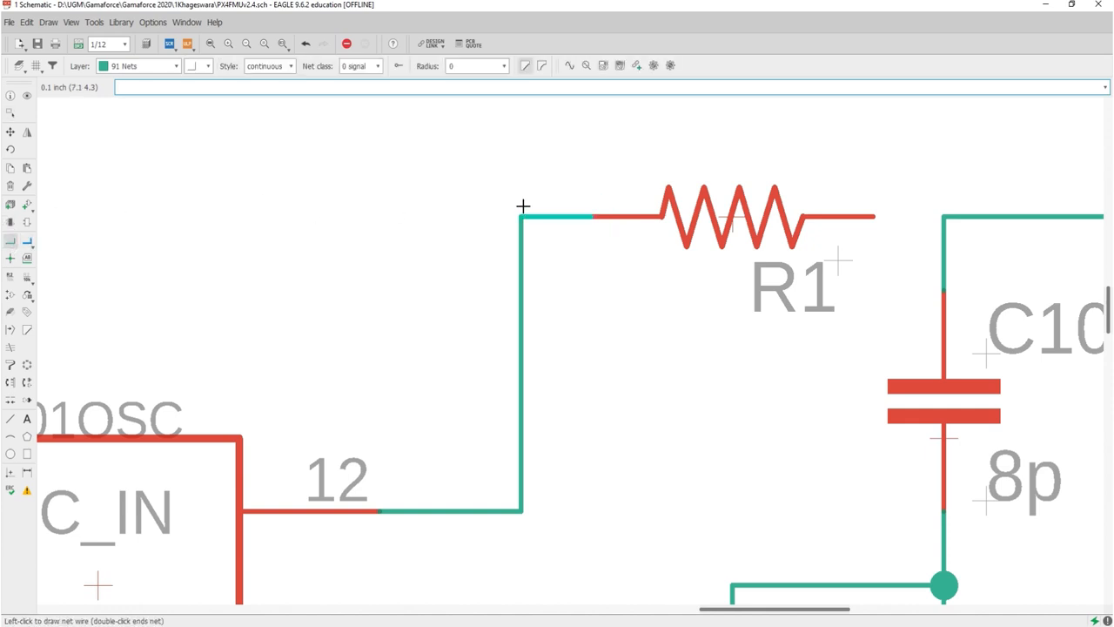
{"action": "left_click", "coordinate": [874, 216]}
{"action": "left_click", "coordinate": [944, 218]}
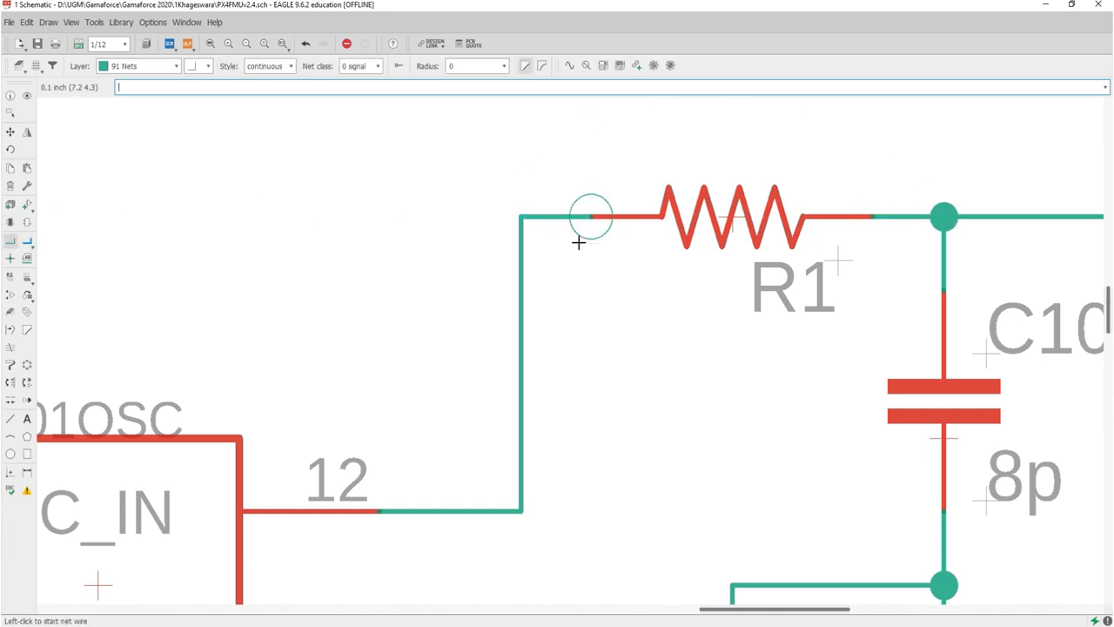
Undo R1's net wires, its move and the net segment deletion.
{"action": "scroll", "coordinate": [579, 242], "scroll_direction": "down", "scroll_amount": 5}
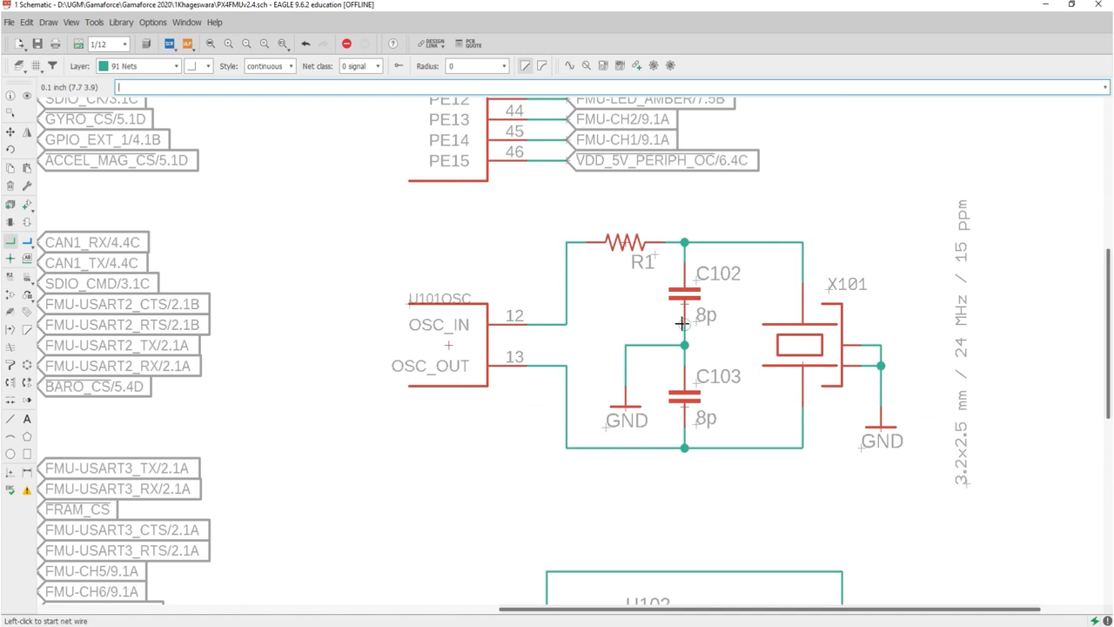
{"action": "key", "text": "ctrl+z"}
{"action": "key", "text": "ctrl+z"}
{"action": "key", "text": "ctrl+z"}
{"action": "key", "text": "ctrl+z"}
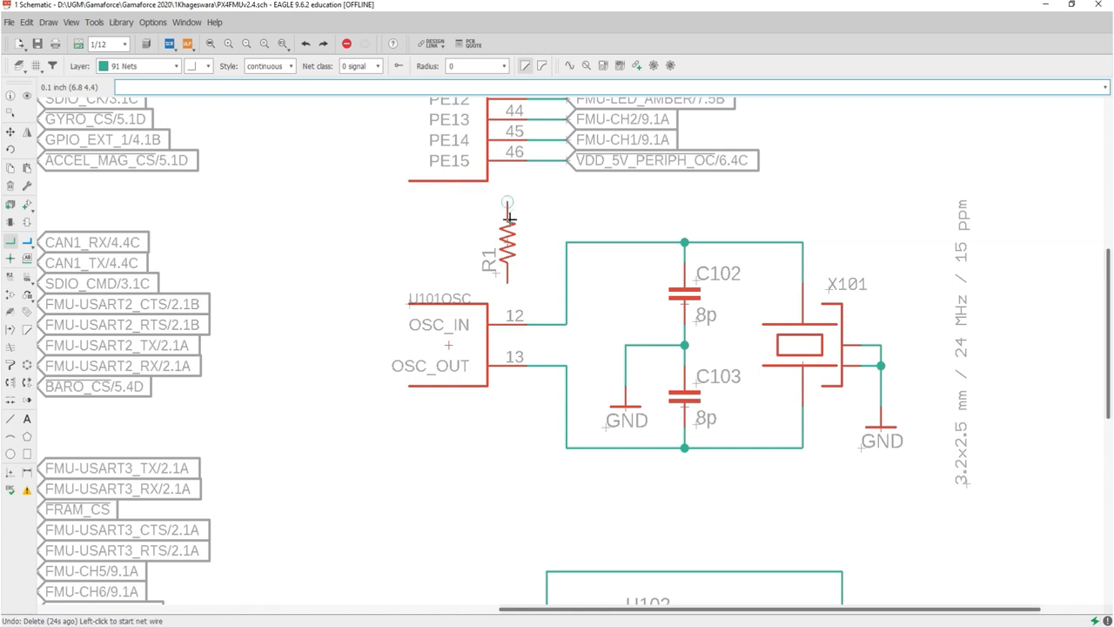
Move R1, rotated horizontally, directly onto the intact upper net between OSC_IN and C102.
{"action": "left_click", "coordinate": [512, 244]}
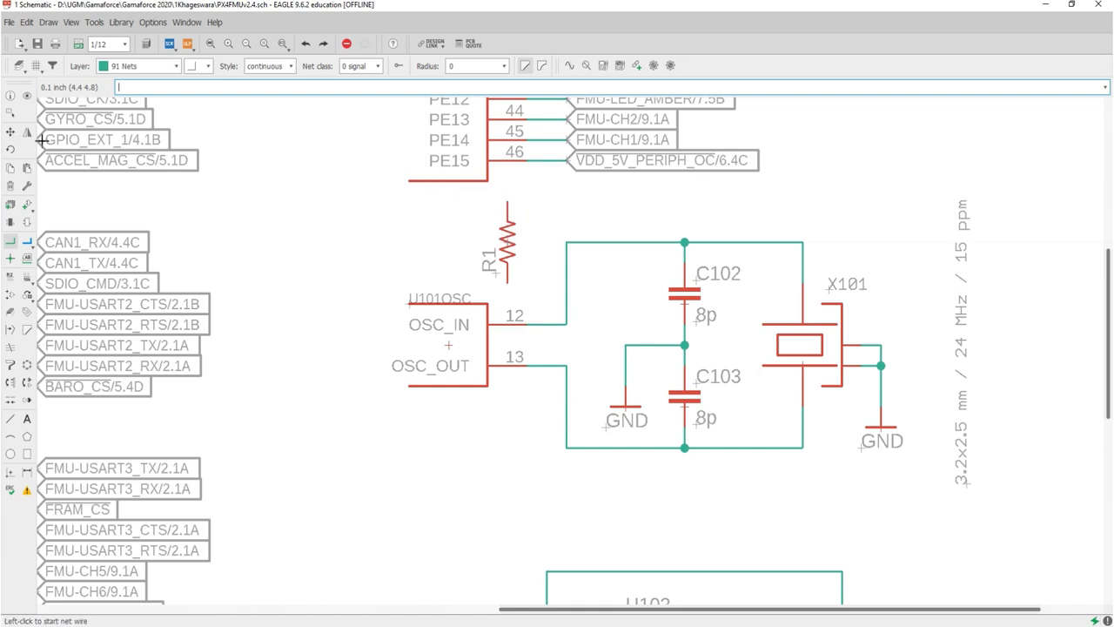
{"action": "left_click", "coordinate": [11, 131]}
{"action": "left_click", "coordinate": [514, 245]}
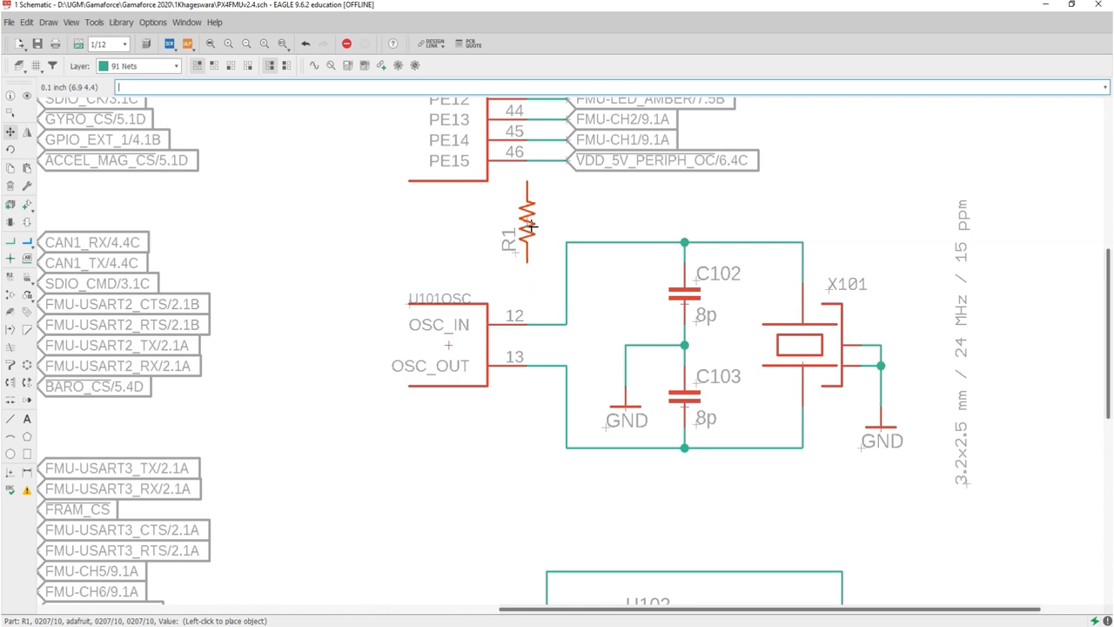
{"action": "right_click", "coordinate": [517, 228]}
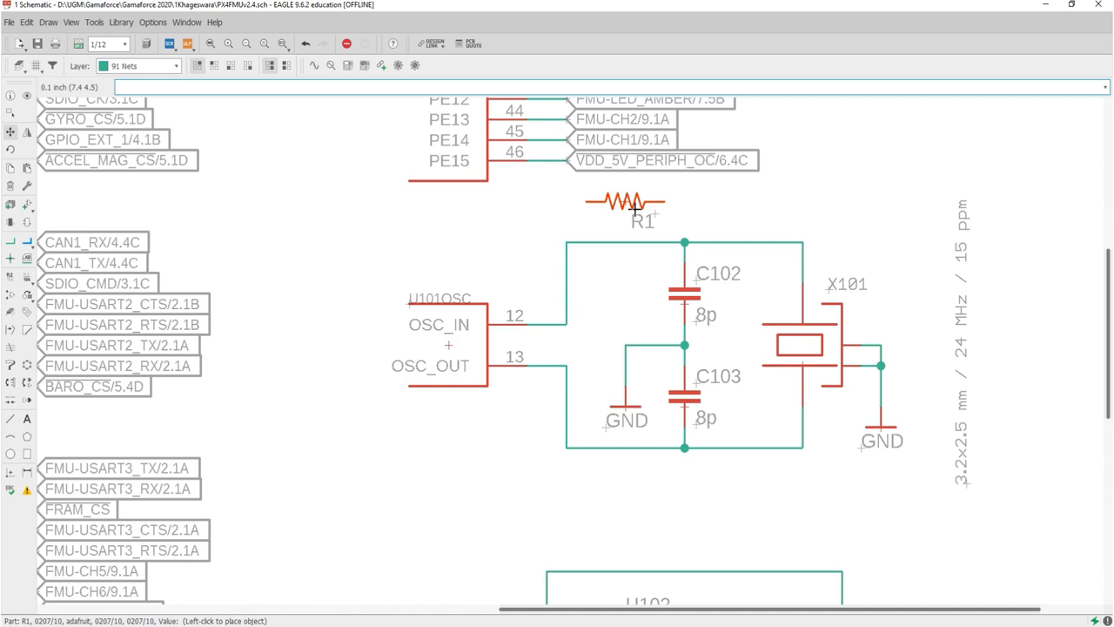
{"action": "scroll", "coordinate": [634, 206], "scroll_direction": "down", "scroll_amount": 1}
{"action": "scroll", "coordinate": [622, 209], "scroll_direction": "up", "scroll_amount": 3}
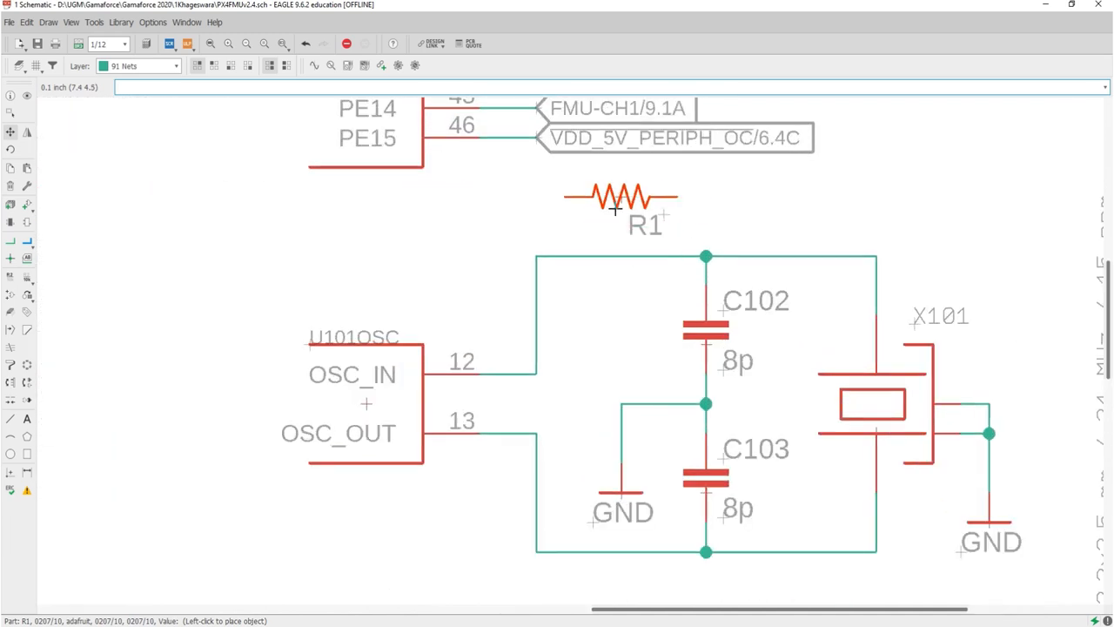
{"action": "left_click", "coordinate": [619, 247]}
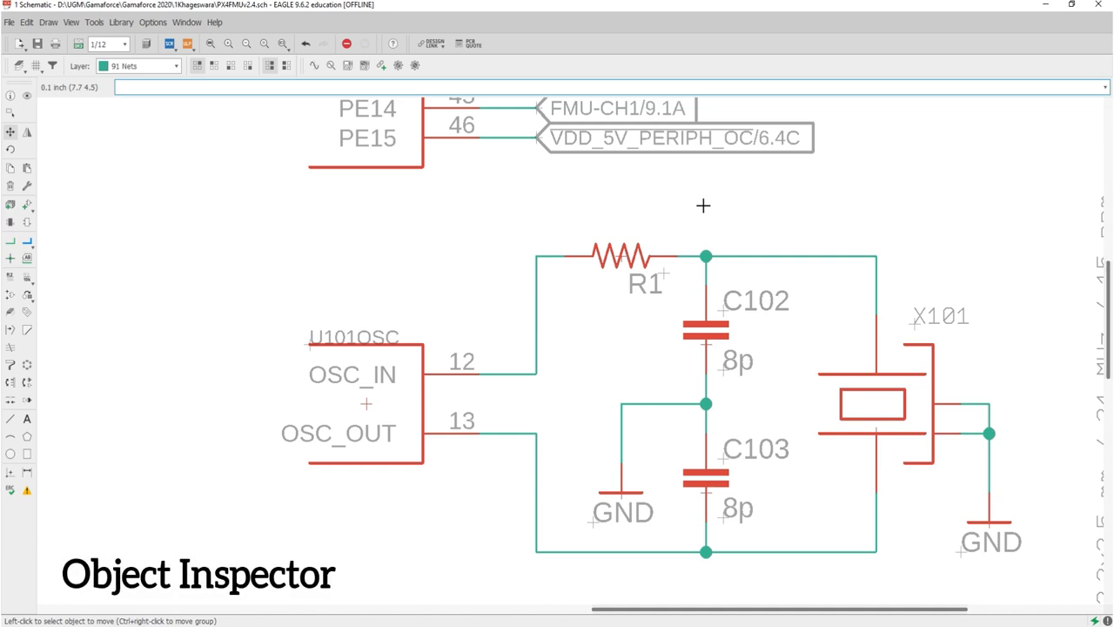
Display the object Inspector beside the schematic.
{"action": "scroll", "coordinate": [704, 205], "scroll_direction": "down", "scroll_amount": 1}
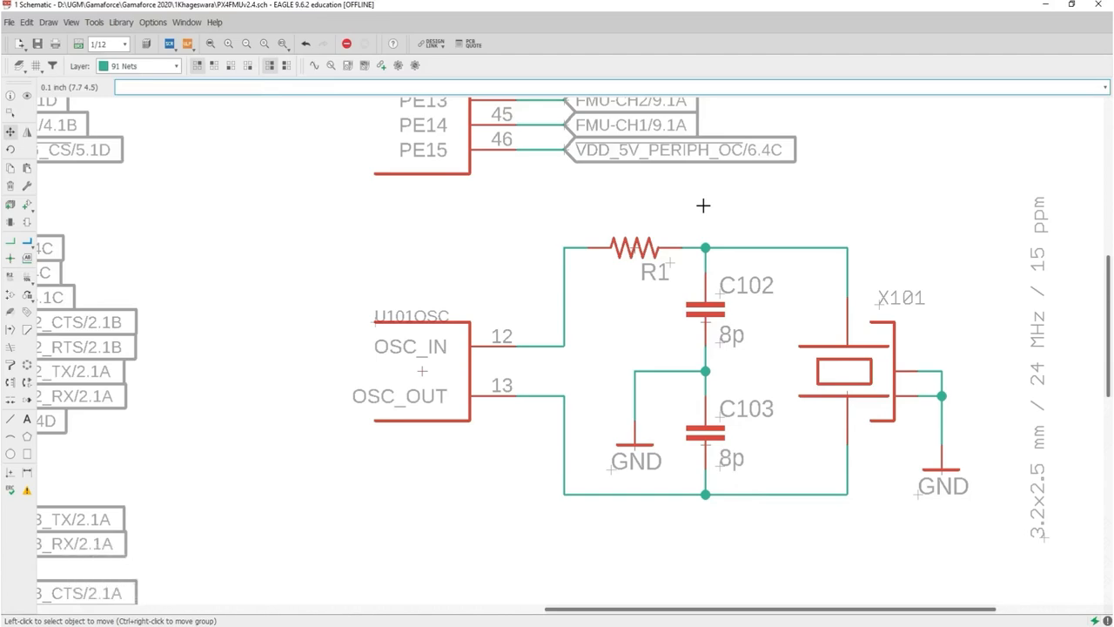
{"action": "scroll", "coordinate": [703, 205], "scroll_direction": "down", "scroll_amount": 6}
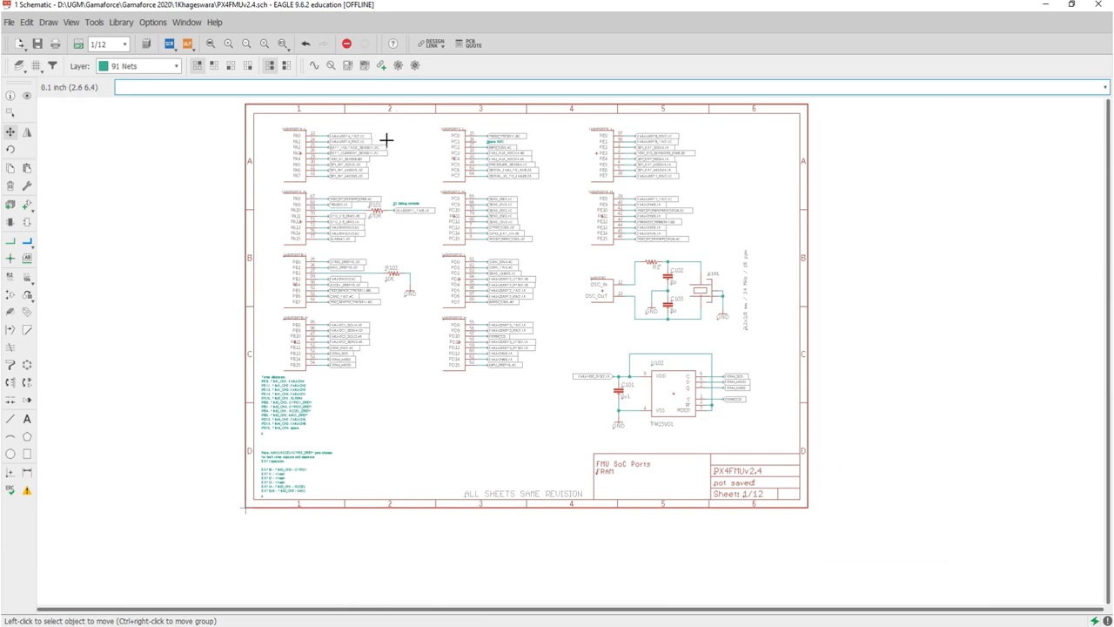
{"action": "left_click", "coordinate": [68, 23]}
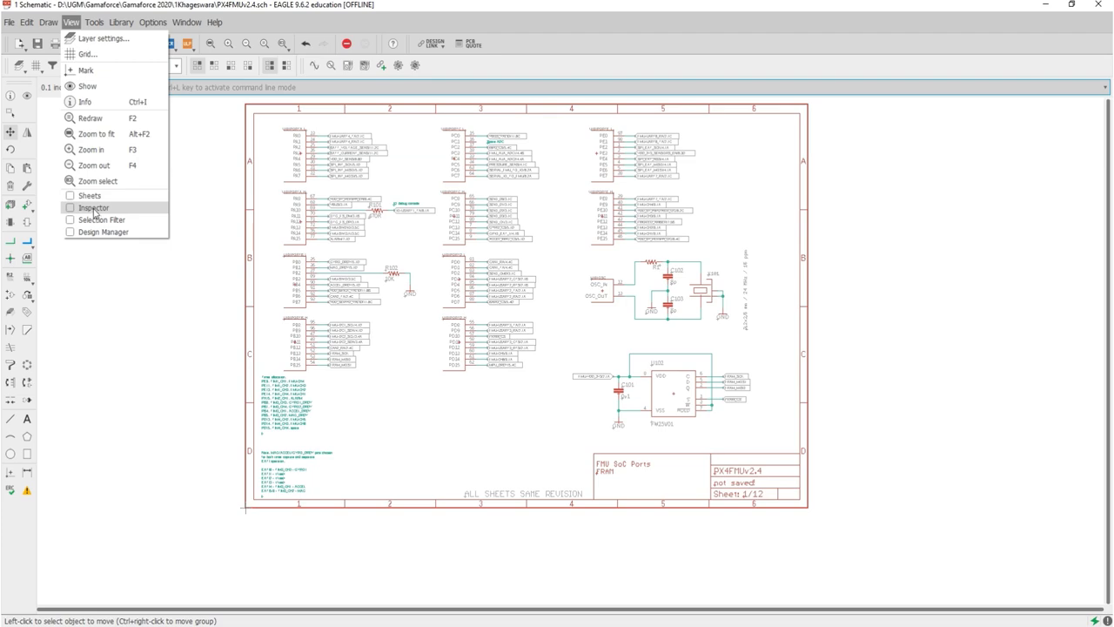
{"action": "left_click", "coordinate": [94, 208]}
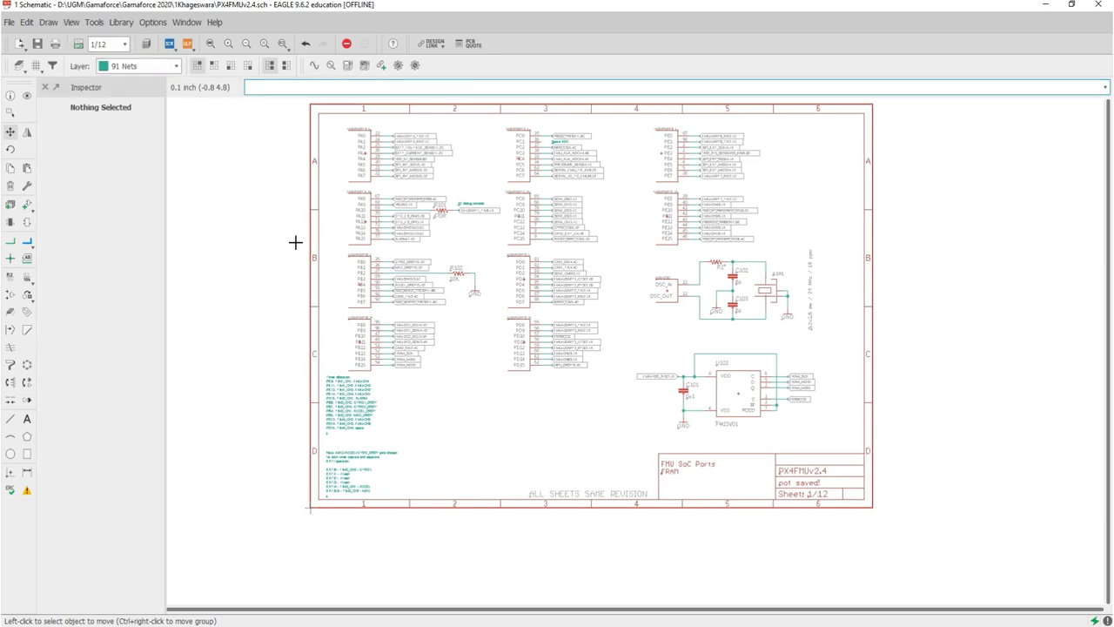
Cancel moving U101's PORTC_H gate, select it to inspect its part properties, and inspect those of the FM25V01 chip U102.
{"action": "scroll", "coordinate": [517, 229], "scroll_direction": "up", "scroll_amount": 5}
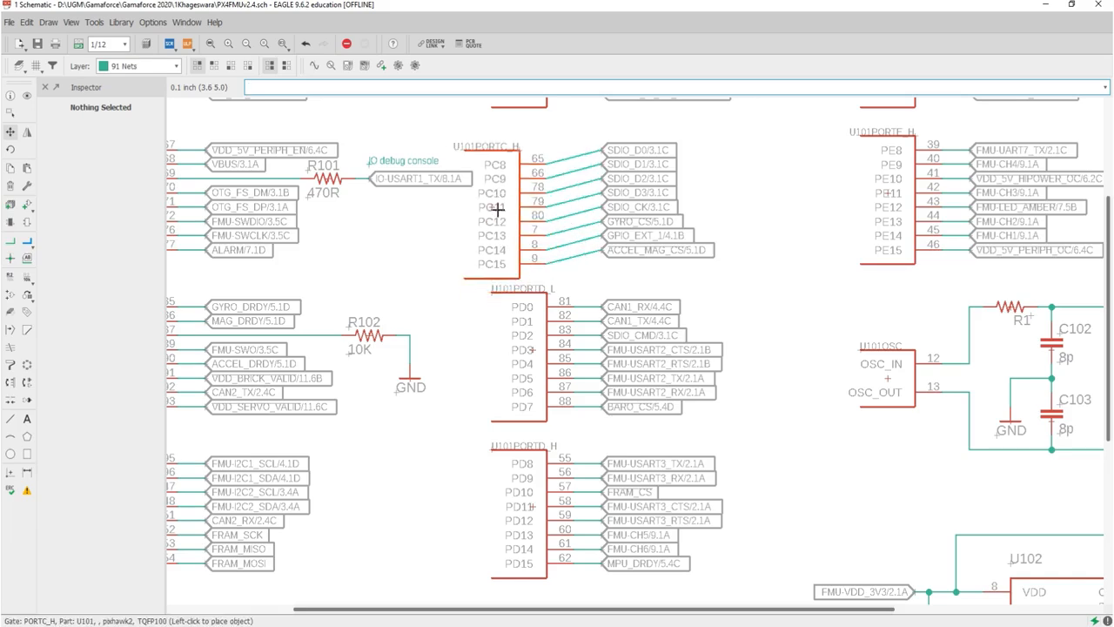
{"action": "key", "text": "Escape"}
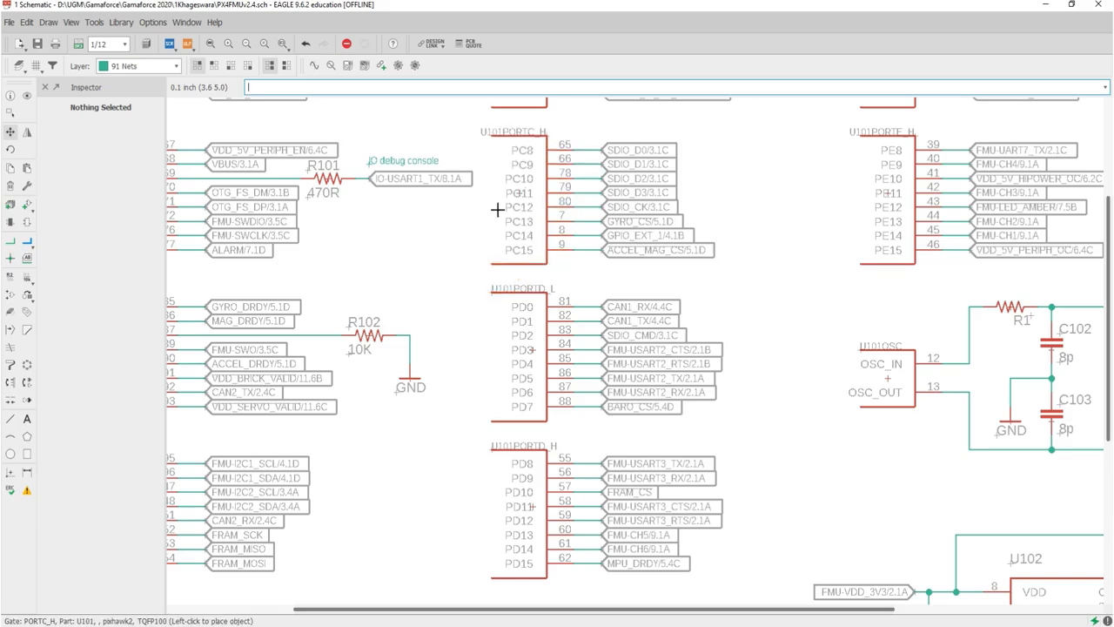
{"action": "left_click", "coordinate": [10, 113]}
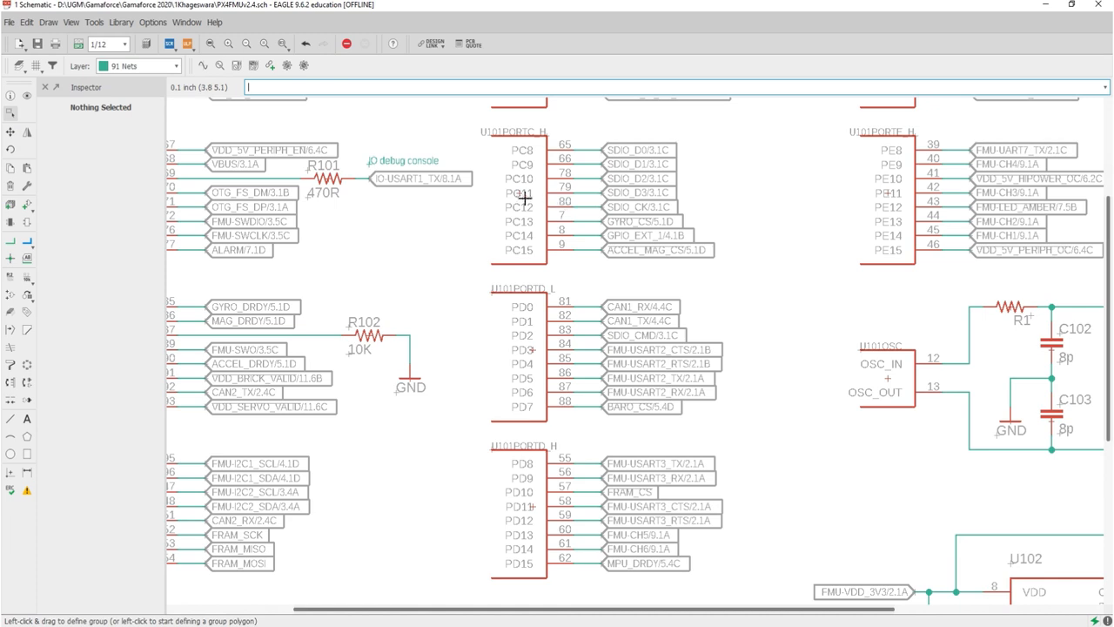
{"action": "left_click", "coordinate": [519, 193]}
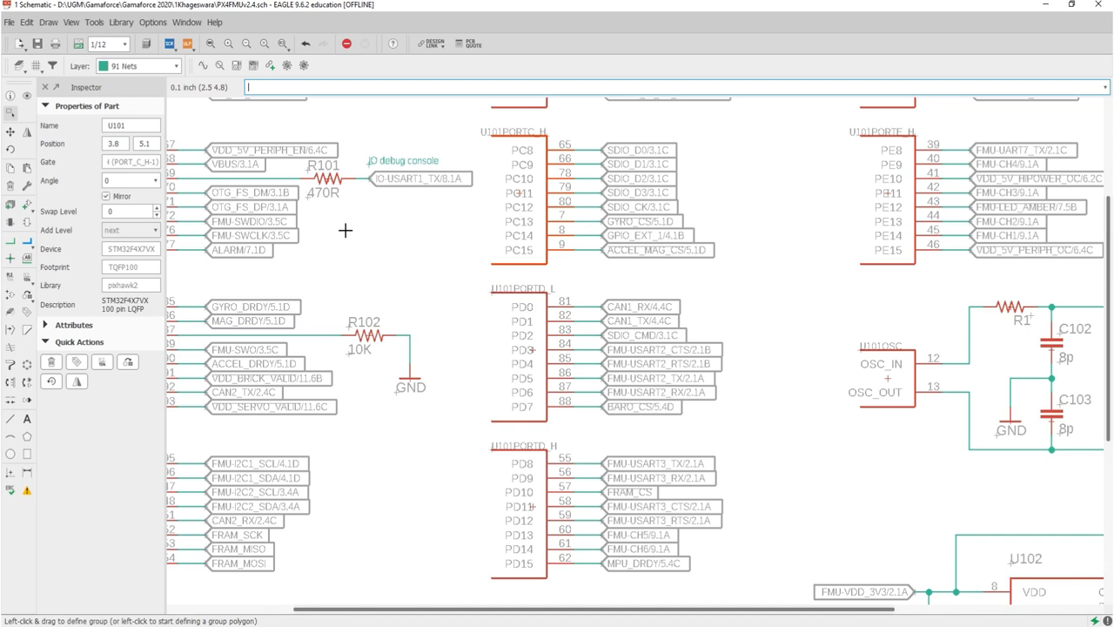
{"action": "scroll", "coordinate": [345, 230], "scroll_direction": "down", "scroll_amount": 4}
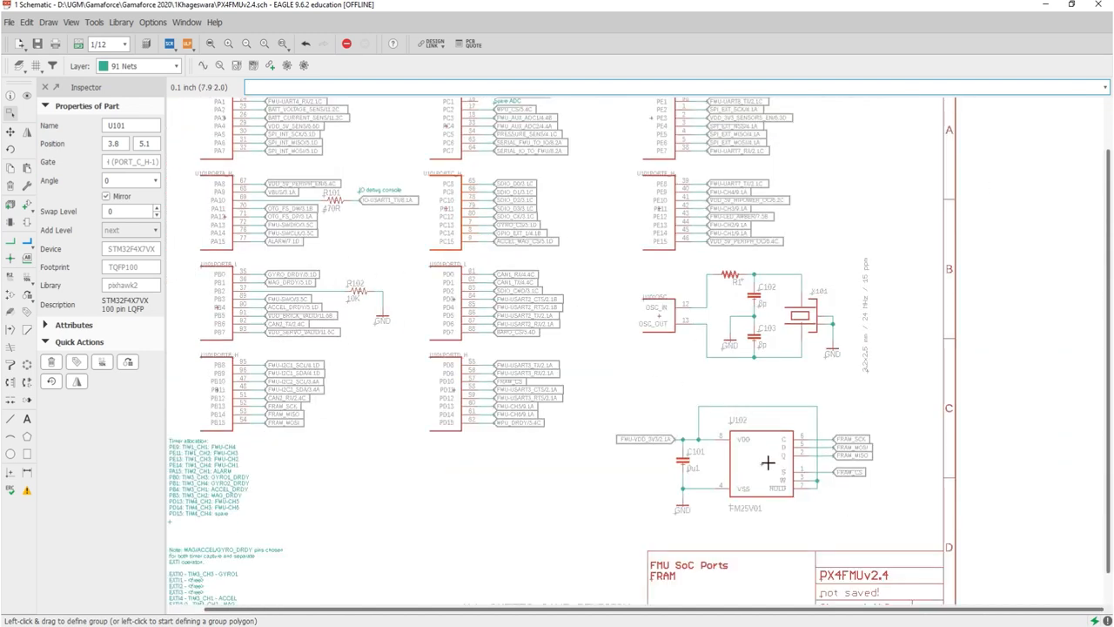
{"action": "left_click", "coordinate": [762, 466]}
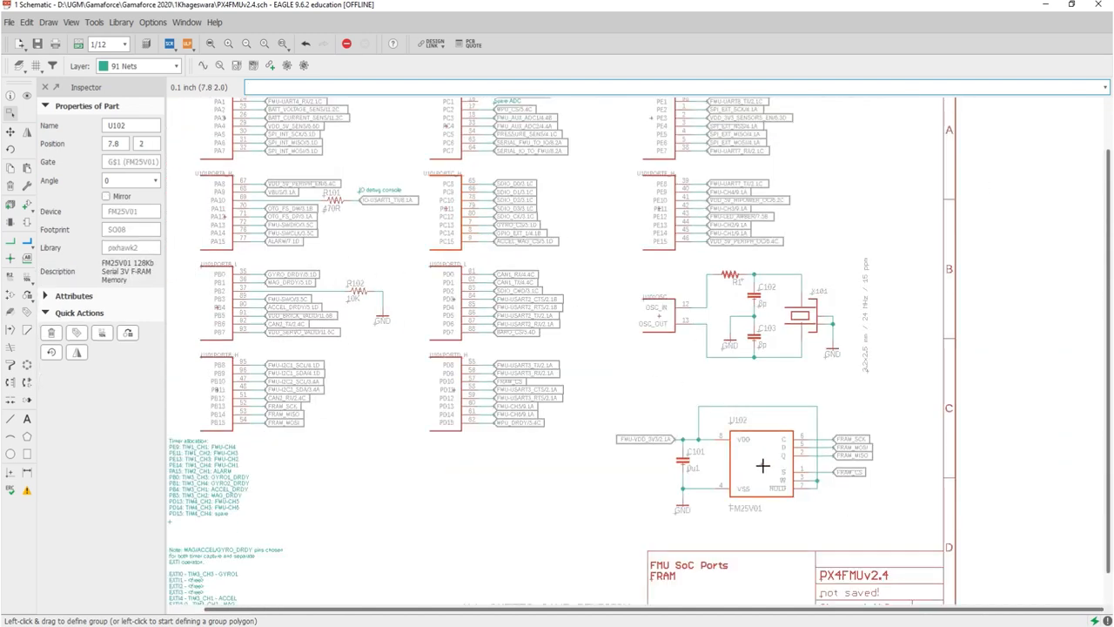
Inspect the properties of the FMU-I2C1_SCL net wire at PB8 and of U101's PORTB_H gate.
{"action": "scroll", "coordinate": [574, 360], "scroll_direction": "down", "scroll_amount": 3}
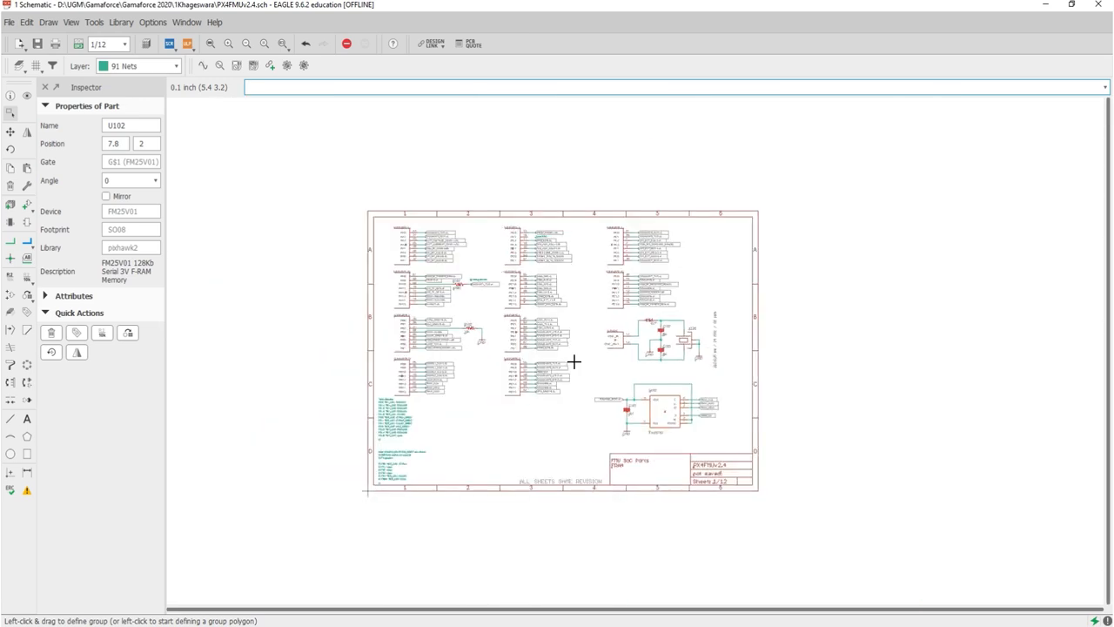
{"action": "scroll", "coordinate": [485, 392], "scroll_direction": "up", "scroll_amount": 3}
{"action": "scroll", "coordinate": [484, 392], "scroll_direction": "up", "scroll_amount": 2}
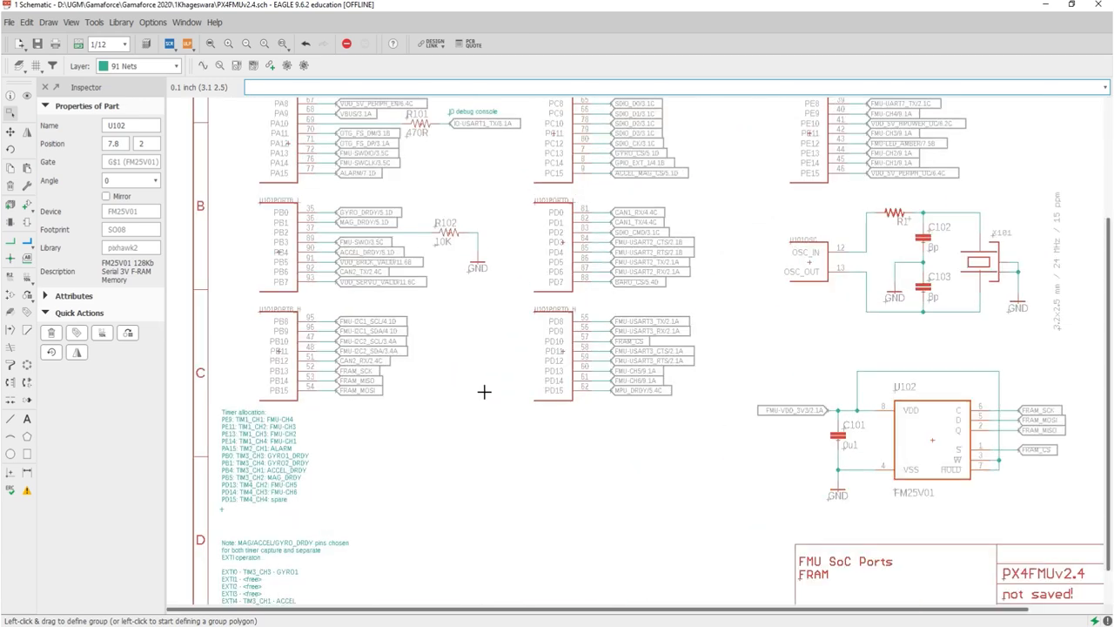
{"action": "left_click", "coordinate": [330, 323]}
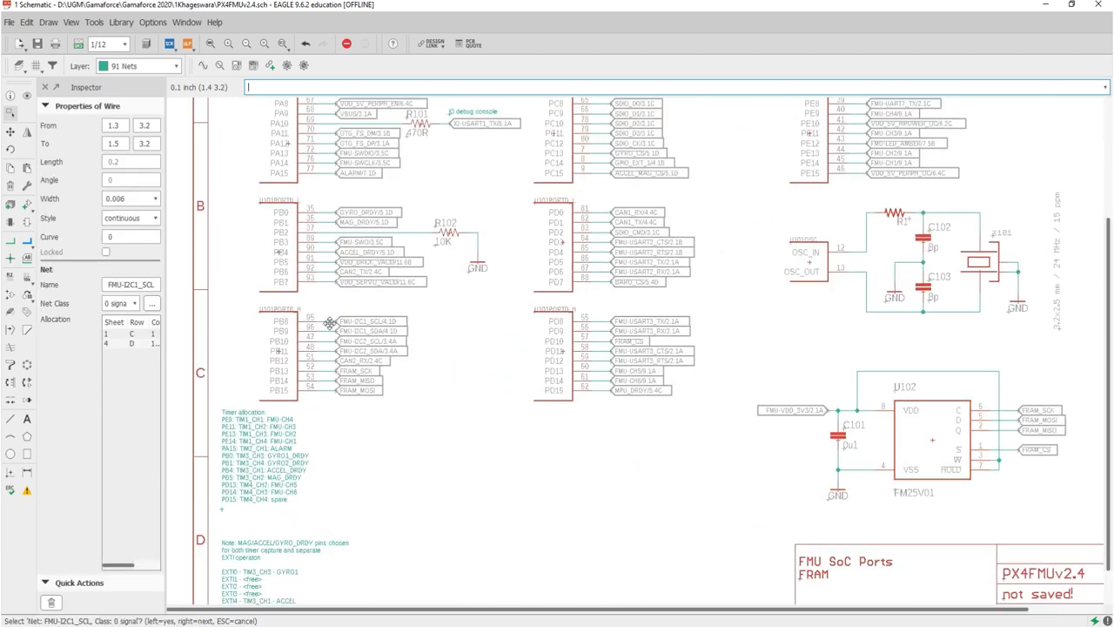
{"action": "left_click", "coordinate": [278, 354]}
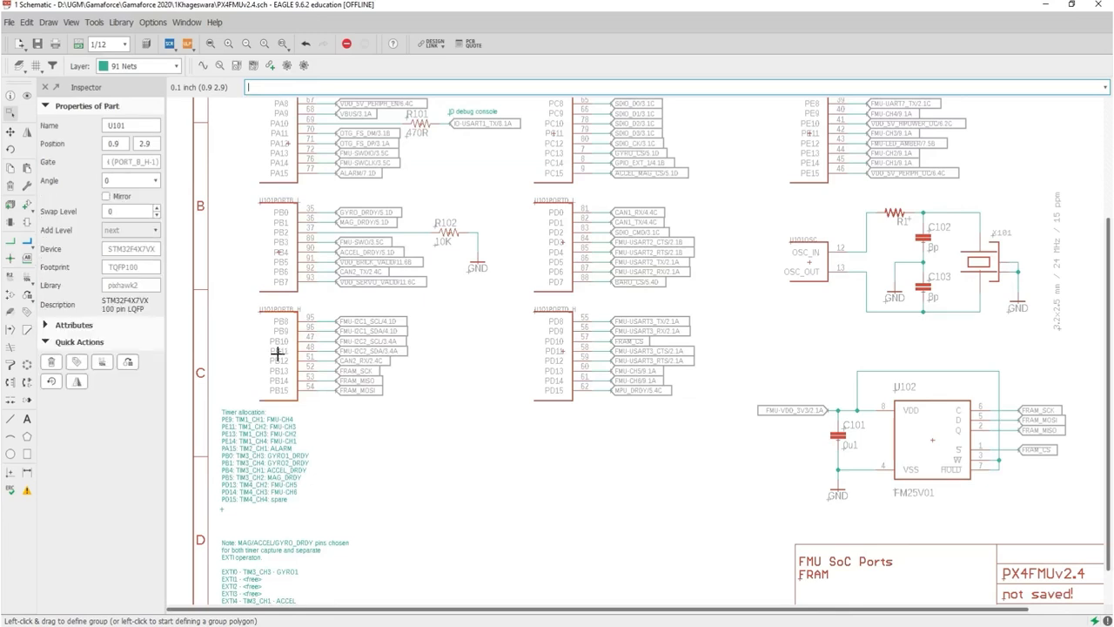
Inspect the properties of the net wire between U101's PB2 pin and resistor R102.
{"action": "scroll", "coordinate": [278, 353], "scroll_direction": "down", "scroll_amount": 4}
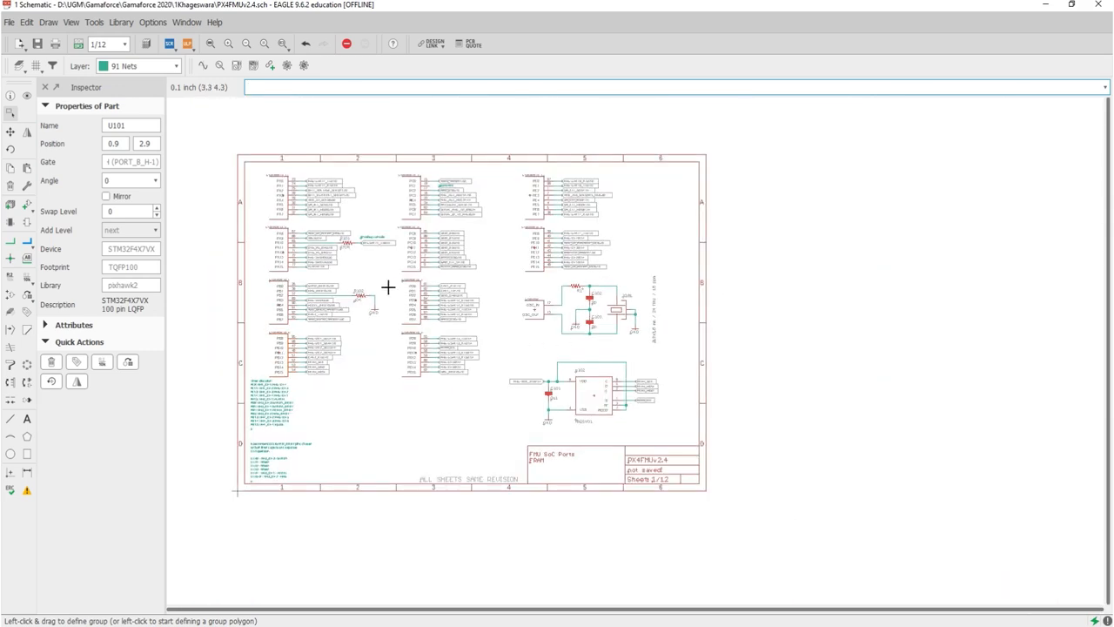
{"action": "scroll", "coordinate": [249, 246], "scroll_direction": "up", "scroll_amount": 4}
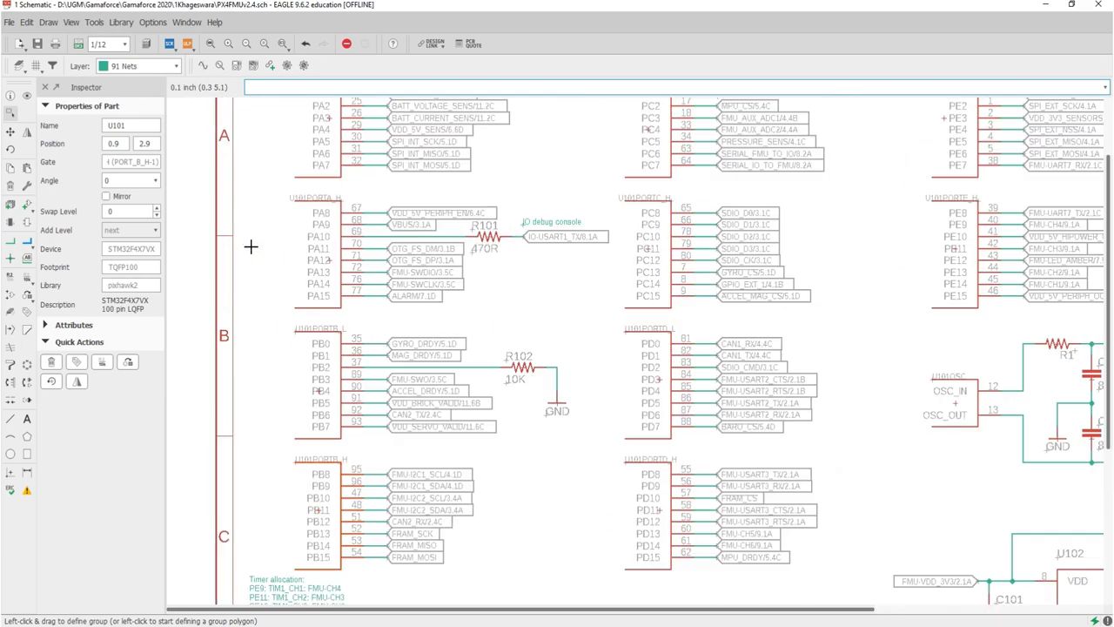
{"action": "left_click", "coordinate": [28, 380]}
{"action": "left_click", "coordinate": [472, 368]}
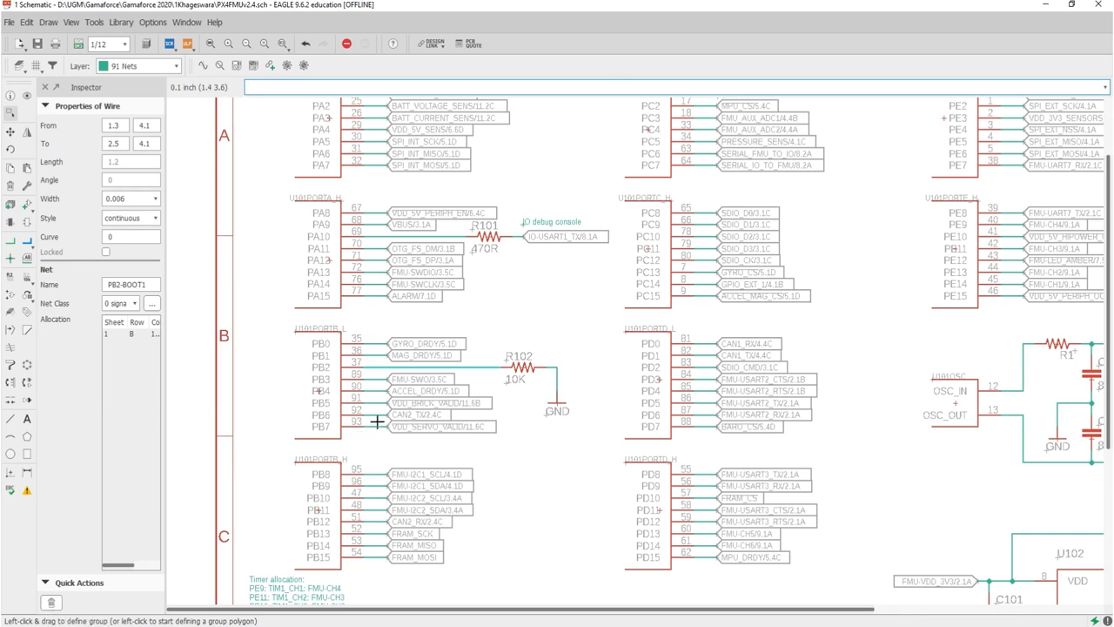
{"action": "scroll", "coordinate": [377, 422], "scroll_direction": "down", "scroll_amount": 5}
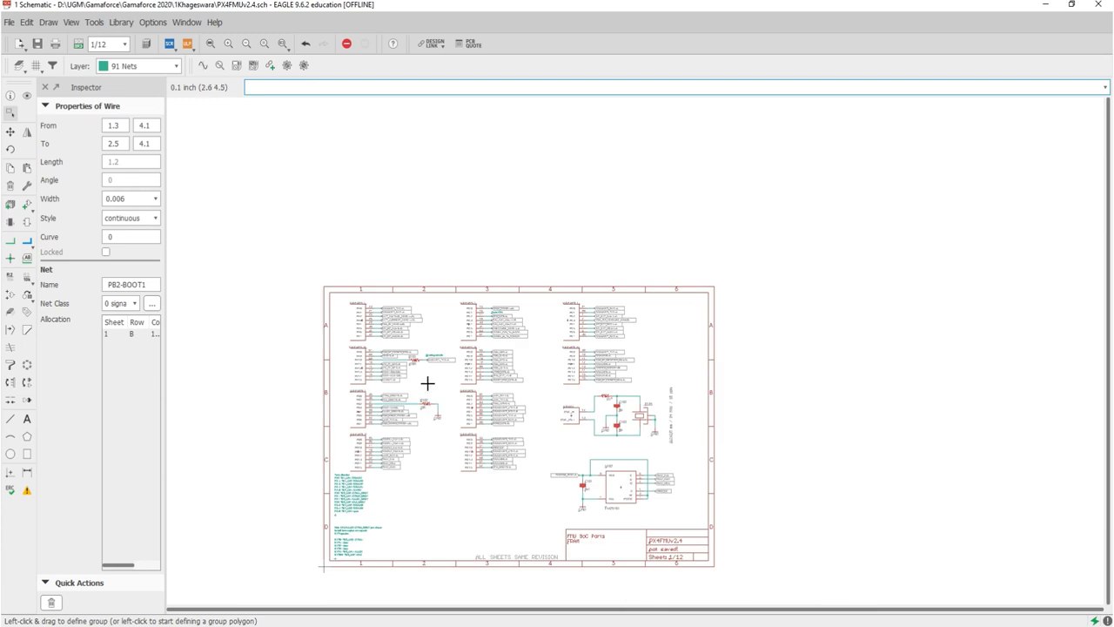
{"action": "scroll", "coordinate": [500, 447], "scroll_direction": "up", "scroll_amount": 4}
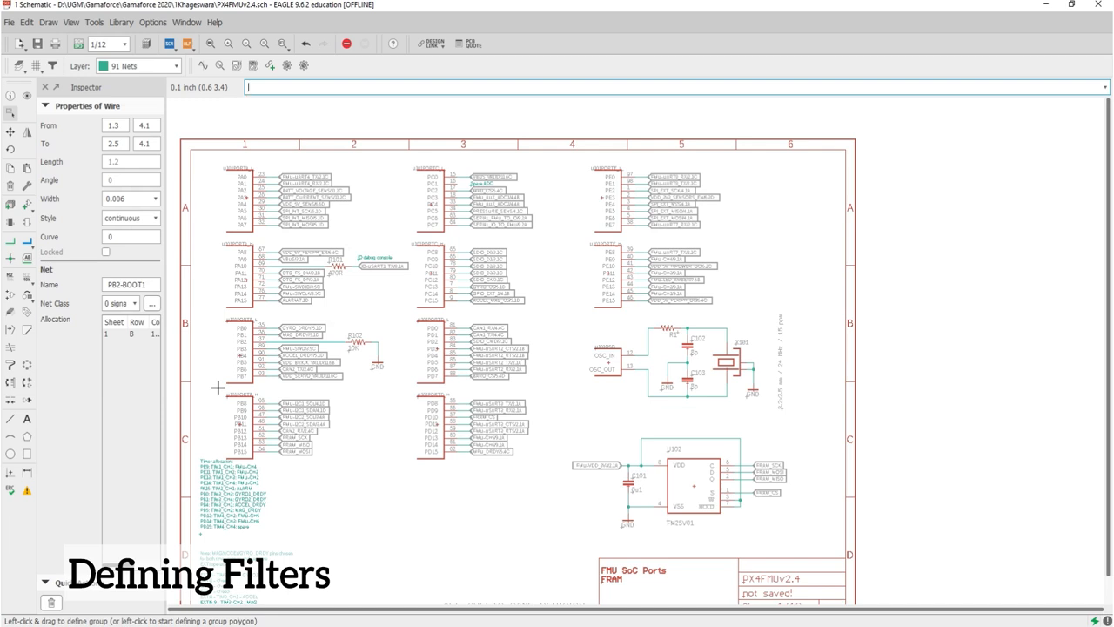
Display the Design Manager beside the schematic and open its filter settings.
{"action": "scroll", "coordinate": [368, 279], "scroll_direction": "down", "scroll_amount": 1}
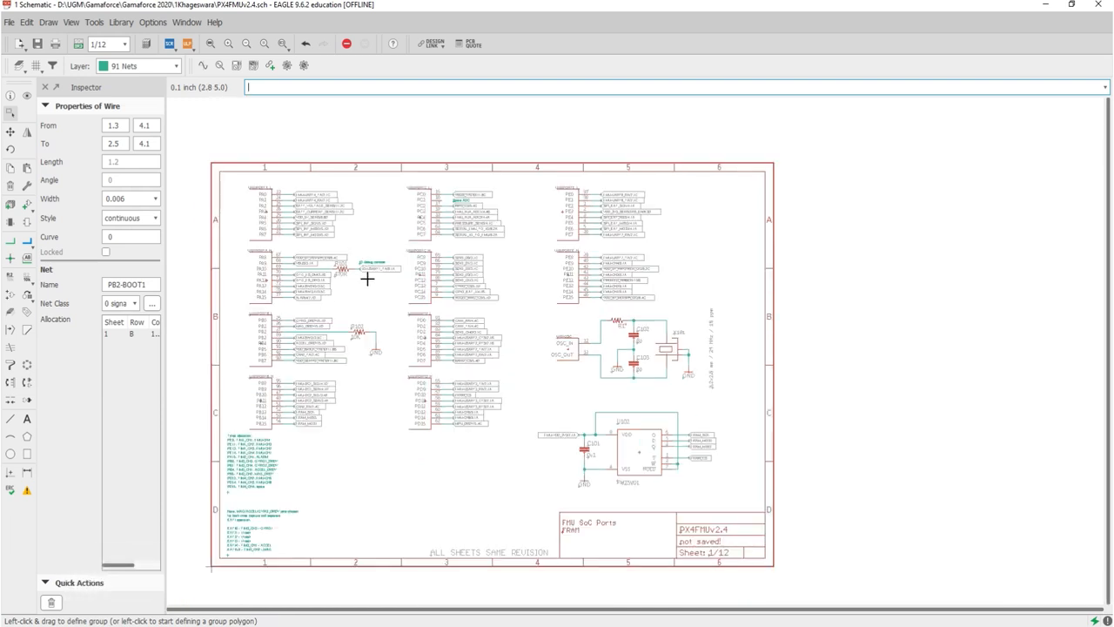
{"action": "left_click", "coordinate": [67, 24]}
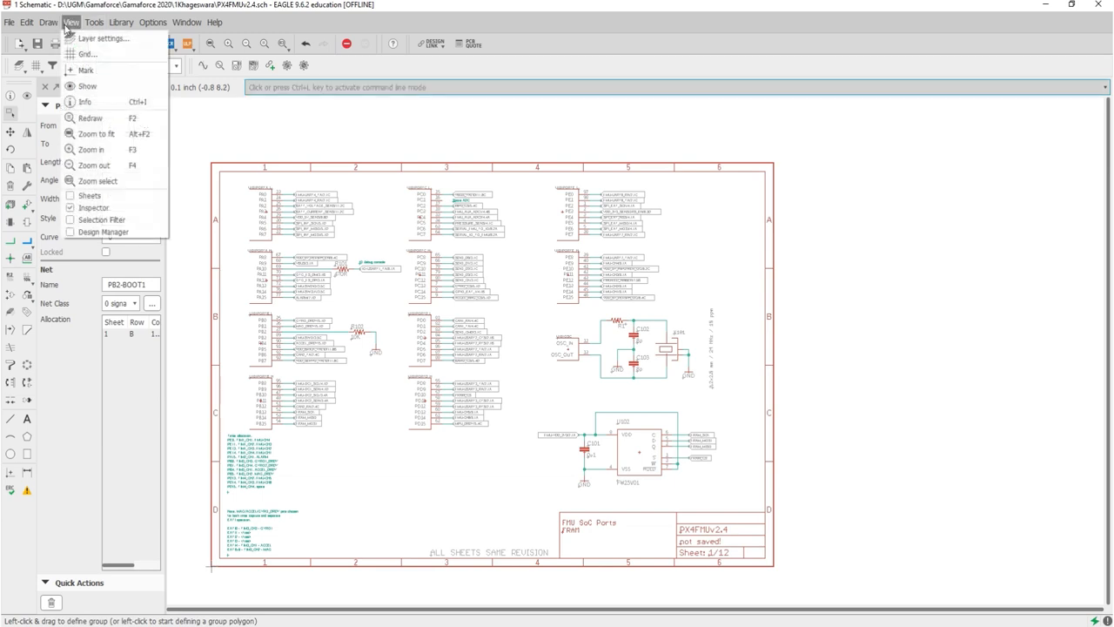
{"action": "left_click", "coordinate": [96, 232]}
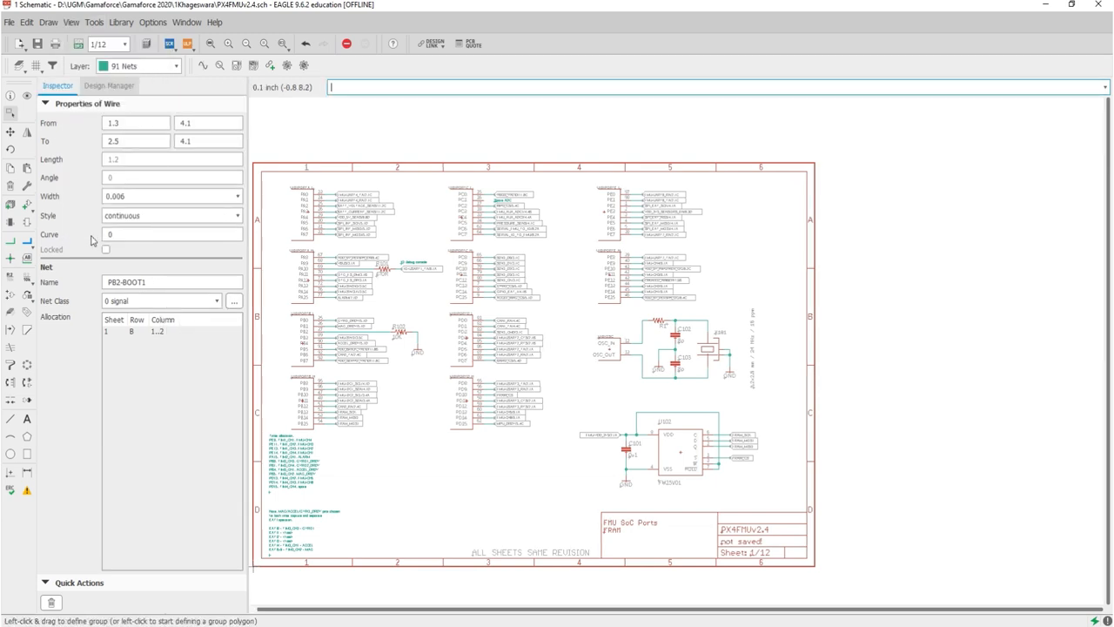
{"action": "left_click", "coordinate": [123, 90]}
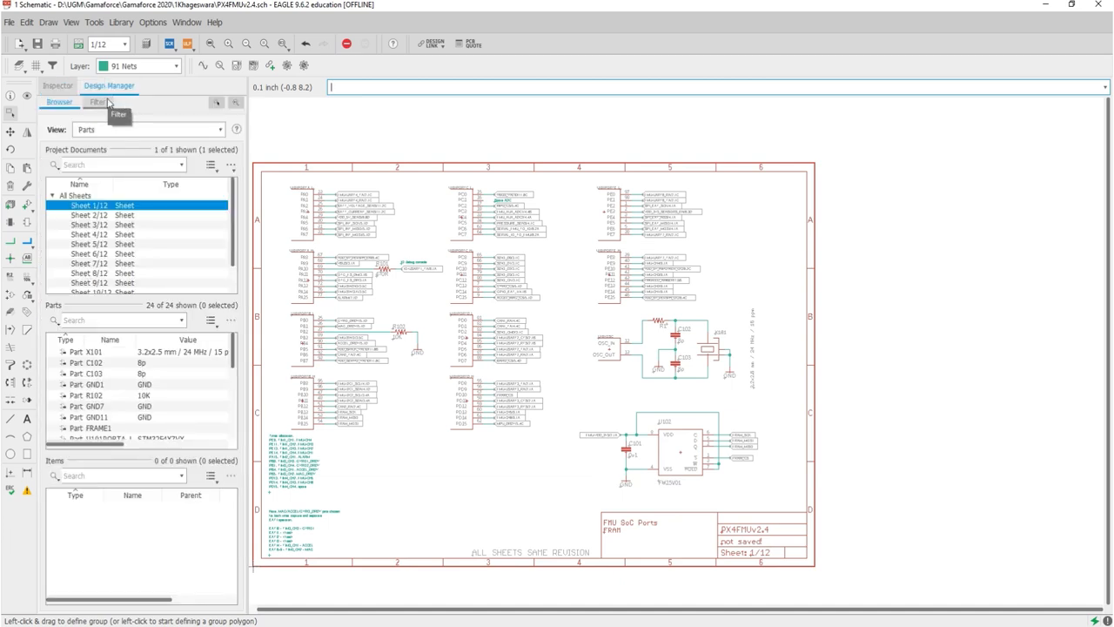
{"action": "left_click", "coordinate": [92, 103]}
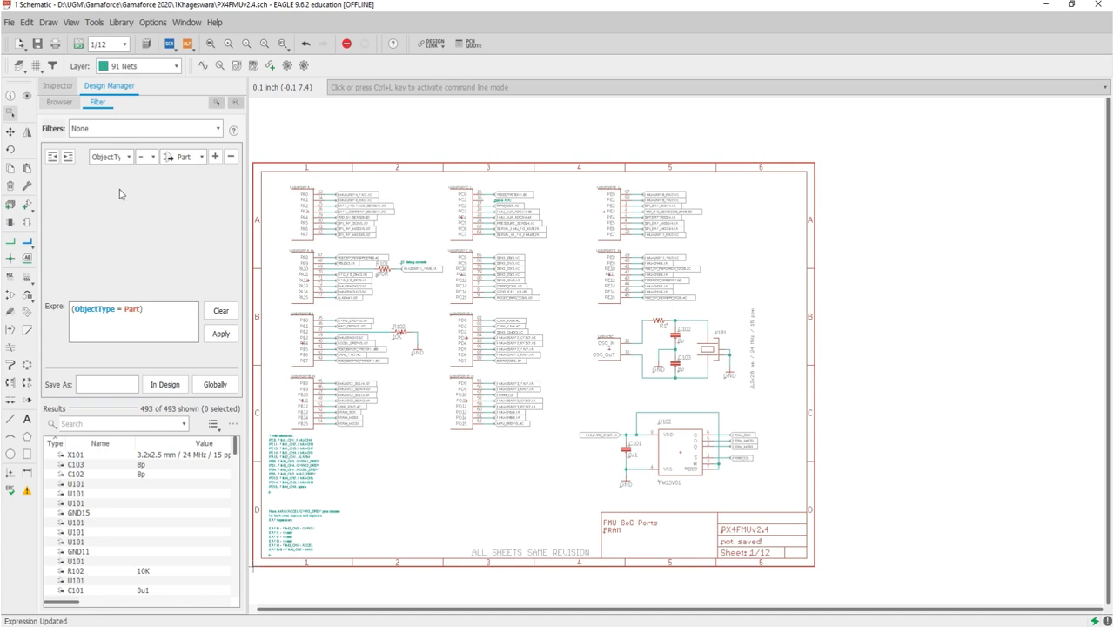
Review the property, operator and object type choices available for the filter's part condition.
{"action": "left_click", "coordinate": [128, 159]}
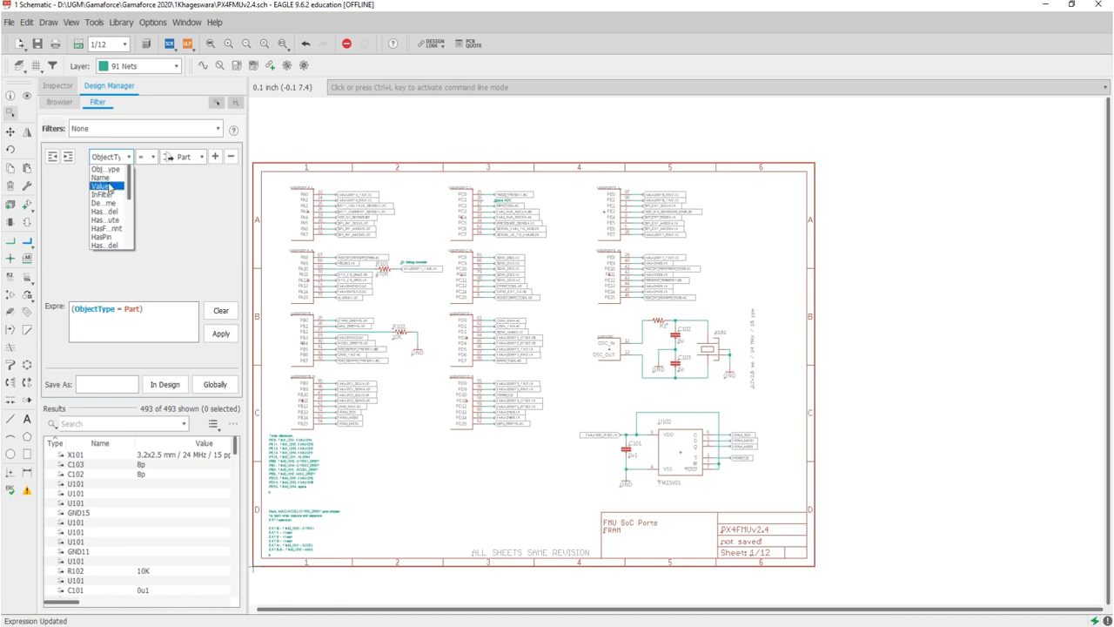
{"action": "scroll", "coordinate": [112, 222], "scroll_direction": "down", "scroll_amount": 5}
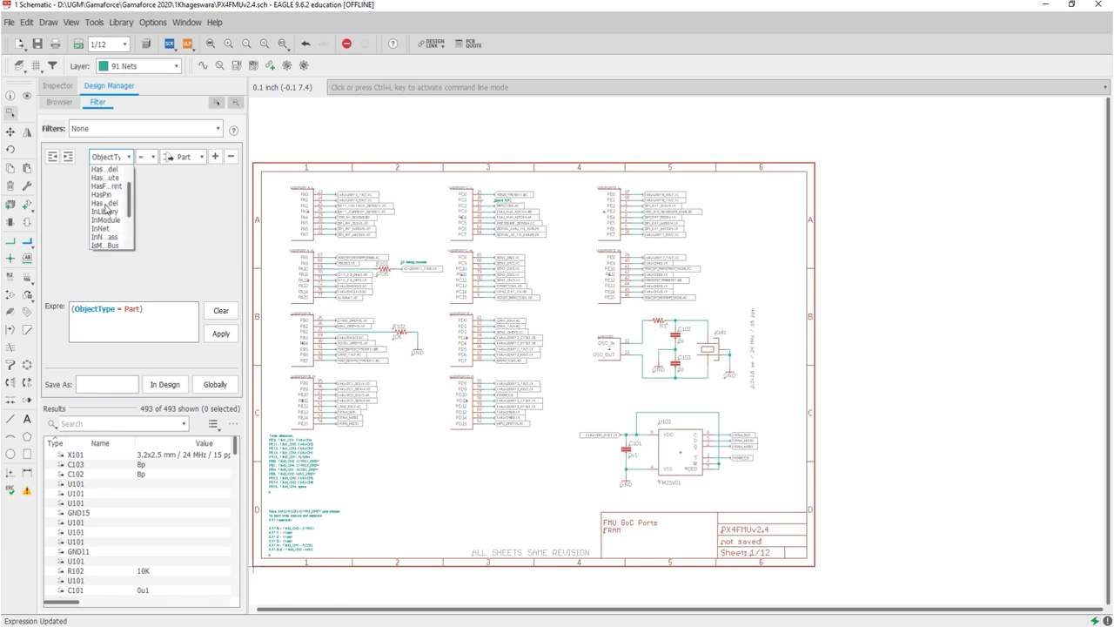
{"action": "left_click", "coordinate": [167, 215]}
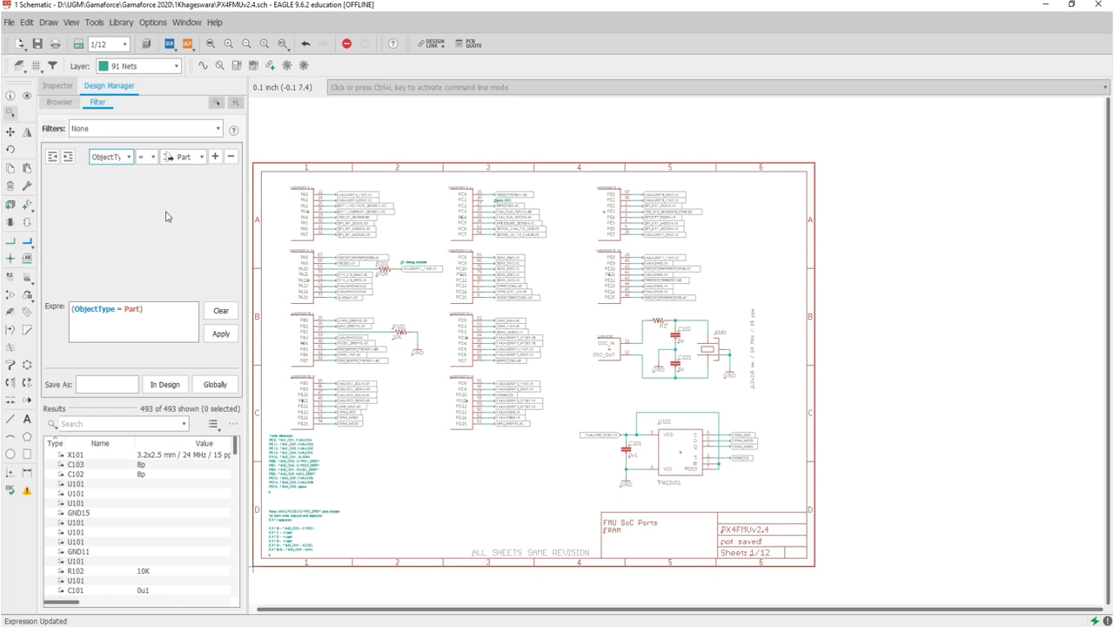
{"action": "left_click", "coordinate": [158, 157]}
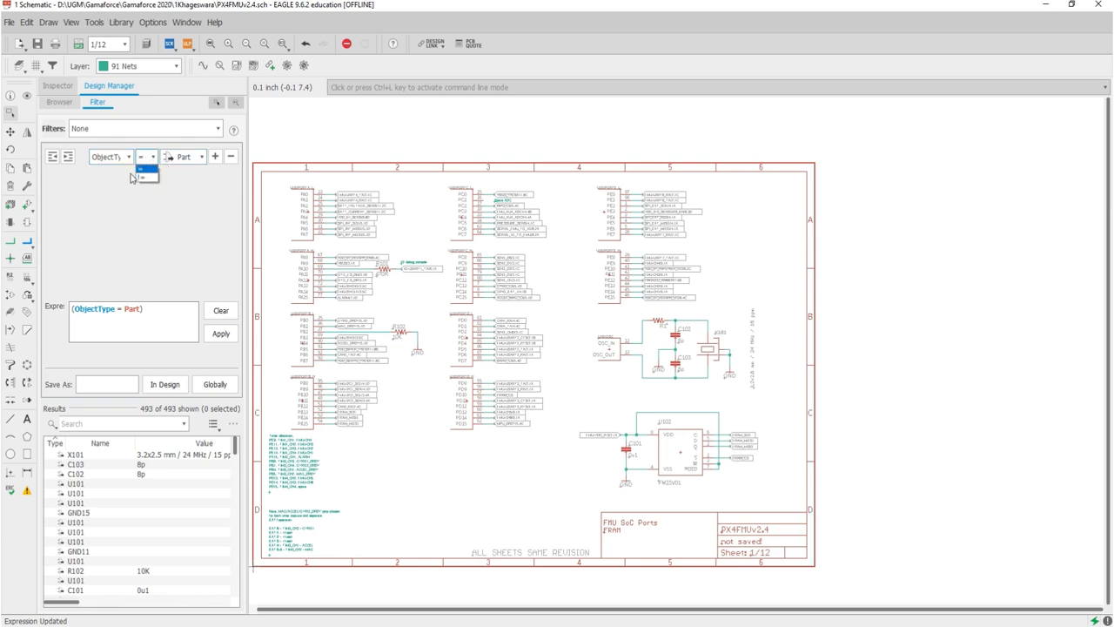
{"action": "left_click", "coordinate": [171, 204]}
{"action": "left_click", "coordinate": [193, 158]}
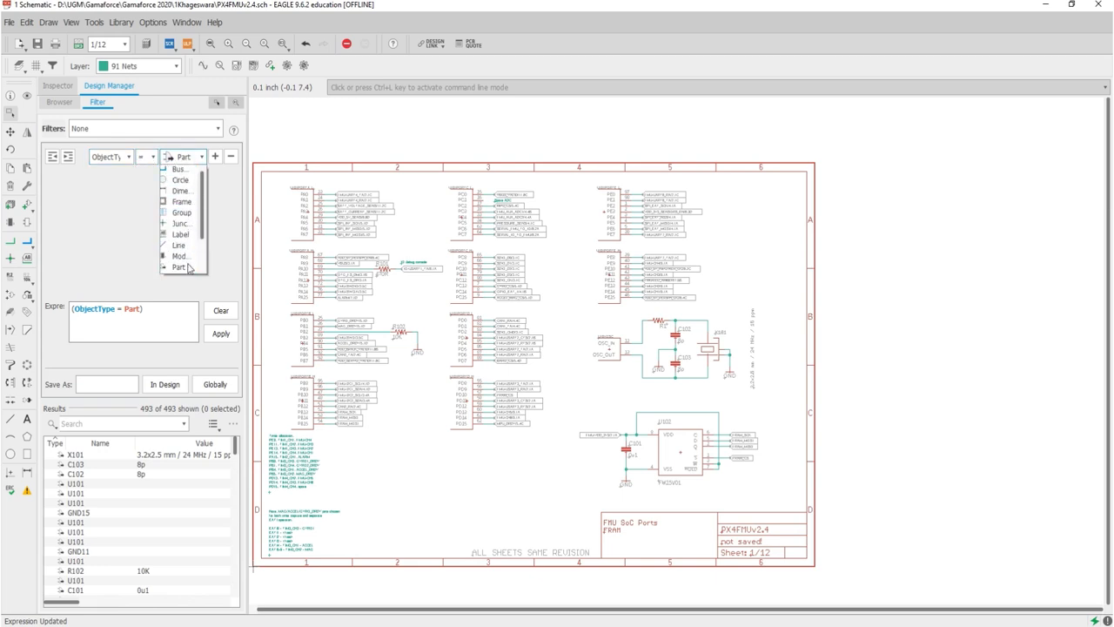
{"action": "left_click", "coordinate": [225, 175]}
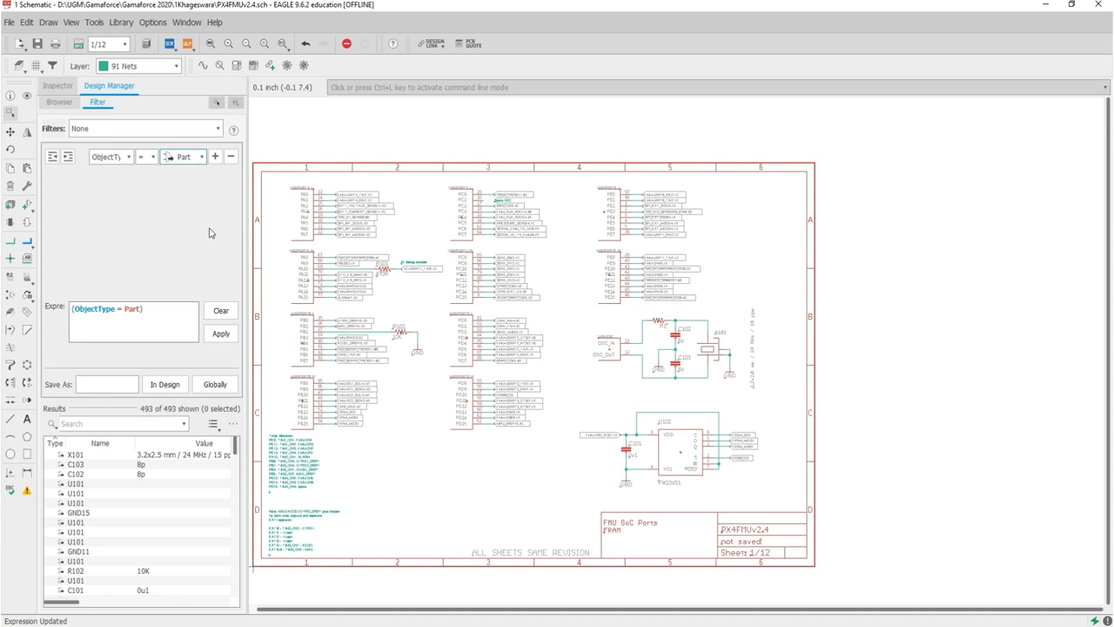
Add a second filter condition on Name with the = operator, joined to the part condition by AND.
{"action": "left_click", "coordinate": [215, 156]}
{"action": "left_click", "coordinate": [154, 175]}
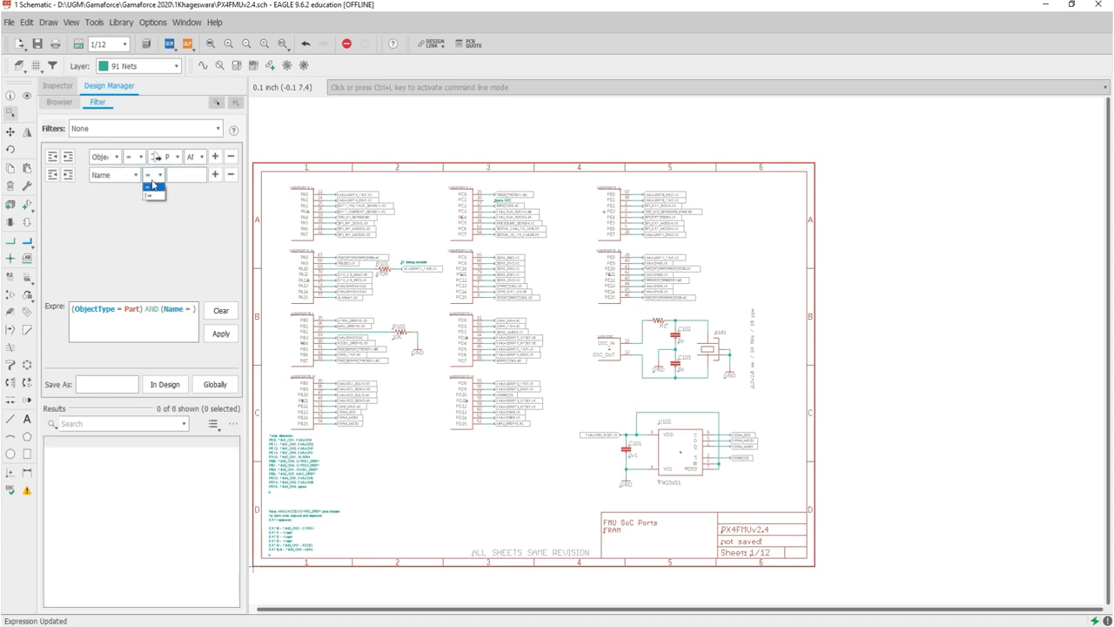
{"action": "left_click", "coordinate": [192, 192]}
{"action": "left_click", "coordinate": [187, 171]}
{"action": "mouse_move", "coordinate": [153, 328]}
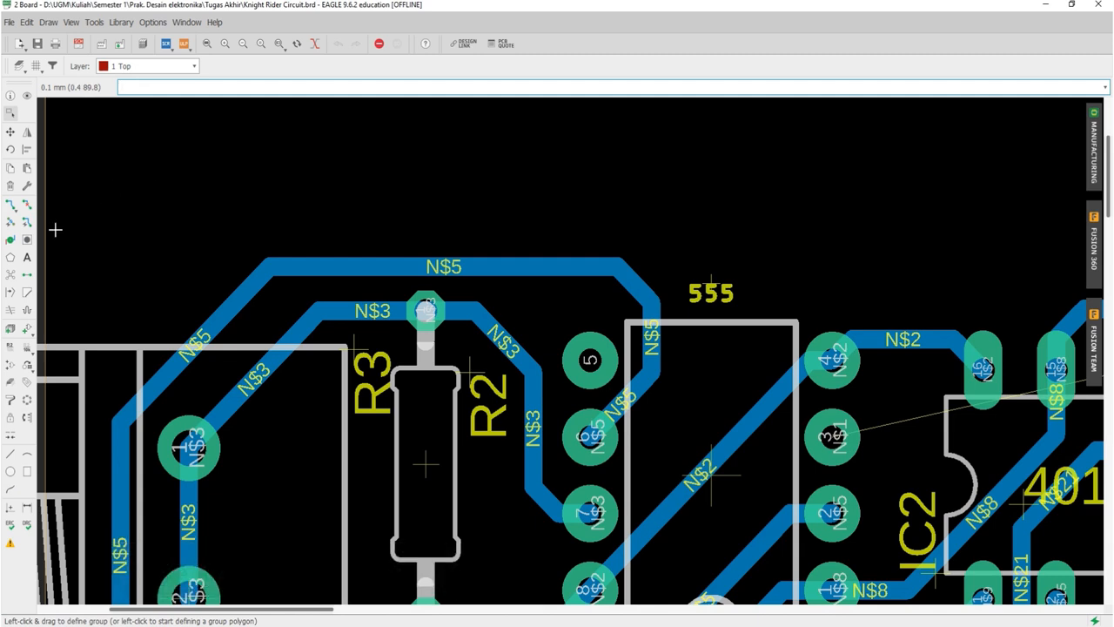
Miter the N$5 trace's upper bend above R3 into a wide arc using the round style of the Miter tool.
{"action": "left_click", "coordinate": [29, 294]}
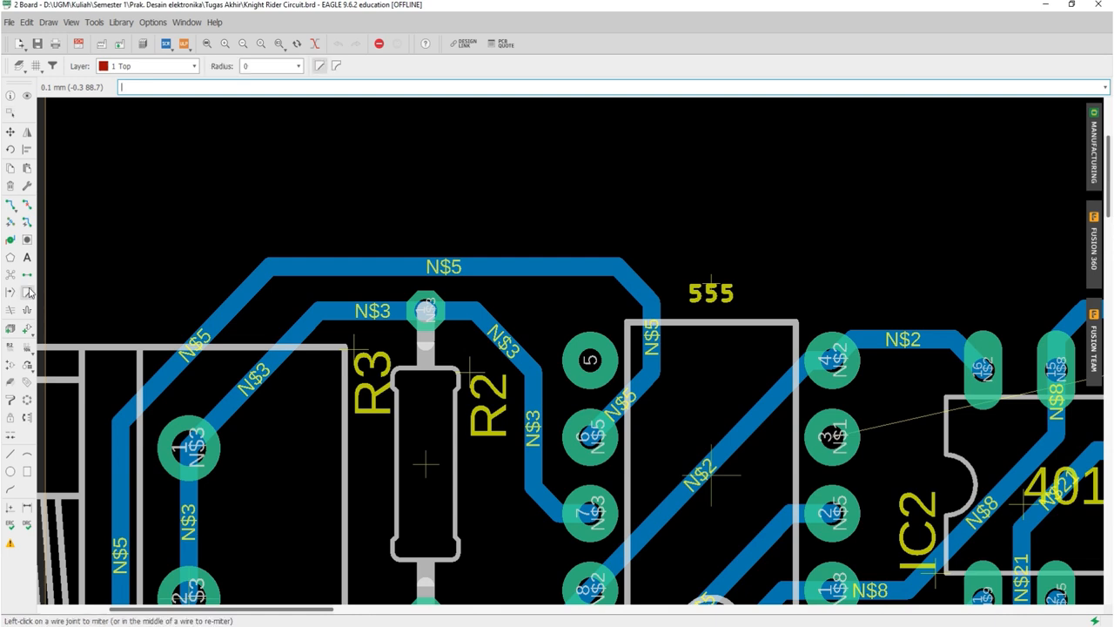
{"action": "left_click", "coordinate": [335, 66]}
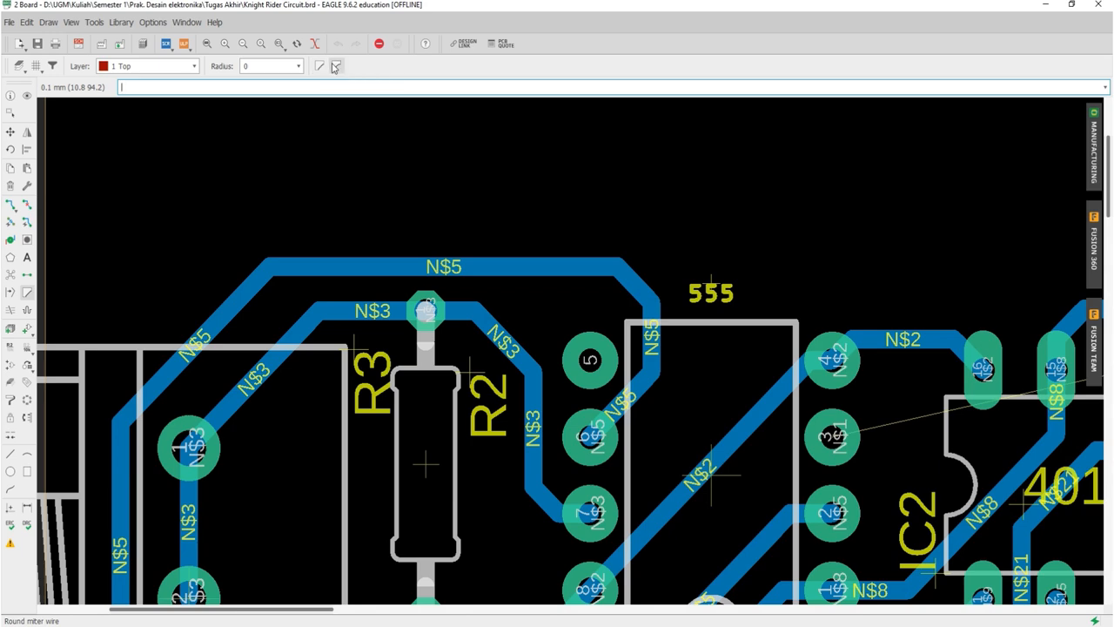
{"action": "scroll", "coordinate": [243, 311], "scroll_direction": "up", "scroll_amount": 3}
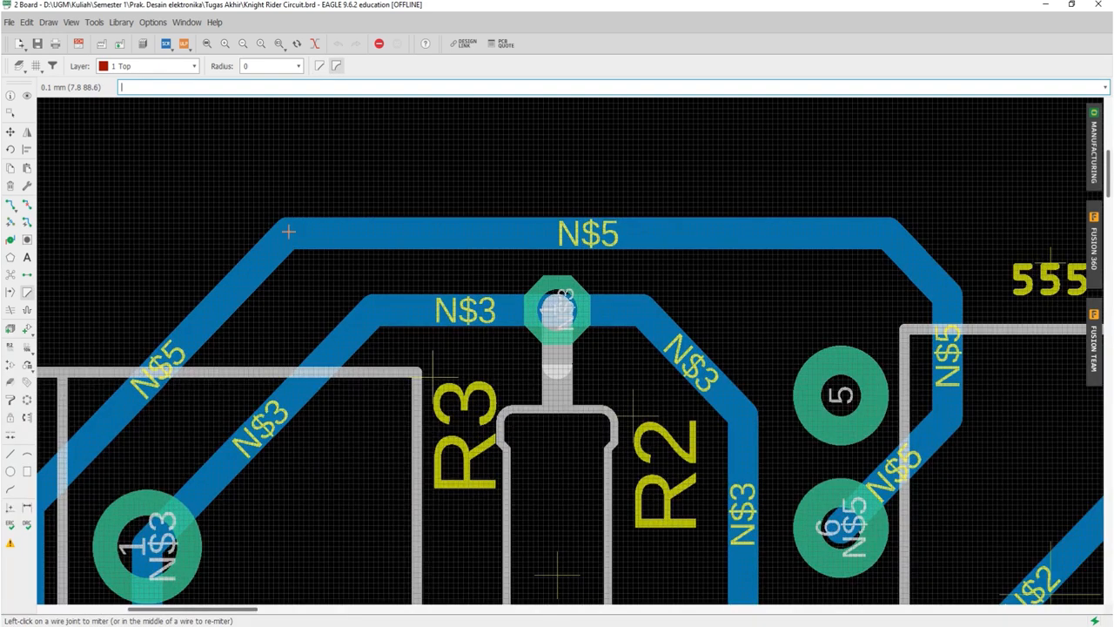
{"action": "left_click", "coordinate": [289, 232]}
{"action": "mouse_move", "coordinate": [289, 232]}
{"action": "left_mouse_down"}
{"action": "mouse_move", "coordinate": [321, 289]}
{"action": "mouse_move", "coordinate": [288, 188]}
{"action": "left_mouse_up"}
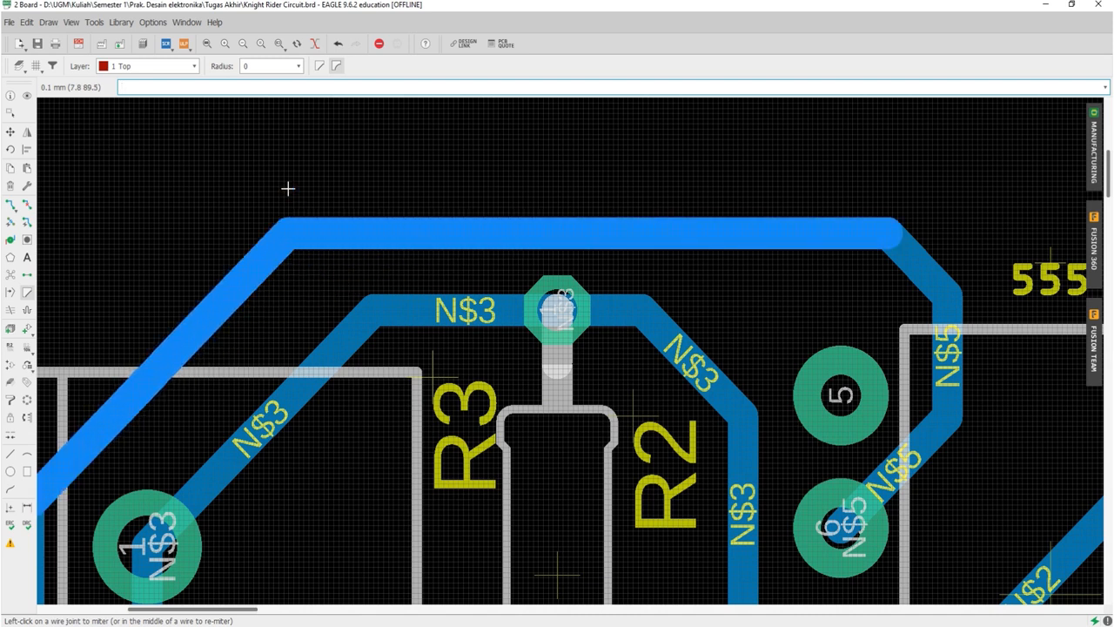
{"action": "mouse_move", "coordinate": [288, 229]}
{"action": "left_mouse_down"}
{"action": "mouse_move", "coordinate": [335, 317]}
{"action": "mouse_move", "coordinate": [288, 211]}
{"action": "mouse_move", "coordinate": [321, 297]}
{"action": "left_mouse_up"}
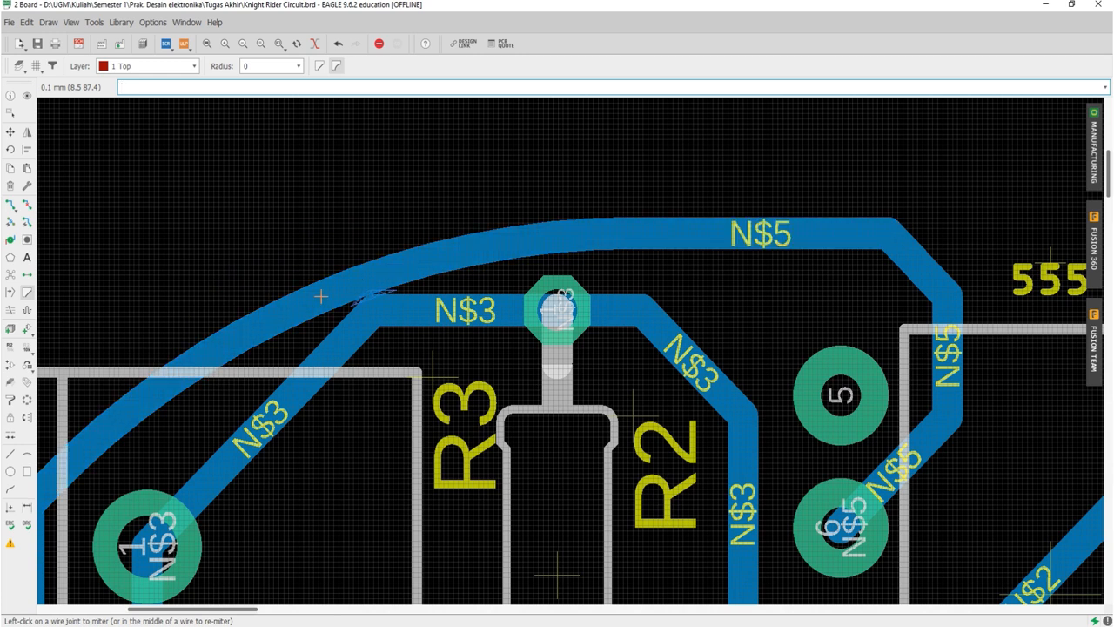
Re-miter the rounded N$5 bend above R3 with the straight miter style.
{"action": "left_click", "coordinate": [321, 69]}
{"action": "left_click", "coordinate": [332, 254]}
{"action": "mouse_move", "coordinate": [332, 254]}
{"action": "left_mouse_down"}
{"action": "mouse_move", "coordinate": [324, 236]}
{"action": "mouse_move", "coordinate": [330, 255]}
{"action": "left_mouse_up"}
{"action": "scroll", "coordinate": [433, 188], "scroll_direction": "down", "scroll_amount": 3}
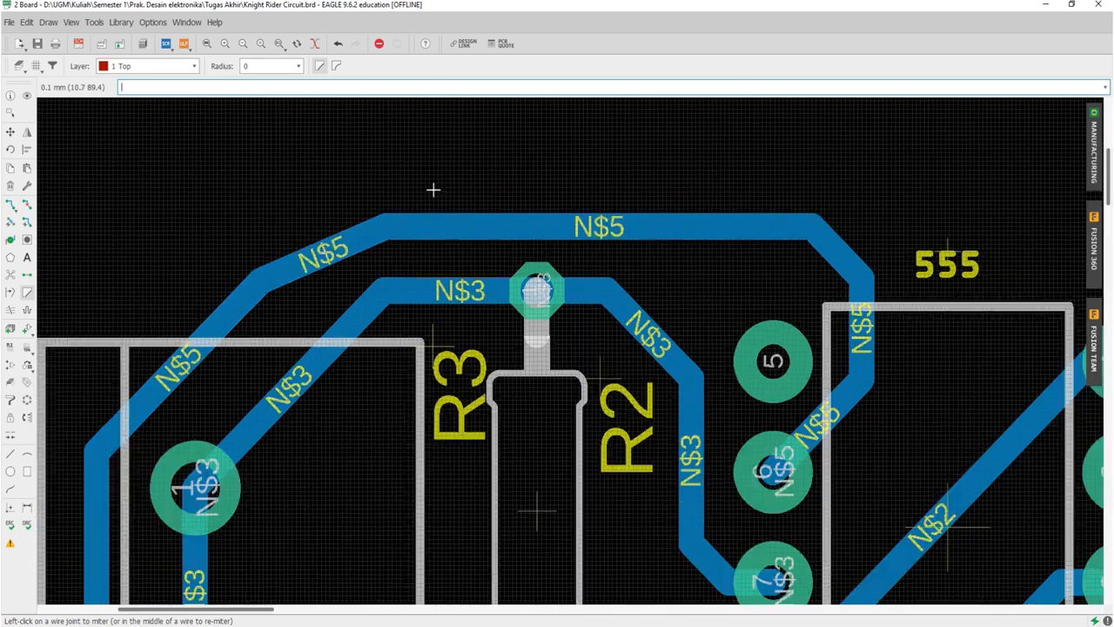
Shorten the straight miter on the N$5 bend above R3 and miter the trace's lower bend near the board's edge.
{"action": "scroll", "coordinate": [416, 238], "scroll_direction": "up", "scroll_amount": 2}
{"action": "left_click_drag", "start_coordinate": [341, 224], "coordinate": [319, 209]}
{"action": "mouse_move", "coordinate": [104, 420]}
{"action": "left_mouse_down"}
{"action": "mouse_move", "coordinate": [94, 390]}
{"action": "mouse_move", "coordinate": [103, 356]}
{"action": "left_mouse_up"}
{"action": "scroll", "coordinate": [228, 222], "scroll_direction": "down", "scroll_amount": 3}
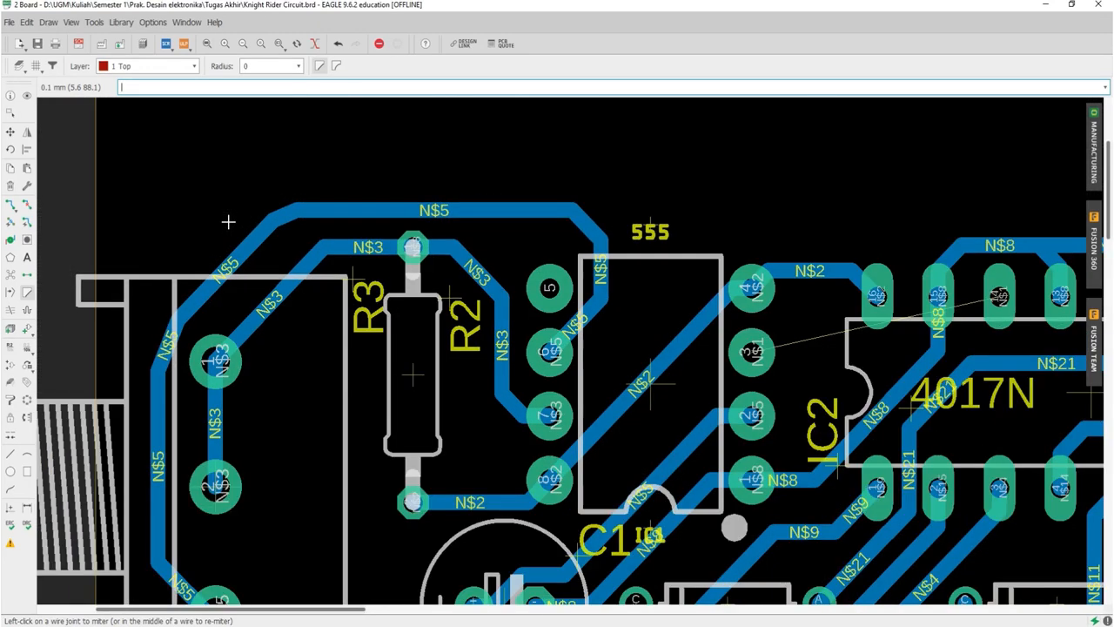
{"action": "scroll", "coordinate": [228, 222], "scroll_direction": "down", "scroll_amount": 1}
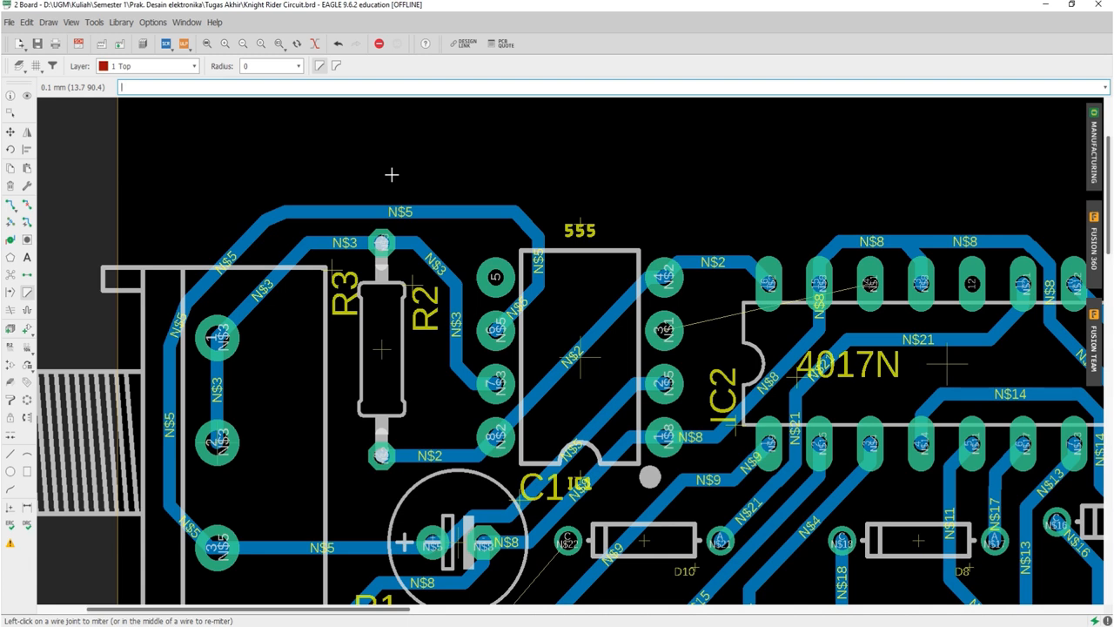
Switch to the EAGLE Control Panel, collapse the Projects branch, and expand Libraries and its libraries folder.
{"action": "mouse_move", "coordinate": [357, 625]}
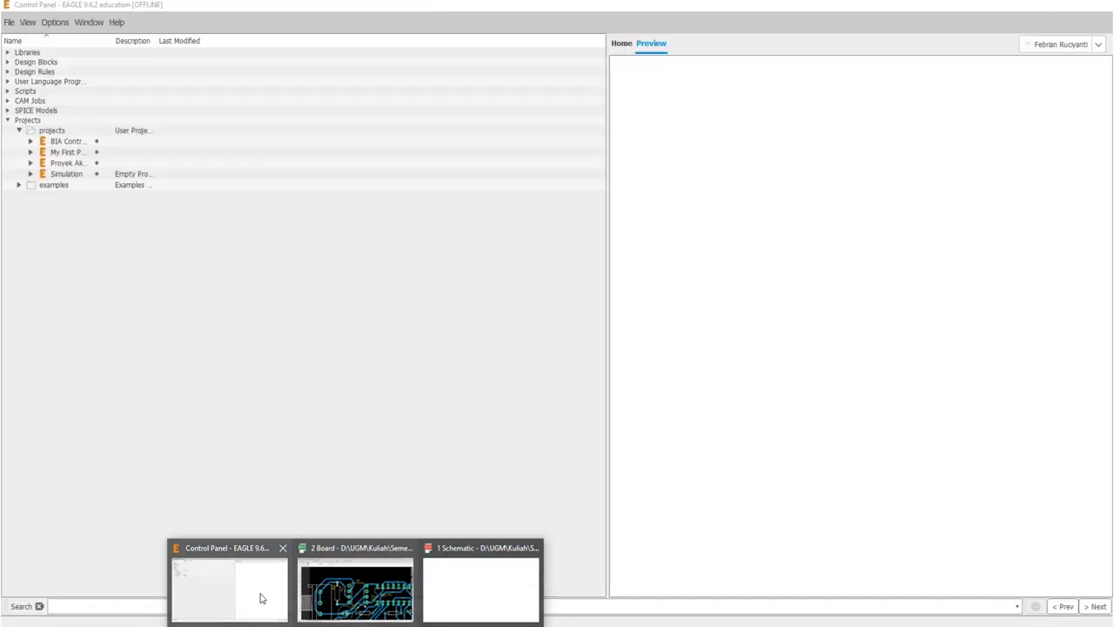
{"action": "left_click", "coordinate": [262, 598]}
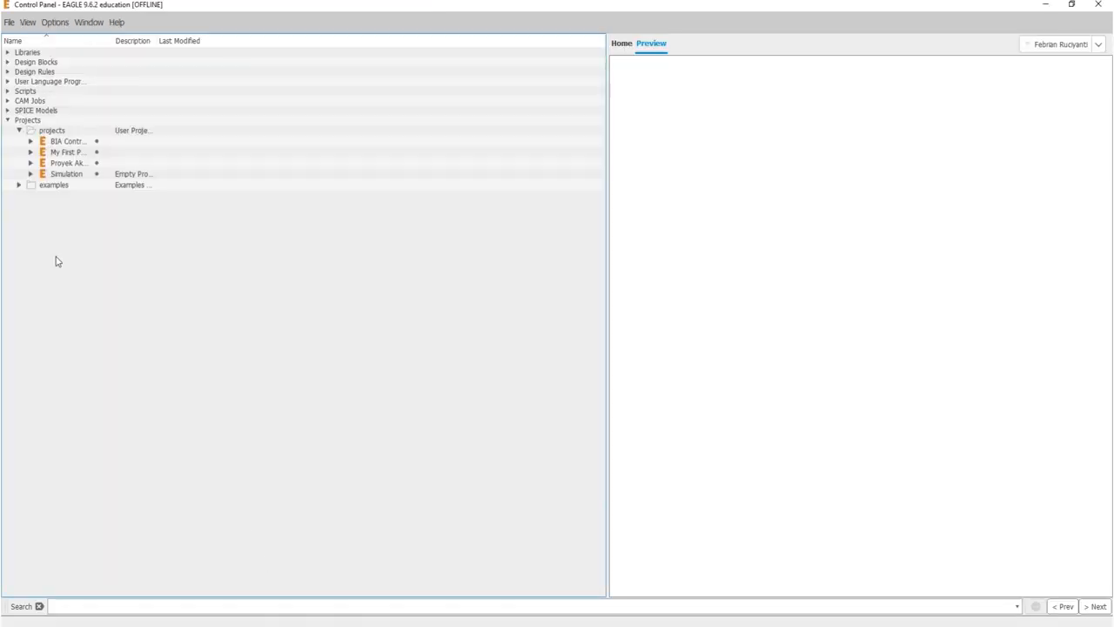
{"action": "left_click", "coordinate": [8, 120]}
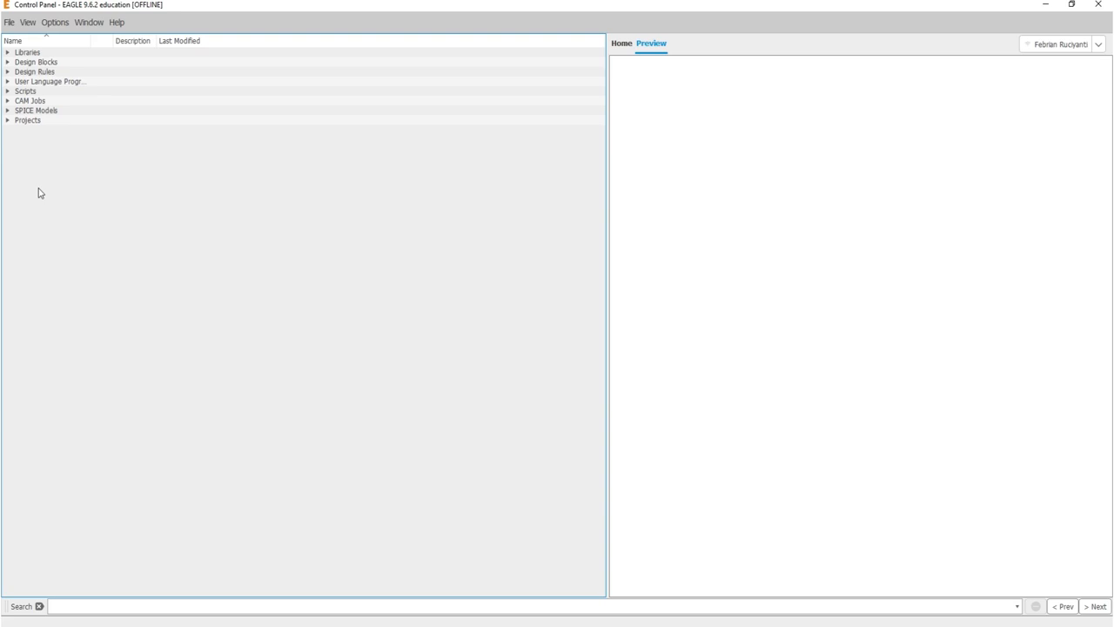
{"action": "left_click", "coordinate": [8, 52]}
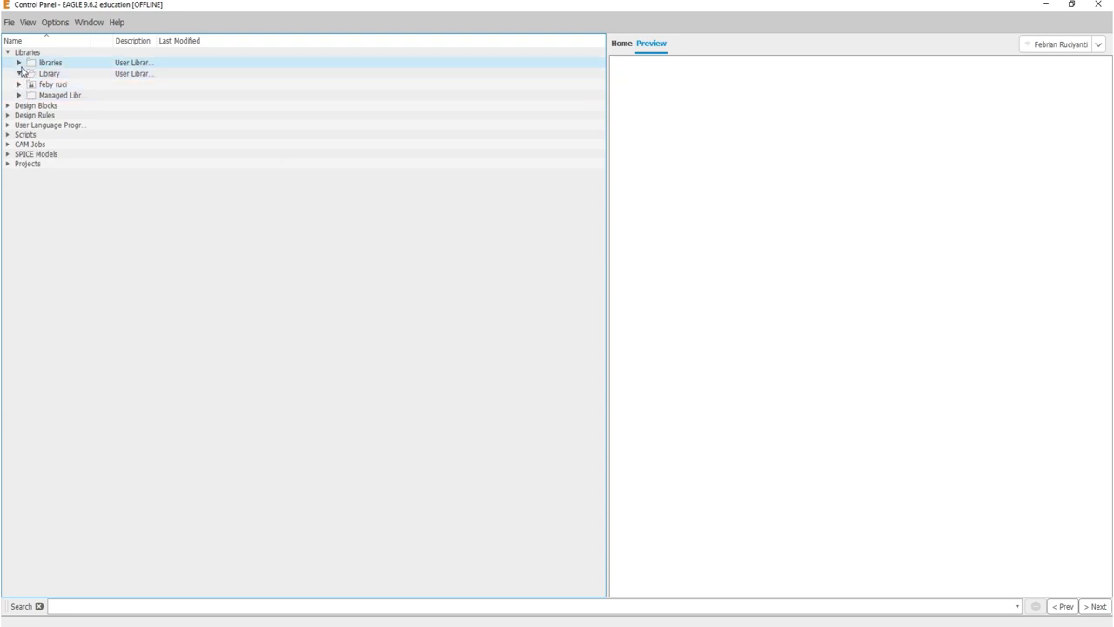
{"action": "left_click", "coordinate": [19, 63]}
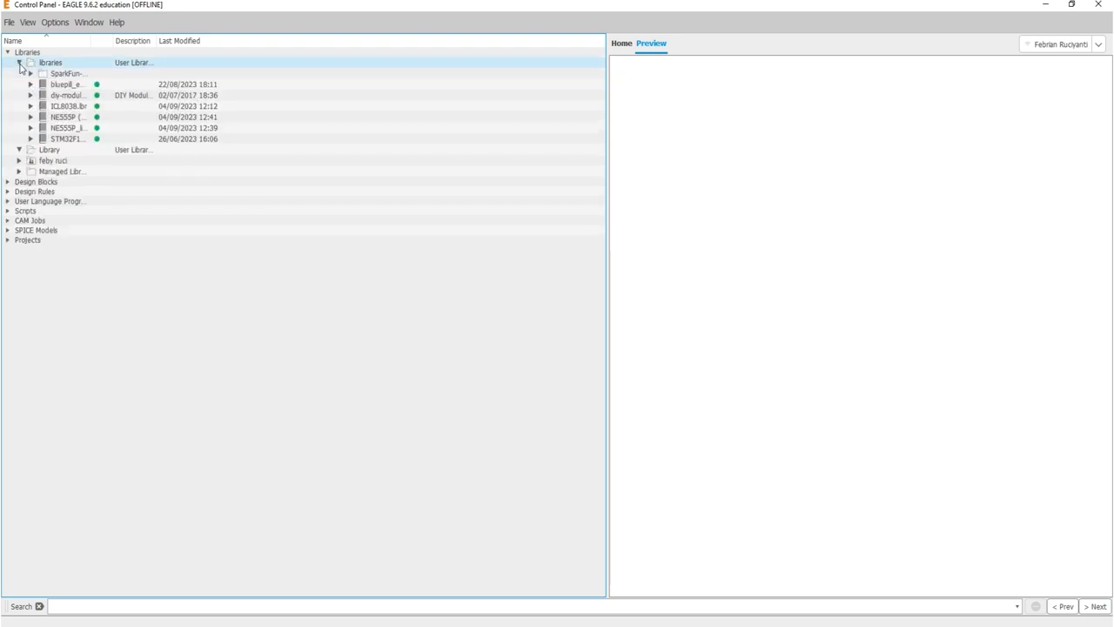
Preview the diy-modules.lbr library's description and open the ICL8038.lbr library for editing.
{"action": "left_click", "coordinate": [71, 94]}
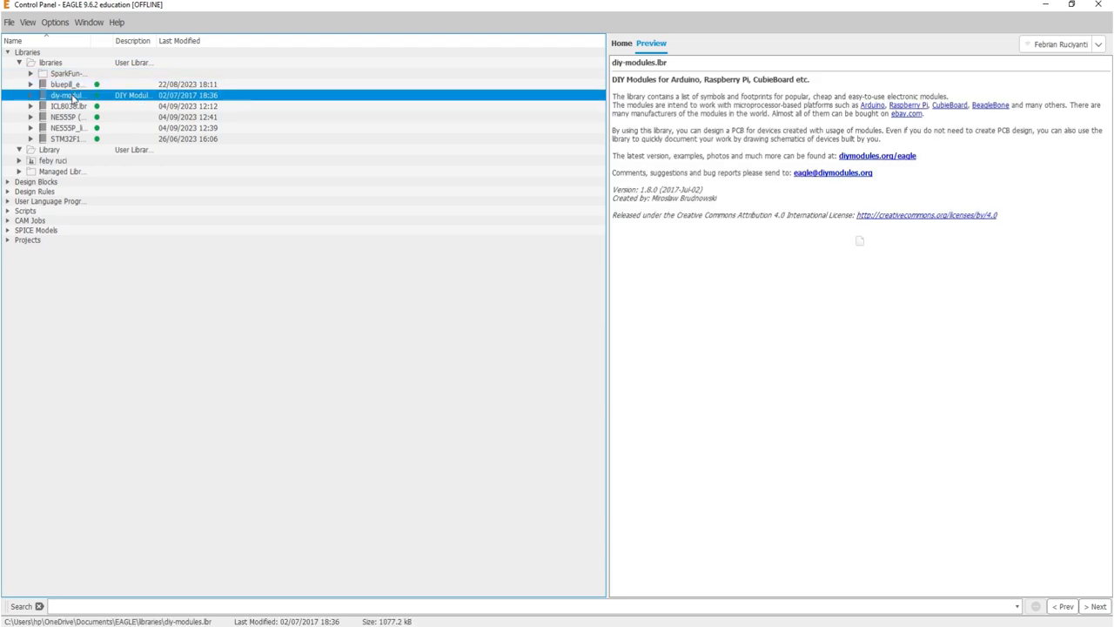
{"action": "left_click", "coordinate": [73, 106]}
{"action": "right_click", "coordinate": [73, 107]}
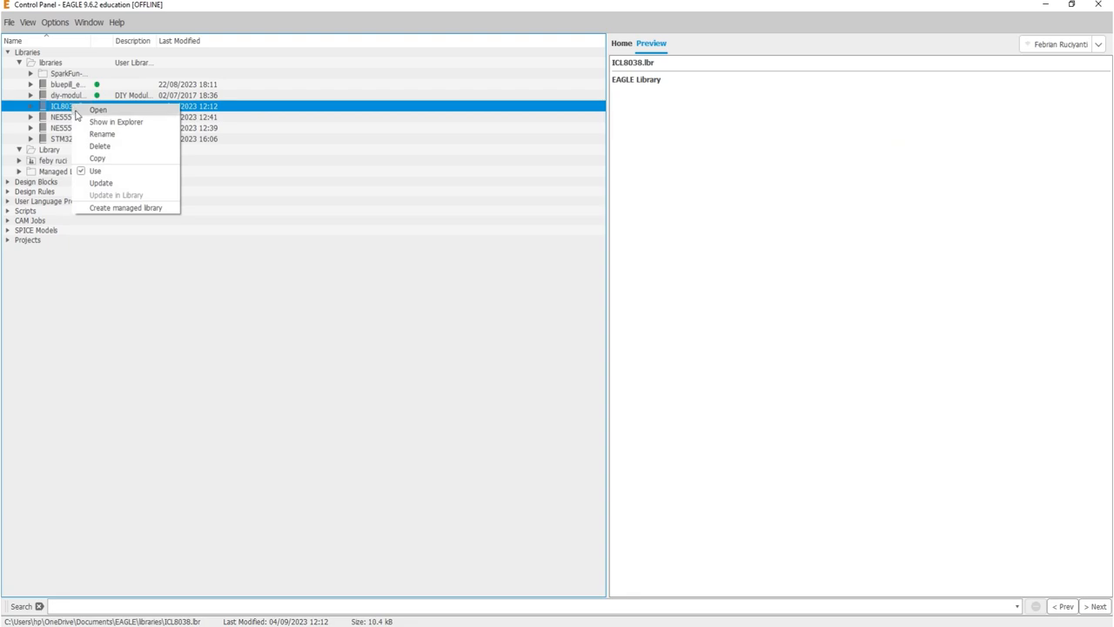
{"action": "left_click", "coordinate": [87, 111]}
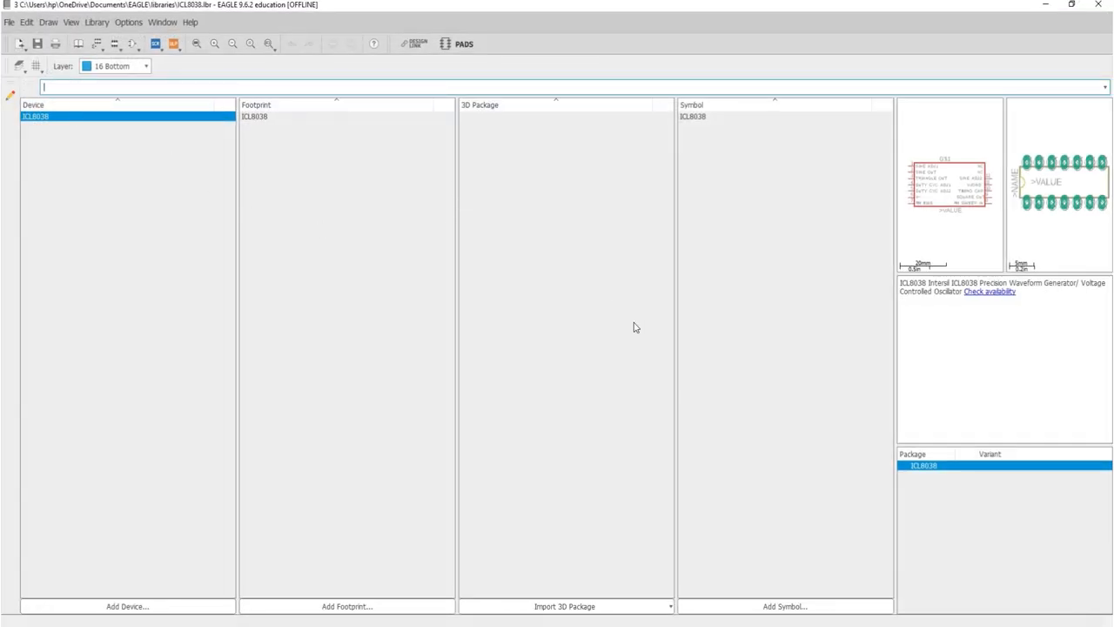
Start creating a 3D package for ICL8038 with the package generator, using the DIP generator.
{"action": "left_click", "coordinate": [664, 609]}
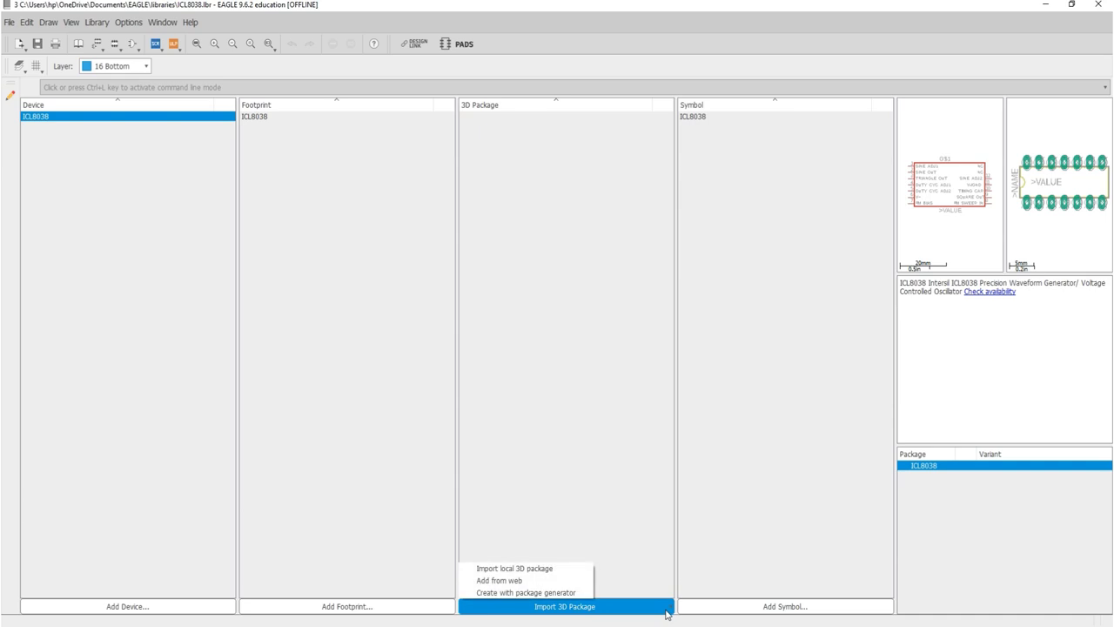
{"action": "left_click", "coordinate": [556, 595]}
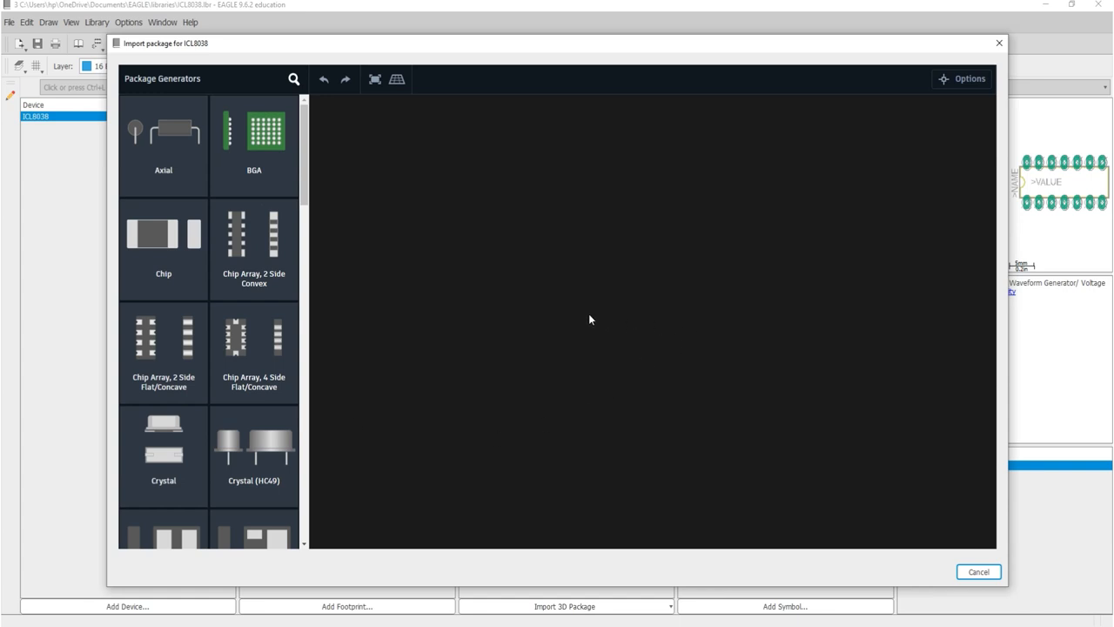
{"action": "scroll", "coordinate": [188, 215], "scroll_direction": "down", "scroll_amount": 2}
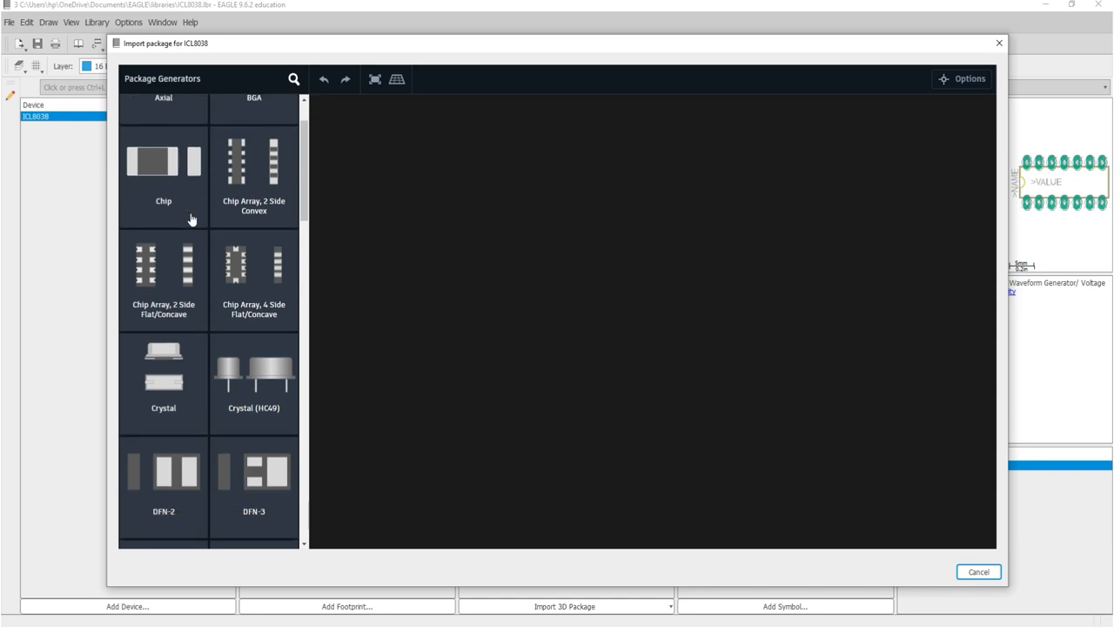
{"action": "scroll", "coordinate": [190, 219], "scroll_direction": "down", "scroll_amount": 2}
{"action": "left_click", "coordinate": [245, 378]}
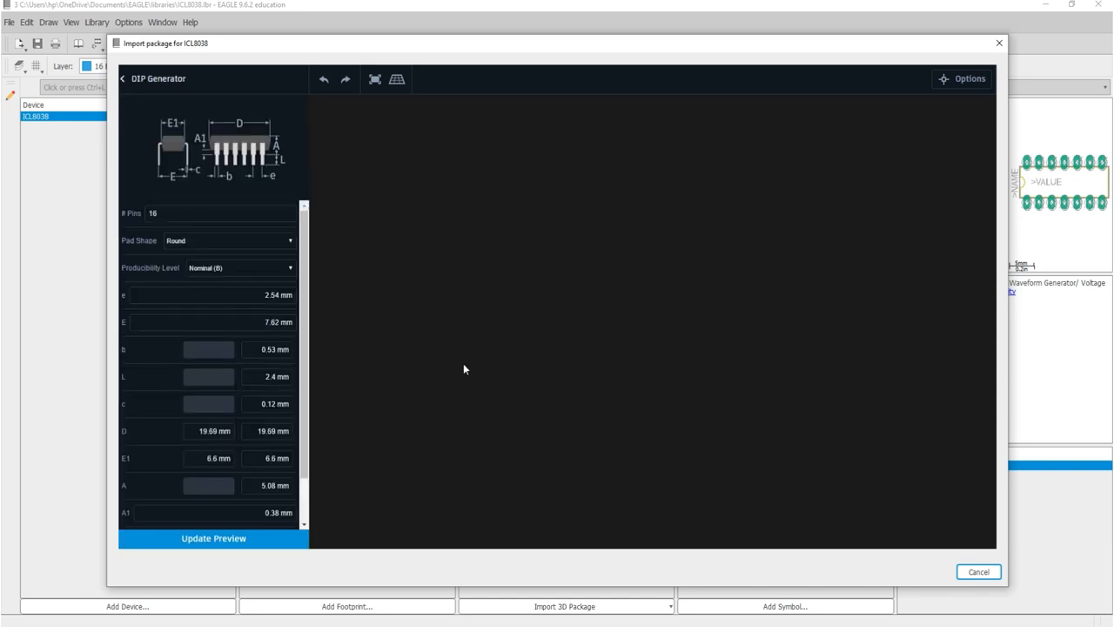
Set the DIP package's number of pins to 14 and update its 3D preview.
{"action": "scroll", "coordinate": [266, 372], "scroll_direction": "down", "scroll_amount": 2}
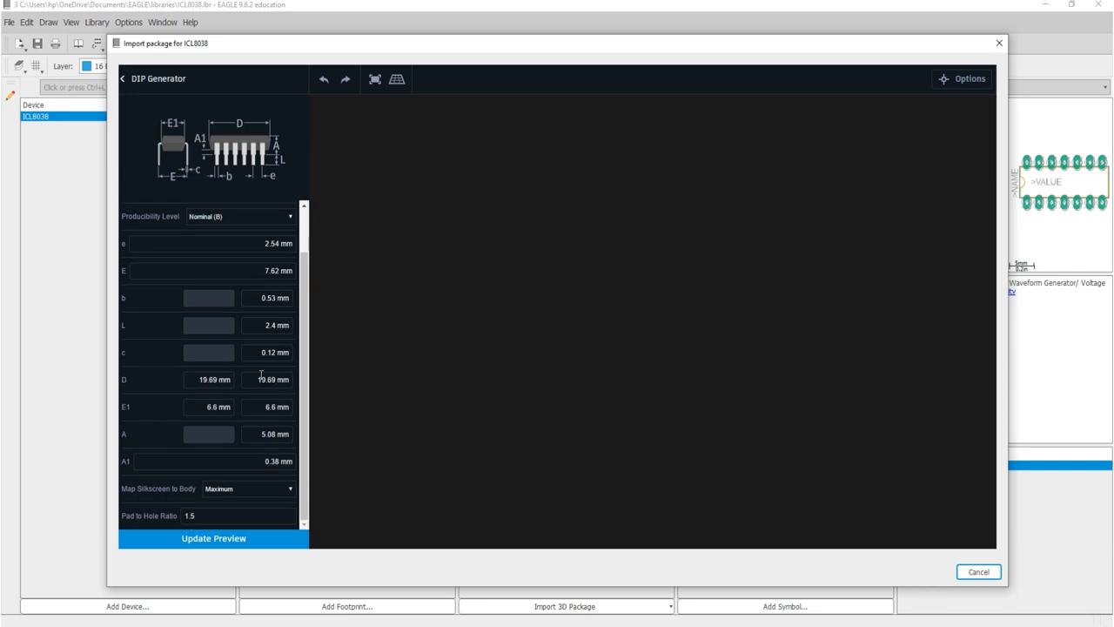
{"action": "scroll", "coordinate": [261, 376], "scroll_direction": "up", "scroll_amount": 2}
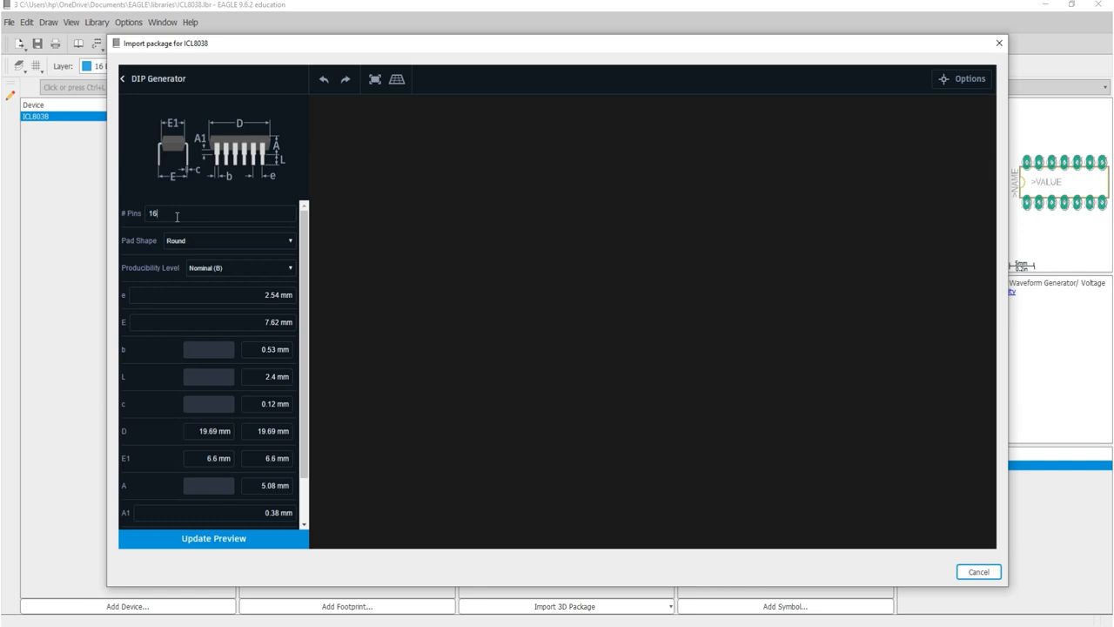
{"action": "key", "text": "BackSpace"}
{"action": "type", "text": "5"}
{"action": "type", "text": "4"}
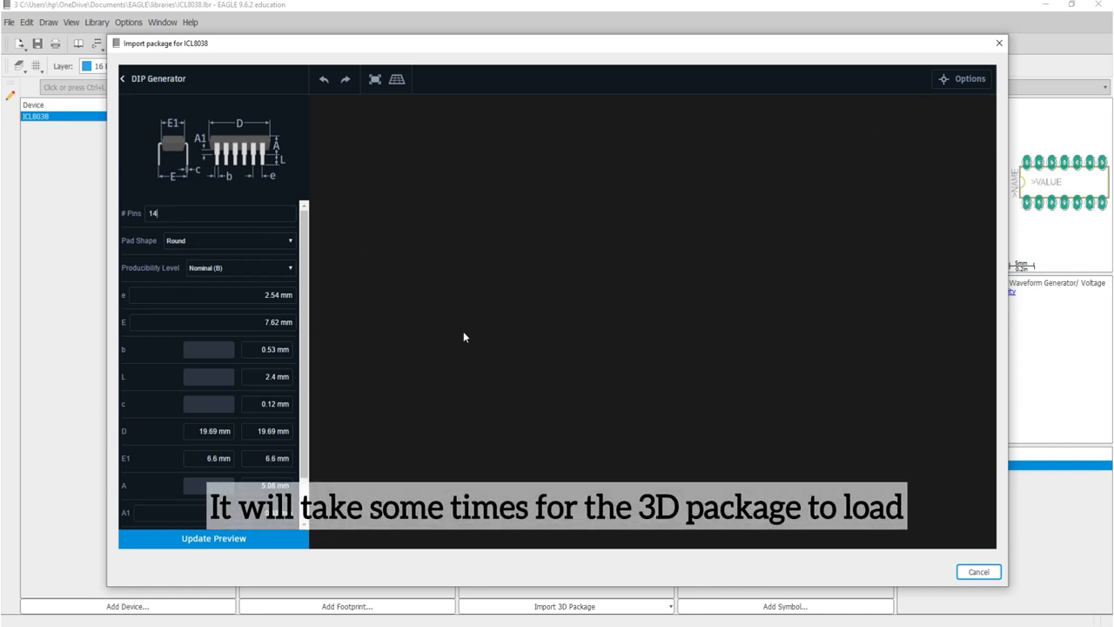
{"action": "left_click", "coordinate": [224, 541]}
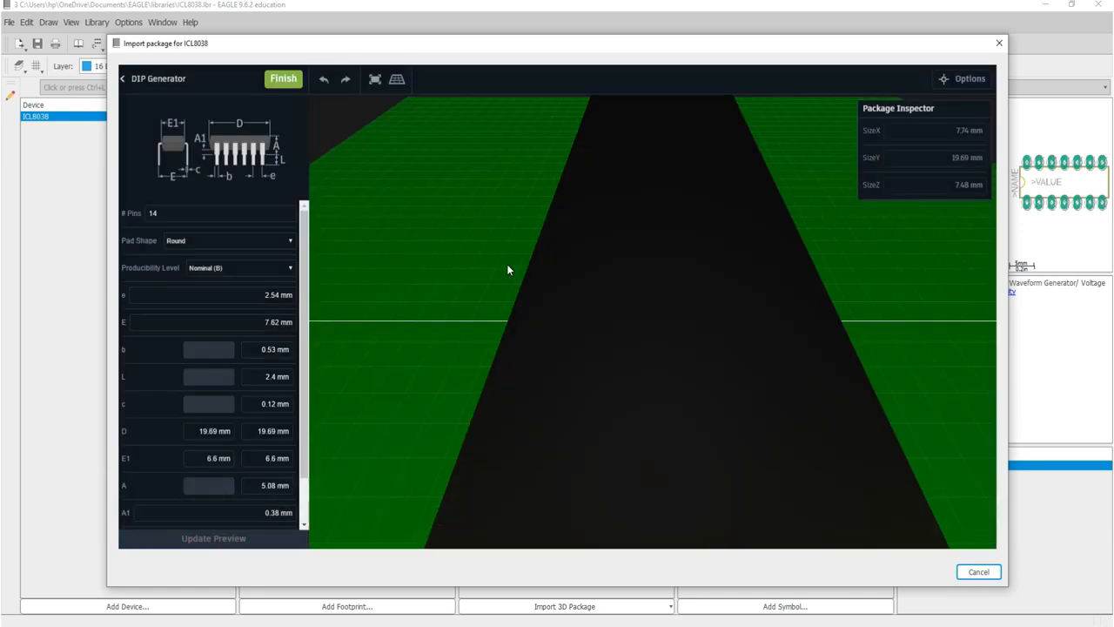
Examine the DIP package's 3D preview from several sides and its dimension parameters, and close the import without finishing it.
{"action": "left_click_drag", "start_coordinate": [576, 420], "coordinate": [718, 442]}
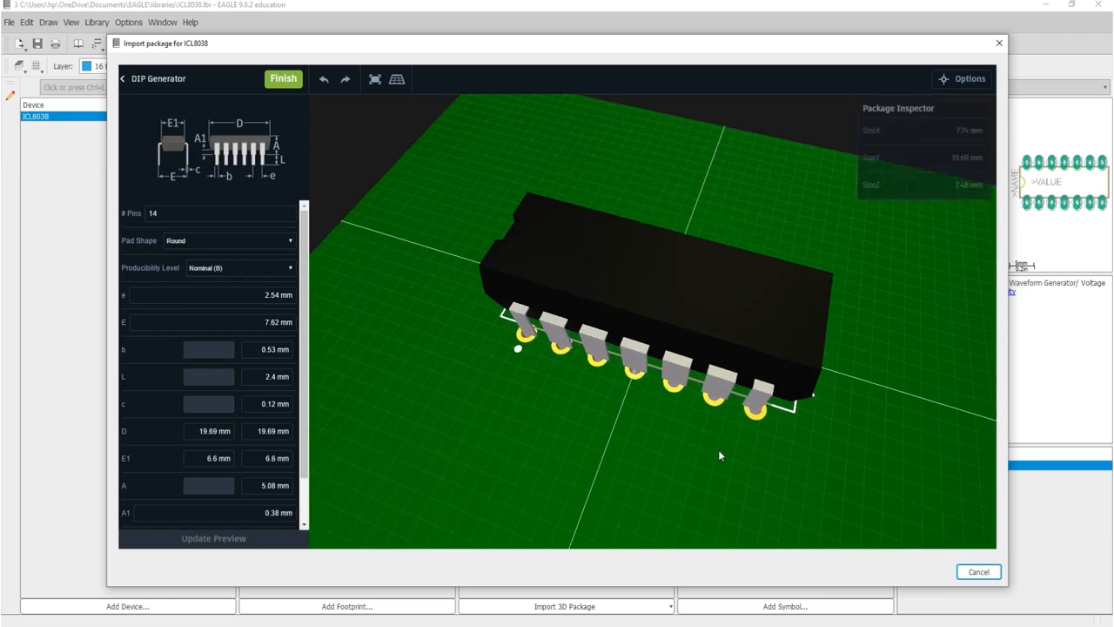
{"action": "left_click_drag", "start_coordinate": [799, 366], "coordinate": [810, 348]}
{"action": "scroll", "coordinate": [811, 354], "scroll_direction": "up", "scroll_amount": 2}
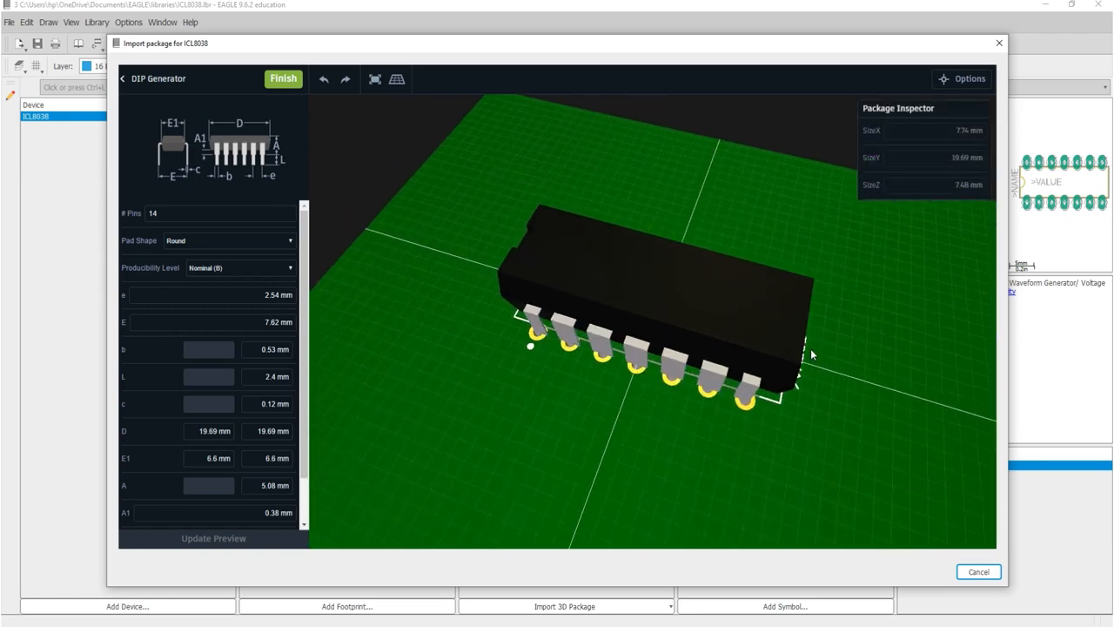
{"action": "scroll", "coordinate": [707, 363], "scroll_direction": "down", "scroll_amount": 2}
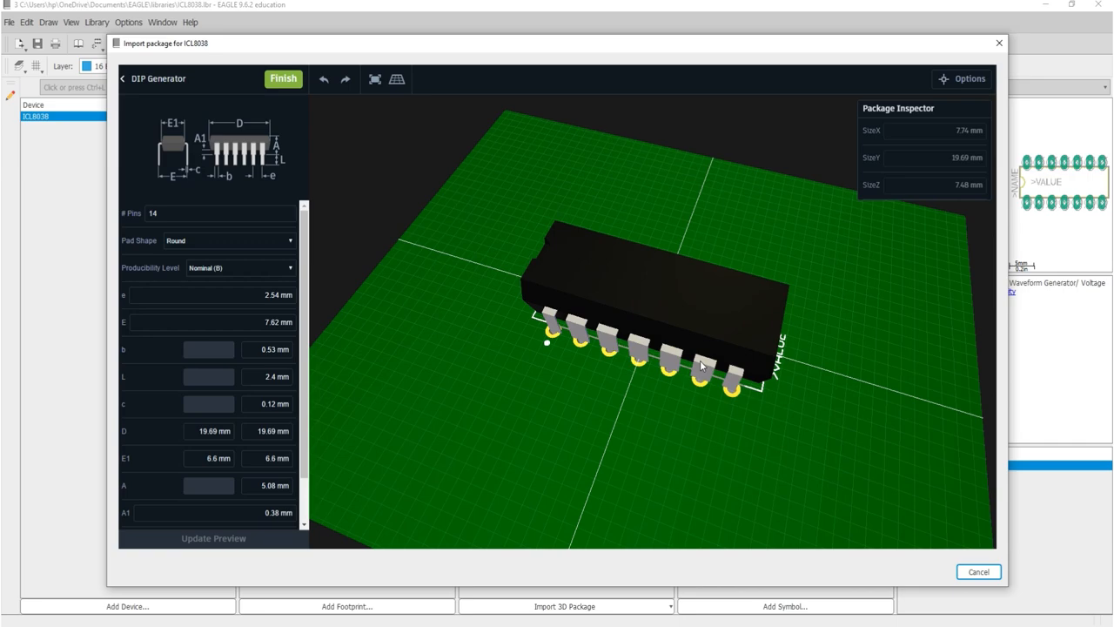
{"action": "left_click_drag", "start_coordinate": [615, 446], "coordinate": [817, 376]}
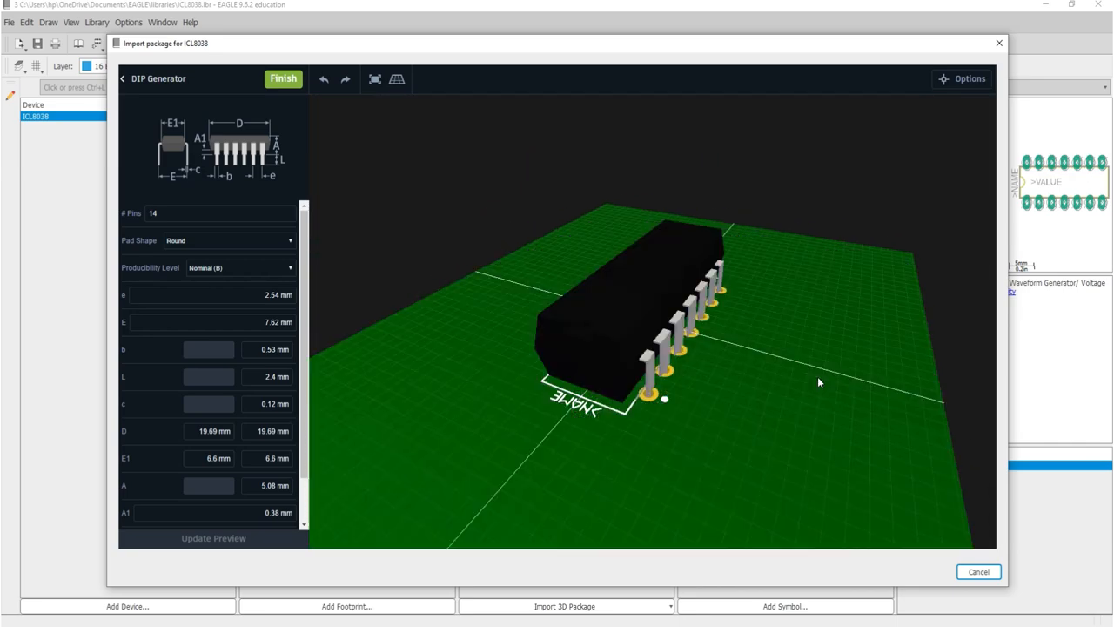
{"action": "left_click_drag", "start_coordinate": [904, 479], "coordinate": [686, 452]}
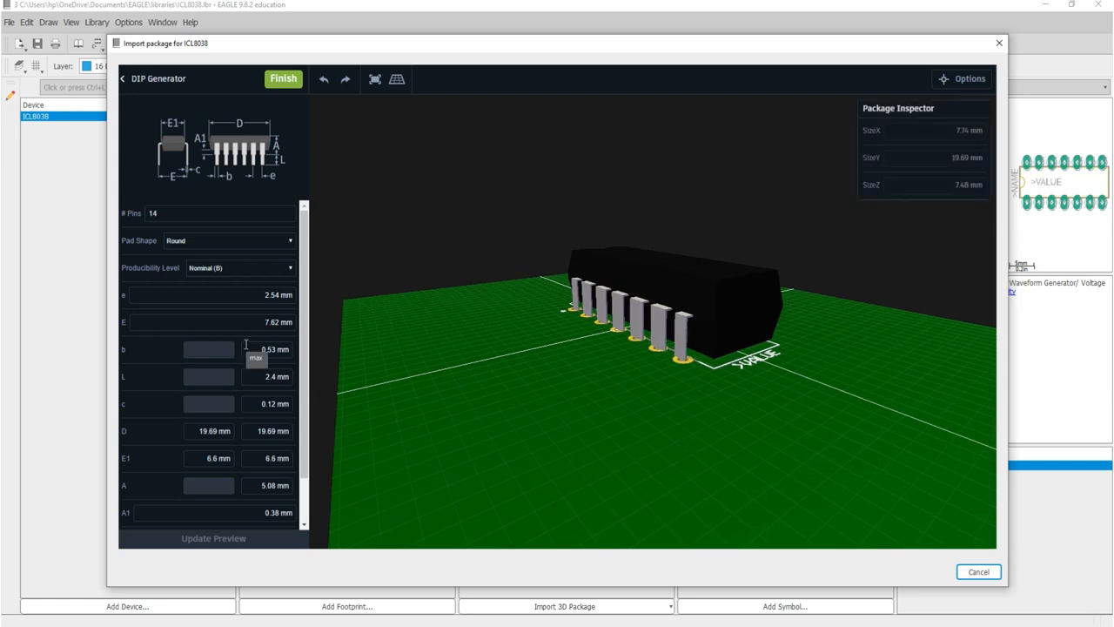
{"action": "scroll", "coordinate": [246, 349], "scroll_direction": "down", "scroll_amount": 2}
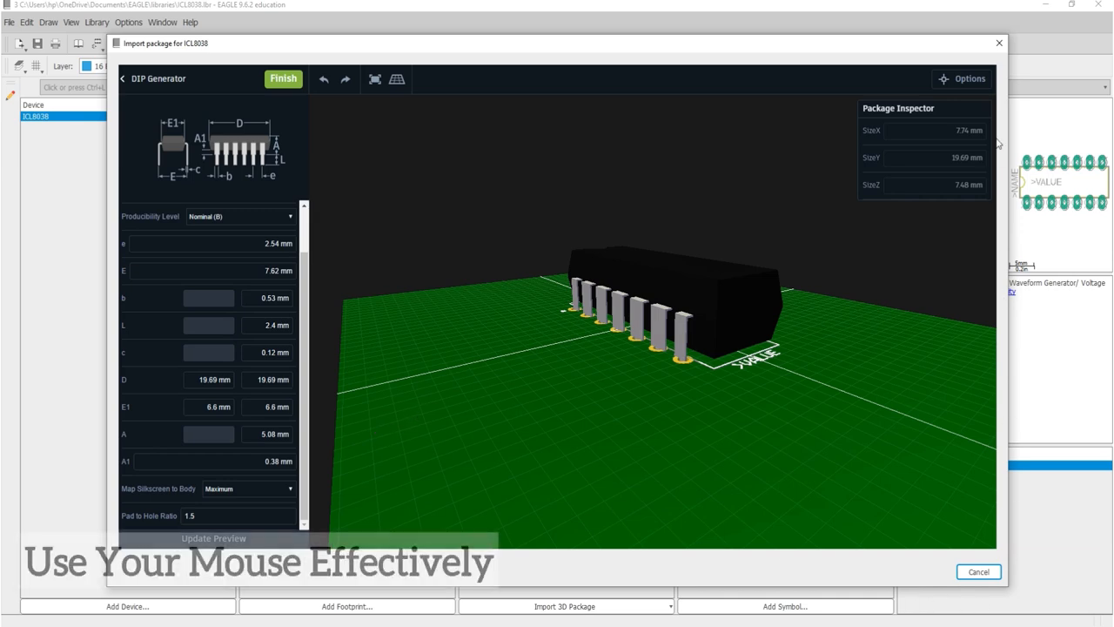
{"action": "left_click", "coordinate": [1000, 43]}
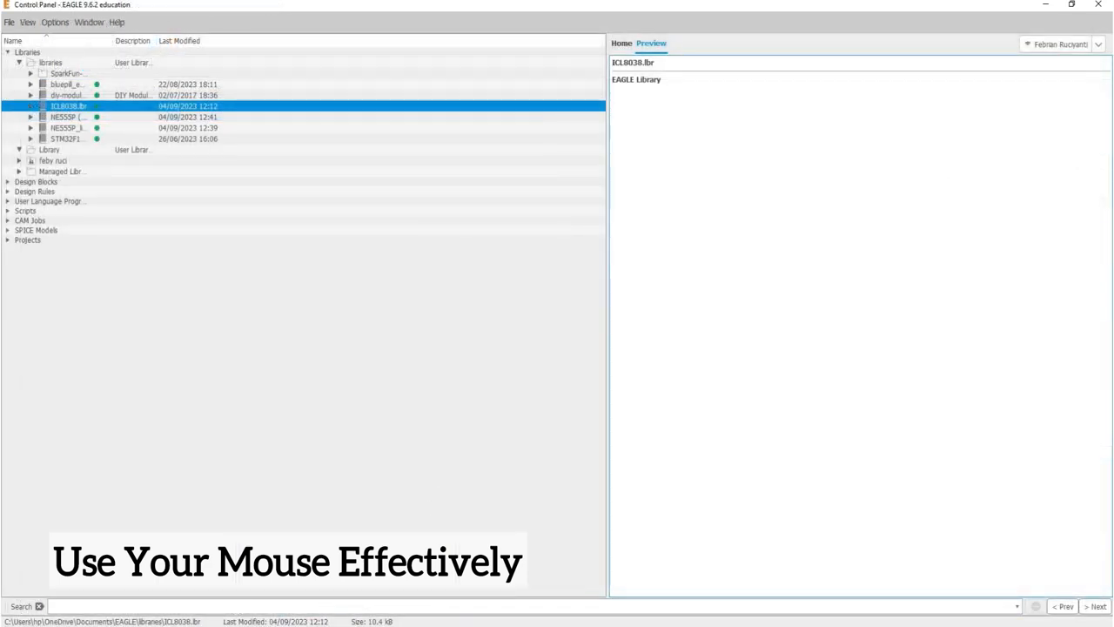
Switch to the Knight Rider Circuit board and rip up the N$5 trace from the 555's pin 6 around R3 to the lower-left bend.
{"action": "mouse_move", "coordinate": [356, 623]}
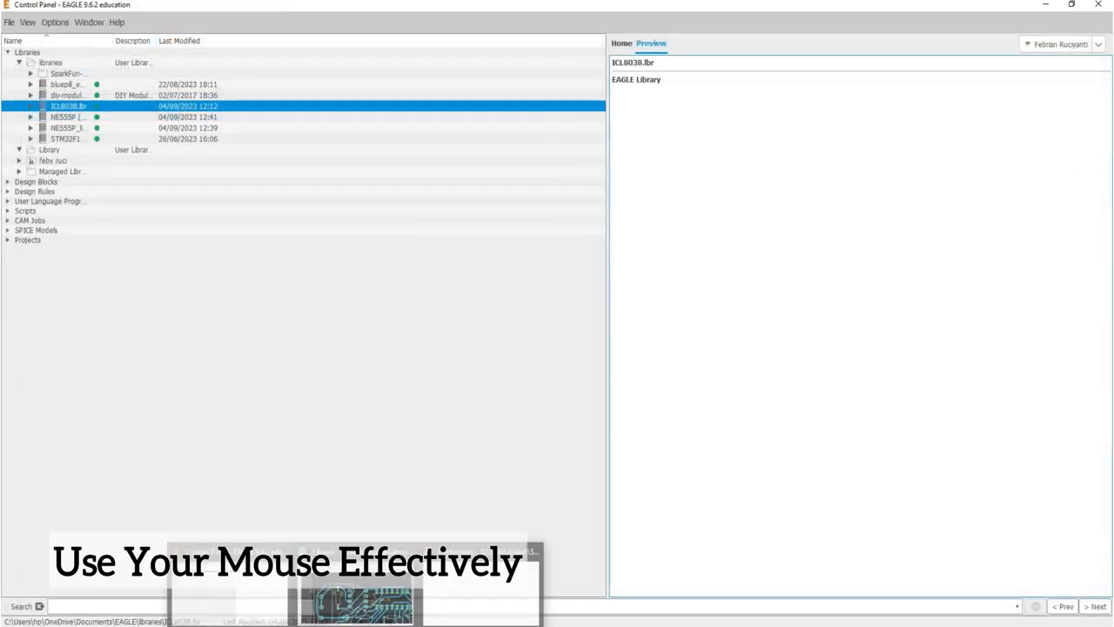
{"action": "mouse_move", "coordinate": [360, 594]}
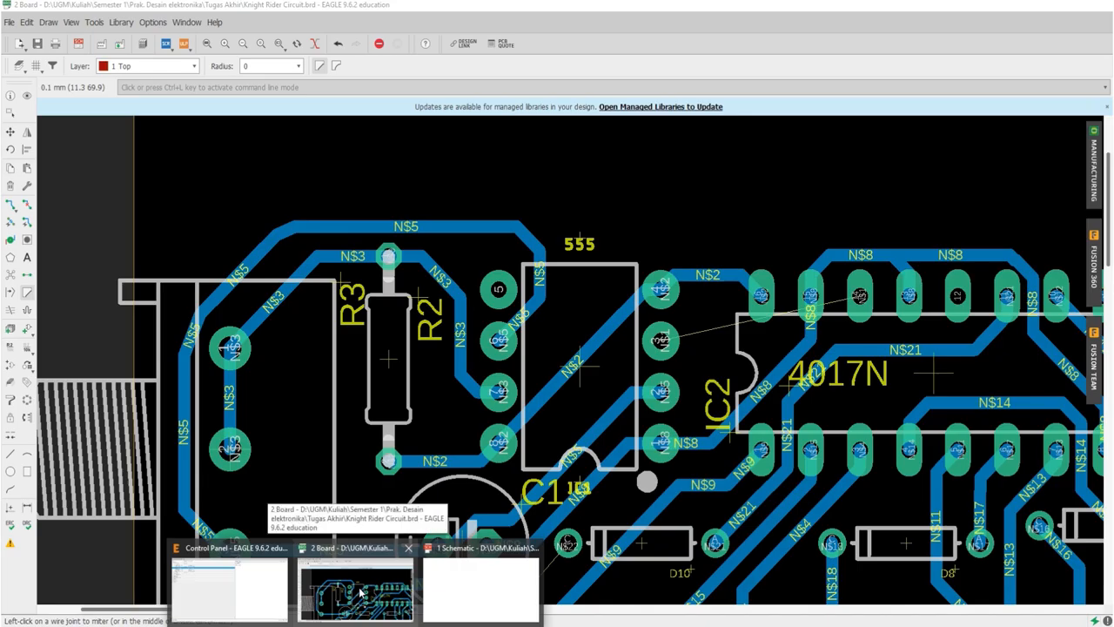
{"action": "left_click", "coordinate": [360, 592]}
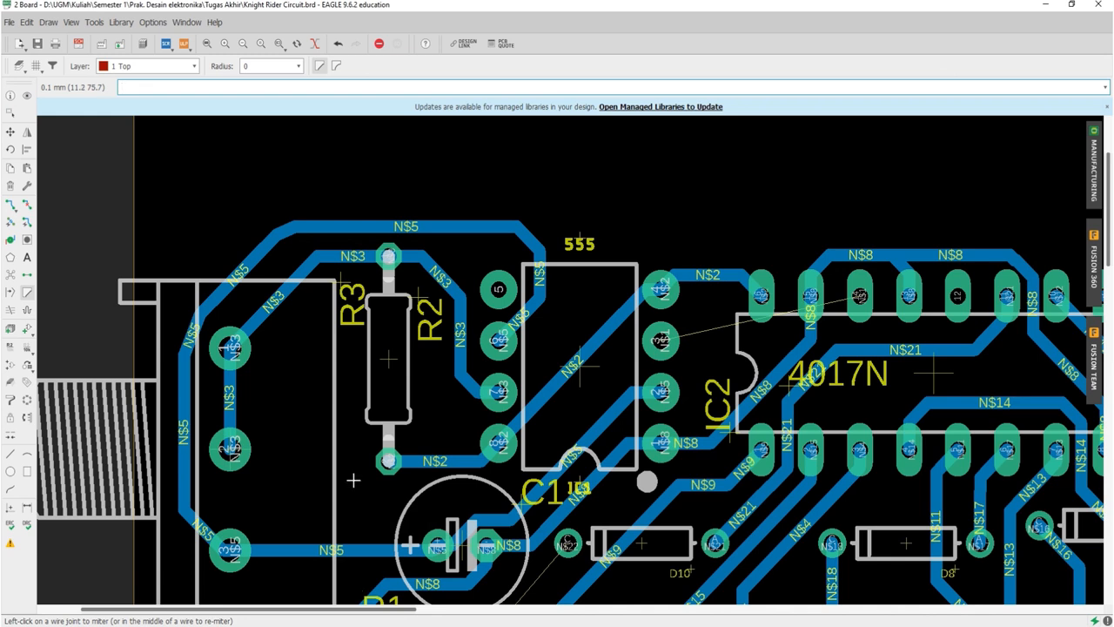
{"action": "left_click", "coordinate": [27, 204]}
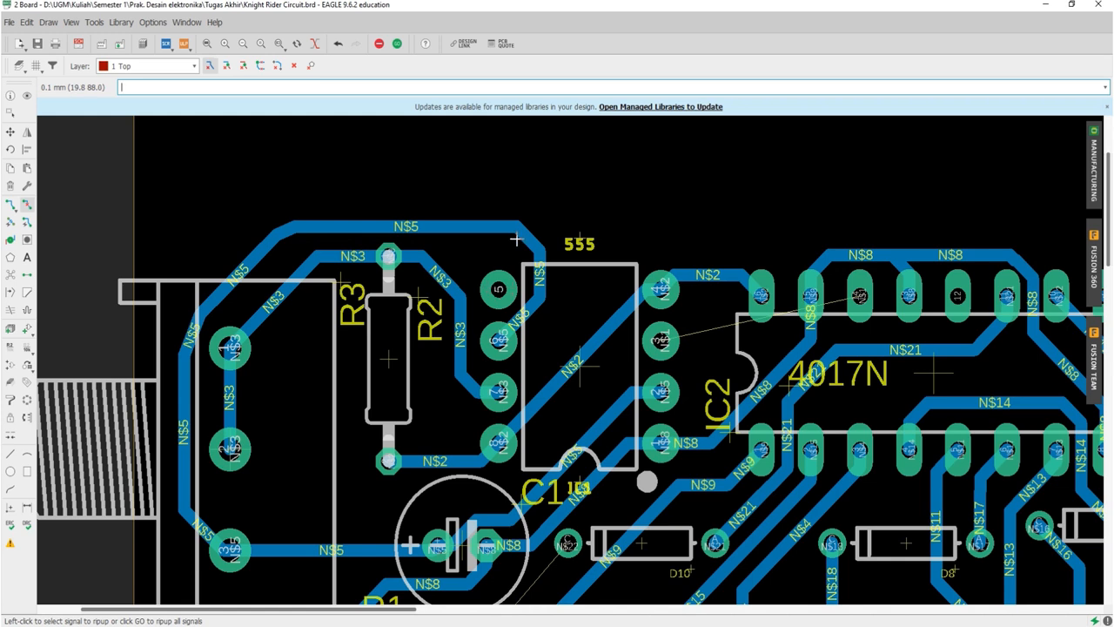
{"action": "left_click", "coordinate": [525, 313]}
{"action": "left_click", "coordinate": [541, 287]}
{"action": "left_click", "coordinate": [526, 236]}
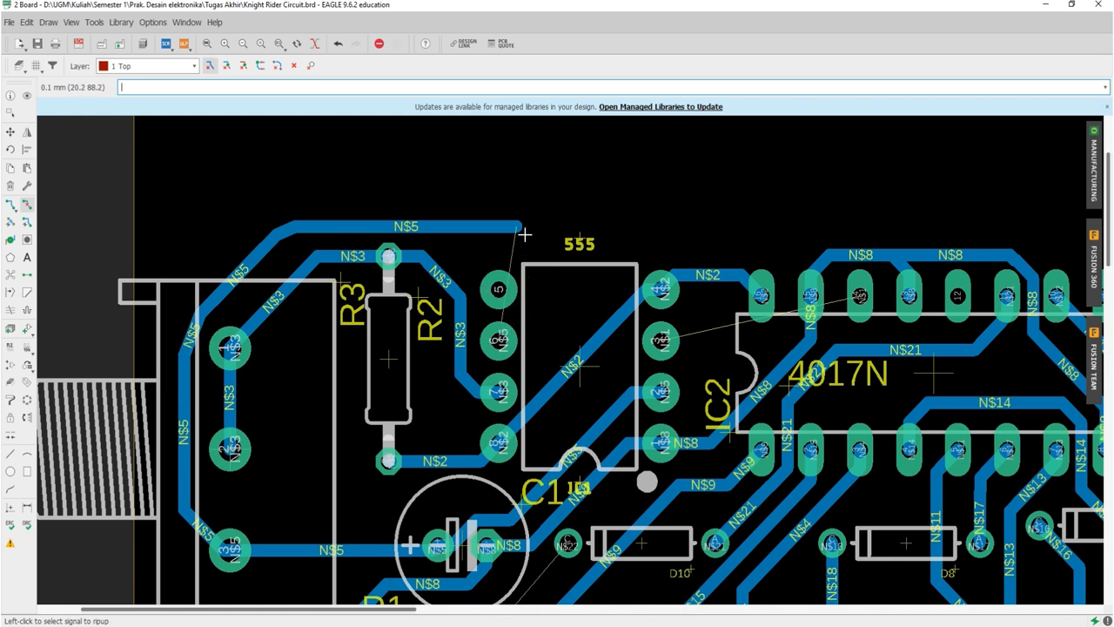
{"action": "left_click", "coordinate": [468, 227]}
{"action": "left_click", "coordinate": [261, 250]}
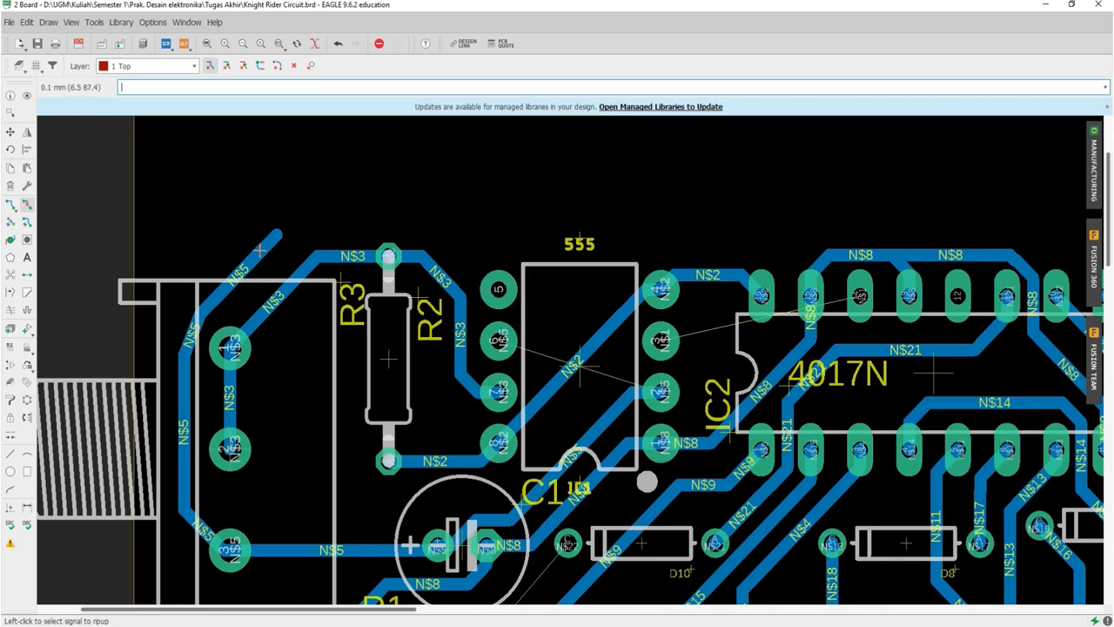
{"action": "left_click", "coordinate": [259, 251]}
{"action": "left_click", "coordinate": [195, 320]}
{"action": "left_click", "coordinate": [182, 408]}
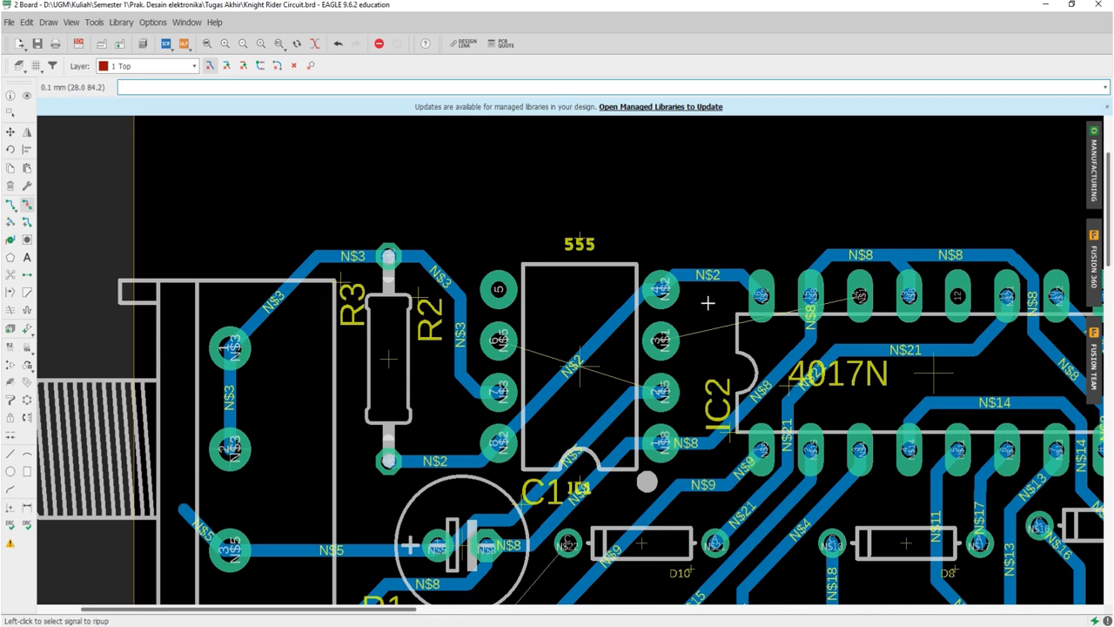
Route N$5 on layer 16 Bottom with width 0.6096 from the lower-left stub up past the connector, angling inward at its upper end.
{"action": "left_click", "coordinate": [11, 204]}
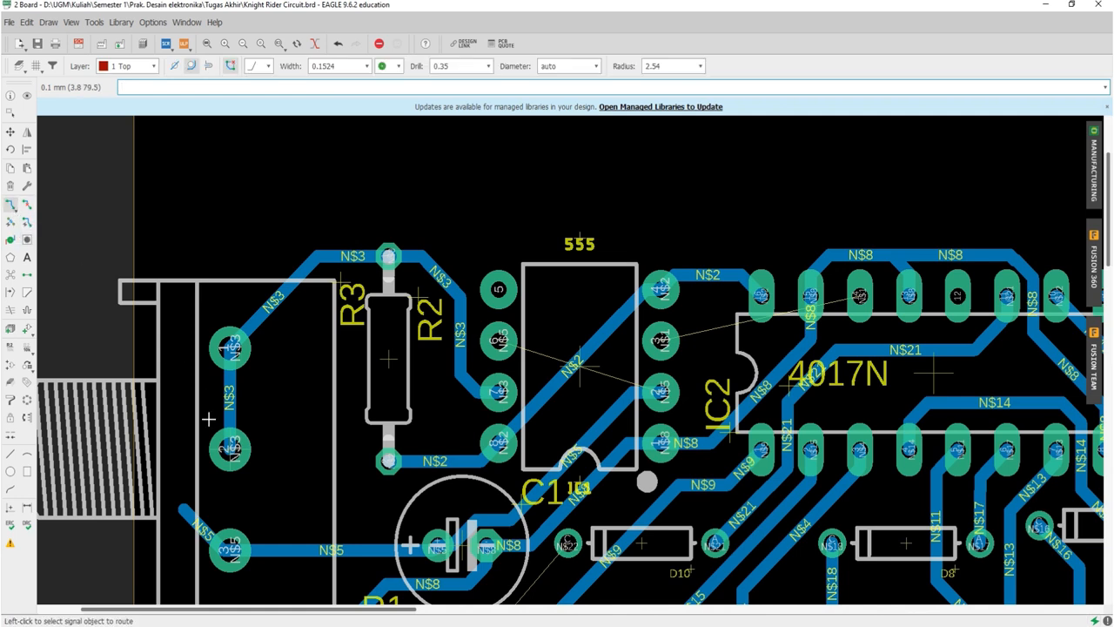
{"action": "left_click", "coordinate": [176, 491]}
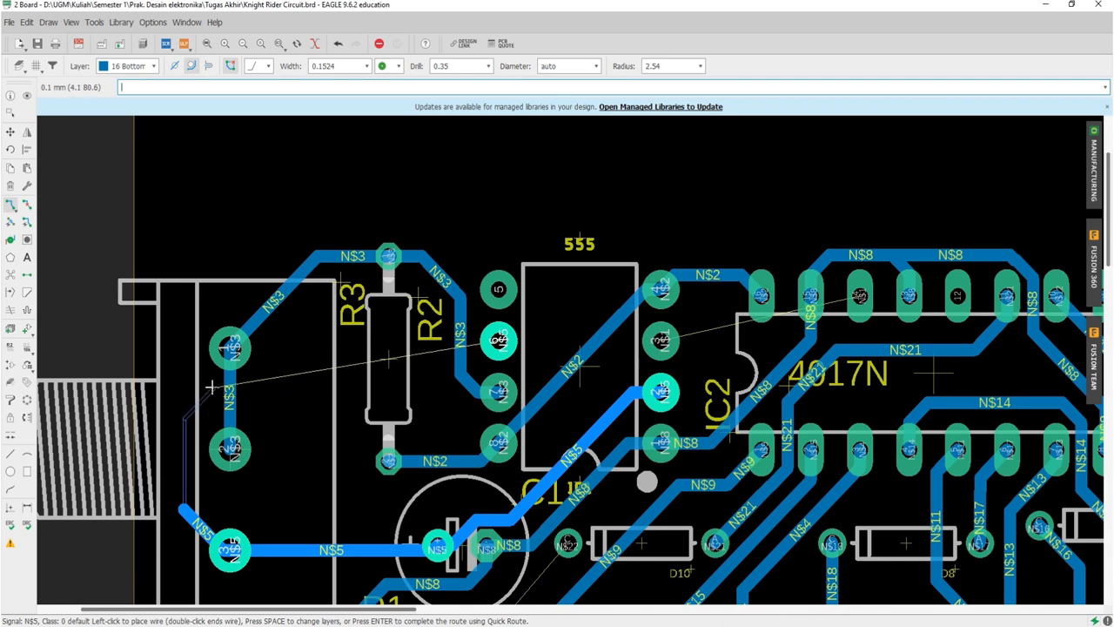
{"action": "left_click", "coordinate": [364, 68]}
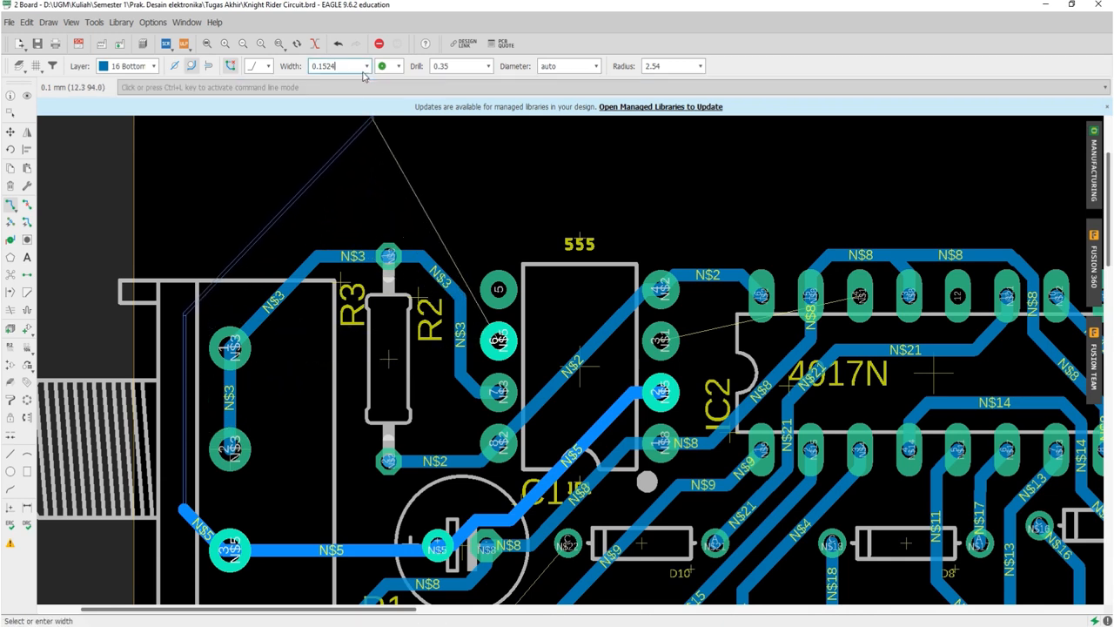
{"action": "left_click", "coordinate": [367, 68]}
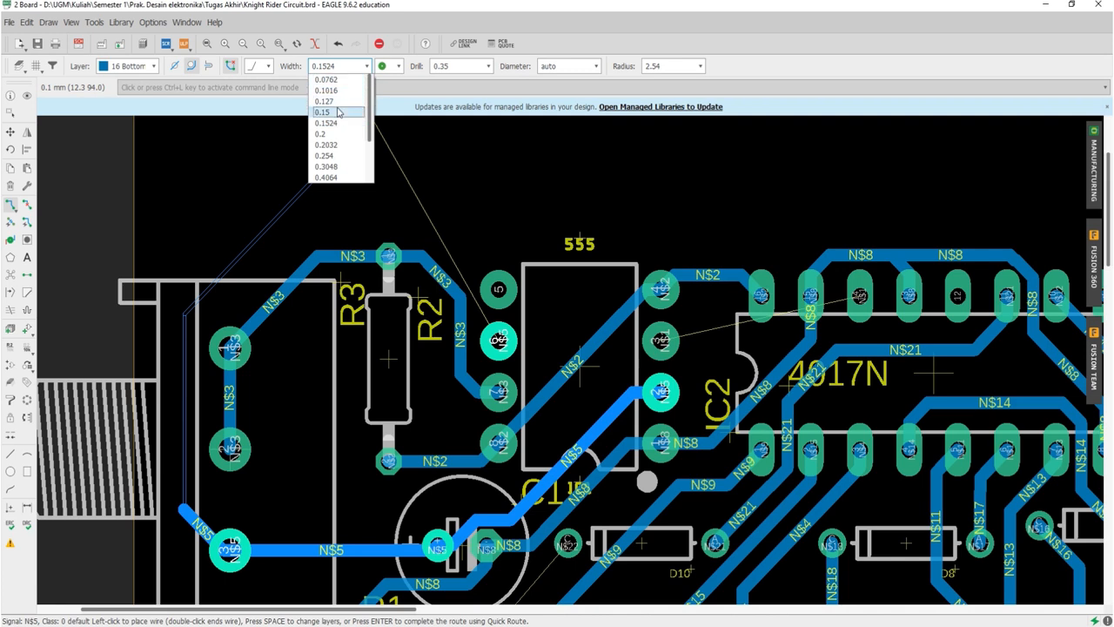
{"action": "scroll", "coordinate": [342, 152], "scroll_direction": "down", "scroll_amount": 2}
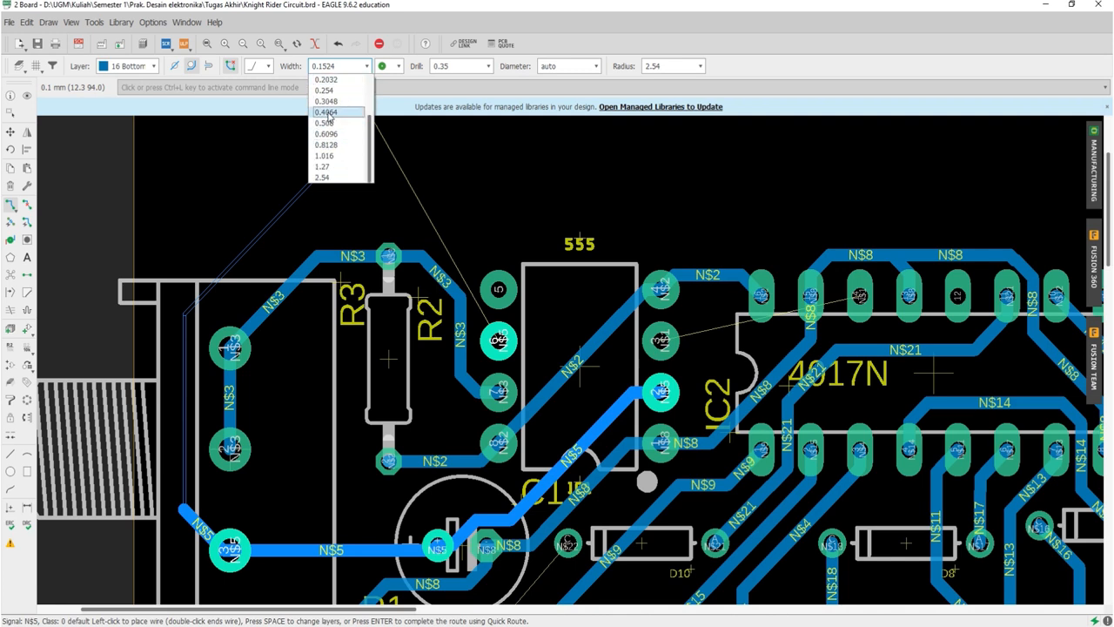
{"action": "left_click", "coordinate": [329, 134]}
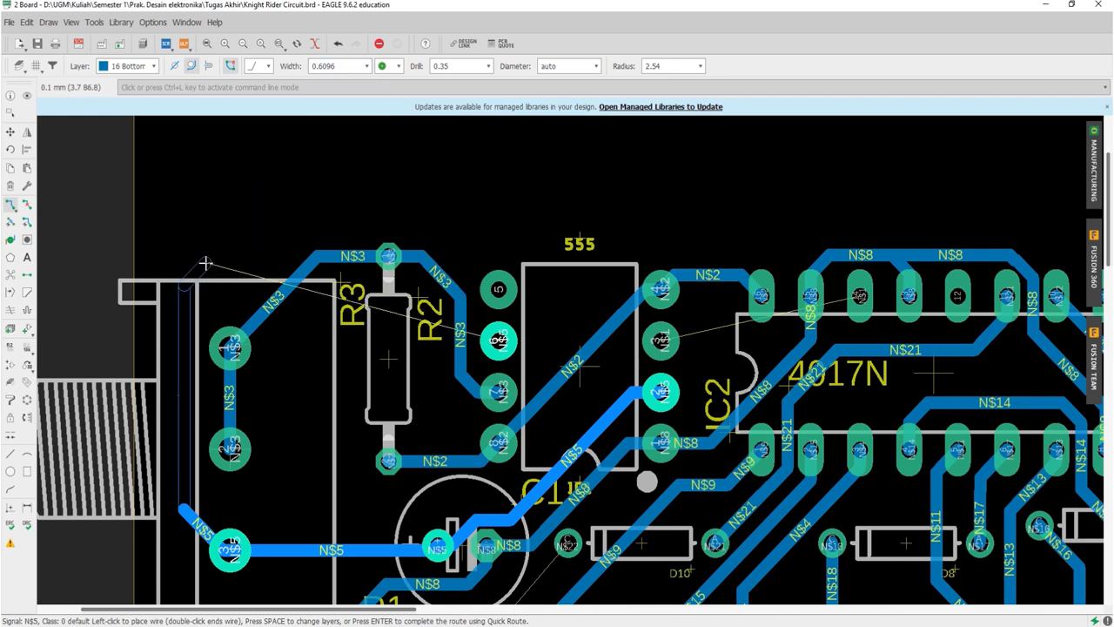
{"action": "left_click", "coordinate": [214, 219]}
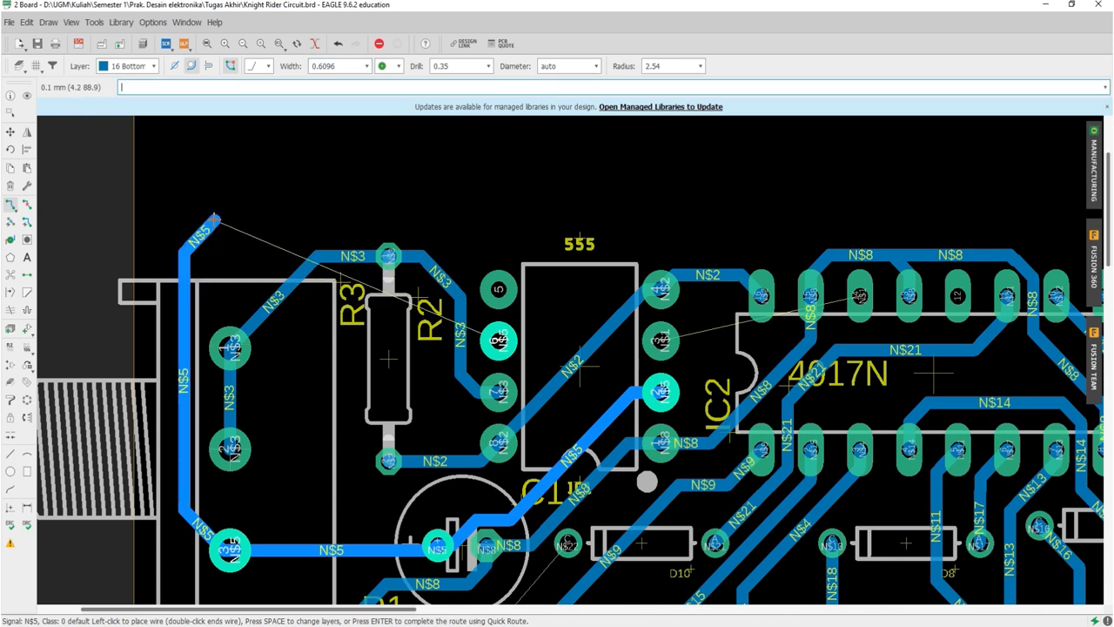
Continue N$5 across the top of the 555 area, alternating between layers 1 Top and 16 Bottom through vias, and return to 1 Top.
{"action": "left_click", "coordinate": [153, 69]}
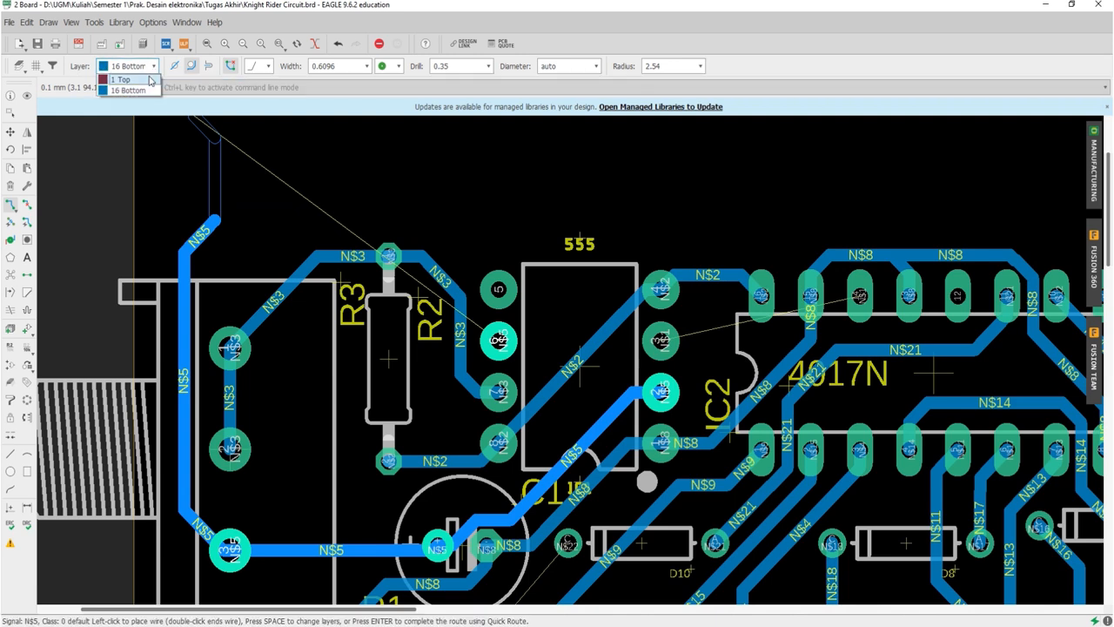
{"action": "left_click", "coordinate": [151, 78]}
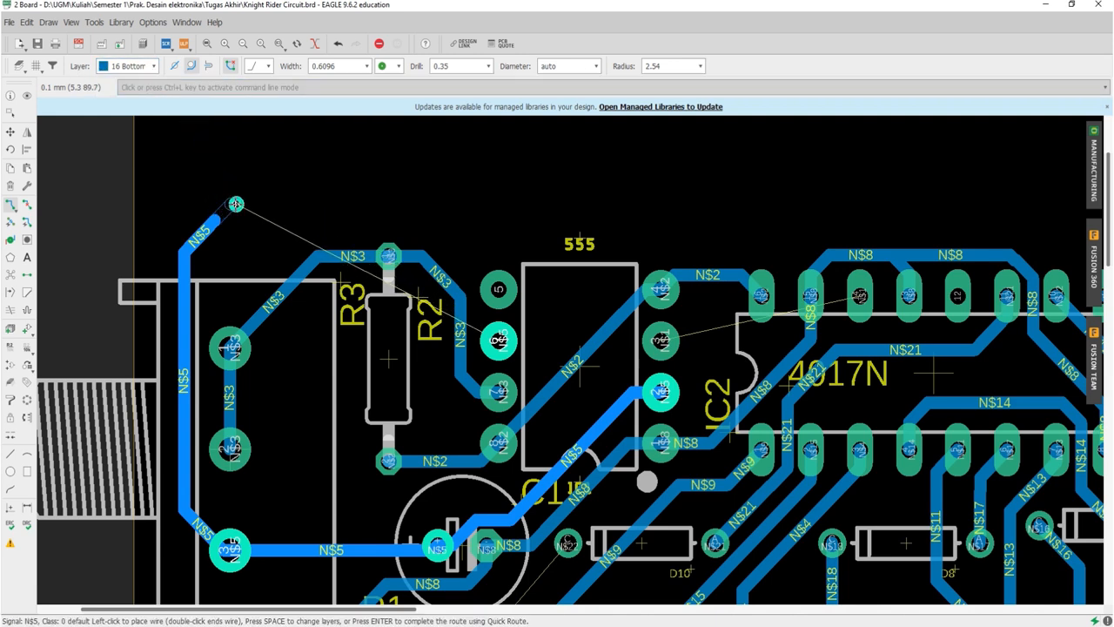
{"action": "left_click", "coordinate": [235, 204]}
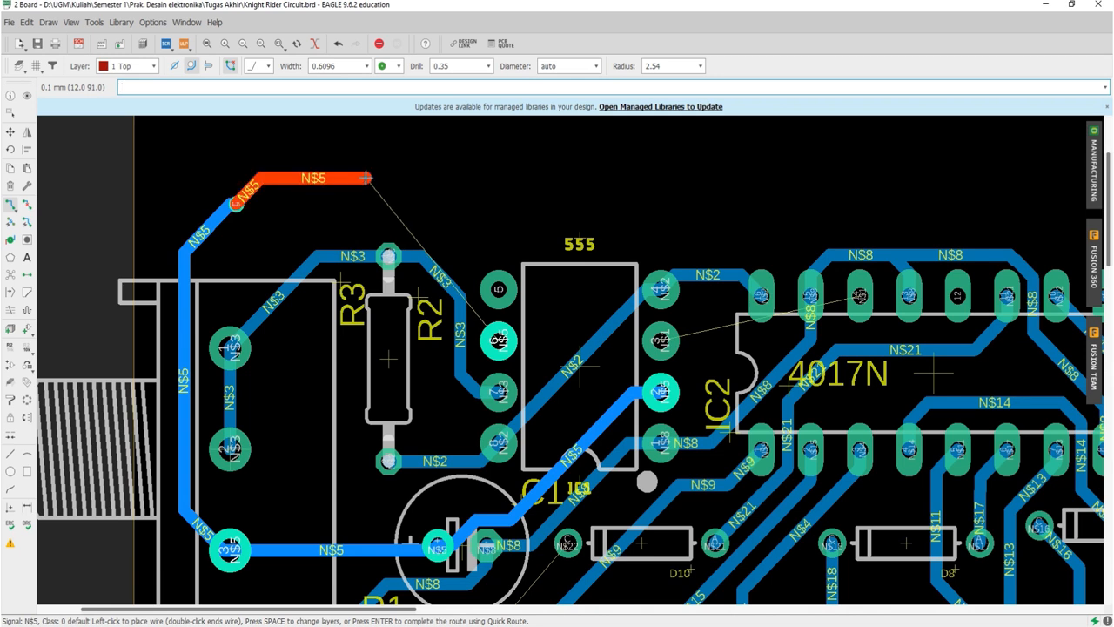
{"action": "middle_click", "coordinate": [435, 177]}
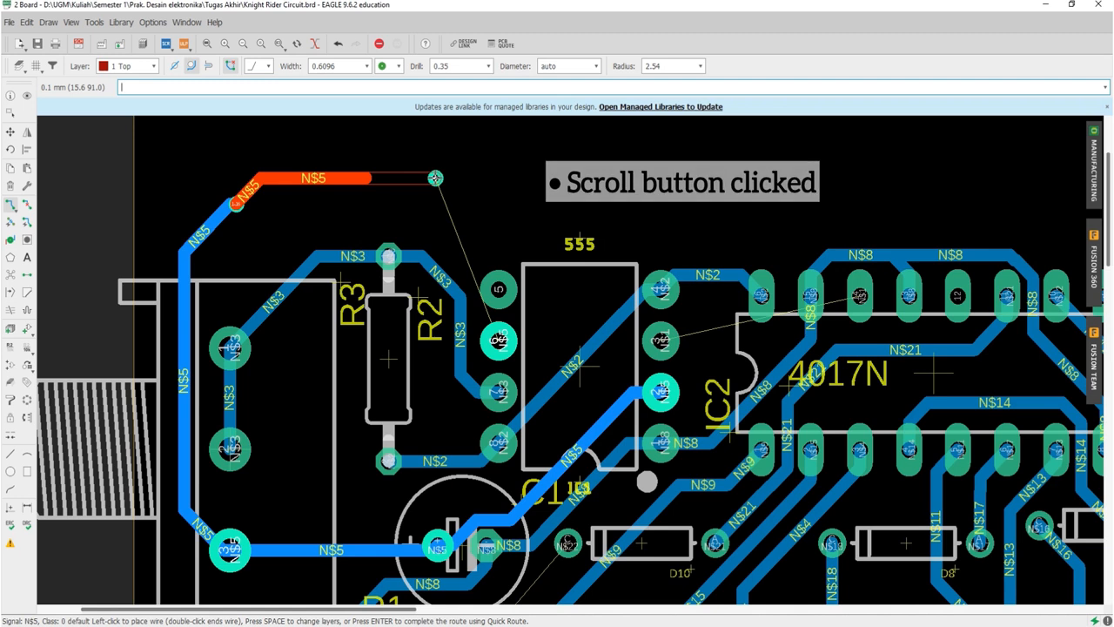
{"action": "middle_click", "coordinate": [539, 179]}
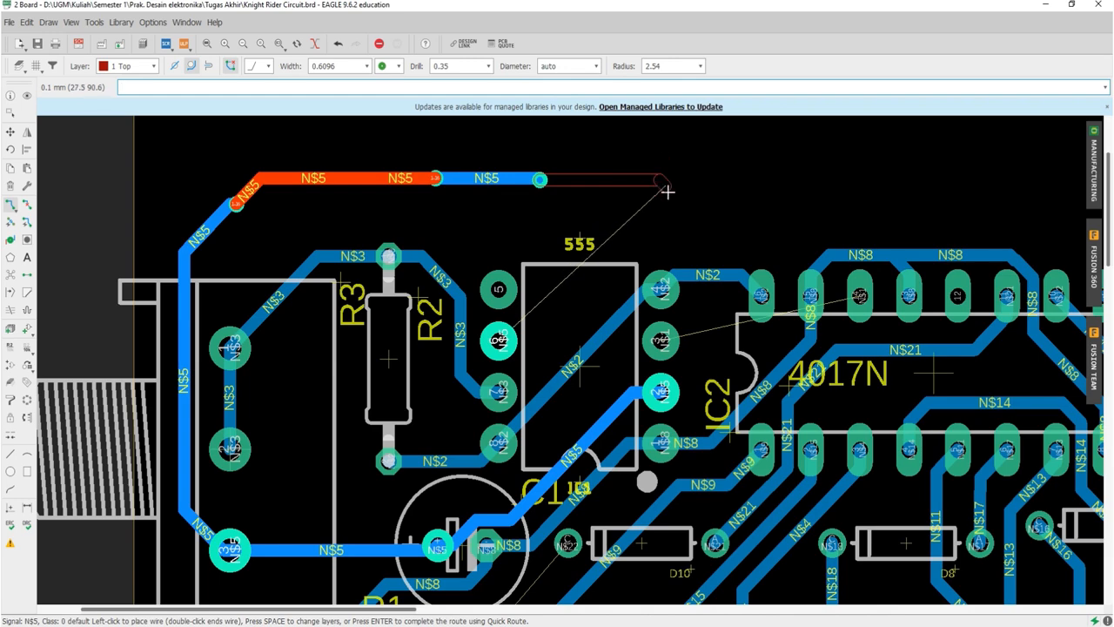
Preview the next N$5 segment with the right-angle bend style in both bend directions, and restore the 45-degree bend style.
{"action": "scroll", "coordinate": [671, 183], "scroll_direction": "down", "scroll_amount": 3}
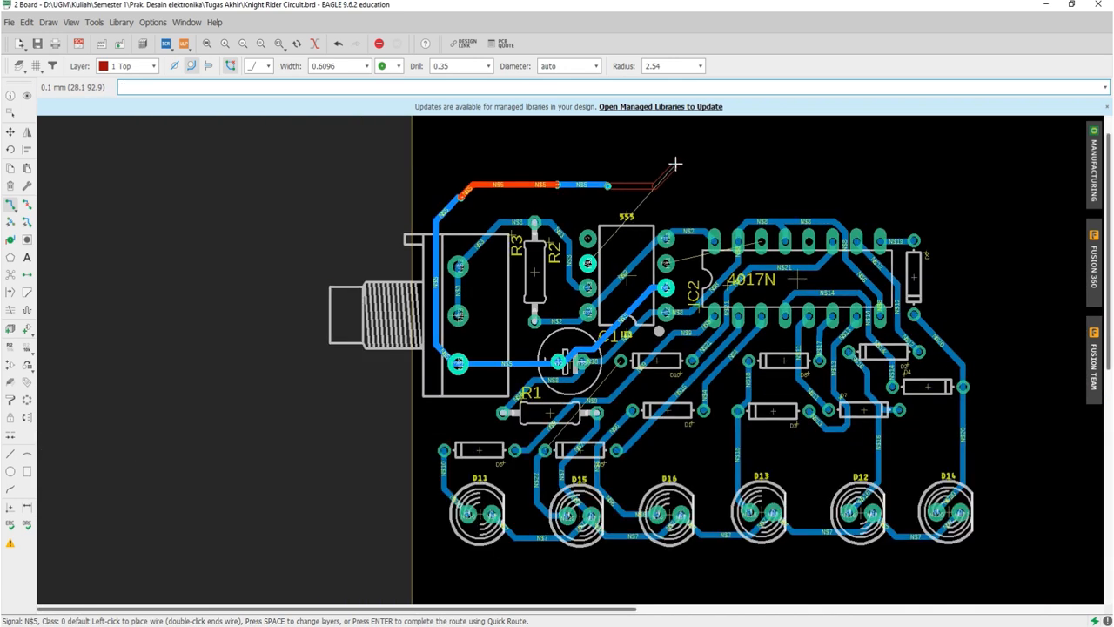
{"action": "scroll", "coordinate": [657, 161], "scroll_direction": "up", "scroll_amount": 4}
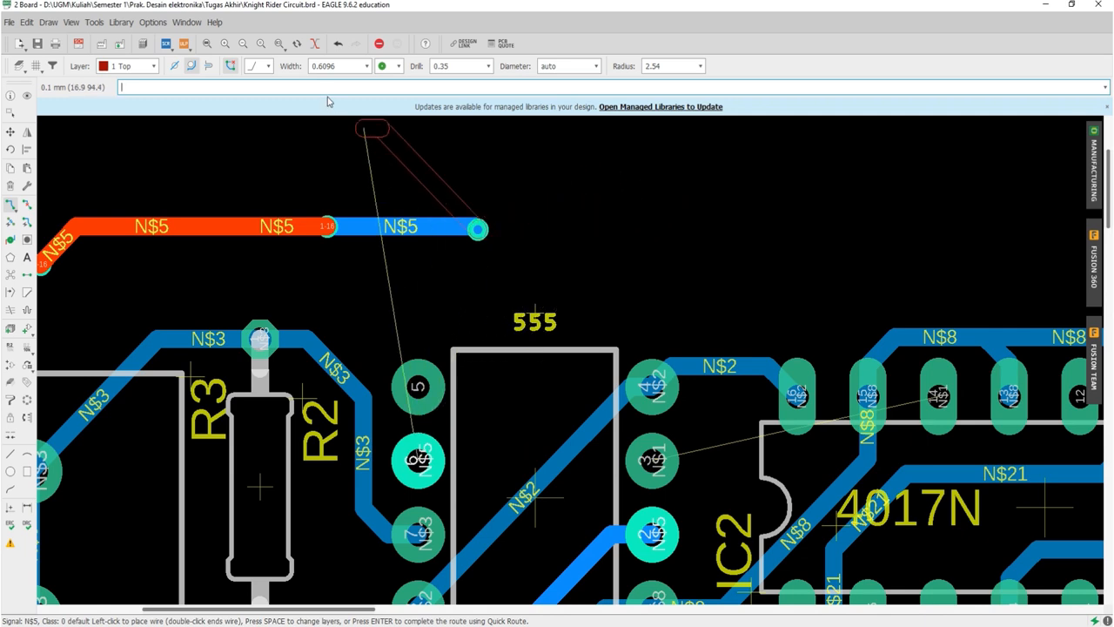
{"action": "left_click", "coordinate": [270, 67]}
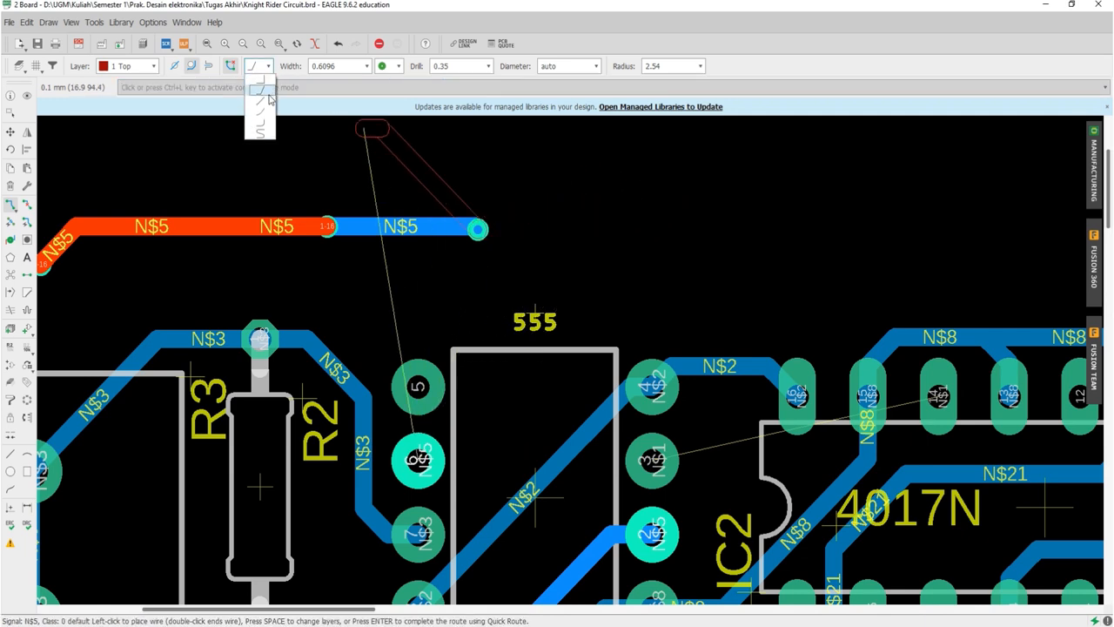
{"action": "left_click", "coordinate": [265, 92]}
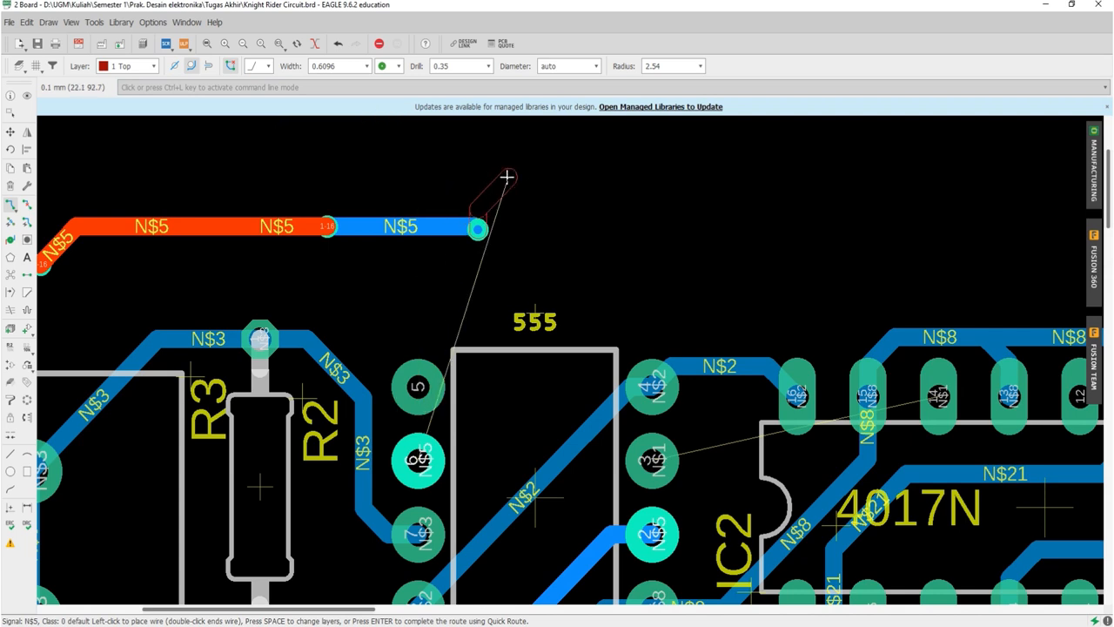
{"action": "left_click", "coordinate": [270, 67]}
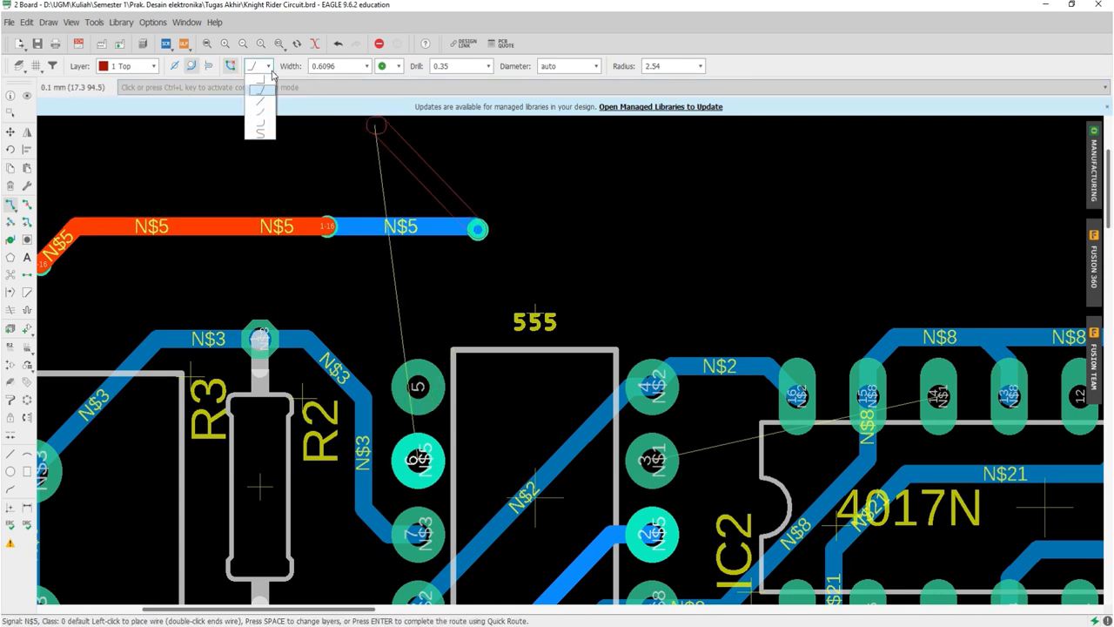
{"action": "left_click", "coordinate": [261, 80]}
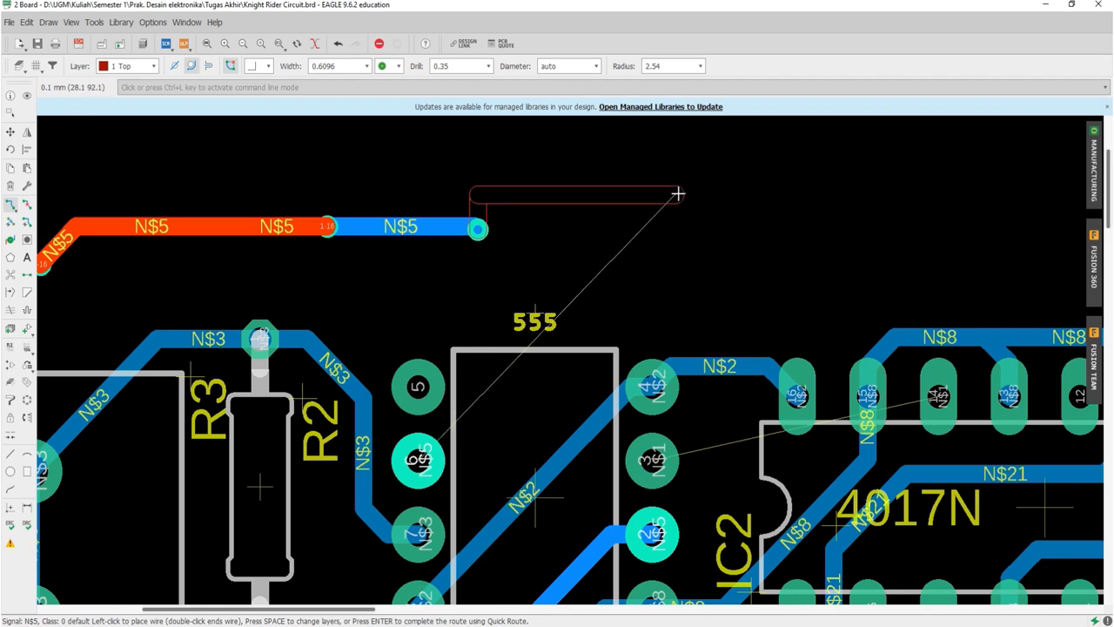
{"action": "right_click", "coordinate": [676, 183]}
{"action": "right_click", "coordinate": [676, 183]}
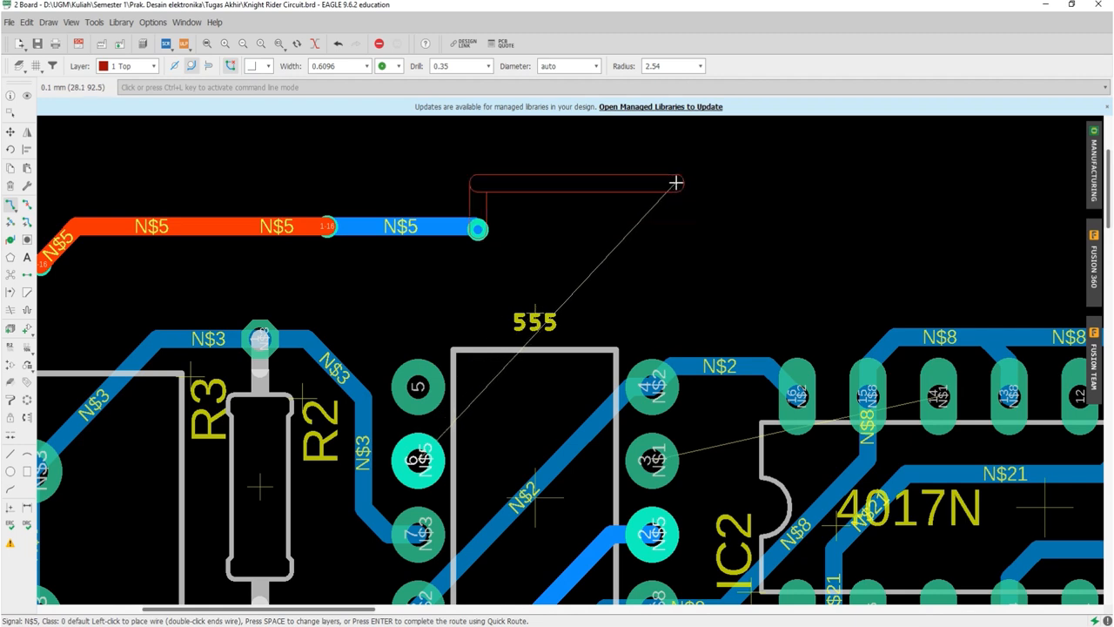
{"action": "right_click", "coordinate": [626, 179]}
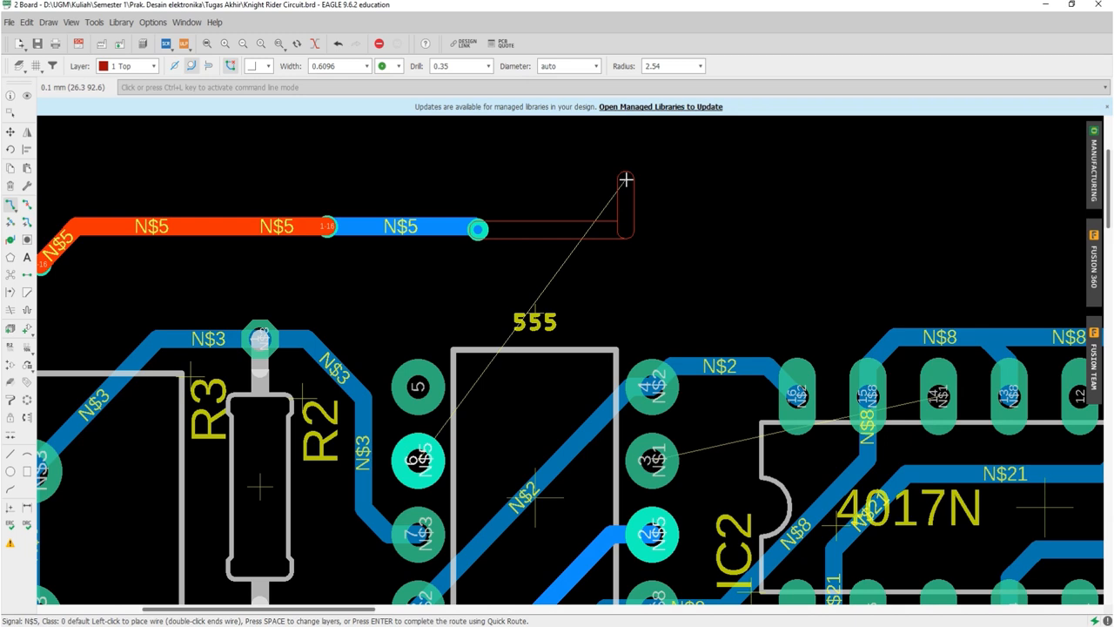
{"action": "left_click", "coordinate": [260, 66]}
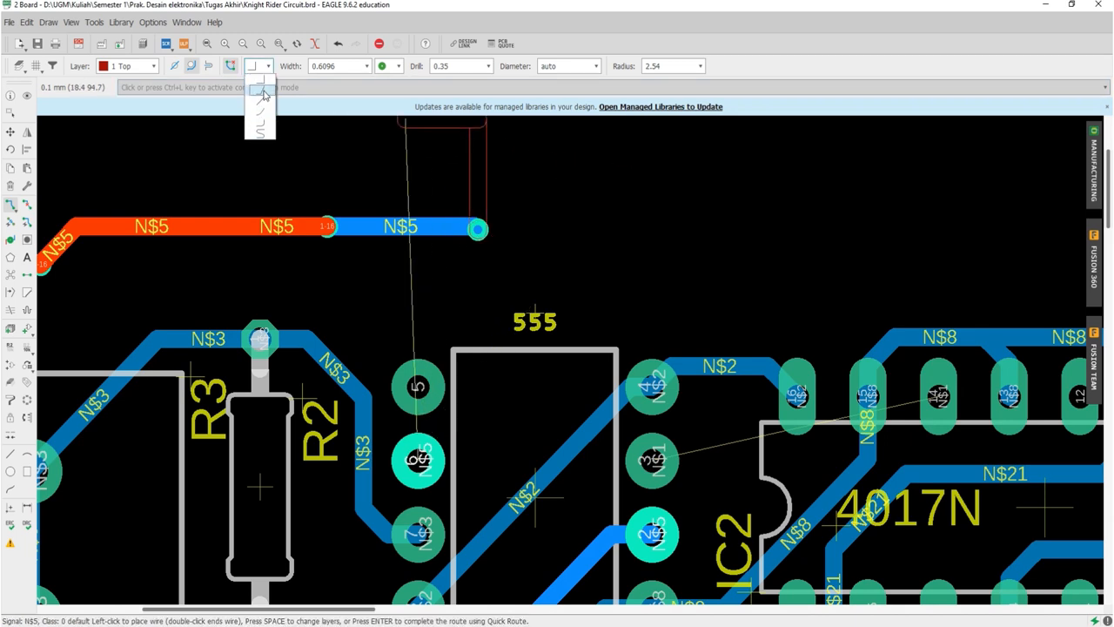
{"action": "left_click", "coordinate": [262, 91]}
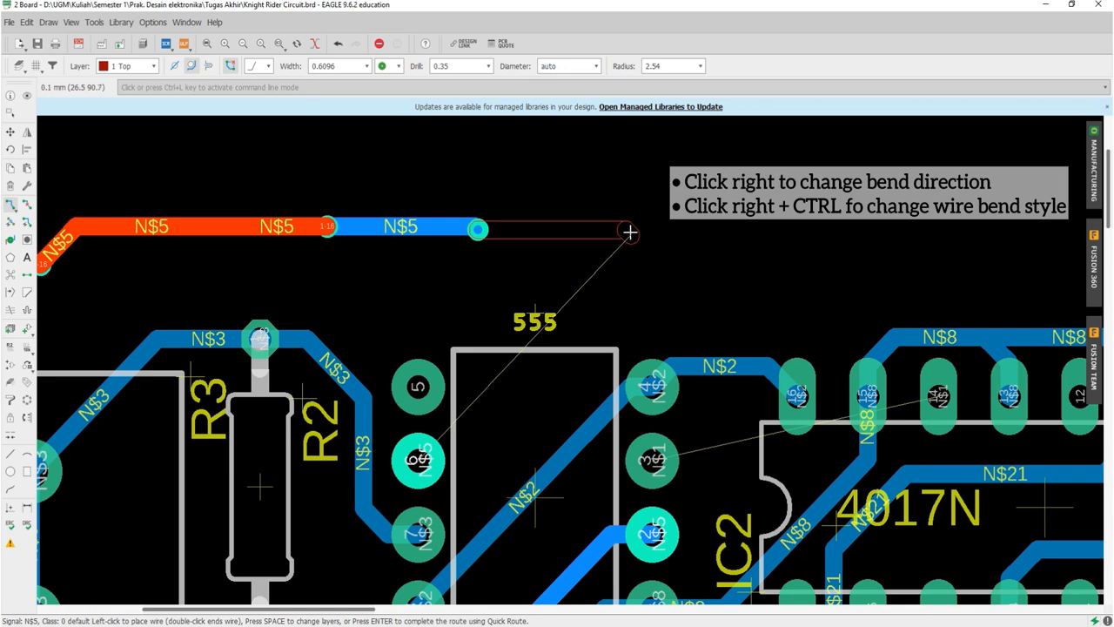
Cycle the bend direction and wire bend style, and place the N$5 segment on 1 Top above the 555 with a 45-degree upward bend.
{"action": "right_click", "coordinate": [627, 192]}
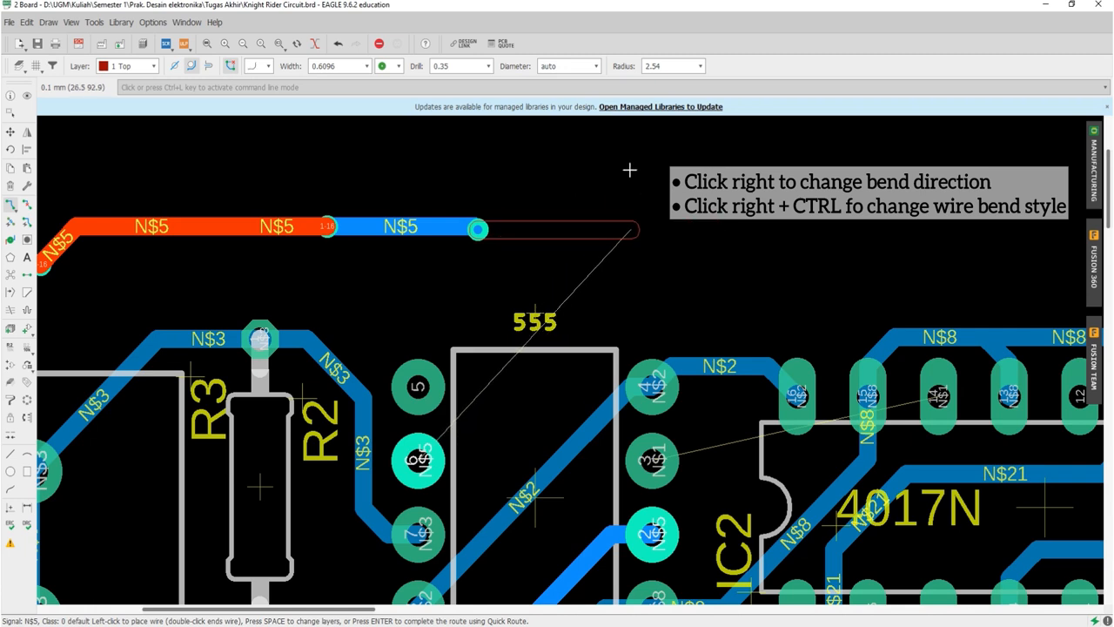
{"action": "right_click", "coordinate": [624, 191], "text": "ctrl"}
{"action": "right_click", "coordinate": [624, 191]}
{"action": "right_click", "coordinate": [624, 191]}
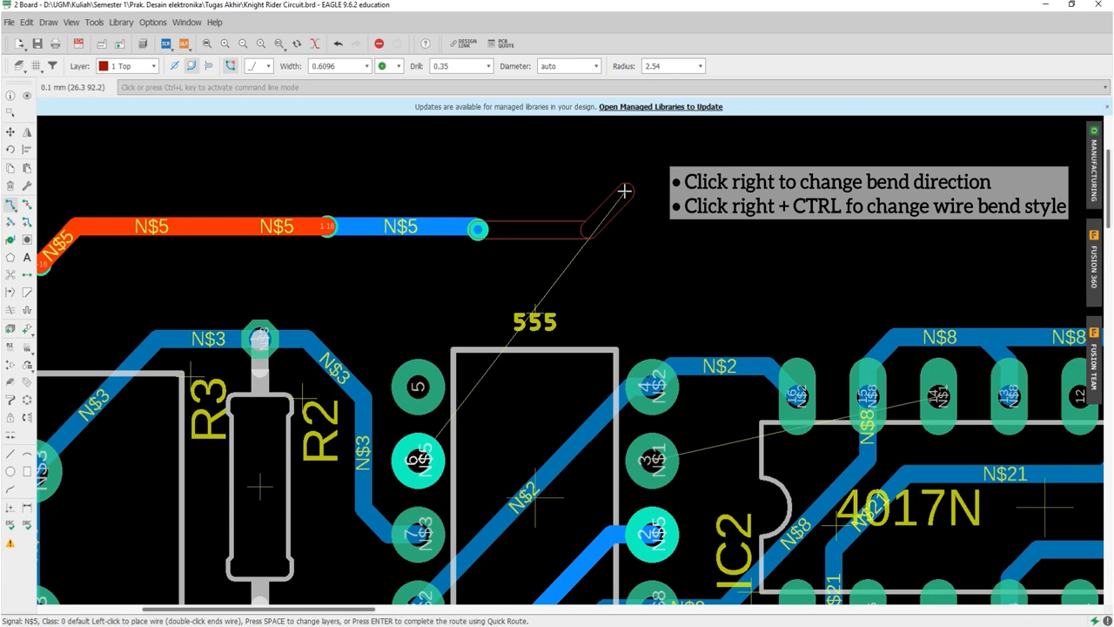
{"action": "right_click", "coordinate": [624, 191]}
{"action": "right_click", "coordinate": [624, 191]}
{"action": "right_click", "coordinate": [624, 191]}
{"action": "right_click", "coordinate": [624, 191]}
{"action": "right_click", "coordinate": [625, 190]}
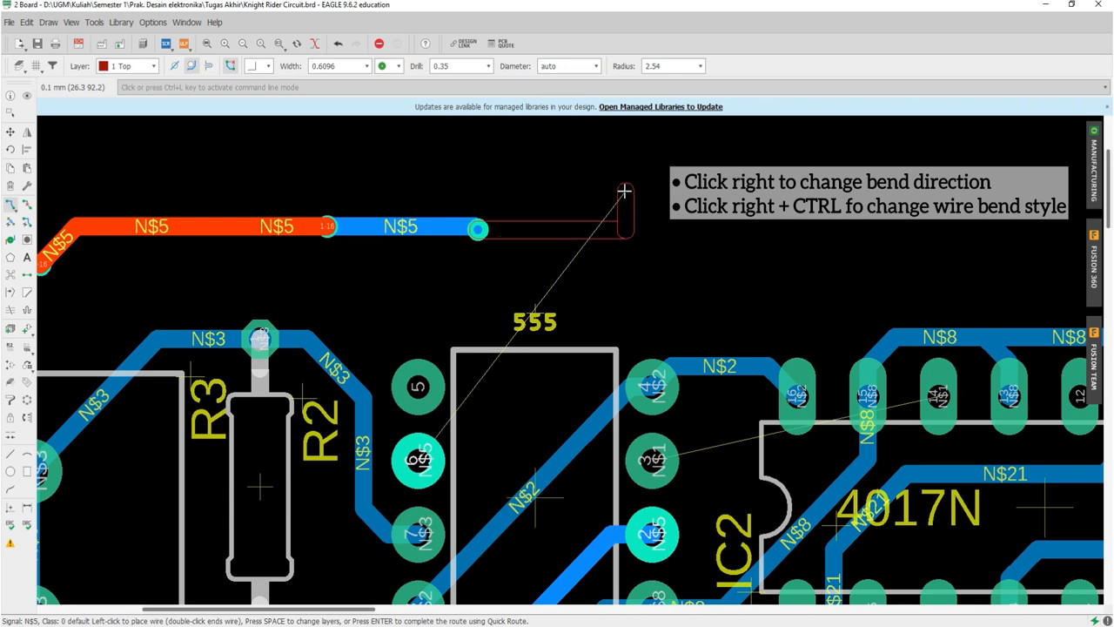
{"action": "right_click", "coordinate": [624, 191], "text": "ctrl"}
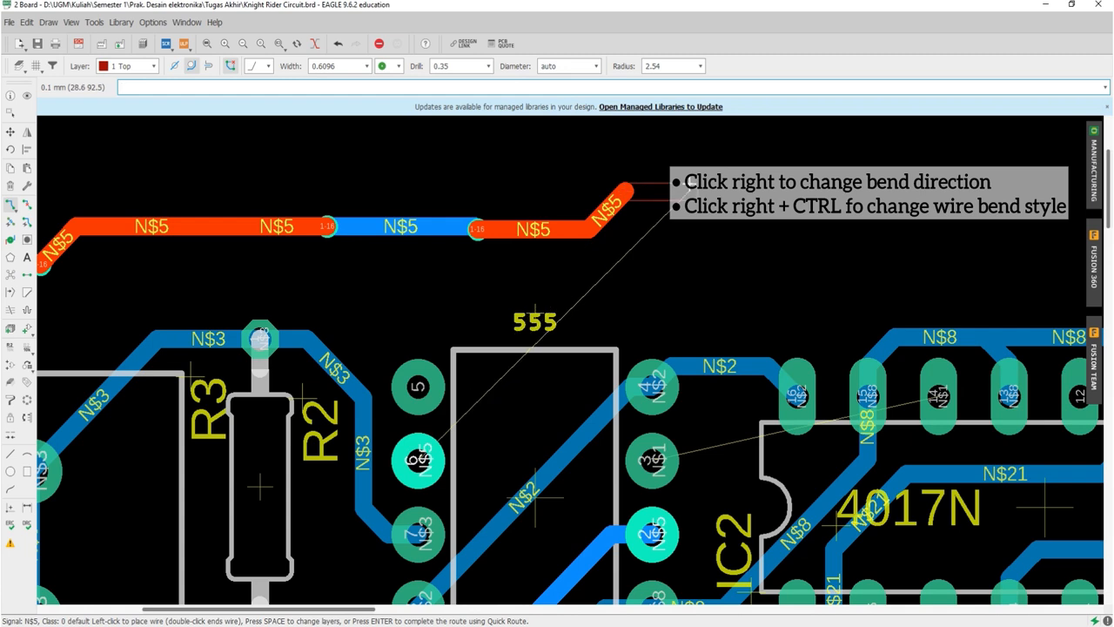
Extend N$5 on 1 Top with curved bends toward the area above the 4017N, and end the route there.
{"action": "right_click", "coordinate": [671, 181], "text": "ctrl"}
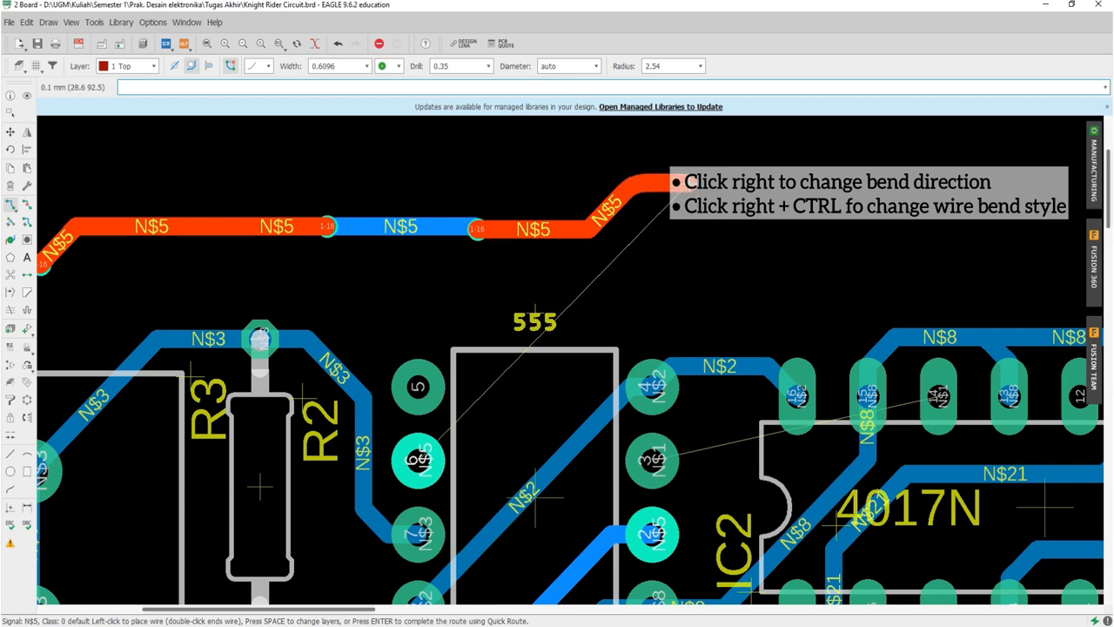
{"action": "left_click", "coordinate": [777, 165]}
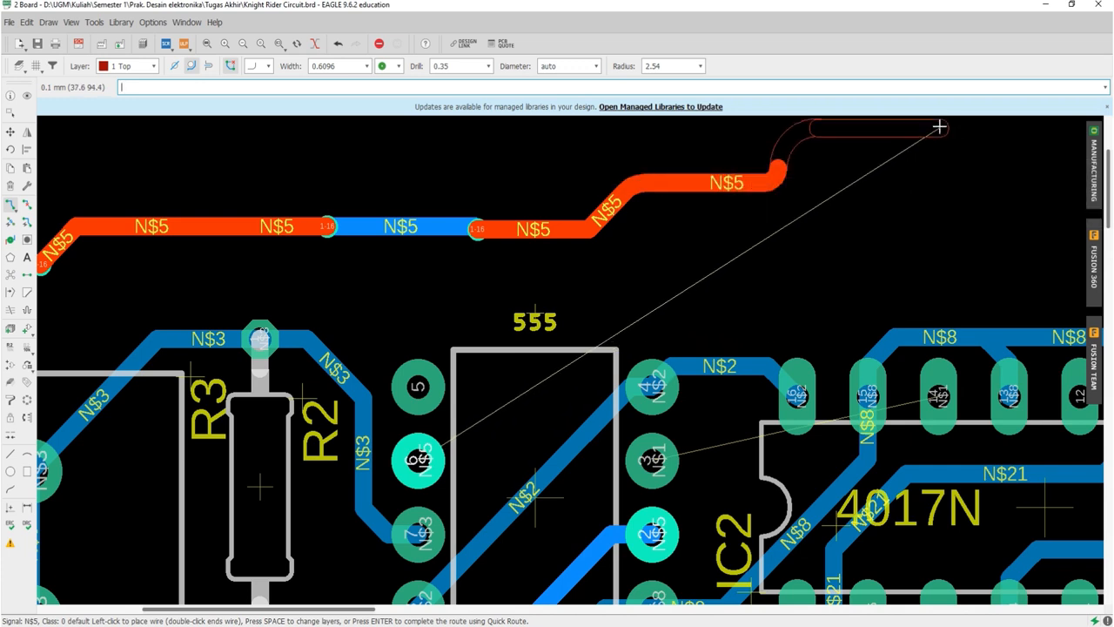
{"action": "left_click", "coordinate": [939, 127]}
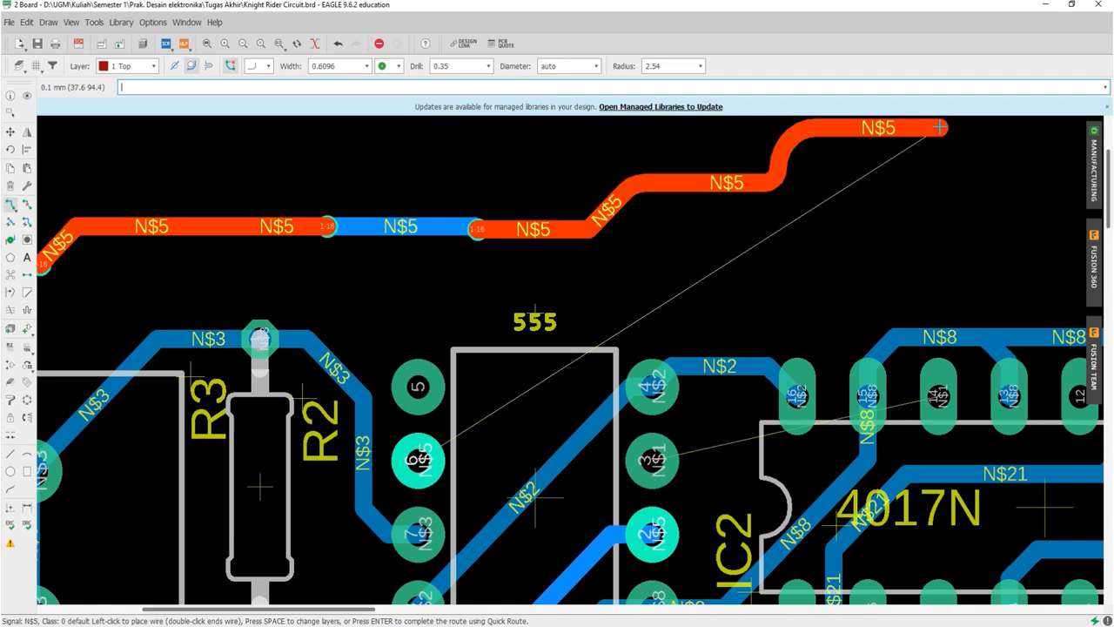
{"action": "left_click", "coordinate": [939, 127]}
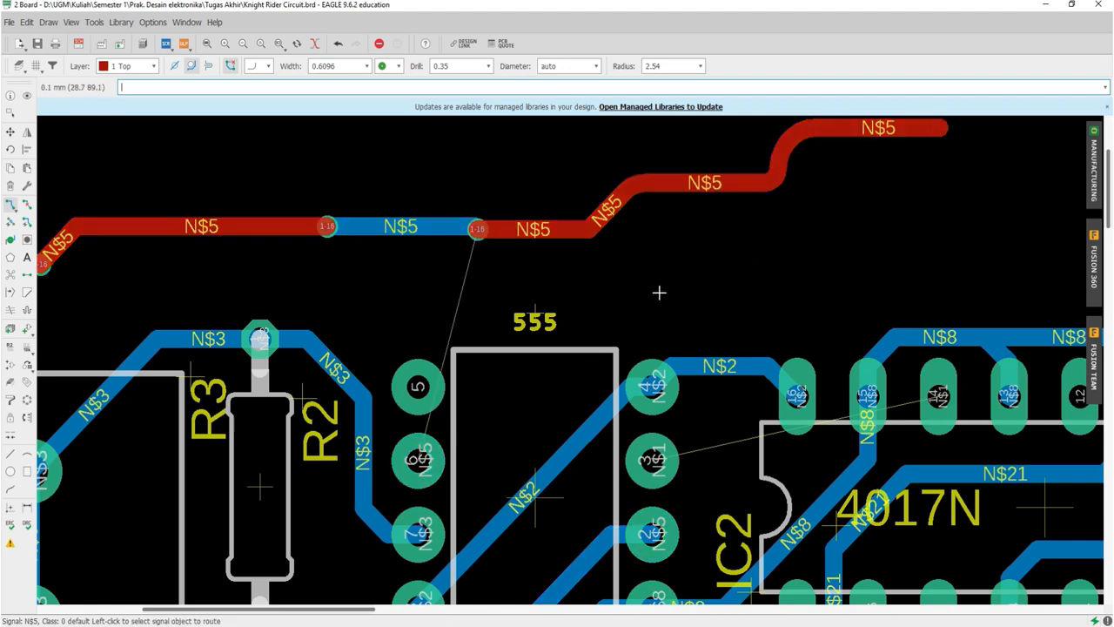
Run Ratsnest and examine the board for the remaining airwires around the 555, R1, the 4017N and the diodes.
{"action": "scroll", "coordinate": [634, 301], "scroll_direction": "down", "scroll_amount": 5}
{"action": "scroll", "coordinate": [770, 404], "scroll_direction": "up", "scroll_amount": 3}
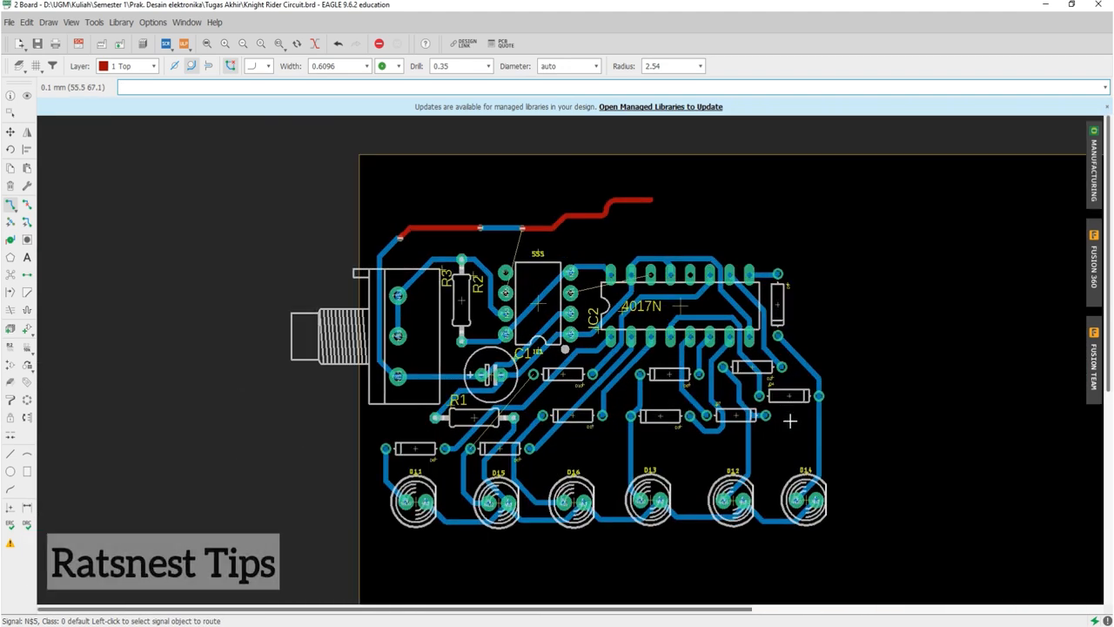
{"action": "scroll", "coordinate": [773, 410], "scroll_direction": "down", "scroll_amount": 1}
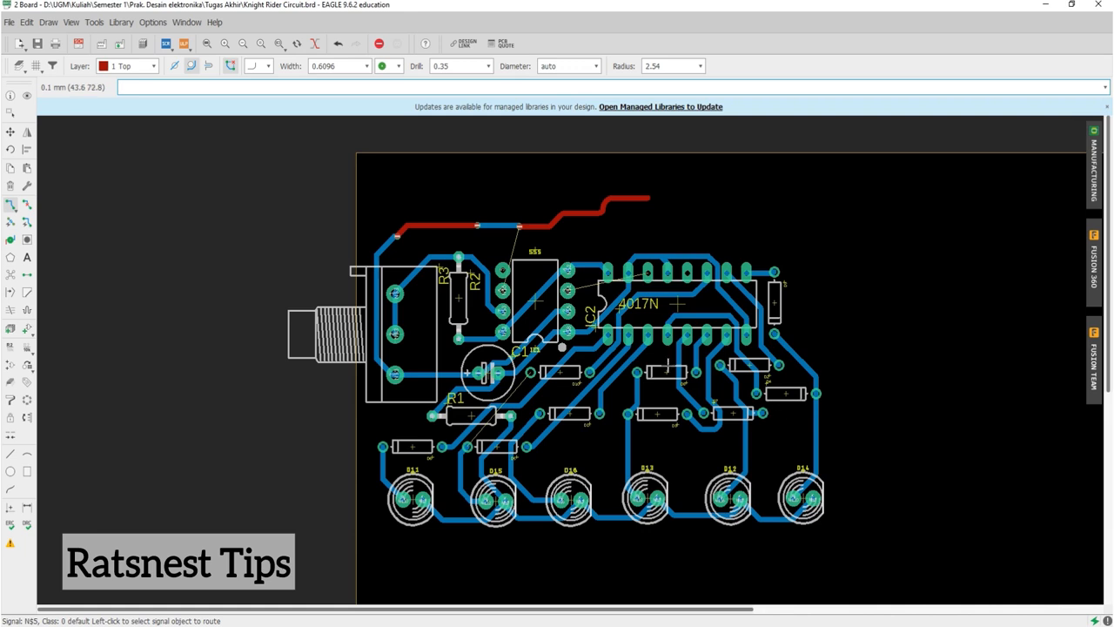
{"action": "left_click", "coordinate": [12, 275]}
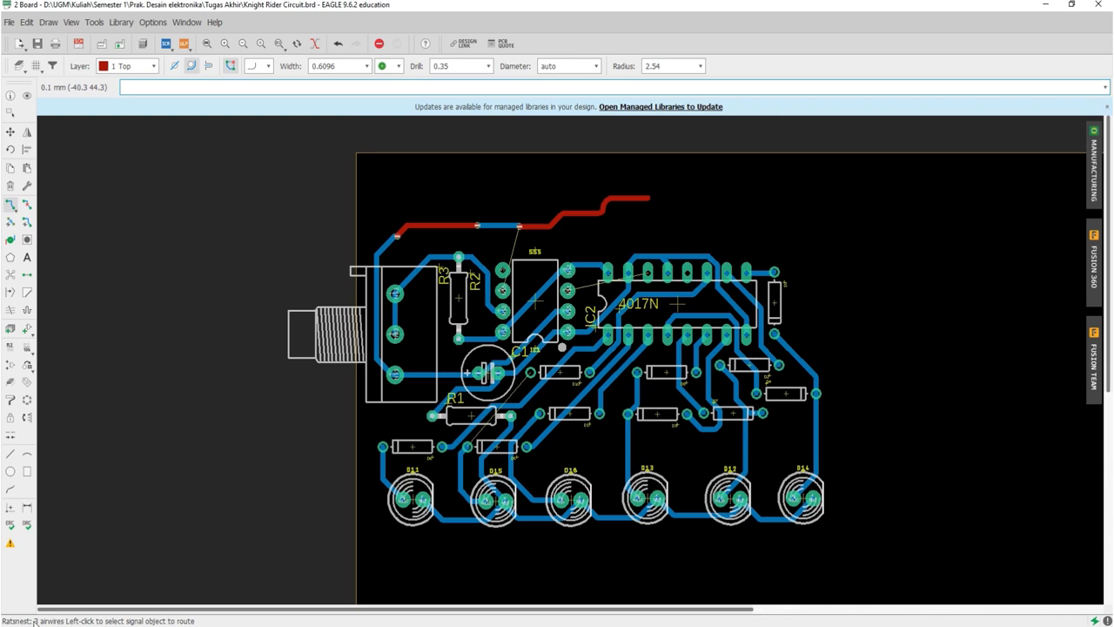
{"action": "scroll", "coordinate": [519, 416], "scroll_direction": "up", "scroll_amount": 4}
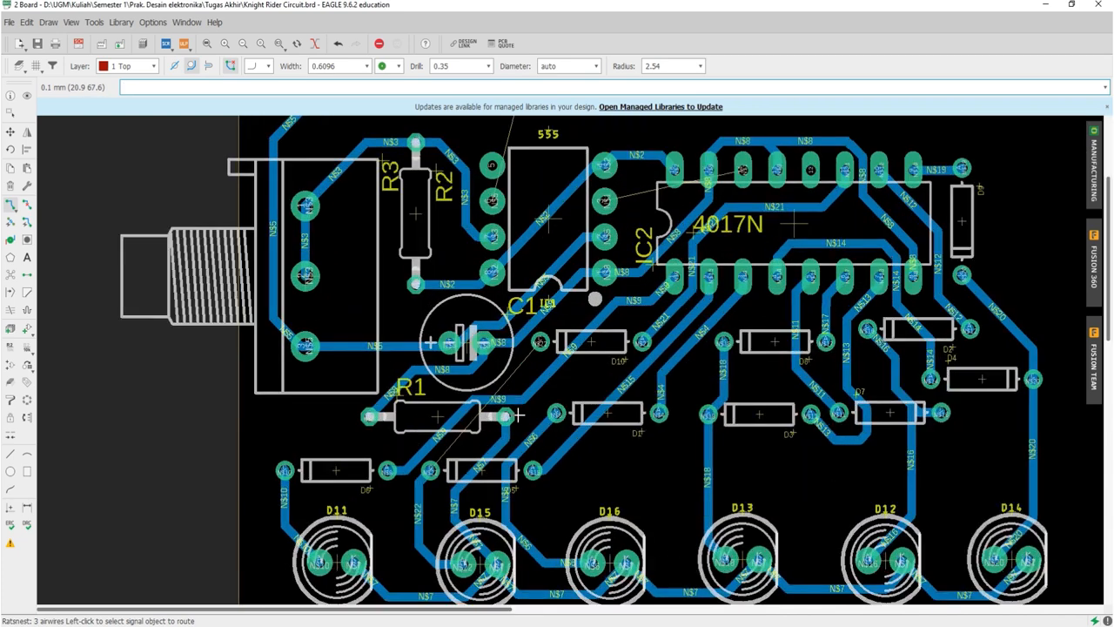
{"action": "scroll", "coordinate": [519, 416], "scroll_direction": "down", "scroll_amount": 1}
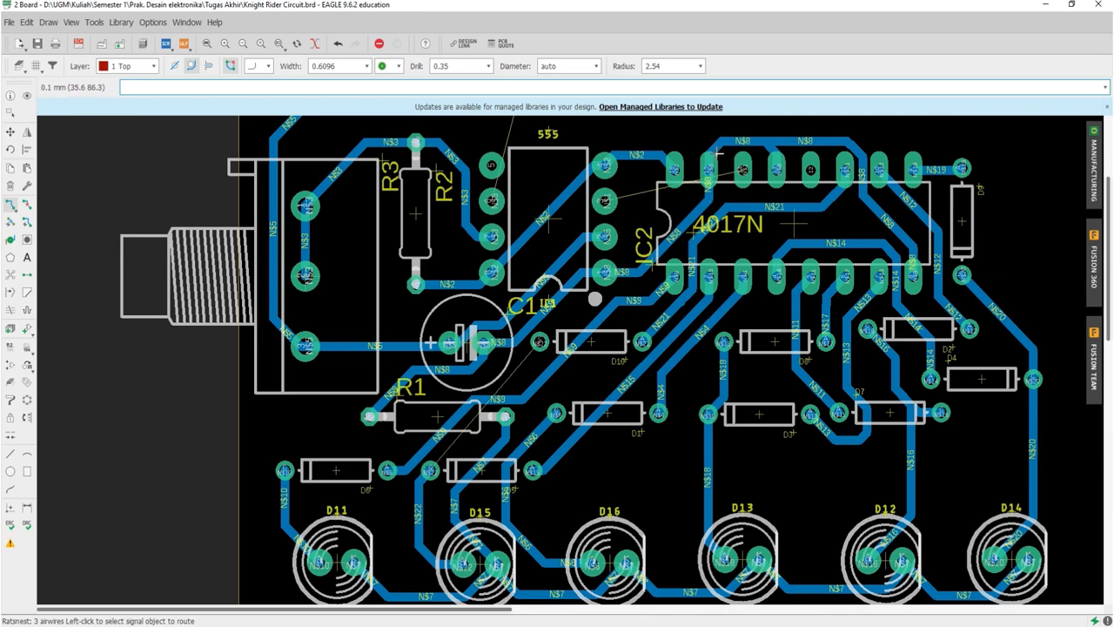
{"action": "scroll", "coordinate": [578, 284], "scroll_direction": "down", "scroll_amount": 4}
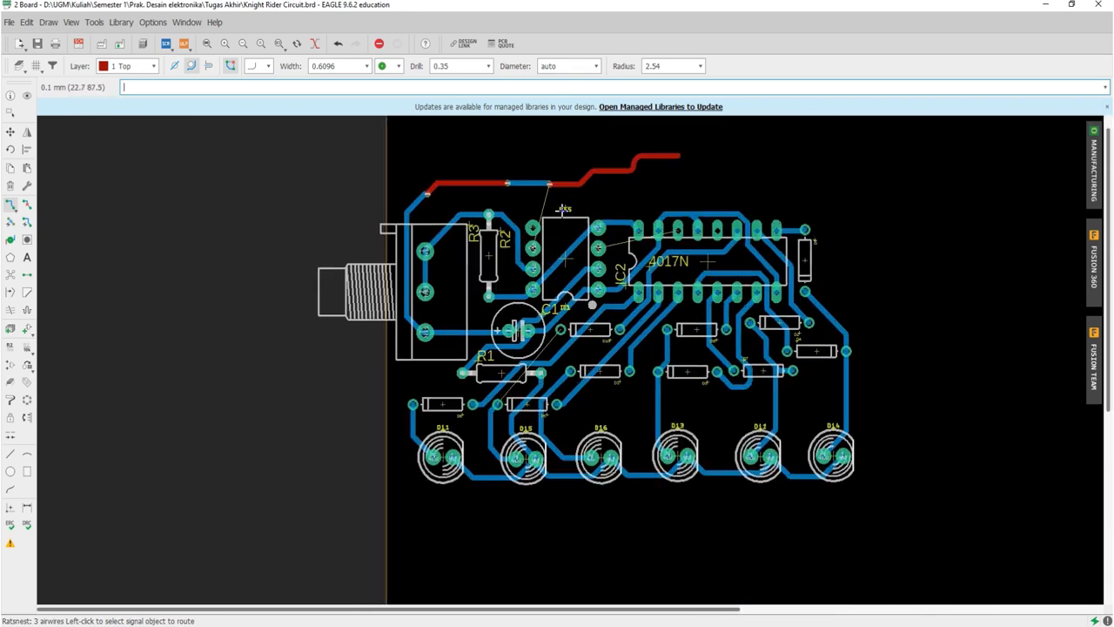
Route N$5 on 1 Top from the 555's pin 6 up to the via above the chip, and recalculate the ratsnest.
{"action": "scroll", "coordinate": [557, 211], "scroll_direction": "up", "scroll_amount": 7}
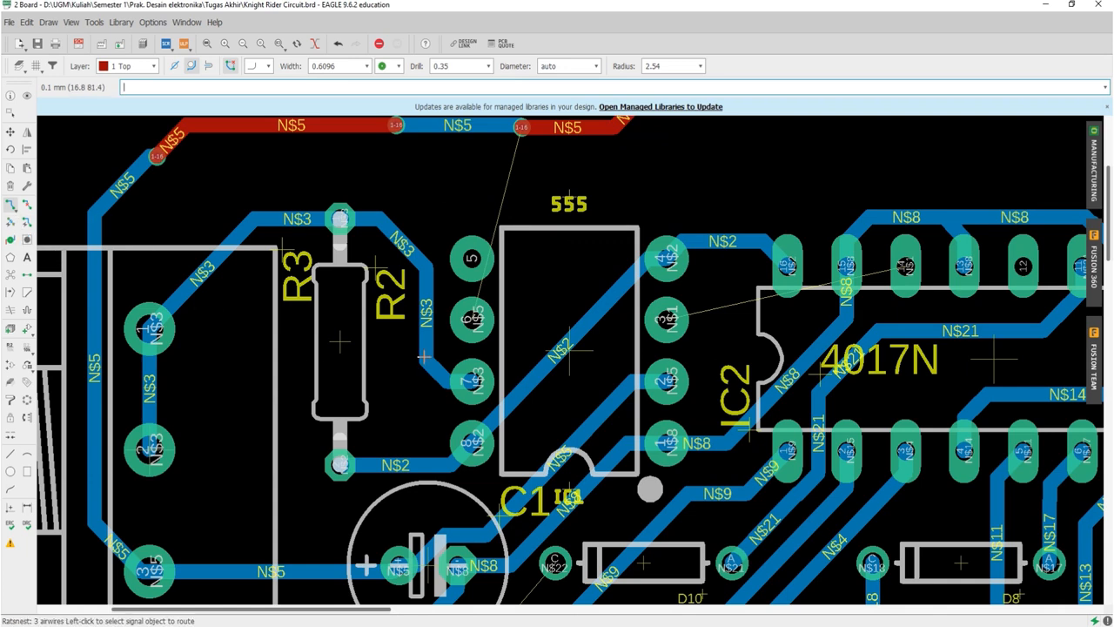
{"action": "left_click", "coordinate": [473, 324]}
{"action": "scroll", "coordinate": [478, 324], "scroll_direction": "down", "scroll_amount": 2}
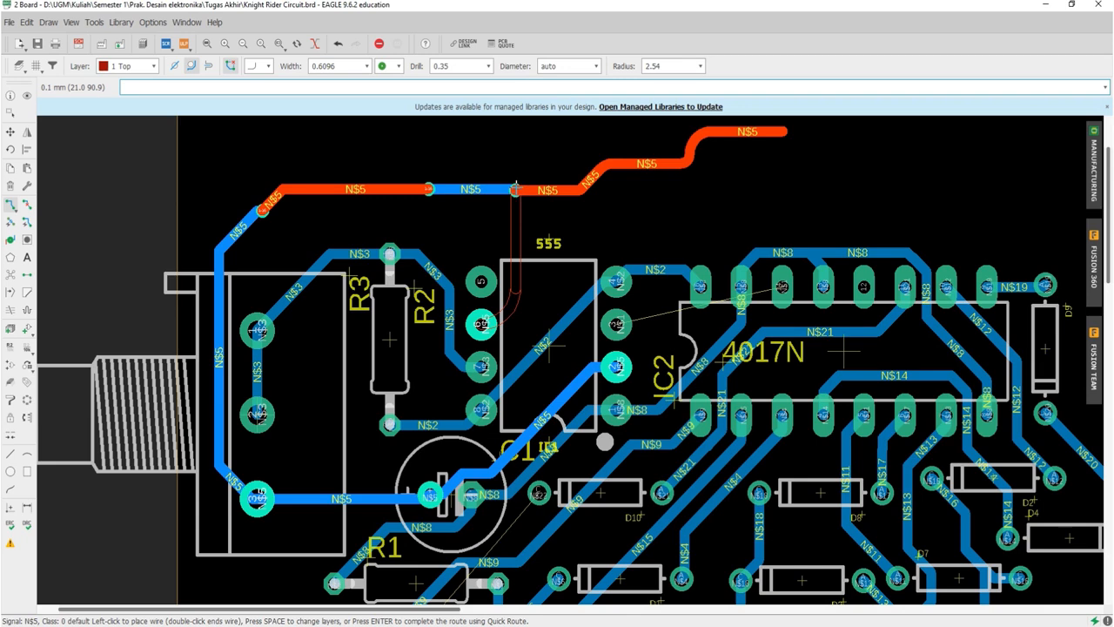
{"action": "left_click", "coordinate": [517, 189]}
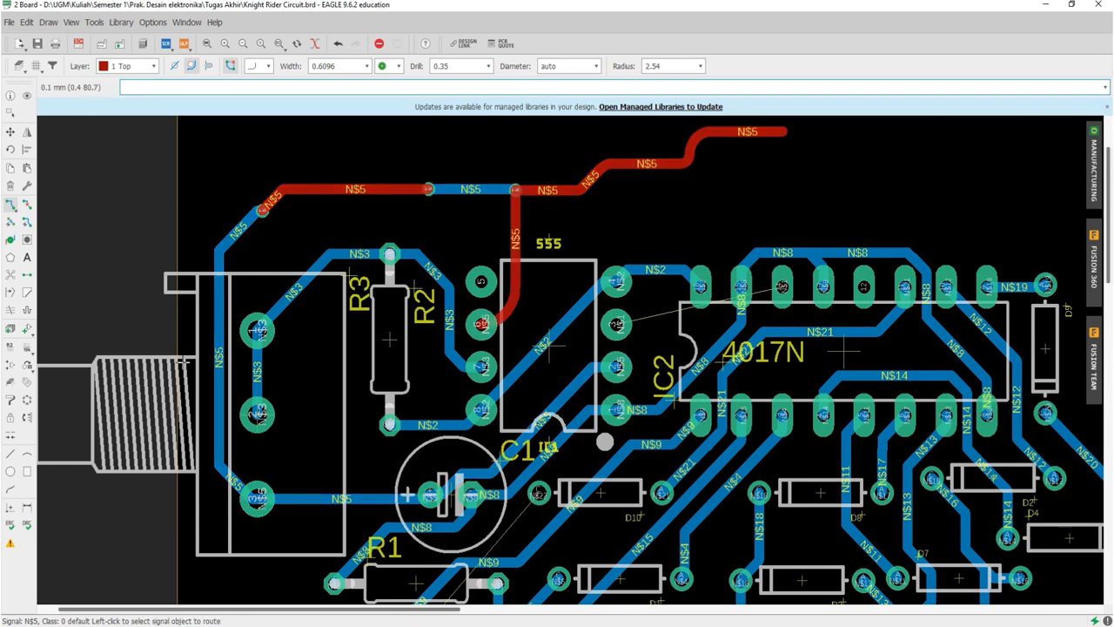
{"action": "left_click", "coordinate": [9, 277]}
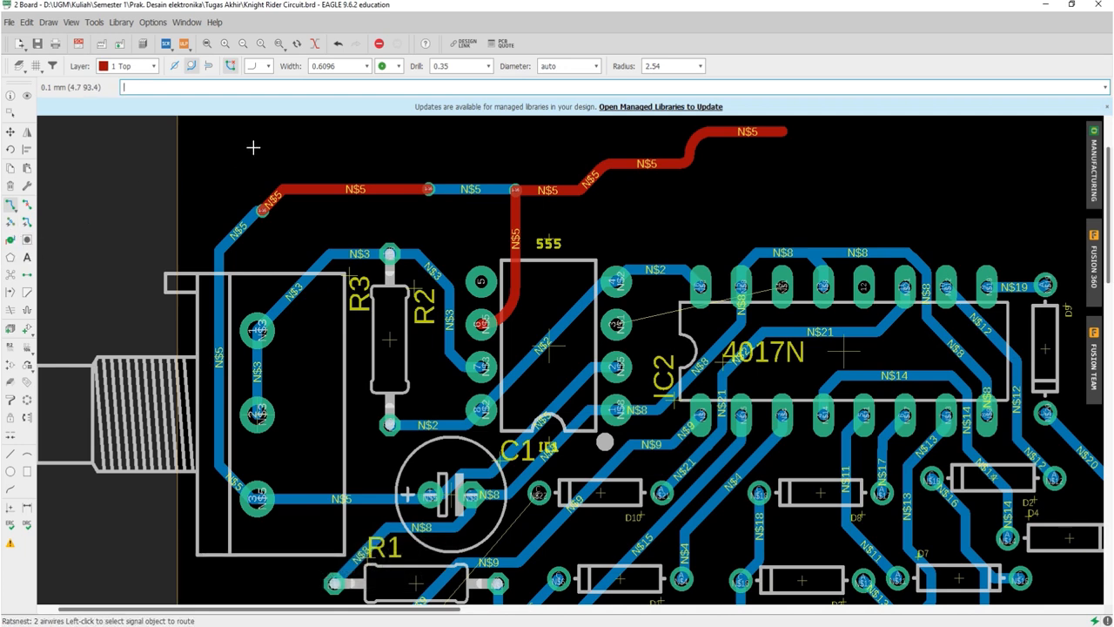
Rip up the dangling N$5 segments on 1 Top that run from above the 555 toward the 4017N.
{"action": "left_click", "coordinate": [26, 204]}
{"action": "left_click", "coordinate": [565, 189]}
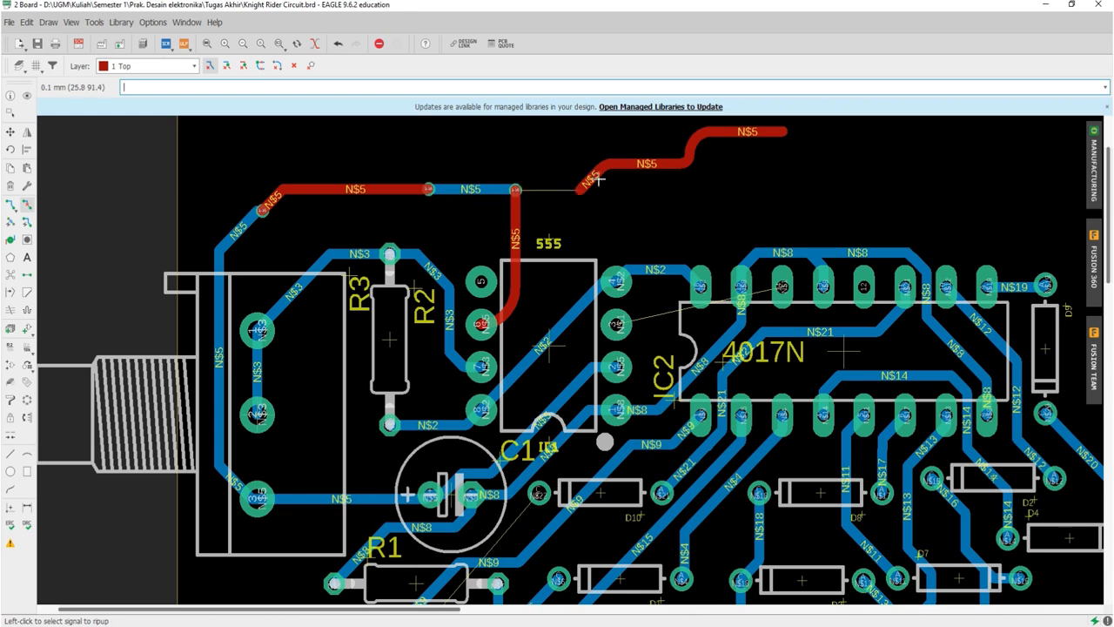
{"action": "left_click", "coordinate": [599, 179]}
{"action": "left_click", "coordinate": [641, 164]}
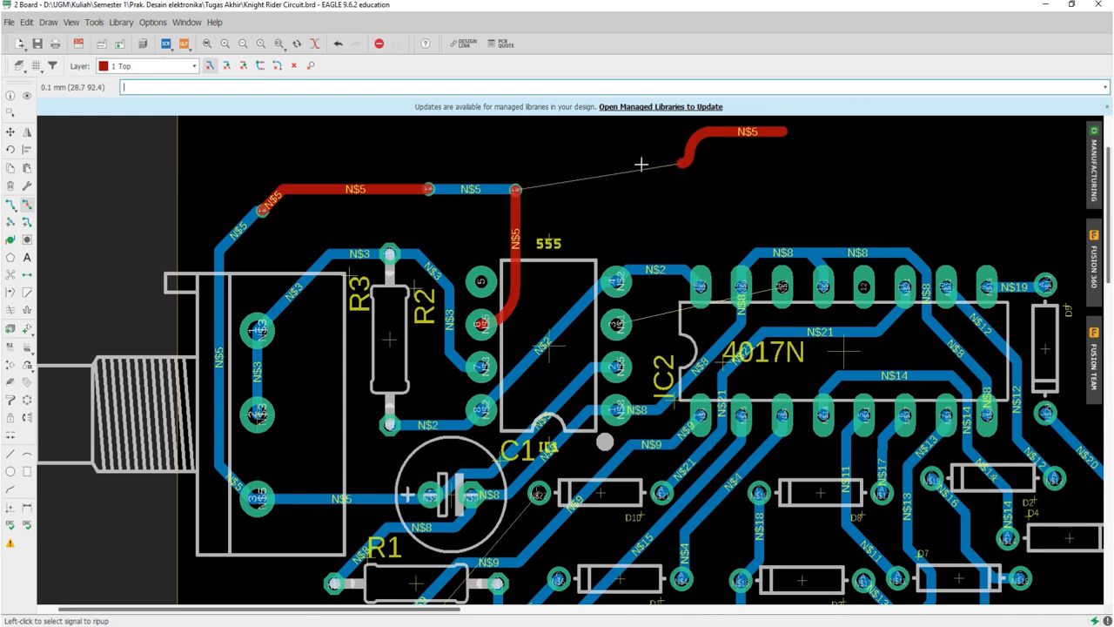
{"action": "left_click", "coordinate": [689, 155]}
{"action": "left_click", "coordinate": [720, 130]}
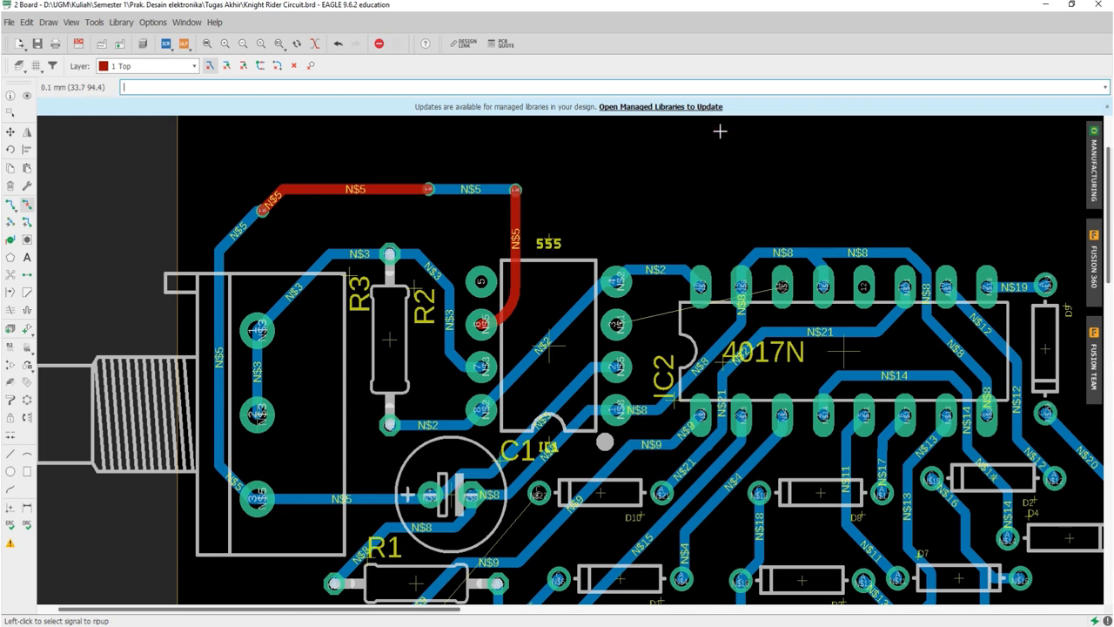
Hide all airwires on the board with the command ratsnest !
{"action": "scroll", "coordinate": [720, 131], "scroll_direction": "down", "scroll_amount": 4}
{"action": "scroll", "coordinate": [554, 362], "scroll_direction": "up", "scroll_amount": 3}
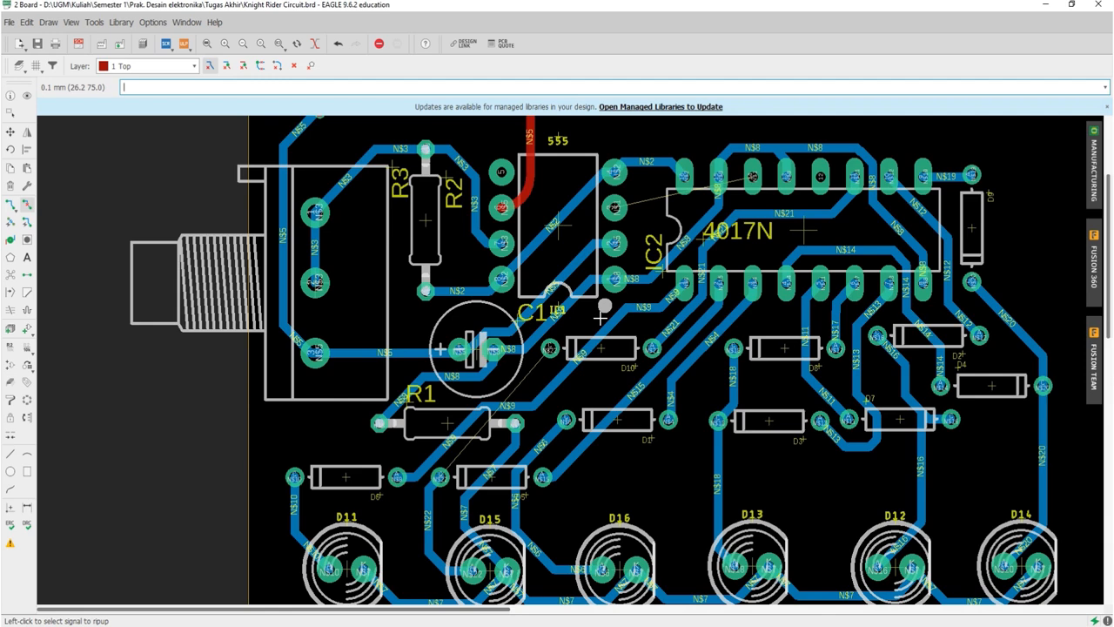
{"action": "scroll", "coordinate": [600, 318], "scroll_direction": "down", "scroll_amount": 2}
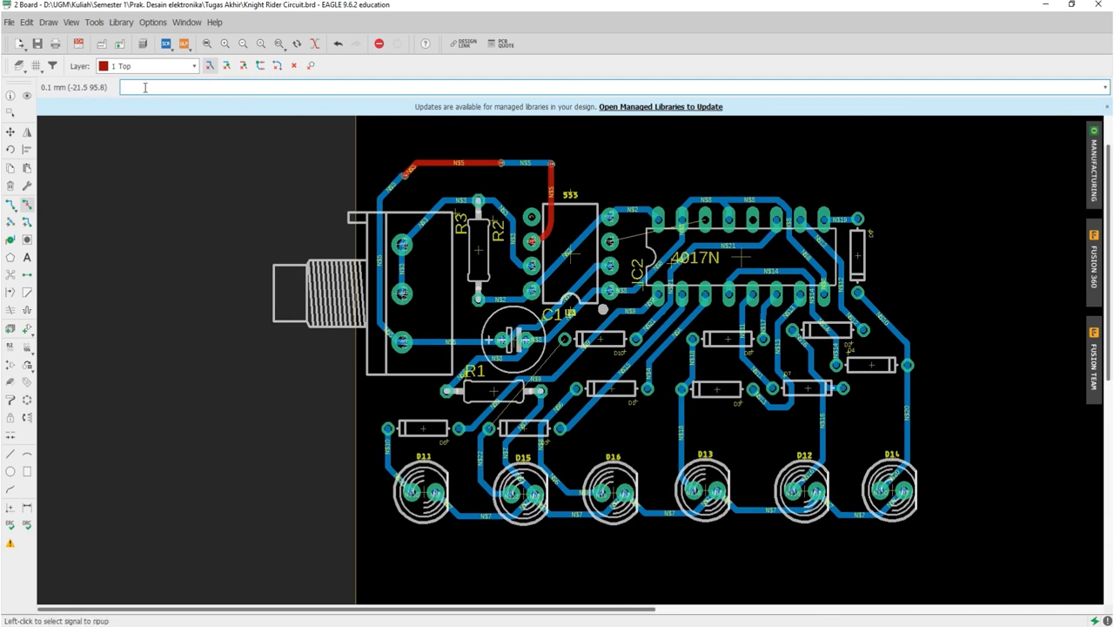
{"action": "type", "text": "rast"}
{"action": "type", "text": "nest !"}
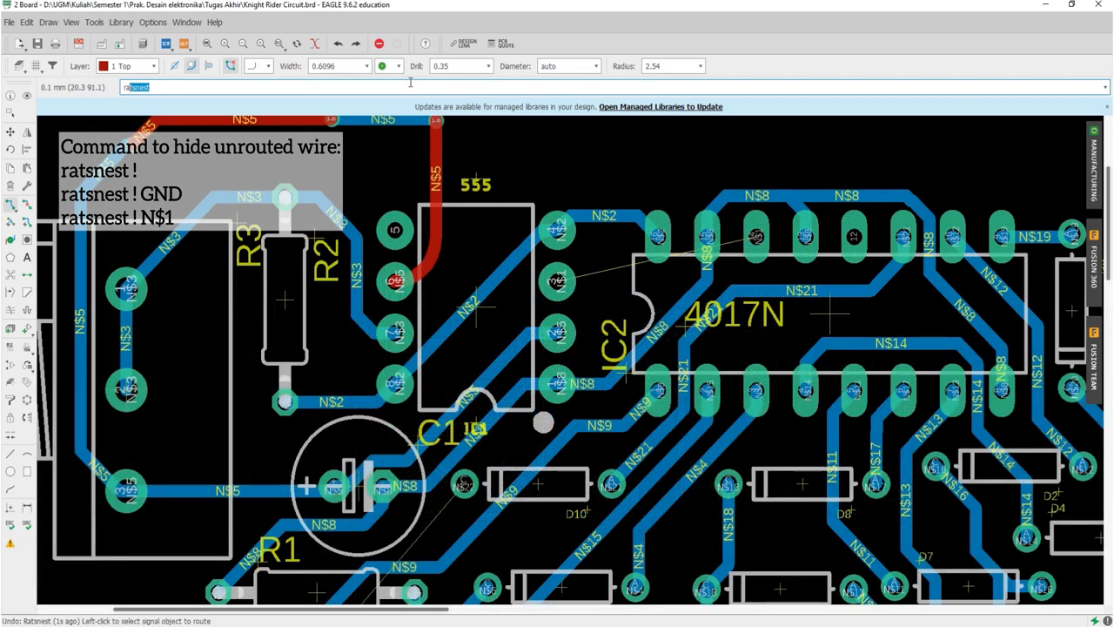
Try to hide the GND airwires with ratsnest ! GND, and the VCC airwires with ratsnest ! VCC.
{"action": "type", "text": "ras"}
{"action": "key", "text": "BackSpace"}
{"action": "type", "text": "tsnest ! GND"}
{"action": "key", "text": "Return"}
{"action": "type", "text": "ra"}
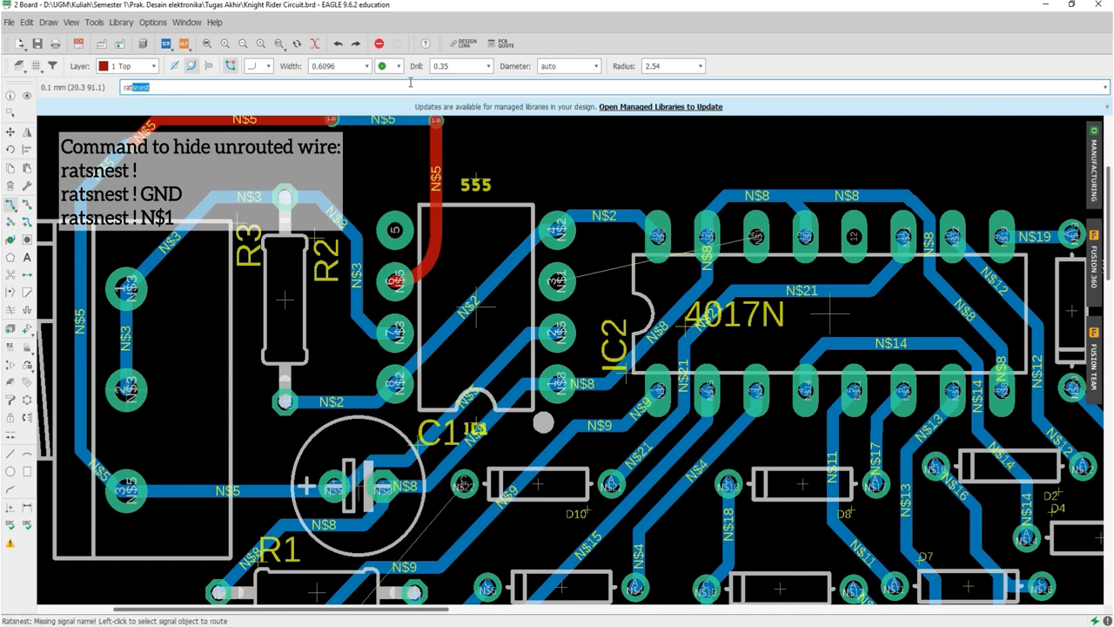
{"action": "type", "text": "tsnest VC"}
{"action": "key", "text": "BackSpace"}
{"action": "key", "text": "BackSpace"}
{"action": "key", "text": "BackSpace"}
{"action": "type", "text": "! VCC"}
{"action": "key", "text": "Return"}
Hide the N$1 airwire between the 555 and the 4017N with the command ratsnest ! N$1.
{"action": "type", "text": "ratsnest N"}
{"action": "type", "text": "$"}
{"action": "key", "text": "BackSpace"}
{"action": "key", "text": "BackSpace"}
{"action": "key", "text": "BackSpace"}
{"action": "key", "text": "Return"}
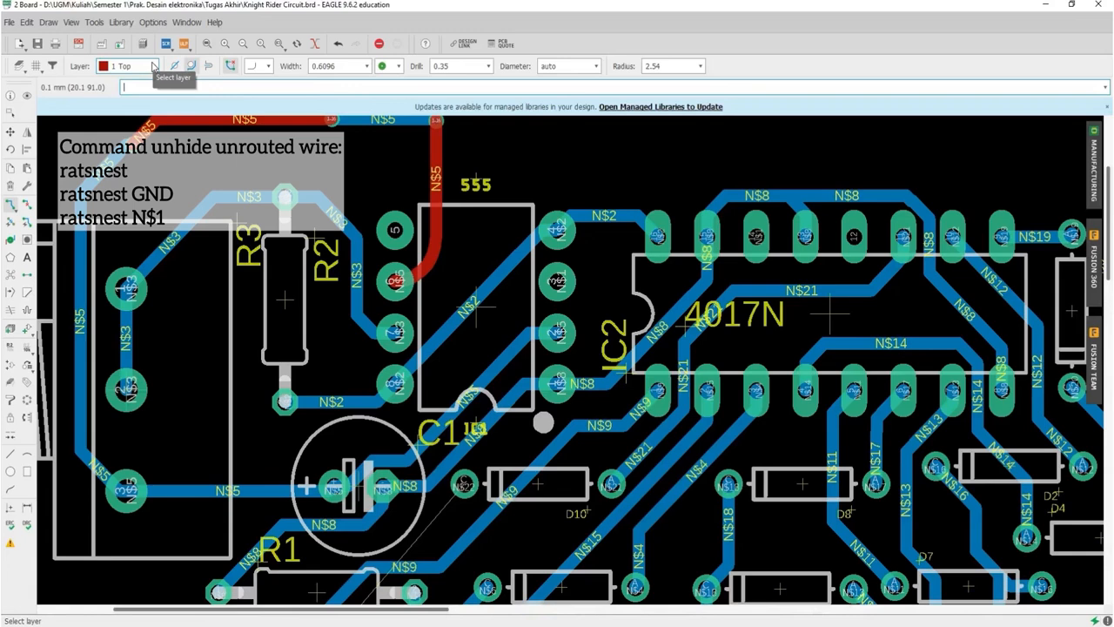
Show the N$1 airwire again with the command ratsnest N$1.
{"action": "type", "text": "ratsnest N$1"}
{"action": "key", "text": "Return"}
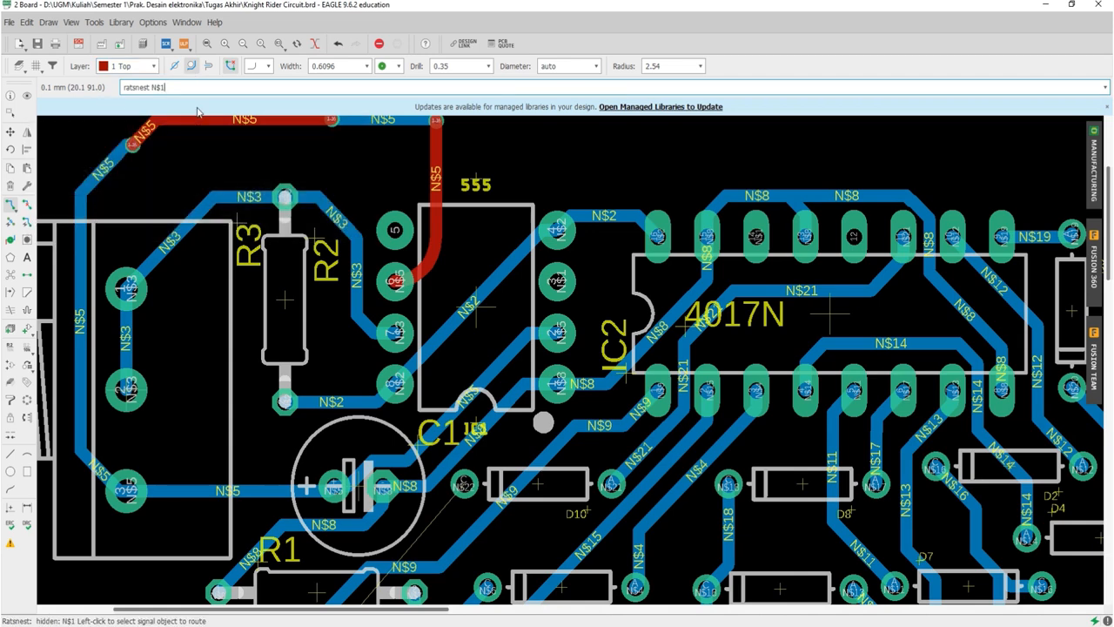
{"action": "key", "text": "Return"}
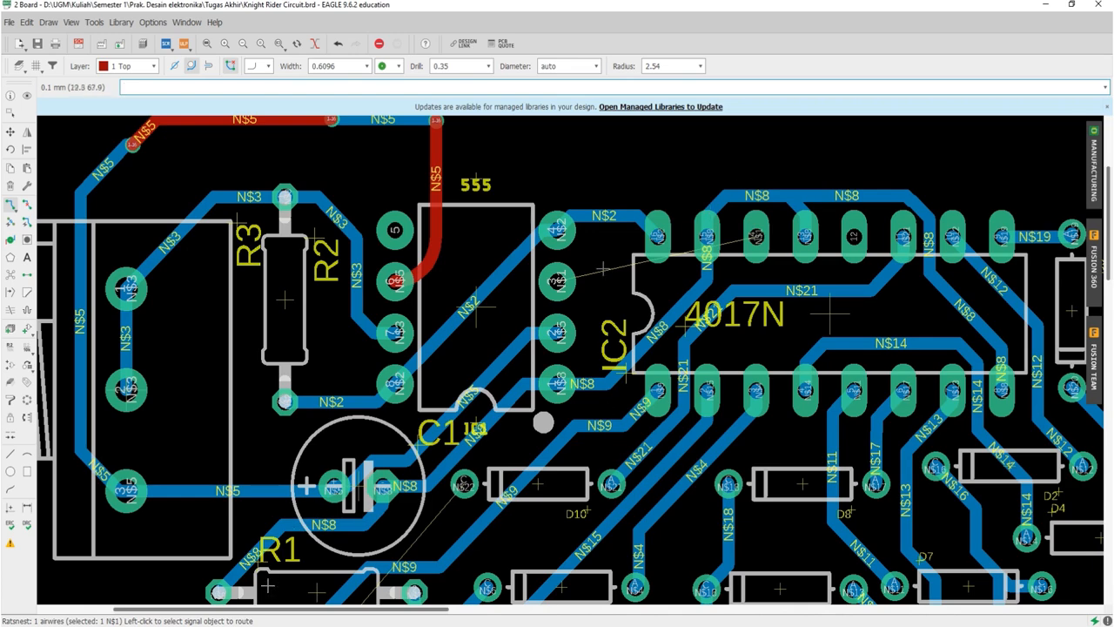
{"action": "scroll", "coordinate": [603, 269], "scroll_direction": "down", "scroll_amount": 3}
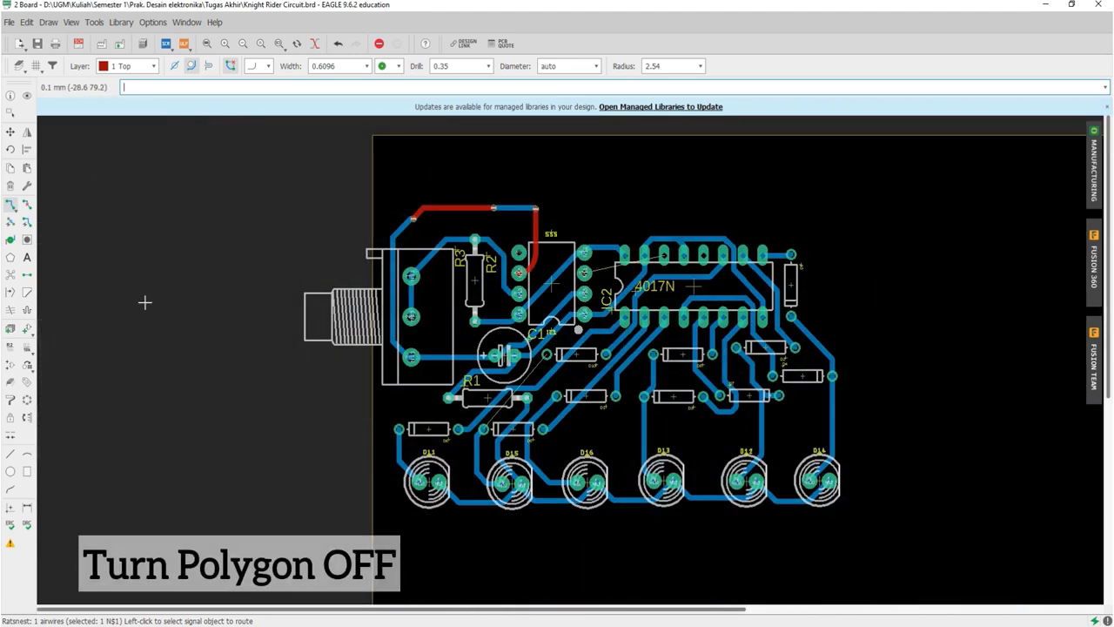
{"action": "left_click", "coordinate": [11, 258]}
{"action": "scroll", "coordinate": [358, 237], "scroll_direction": "up", "scroll_amount": 2}
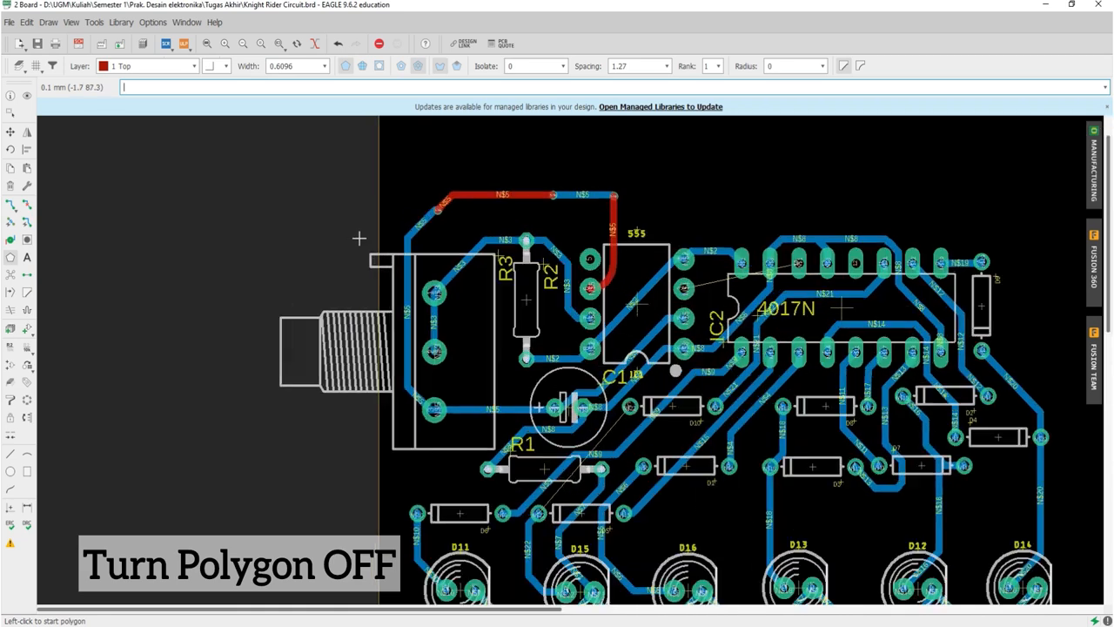
{"action": "scroll", "coordinate": [376, 168], "scroll_direction": "up", "scroll_amount": 4}
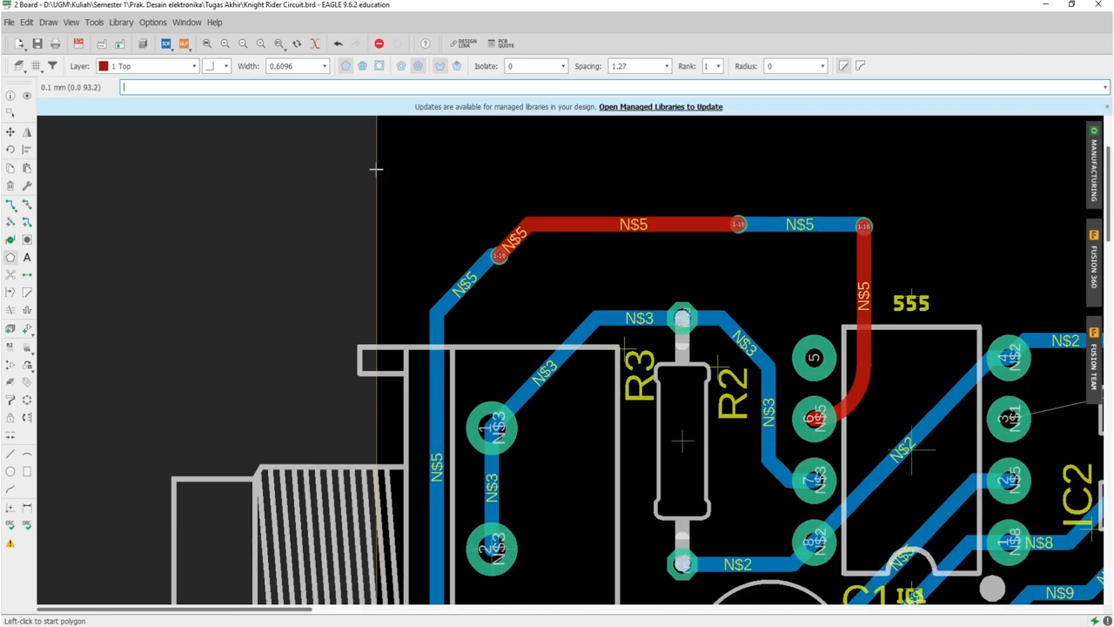
{"action": "left_click", "coordinate": [376, 168]}
{"action": "scroll", "coordinate": [379, 210], "scroll_direction": "down", "scroll_amount": 3}
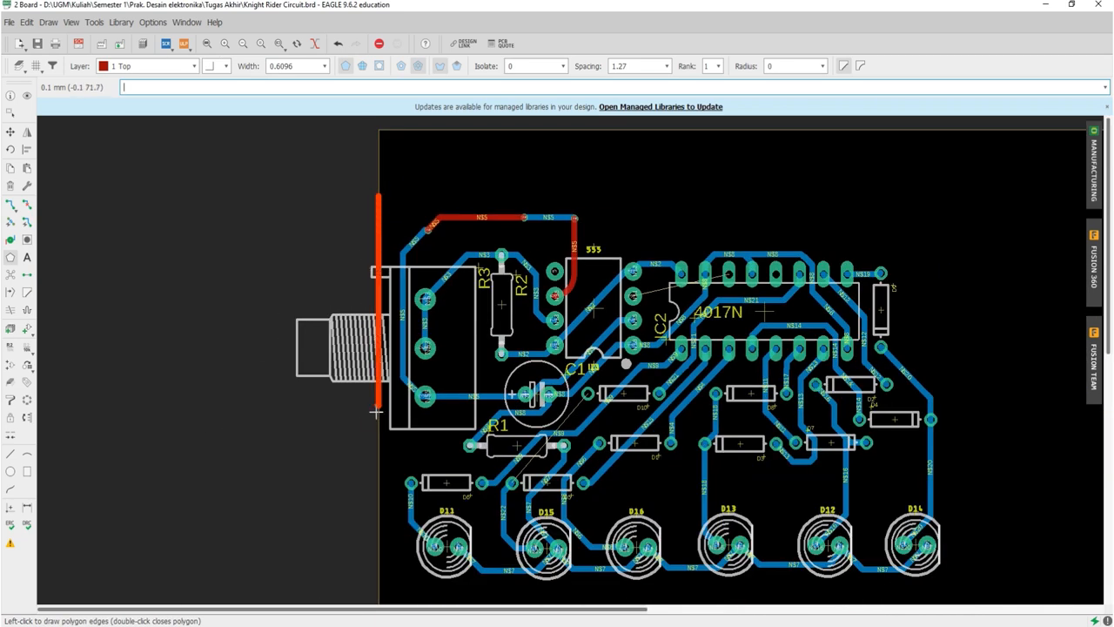
{"action": "left_click", "coordinate": [407, 597]}
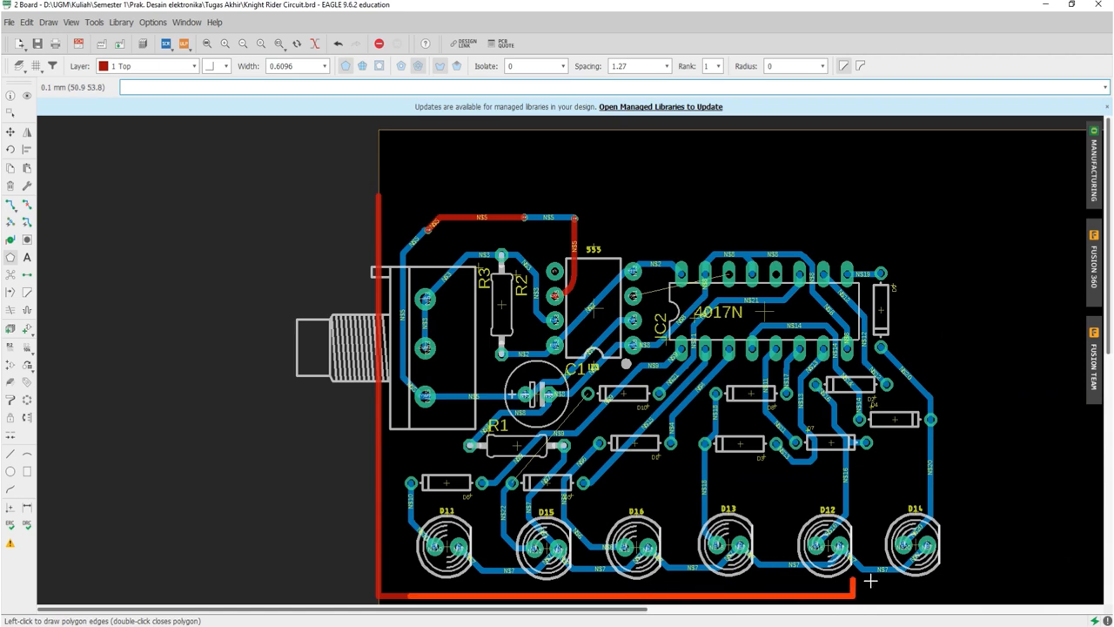
{"action": "left_click", "coordinate": [974, 563]}
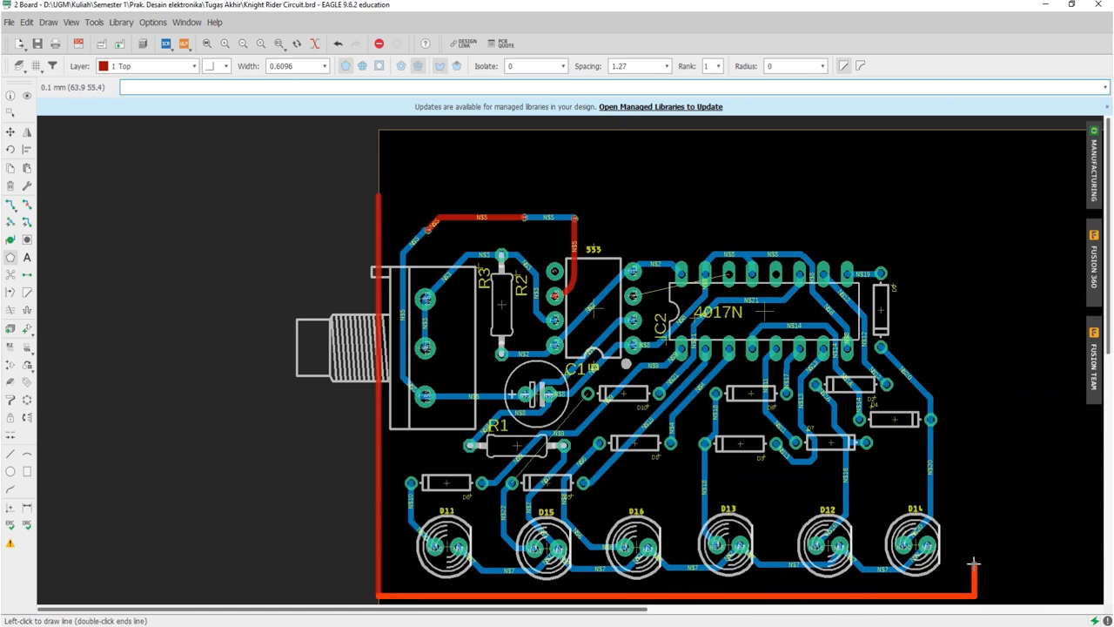
{"action": "key", "text": "ctrl+z"}
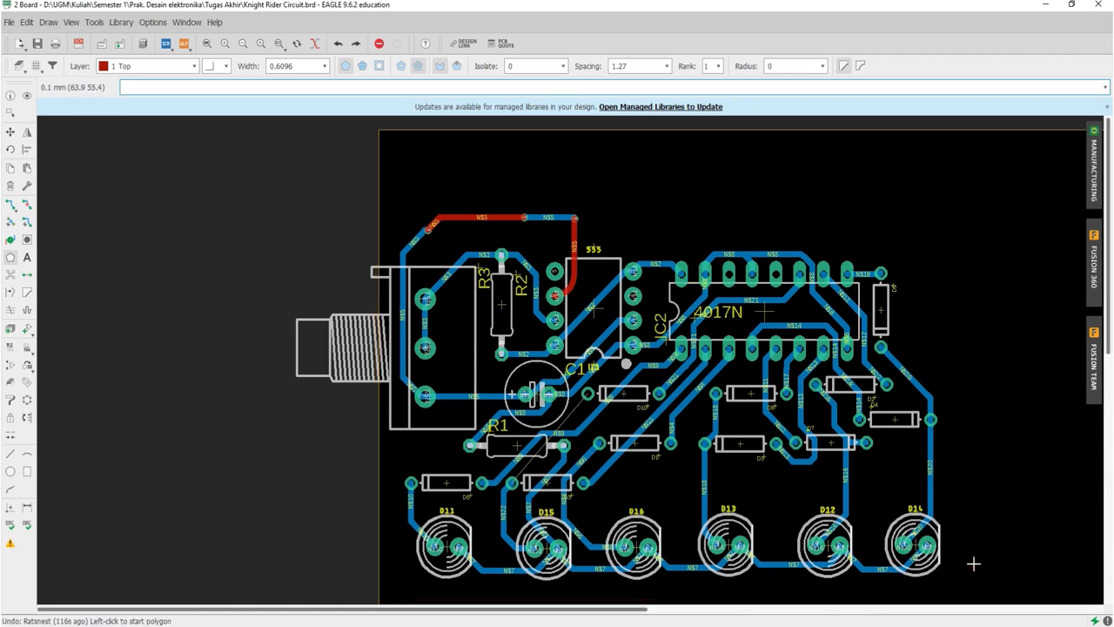
Draw a closed rectangular polygon on 16 Bottom around the routed circuit, with width 0.4064 and spacing 1.27, and name its signal GND.
{"action": "left_click", "coordinate": [359, 214]}
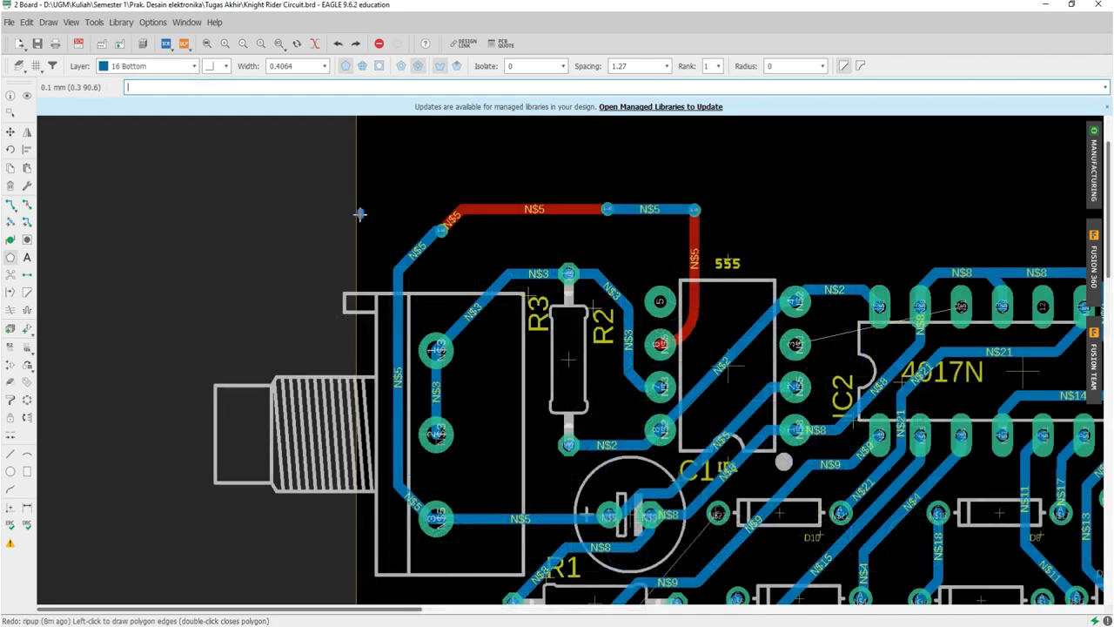
{"action": "scroll", "coordinate": [361, 332], "scroll_direction": "down", "scroll_amount": 4}
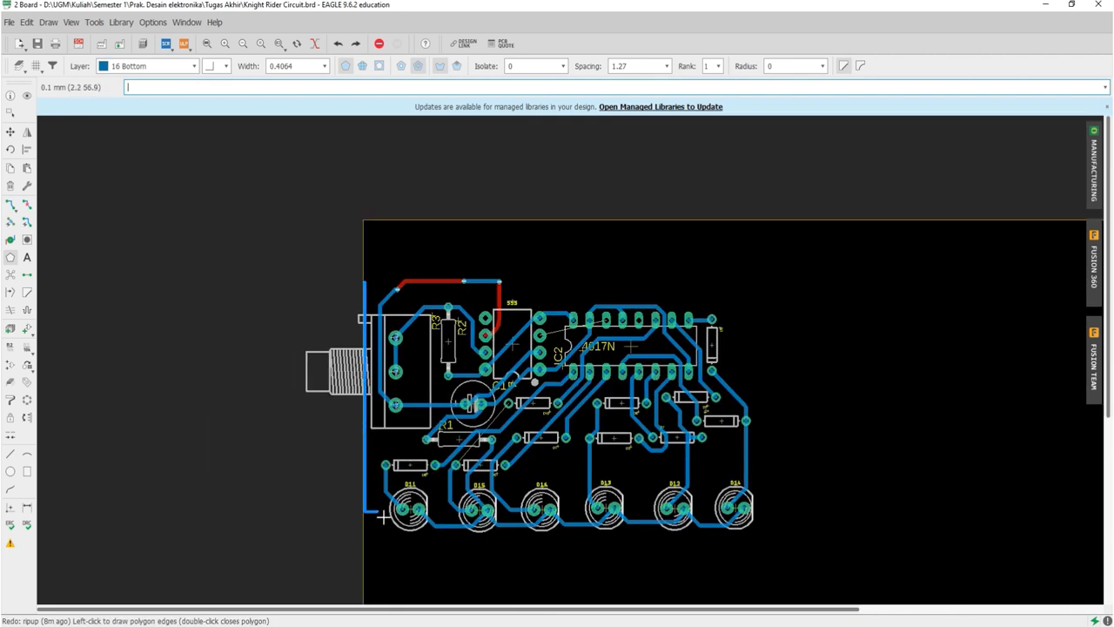
{"action": "left_click", "coordinate": [557, 556]}
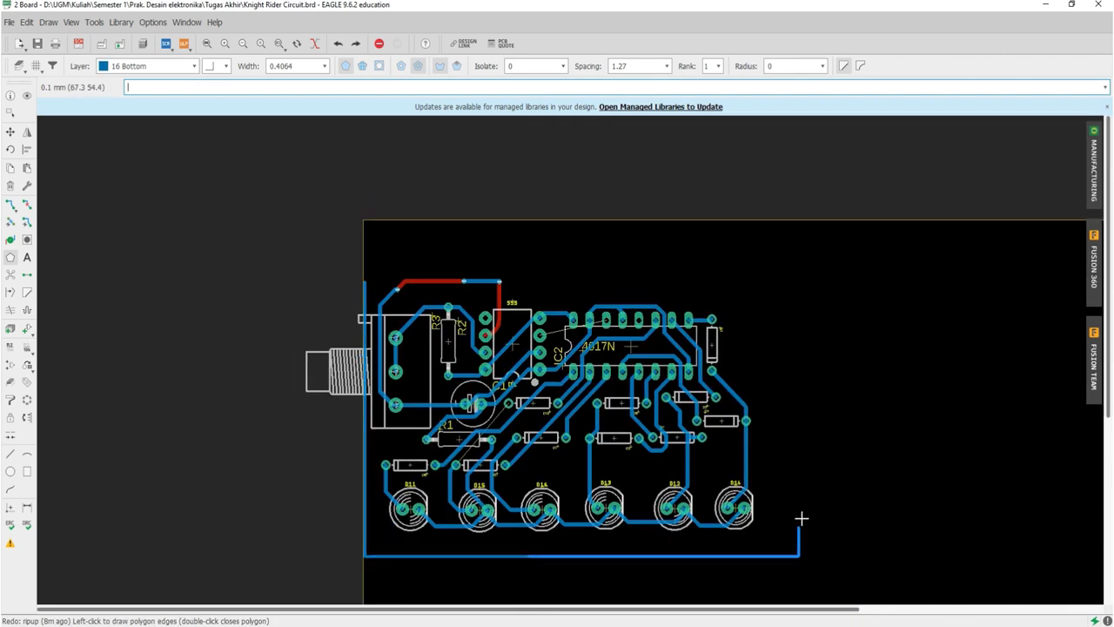
{"action": "left_click", "coordinate": [775, 342]}
{"action": "scroll", "coordinate": [573, 259], "scroll_direction": "up", "scroll_amount": 2}
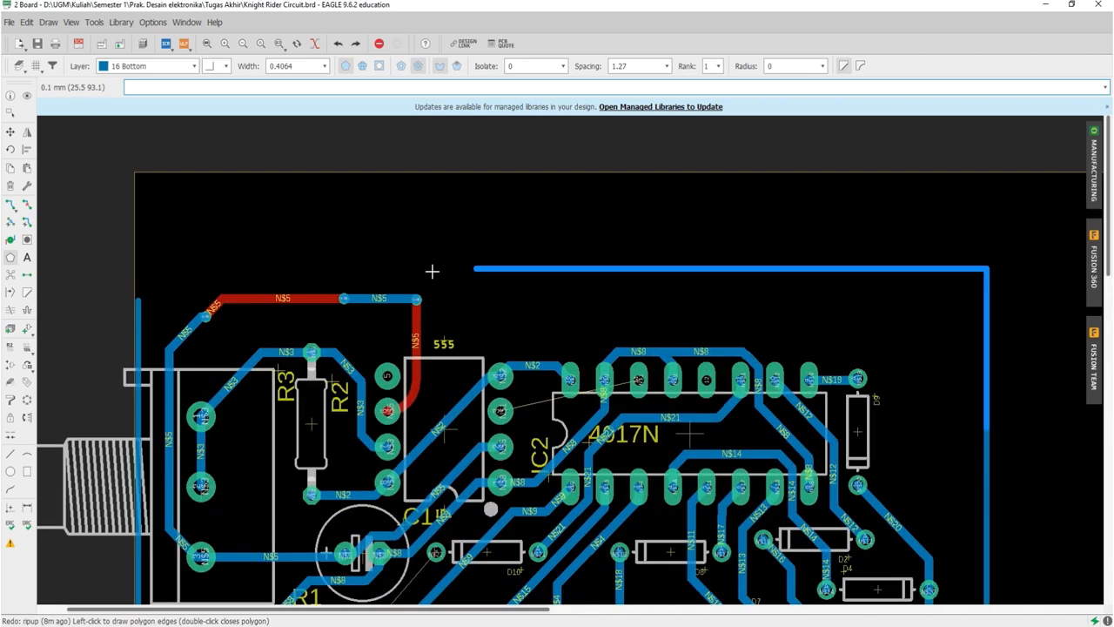
{"action": "scroll", "coordinate": [432, 272], "scroll_direction": "up", "scroll_amount": 1}
{"action": "scroll", "coordinate": [63, 280], "scroll_direction": "up", "scroll_amount": 1}
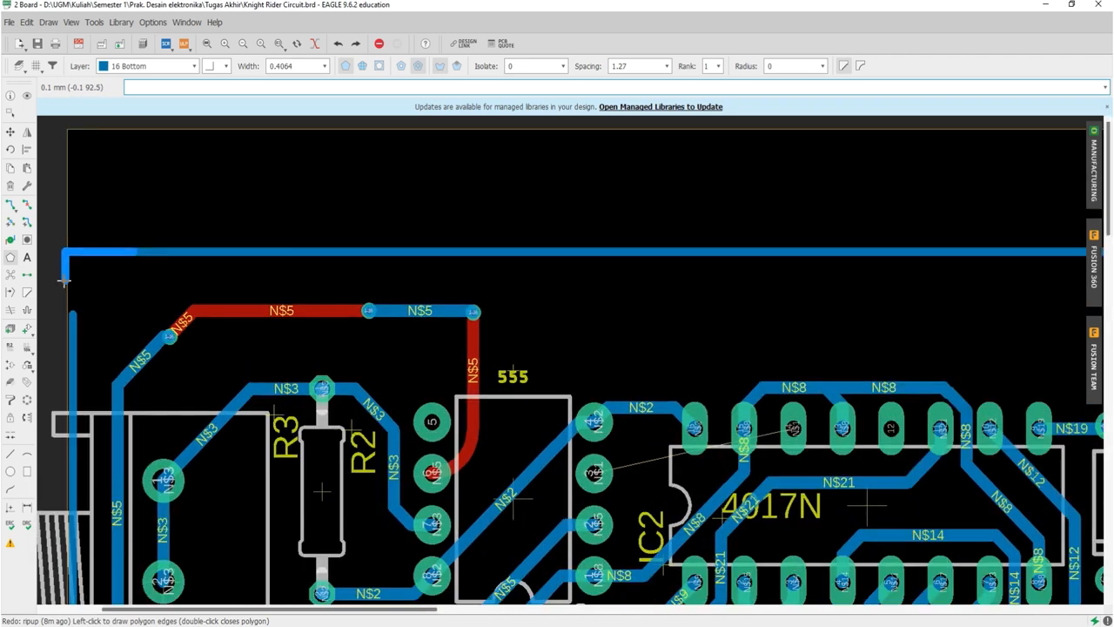
{"action": "scroll", "coordinate": [63, 280], "scroll_direction": "up", "scroll_amount": 3}
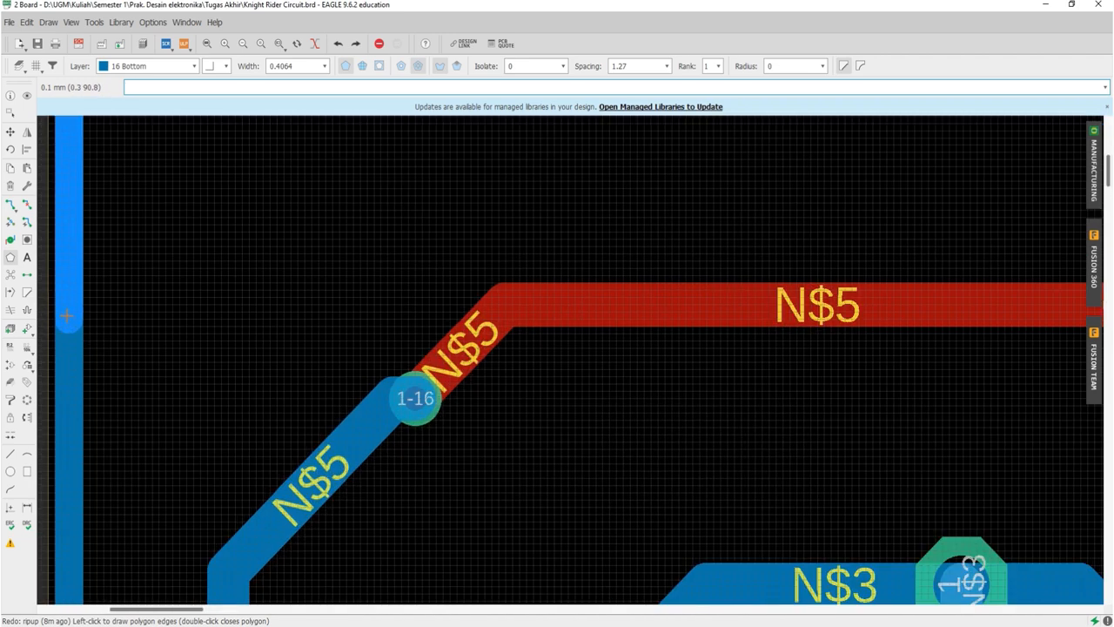
{"action": "double_click", "coordinate": [67, 317]}
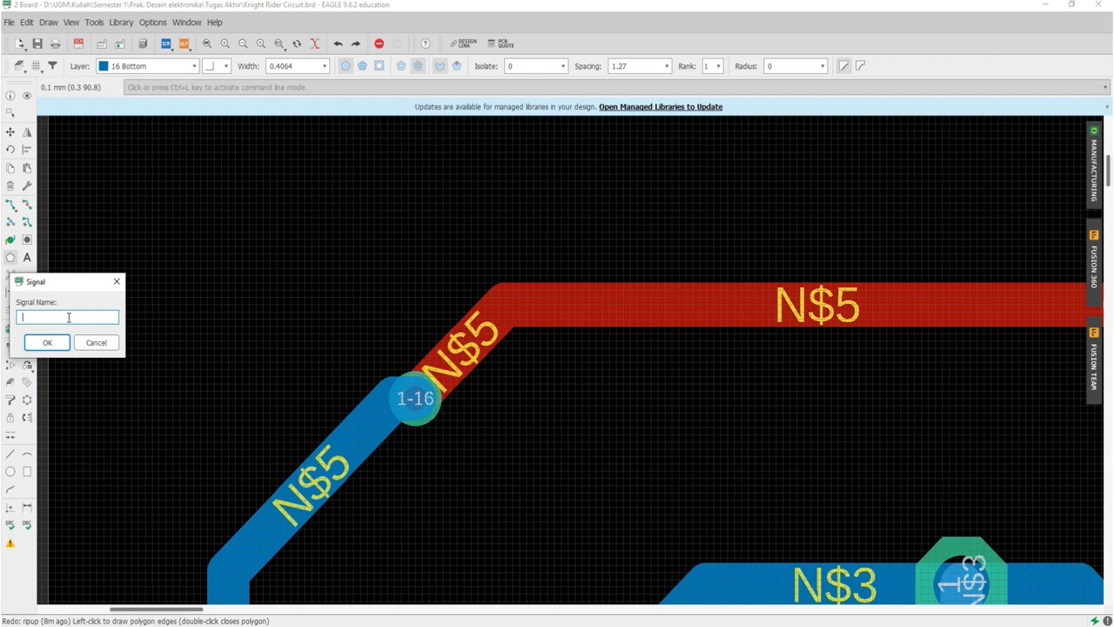
{"action": "type", "text": "GND"}
{"action": "key", "text": "Return"}
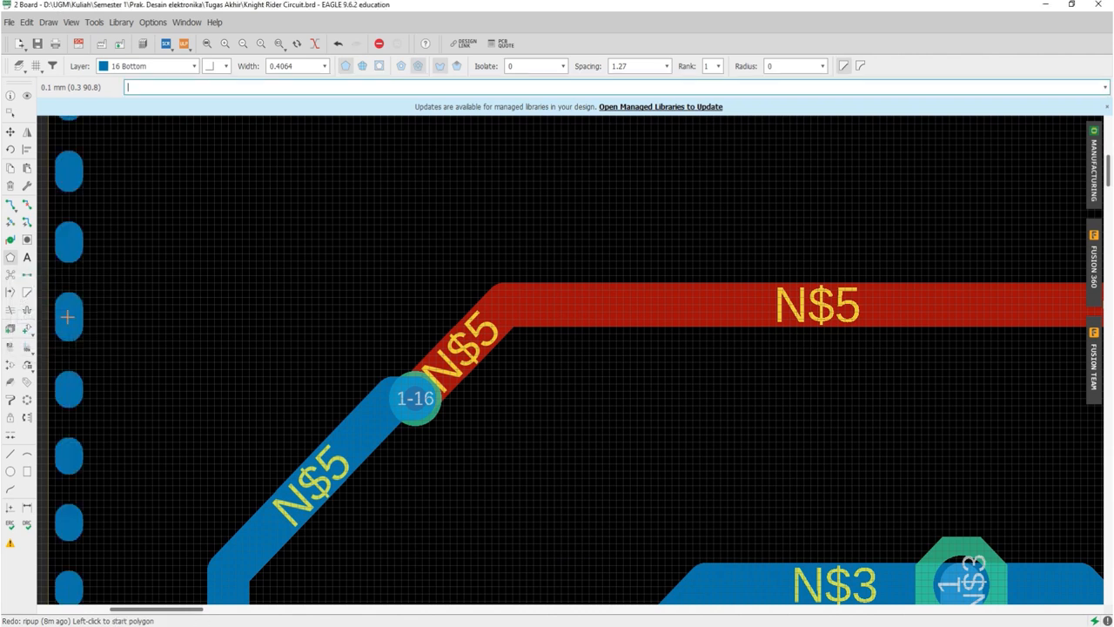
Run Ratsnest to fill the GND polygon on 16 Bottom with copper.
{"action": "scroll", "coordinate": [67, 317], "scroll_direction": "down", "scroll_amount": 6}
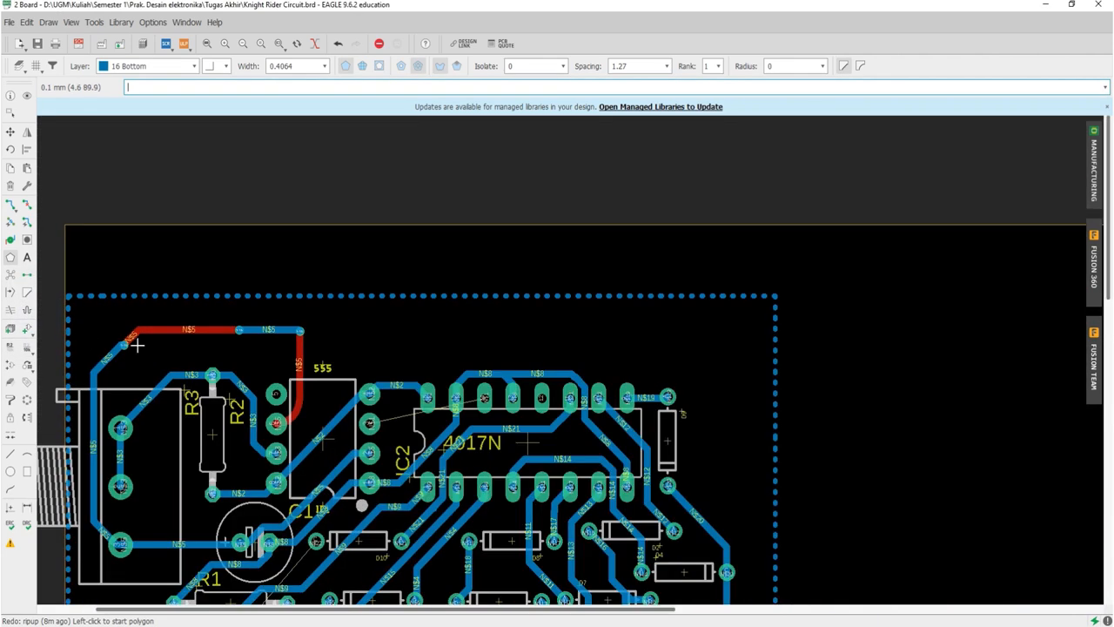
{"action": "scroll", "coordinate": [423, 408], "scroll_direction": "up", "scroll_amount": 2}
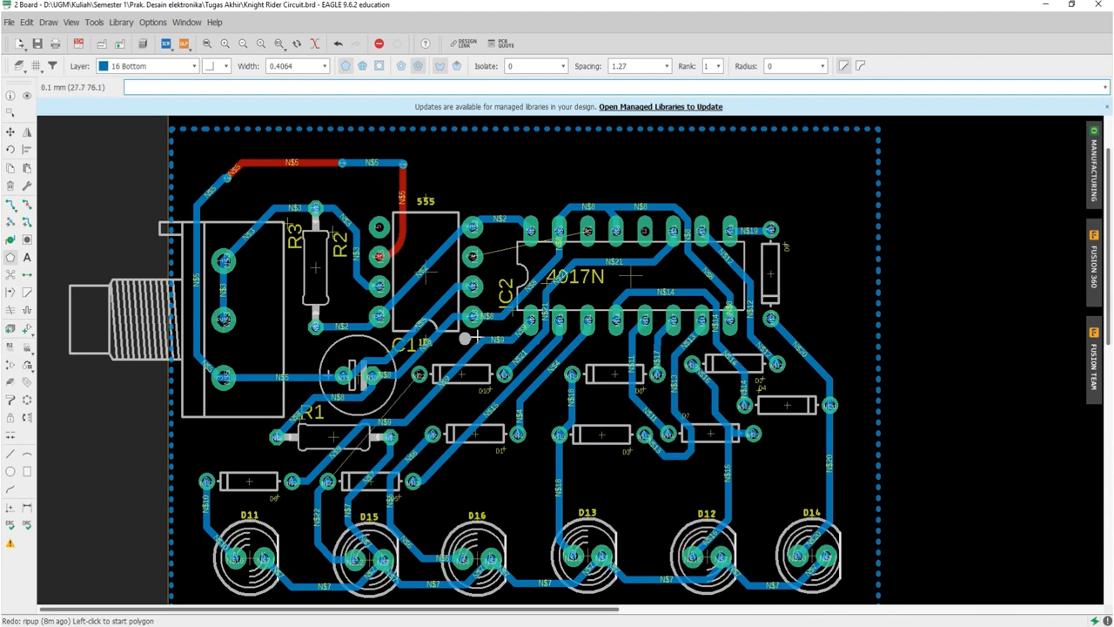
{"action": "scroll", "coordinate": [474, 339], "scroll_direction": "down", "scroll_amount": 1}
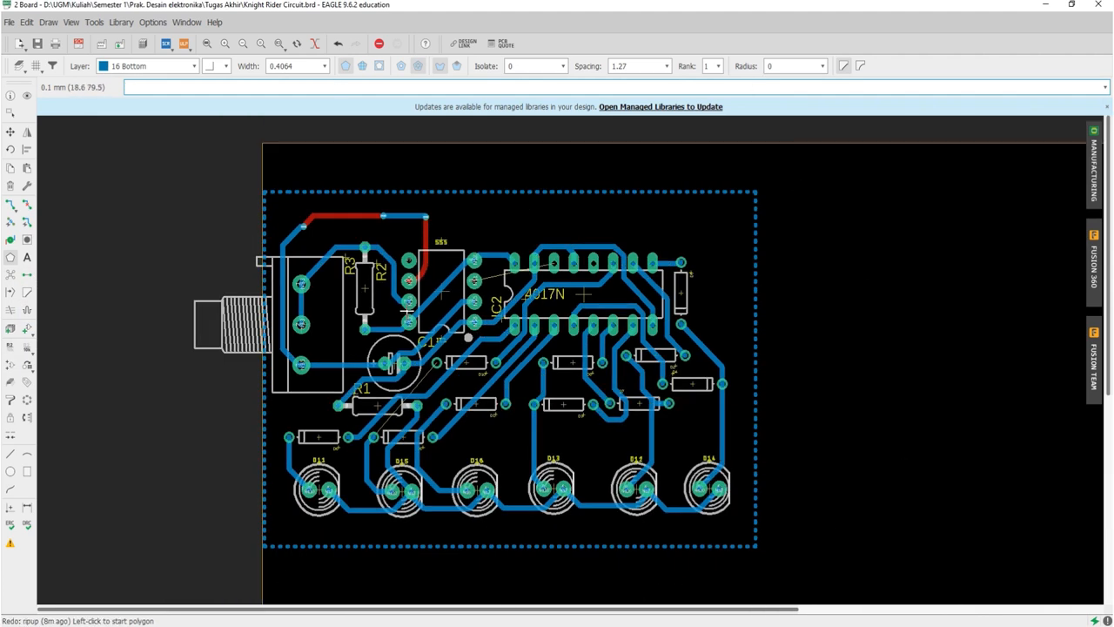
{"action": "left_click", "coordinate": [8, 283]}
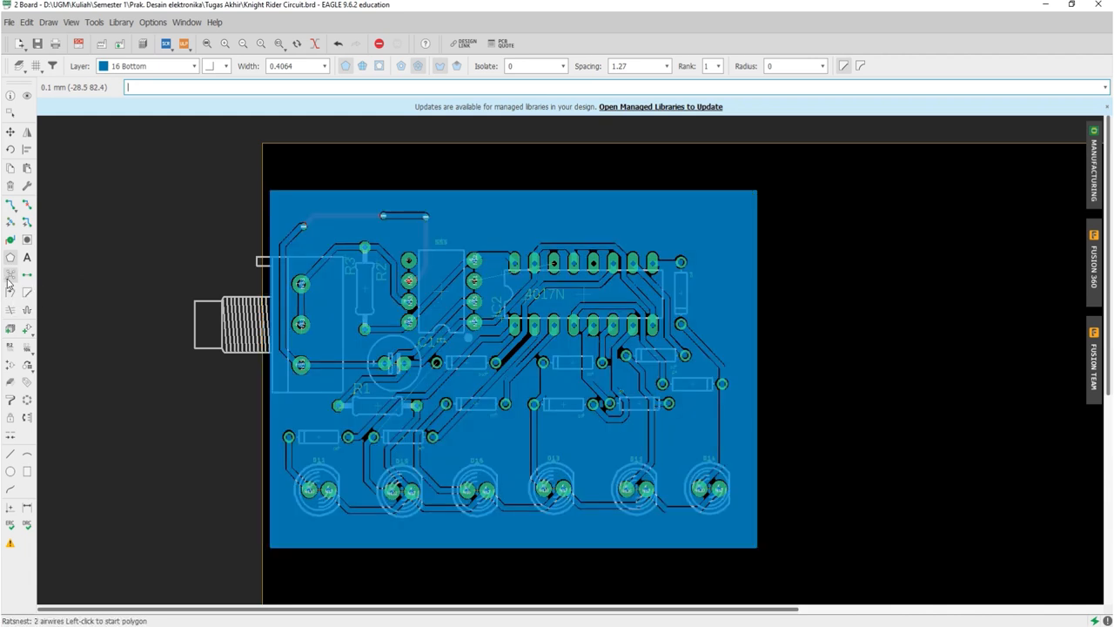
Set the polygon spacing to 1.9304, recalculate the ratsnest, and inspect the copper fill around the 555 and 4017N.
{"action": "left_click", "coordinate": [667, 66]}
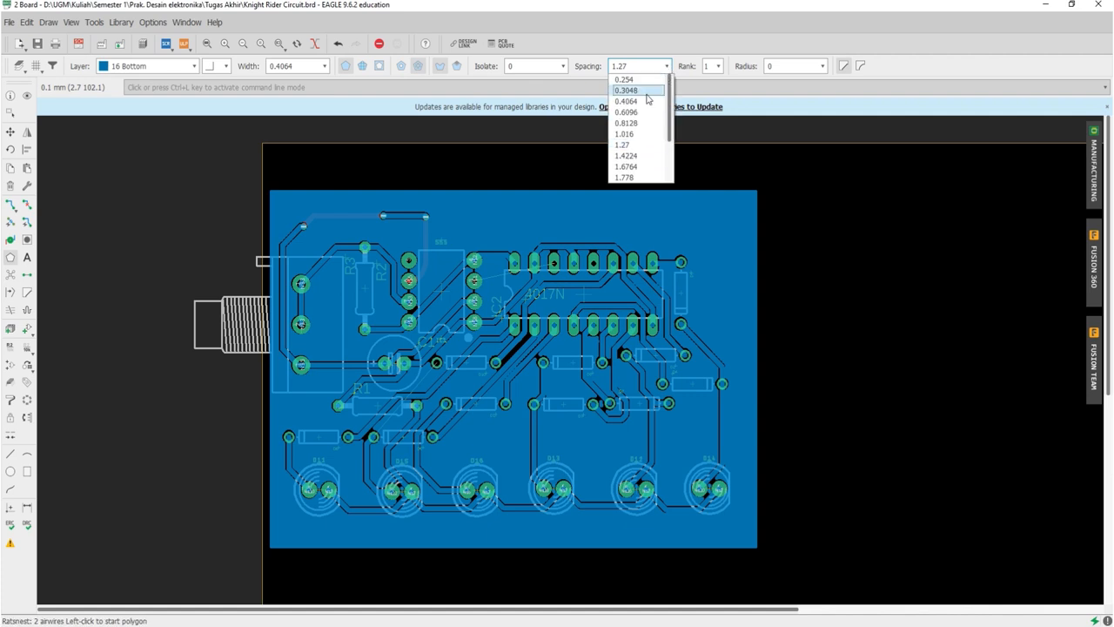
{"action": "scroll", "coordinate": [631, 156], "scroll_direction": "down", "scroll_amount": 1}
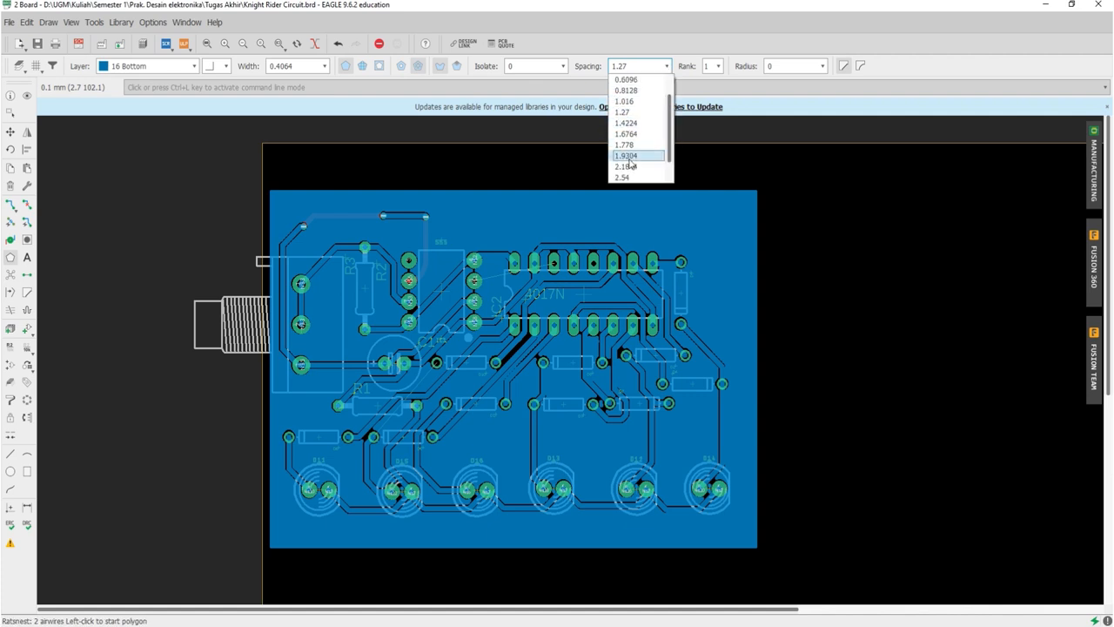
{"action": "left_click", "coordinate": [628, 159]}
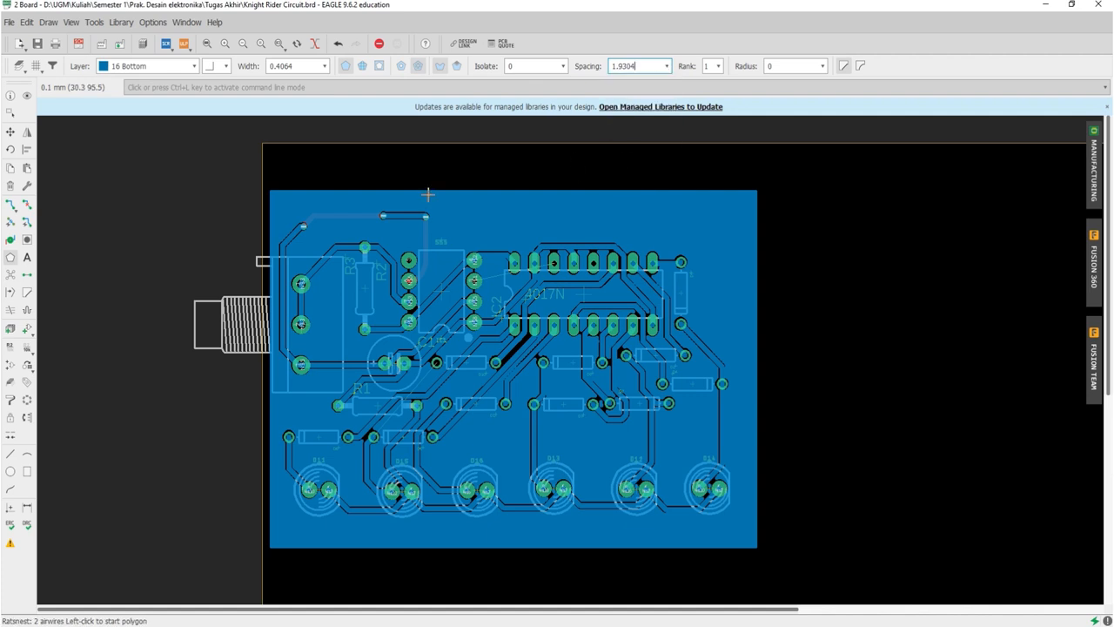
{"action": "left_click", "coordinate": [7, 274]}
{"action": "left_click", "coordinate": [8, 273]}
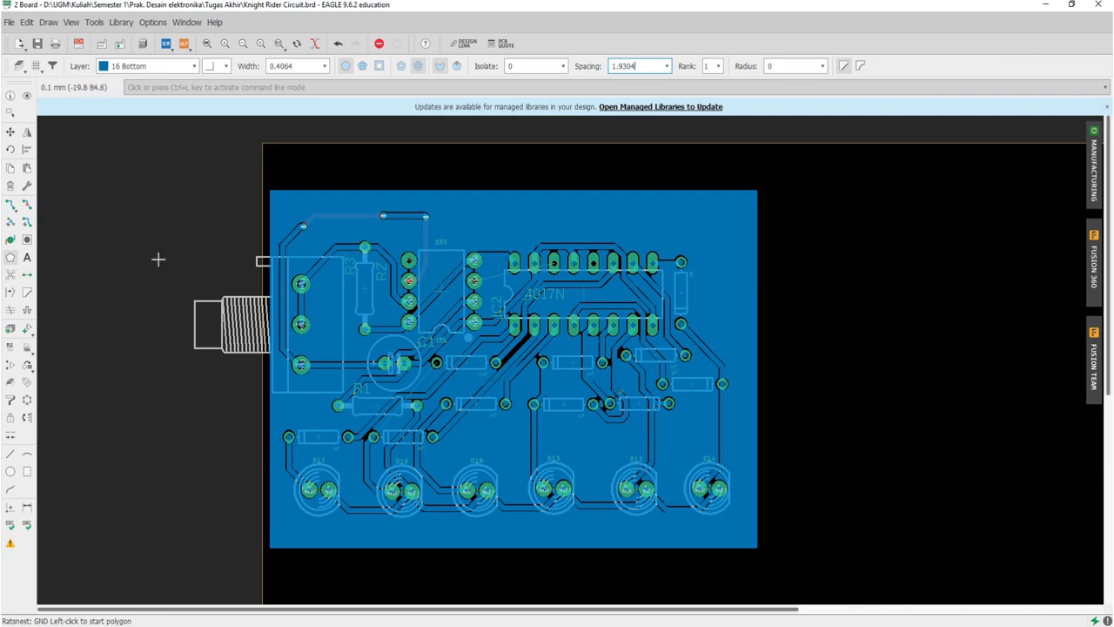
{"action": "scroll", "coordinate": [447, 312], "scroll_direction": "up", "scroll_amount": 3}
{"action": "scroll", "coordinate": [448, 311], "scroll_direction": "down", "scroll_amount": 2}
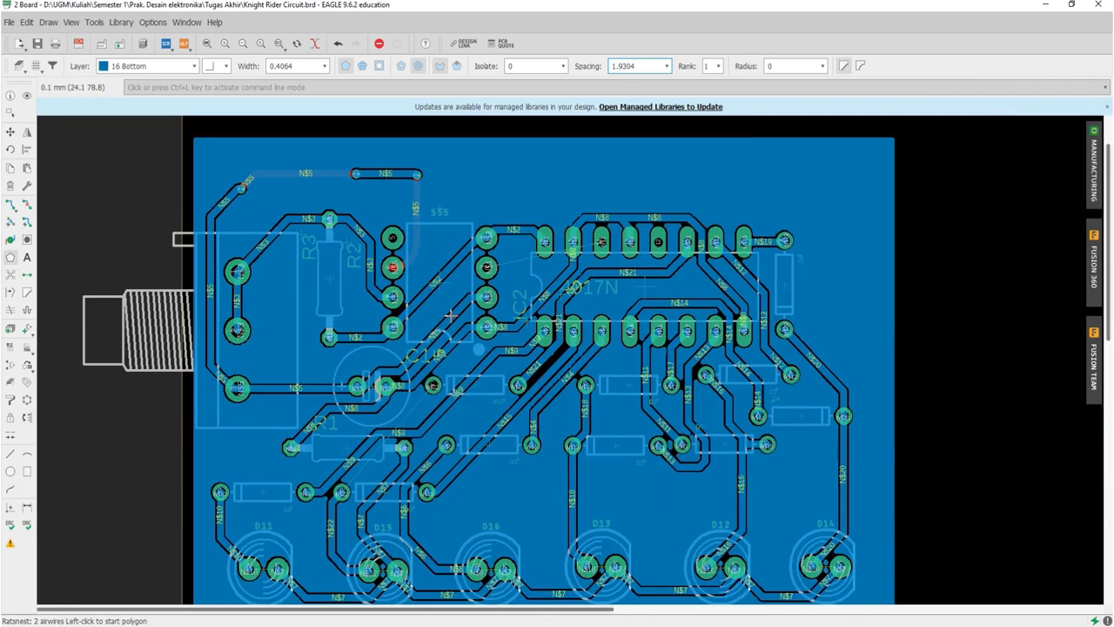
{"action": "scroll", "coordinate": [450, 311], "scroll_direction": "up", "scroll_amount": 3}
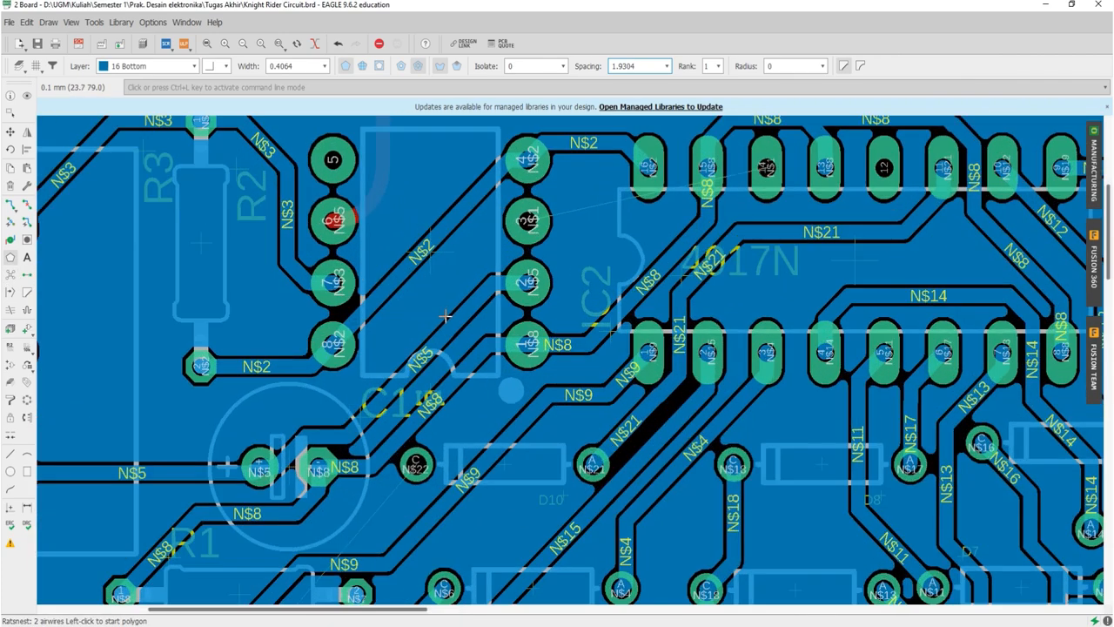
Set the Polygon tool's isolate distance to 1.27.
{"action": "left_click", "coordinate": [557, 69]}
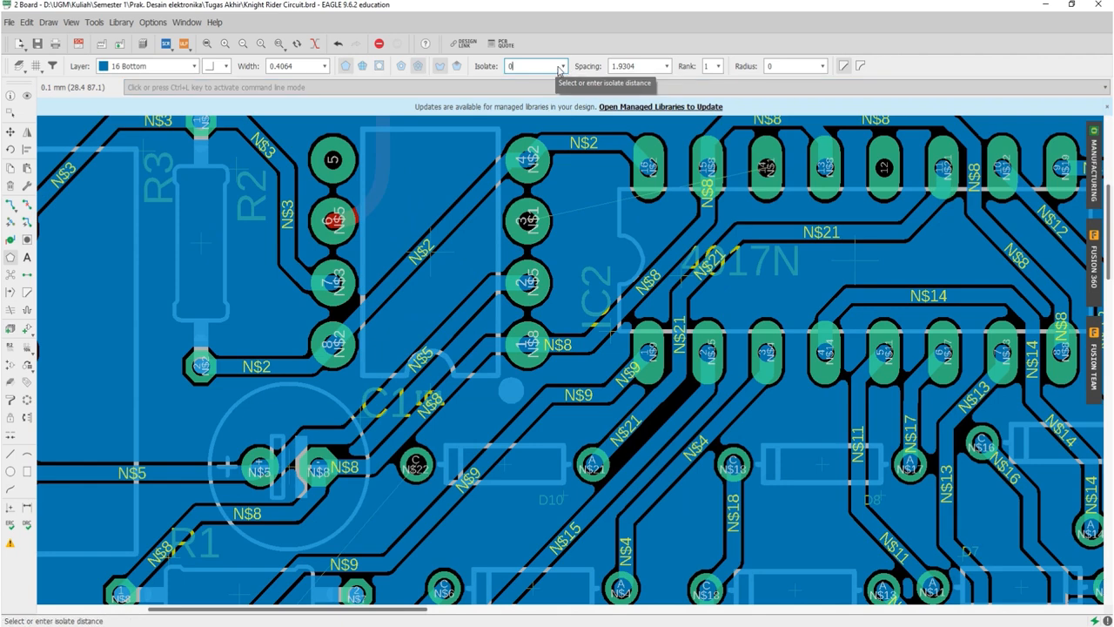
{"action": "left_click", "coordinate": [561, 68]}
{"action": "left_click", "coordinate": [531, 155]}
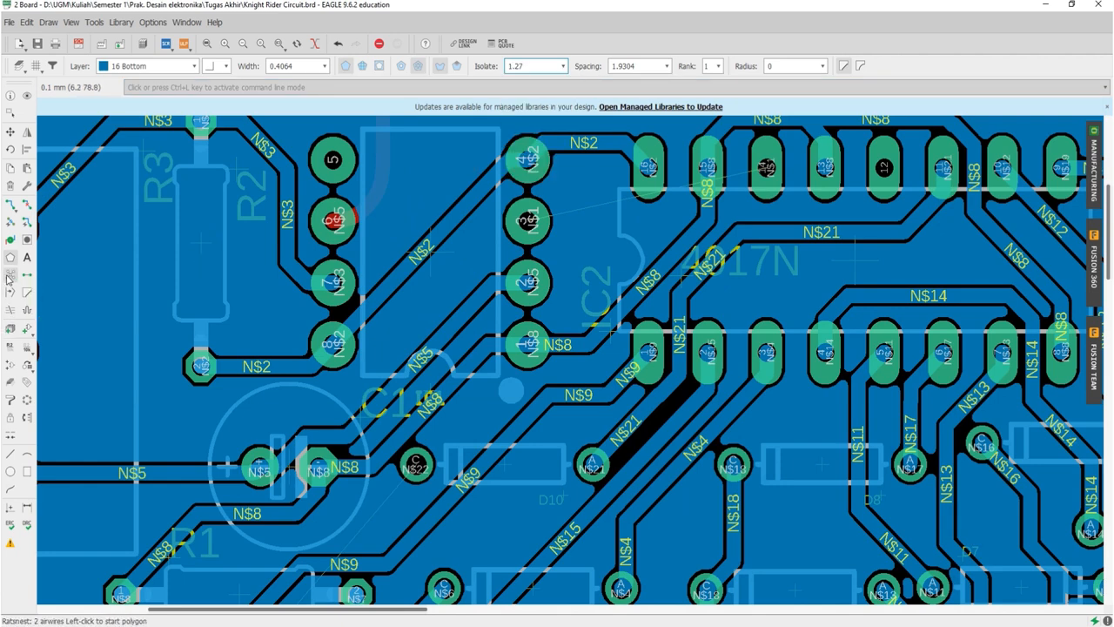
Set the isolate value to 1.27 in the properties of the GND polygon on 16 Bottom.
{"action": "scroll", "coordinate": [283, 277], "scroll_direction": "down", "scroll_amount": 1}
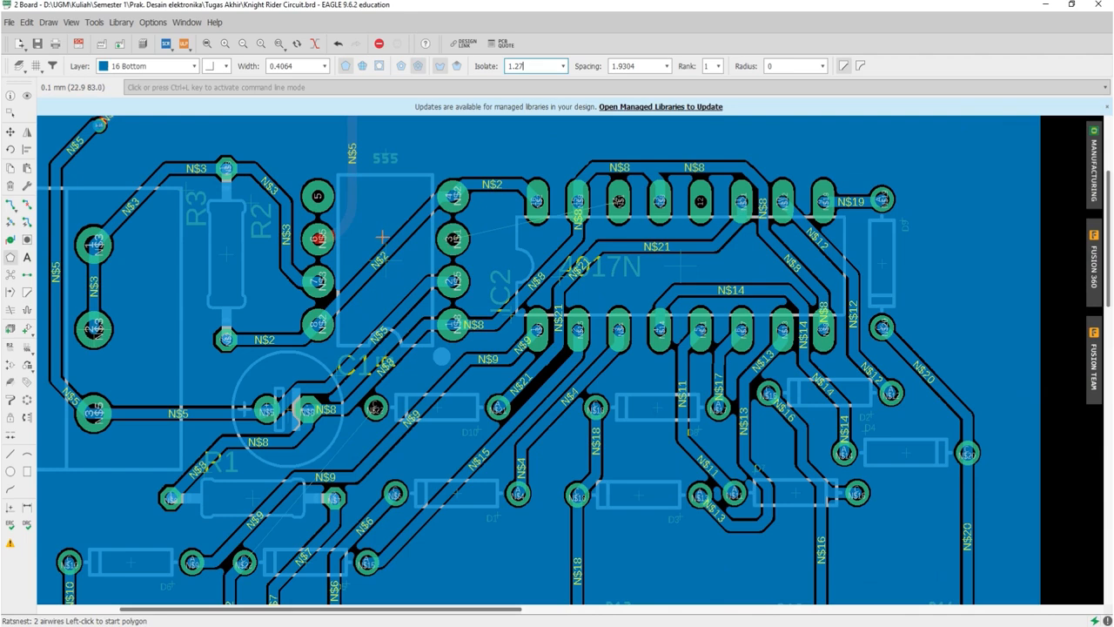
{"action": "scroll", "coordinate": [383, 239], "scroll_direction": "down", "scroll_amount": 2}
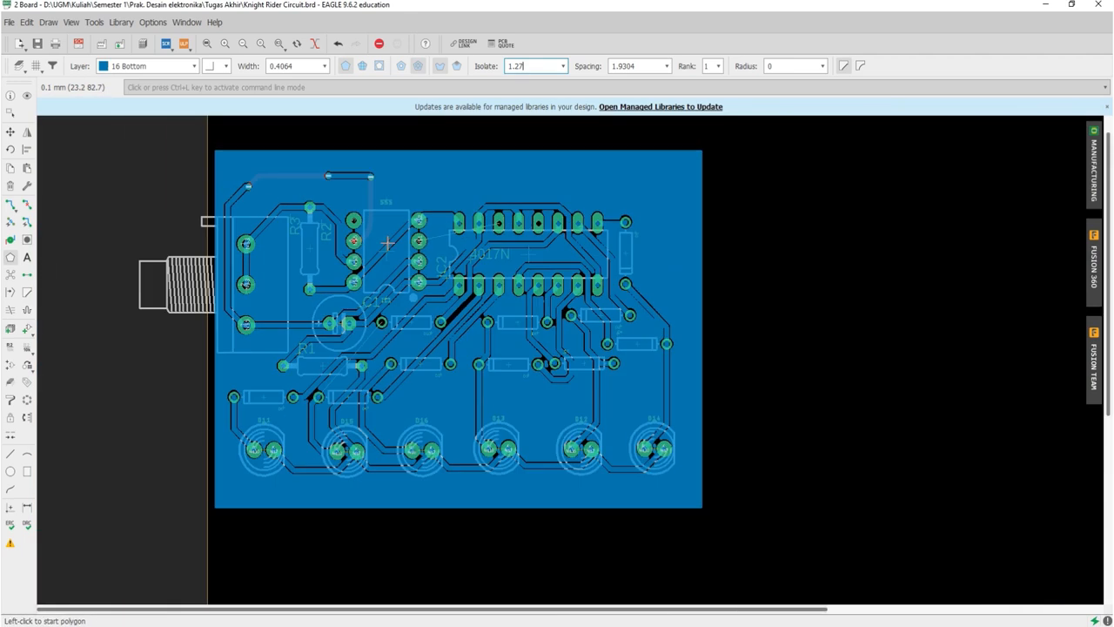
{"action": "right_click", "coordinate": [422, 153]}
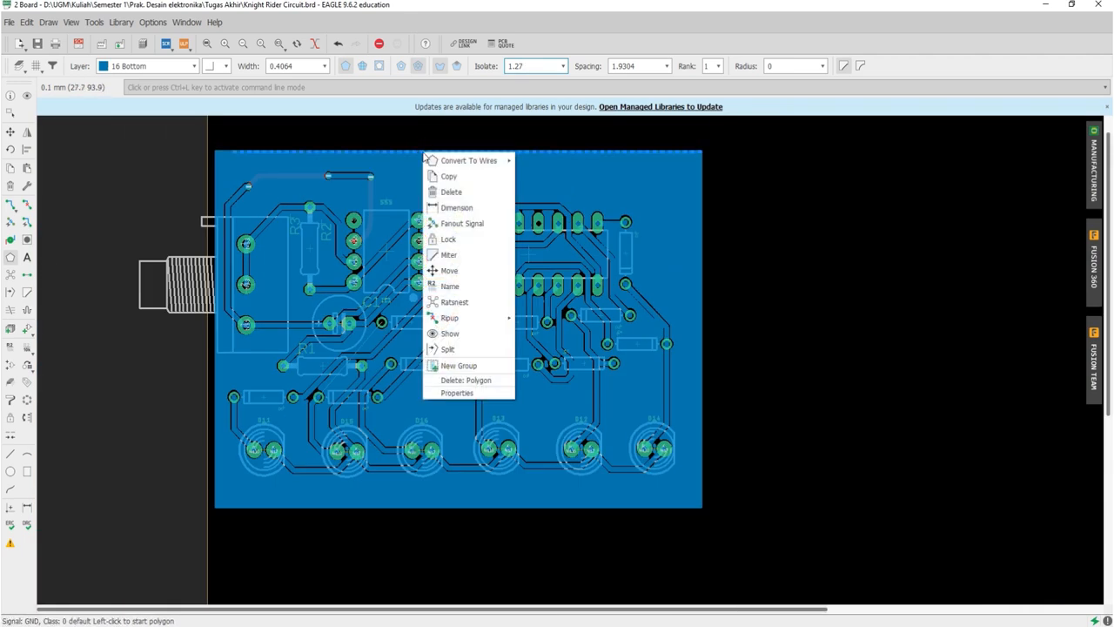
{"action": "left_click", "coordinate": [455, 393]}
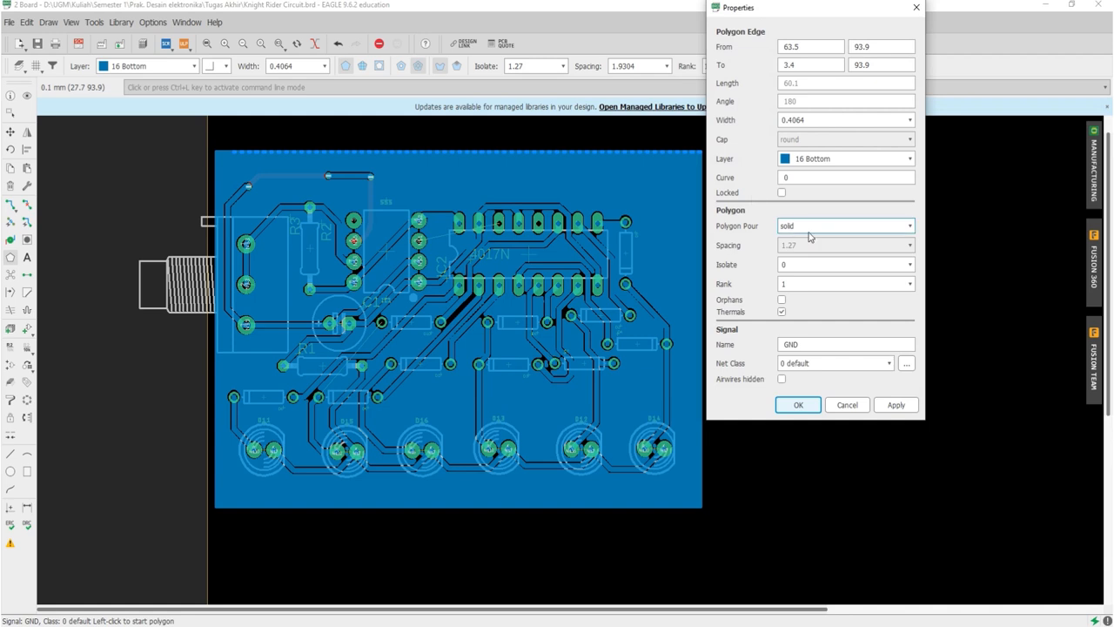
{"action": "double_click", "coordinate": [864, 264]}
{"action": "type", "text": "0"}
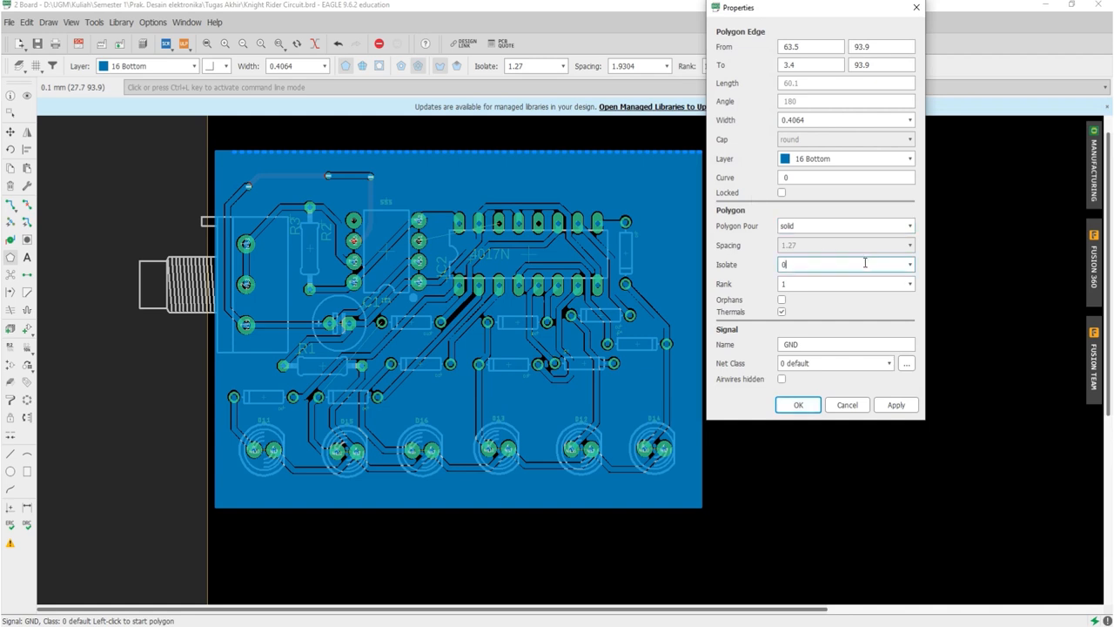
{"action": "left_click", "coordinate": [910, 266]}
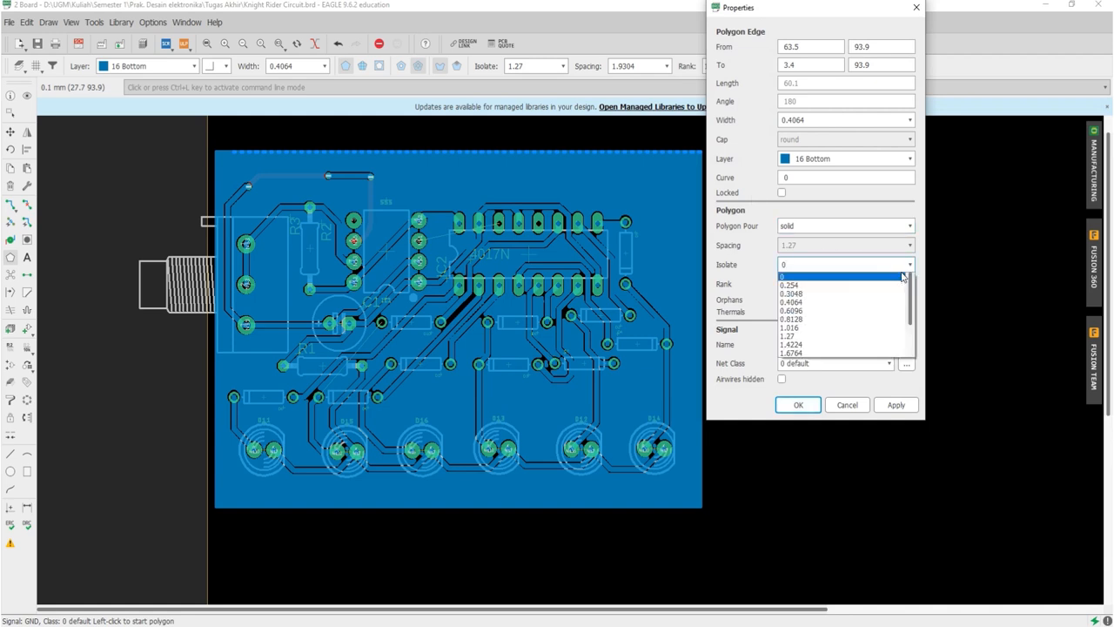
{"action": "left_click", "coordinate": [821, 335]}
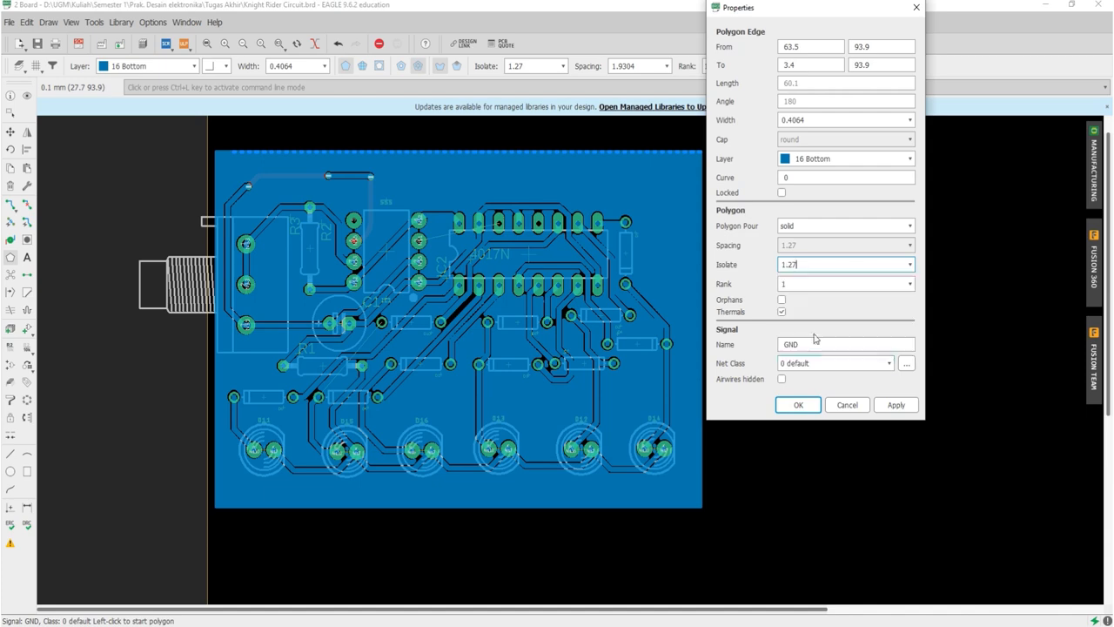
{"action": "left_click", "coordinate": [799, 405]}
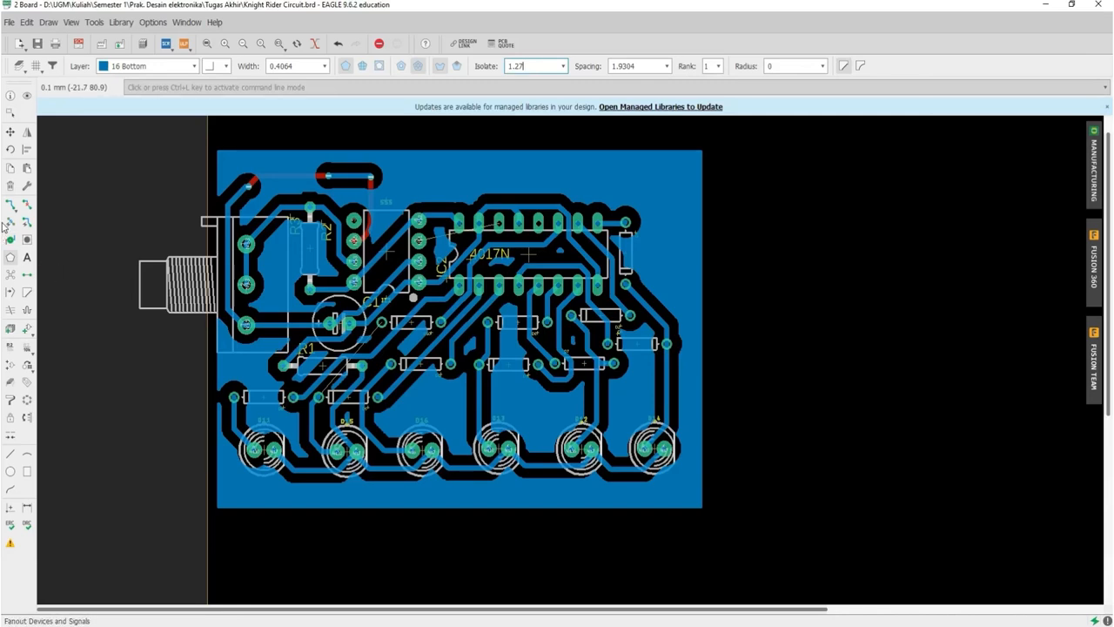
Rip up the GND polygon fill, disable polygon processing with the command set poly off, and run Ratsnest.
{"action": "left_click", "coordinate": [27, 209]}
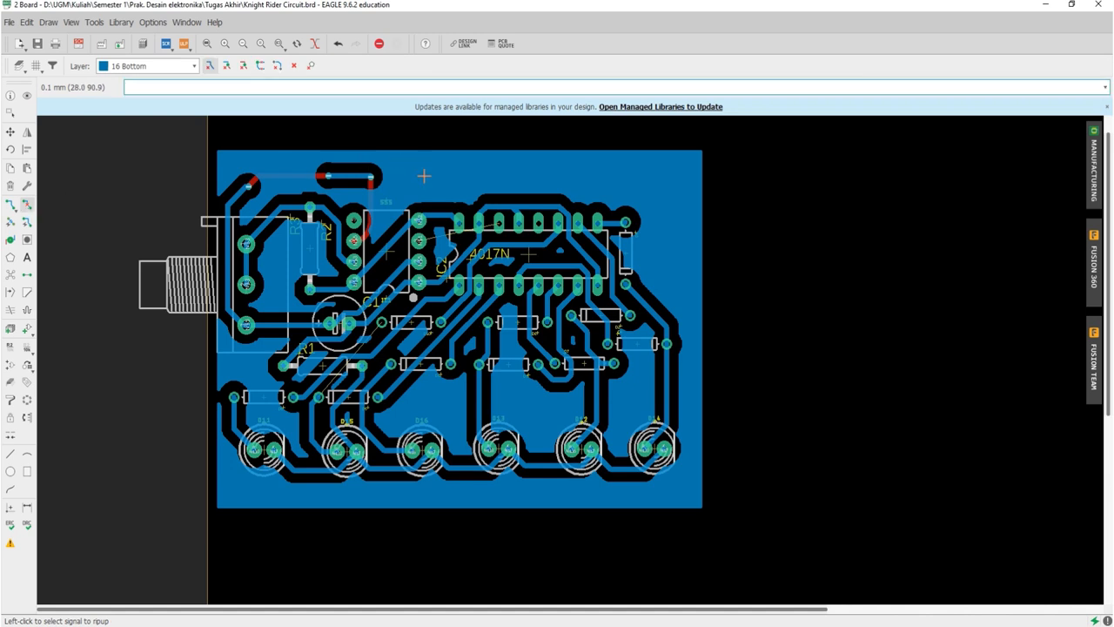
{"action": "left_click", "coordinate": [428, 152]}
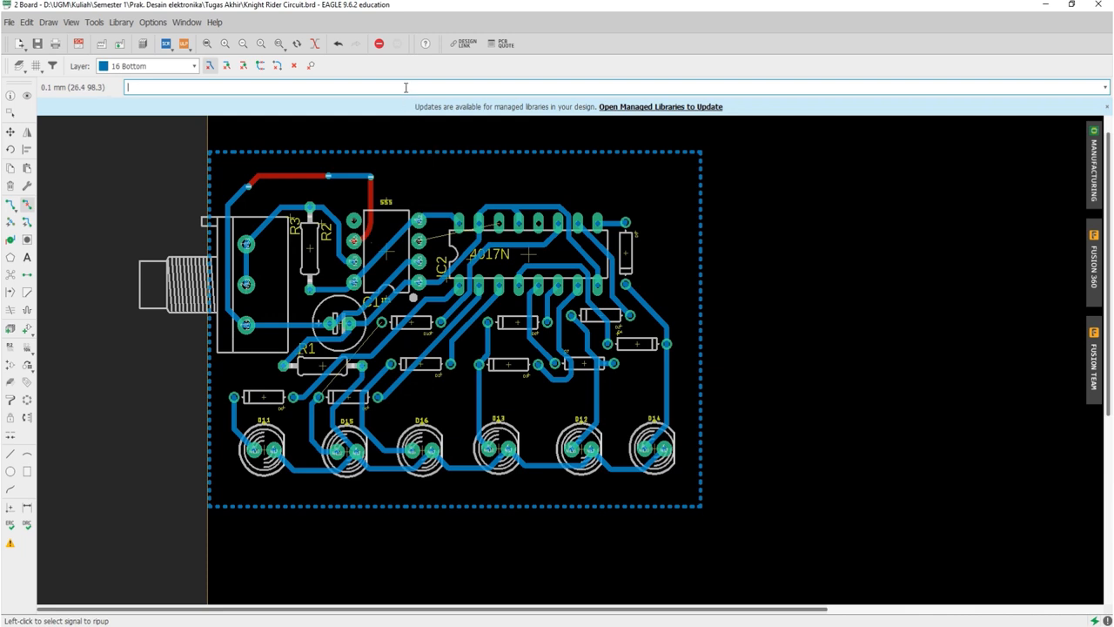
{"action": "type", "text": "set poly off"}
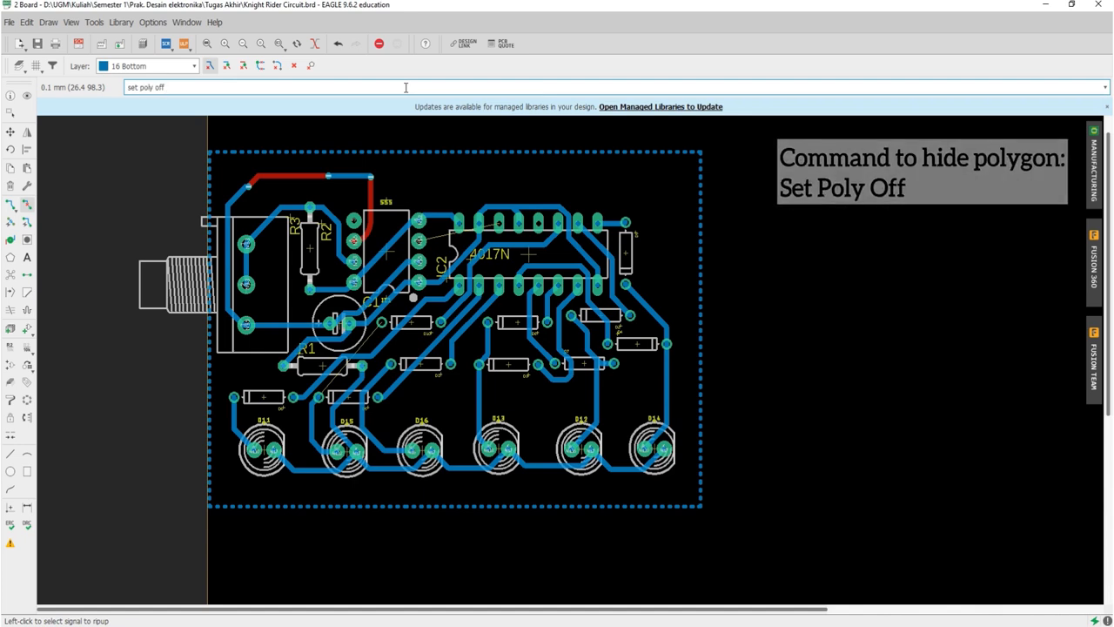
{"action": "key", "text": "Return"}
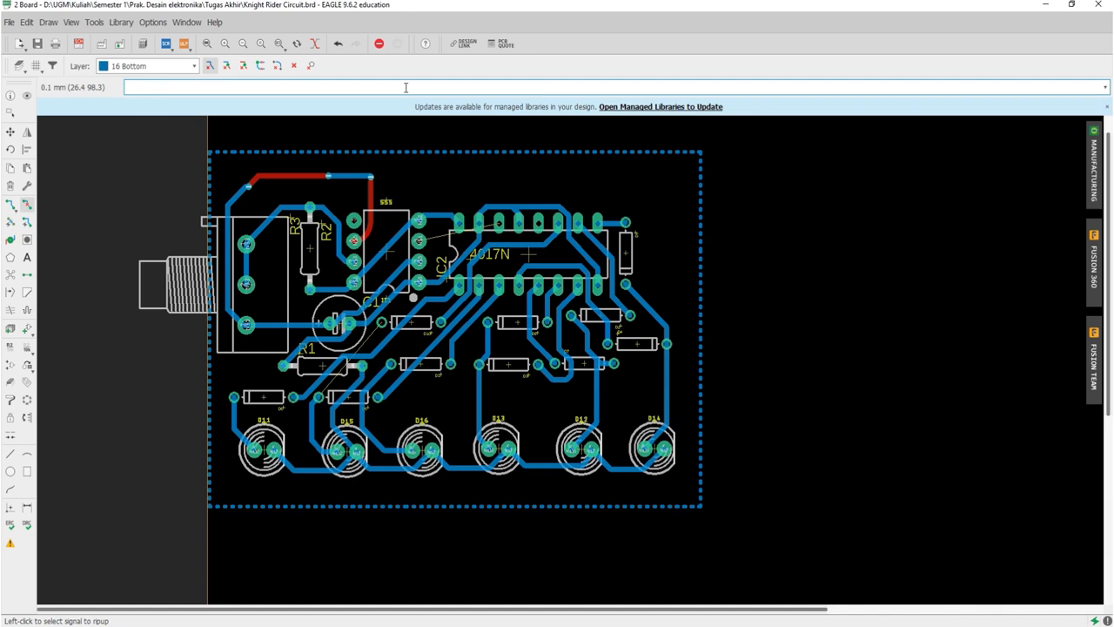
{"action": "left_click", "coordinate": [10, 274]}
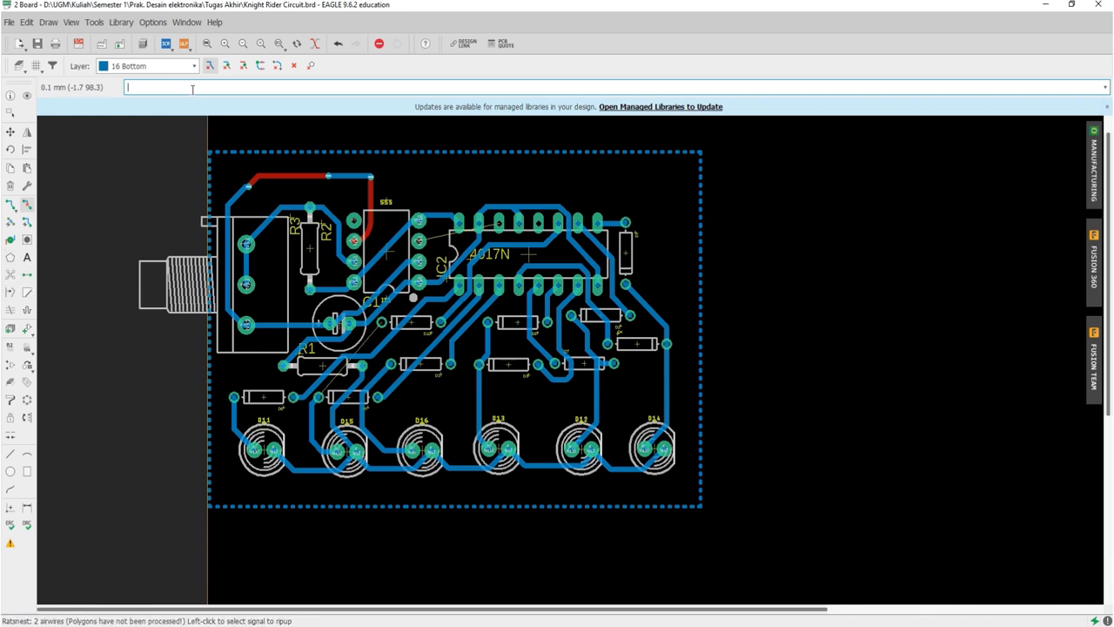
Enable polygon processing with the command set poly on and run Ratsnest to refill the GND polygon.
{"action": "type", "text": "set poly on"}
{"action": "key", "text": "Return"}
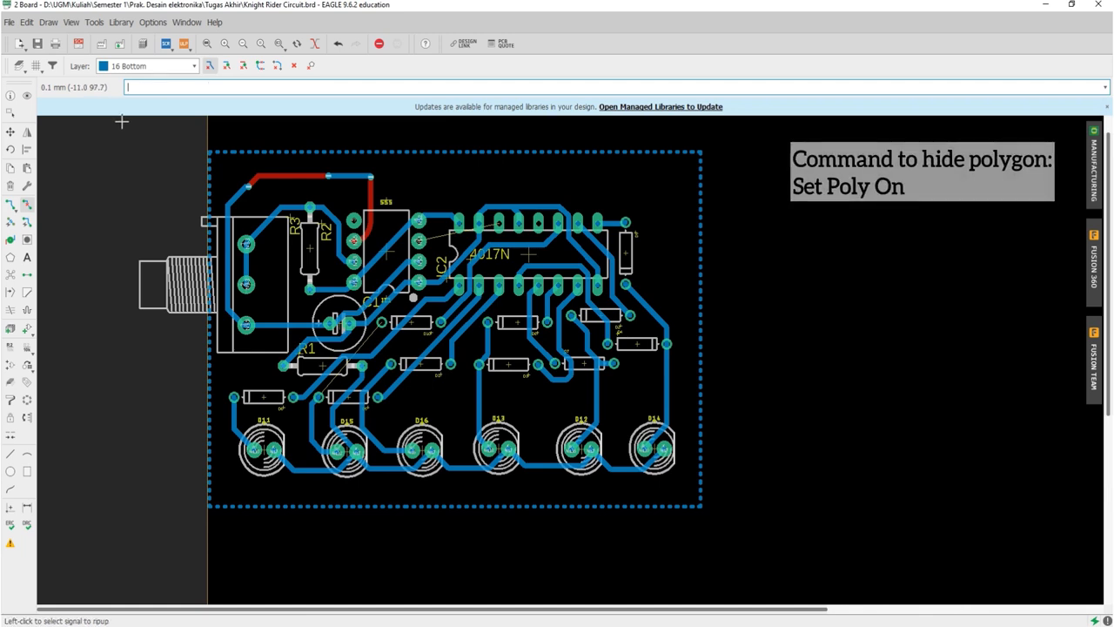
{"action": "left_click", "coordinate": [10, 275]}
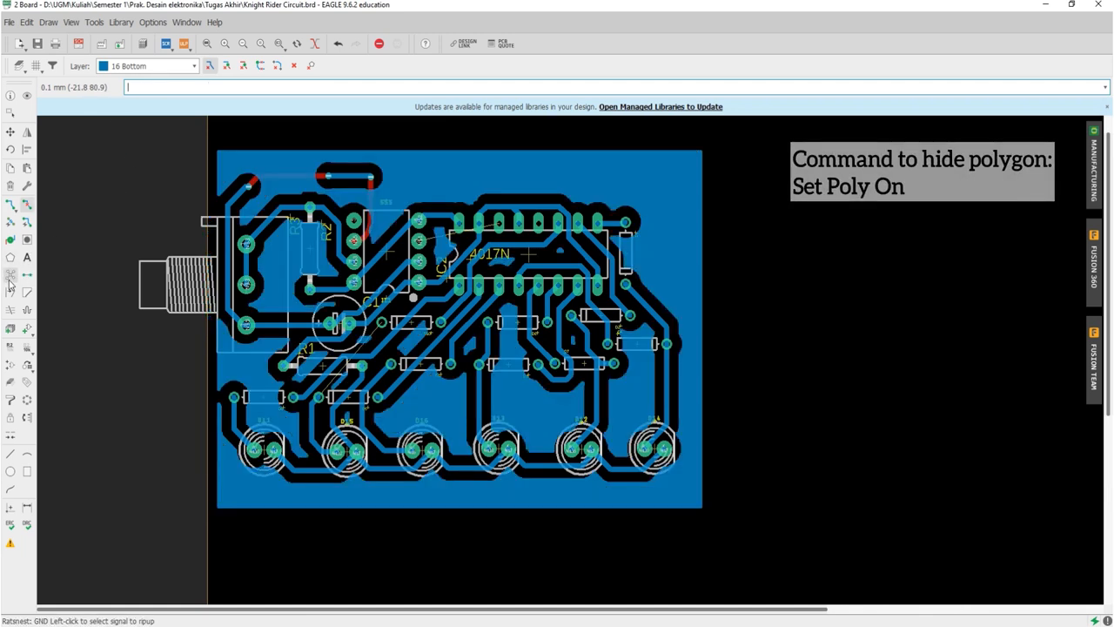
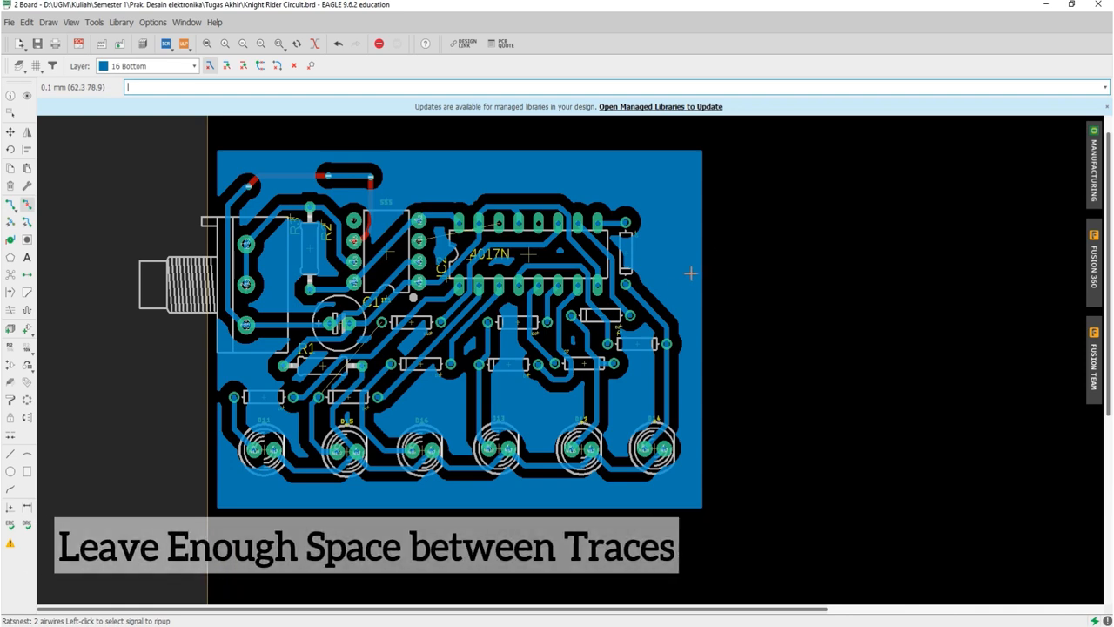
Inspect the spacing between traces around the diodes and LEDs, and open the clearance rules of the Design Rule Check.
{"action": "scroll", "coordinate": [576, 372], "scroll_direction": "up", "scroll_amount": 4}
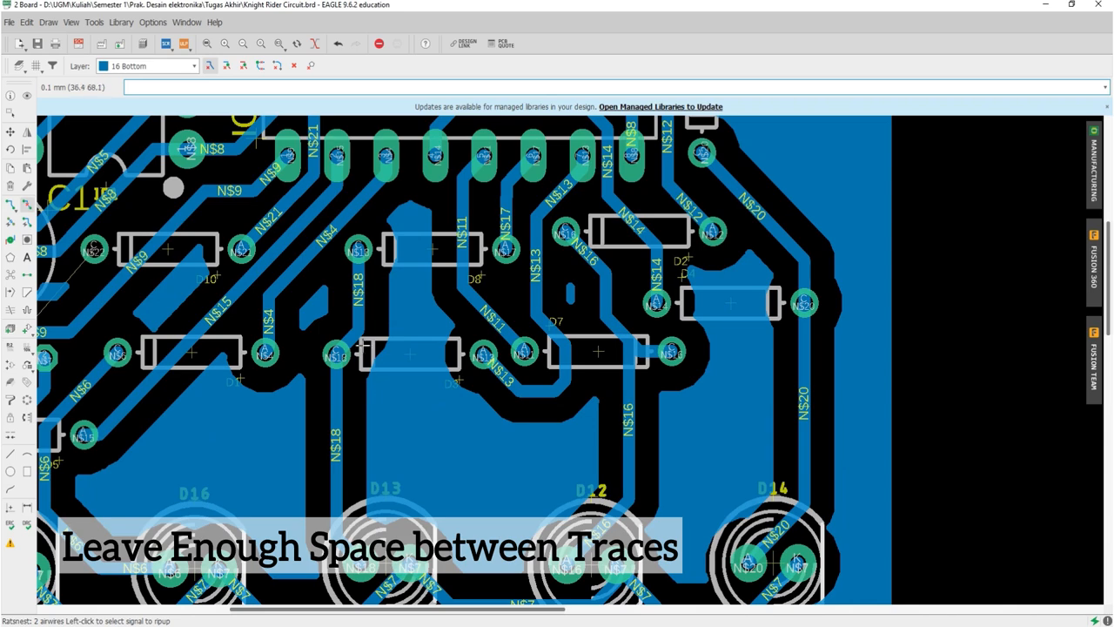
{"action": "scroll", "coordinate": [350, 396], "scroll_direction": "down", "scroll_amount": 2}
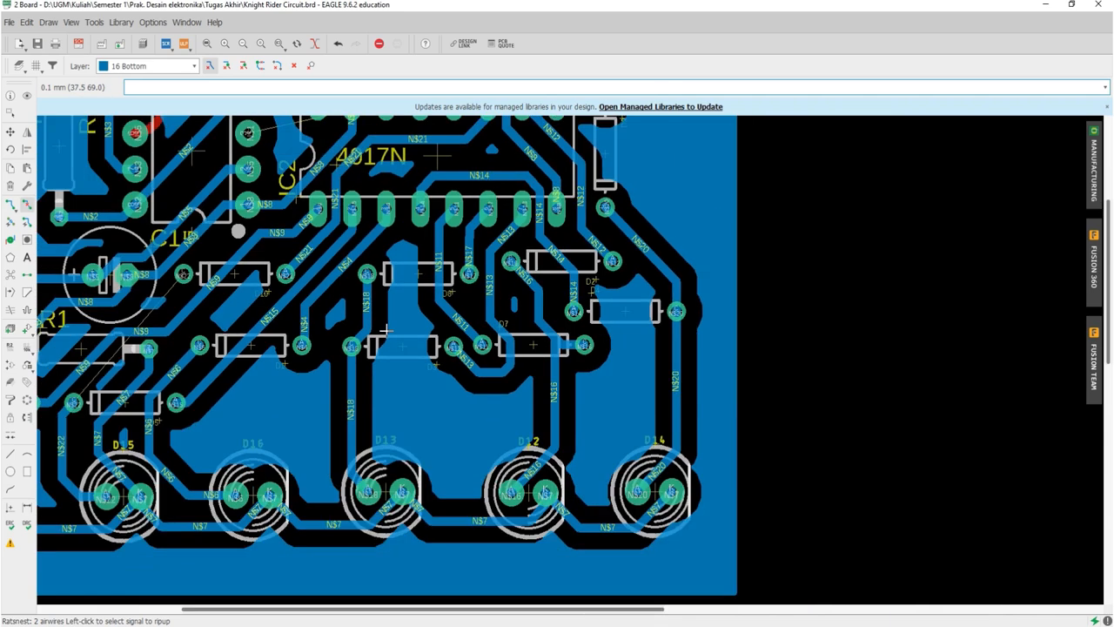
{"action": "scroll", "coordinate": [240, 467], "scroll_direction": "up", "scroll_amount": 2}
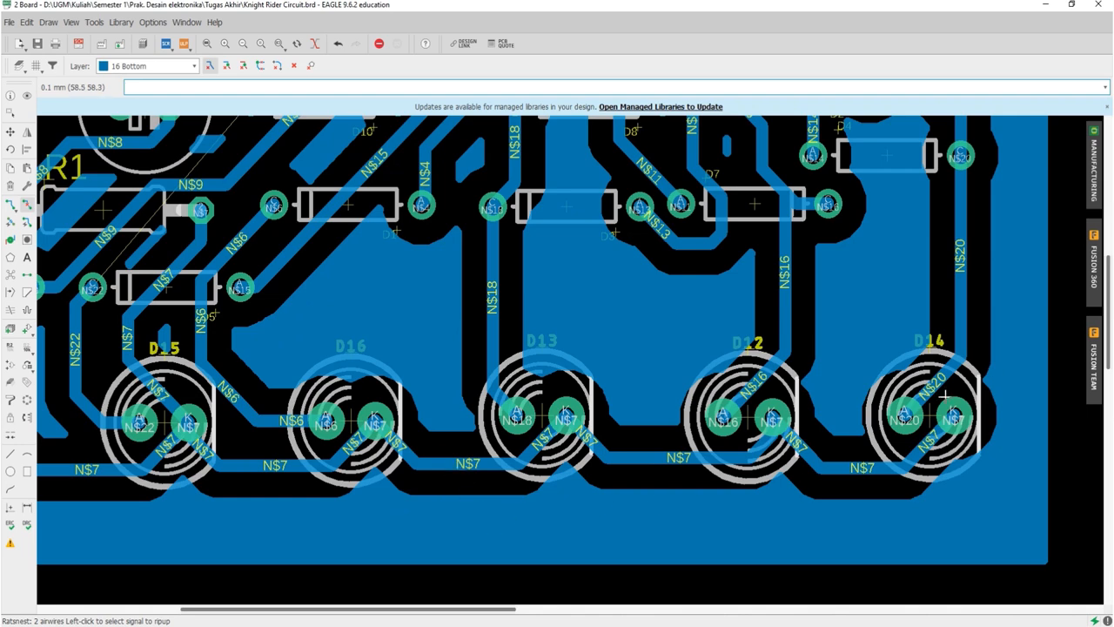
{"action": "scroll", "coordinate": [914, 390], "scroll_direction": "up", "scroll_amount": 2}
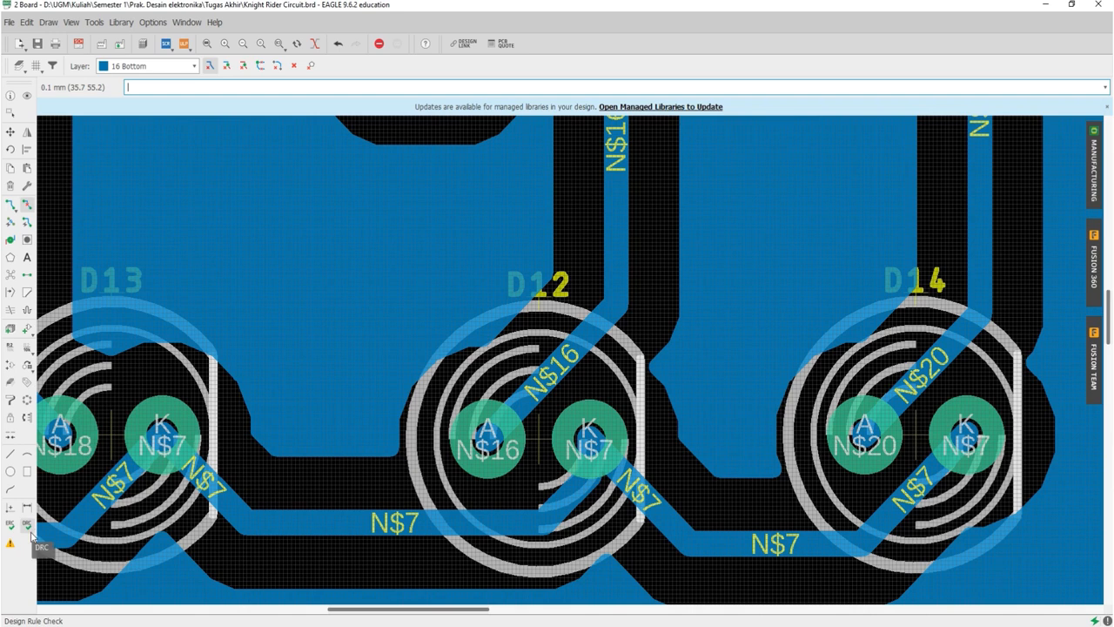
{"action": "left_click", "coordinate": [27, 526]}
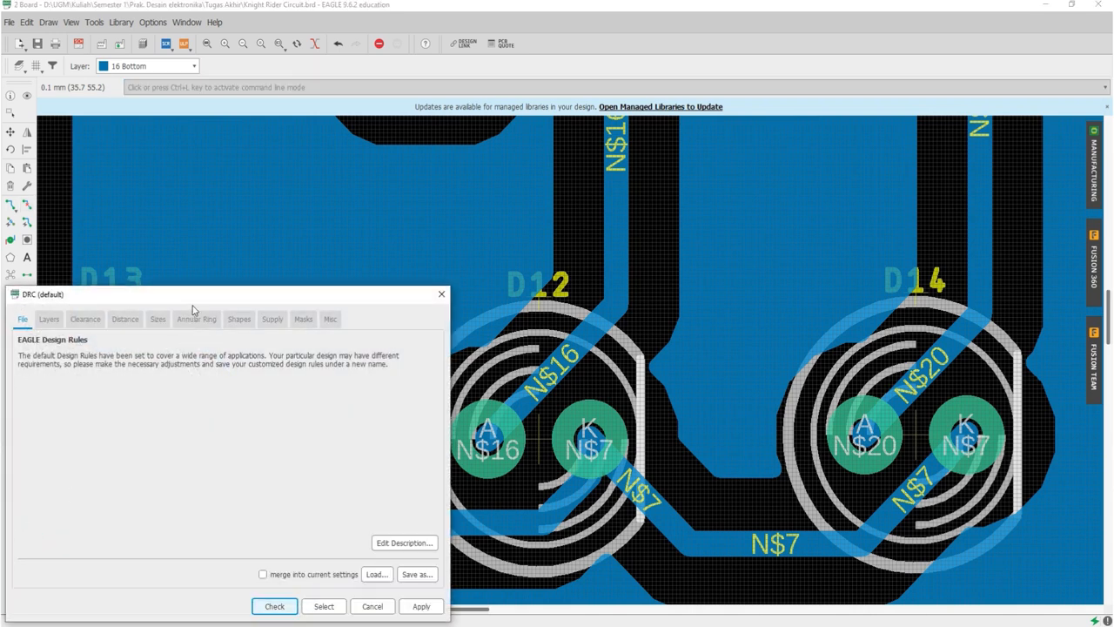
{"action": "left_click_drag", "start_coordinate": [192, 300], "coordinate": [370, 165]}
{"action": "left_click", "coordinate": [265, 184]}
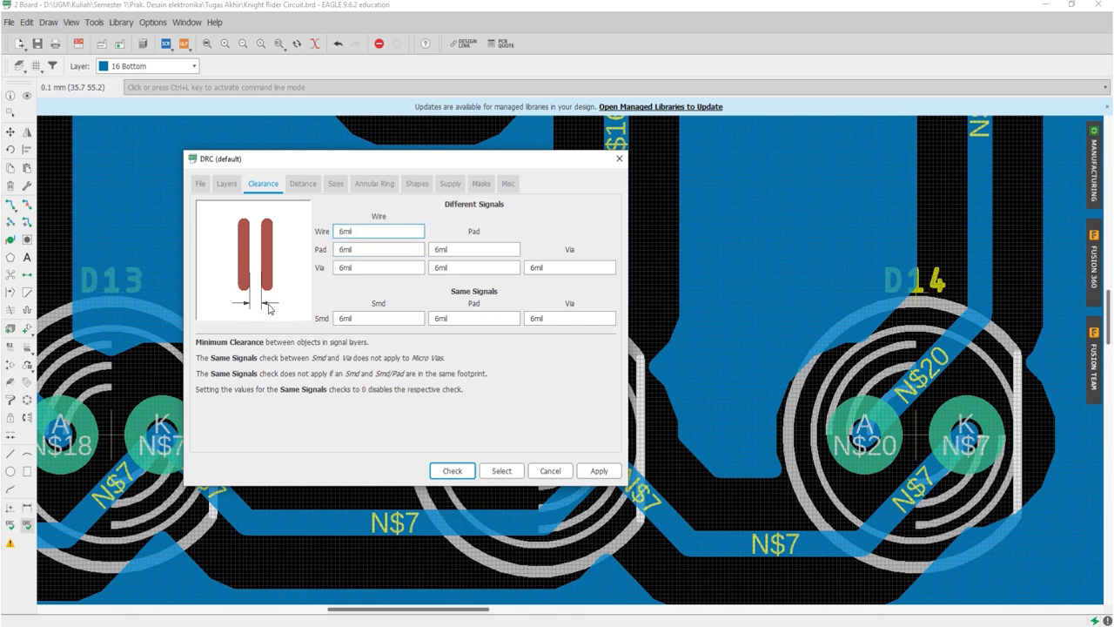
Review the different-signal clearance rules for wire to pad, pad to pad, and via to wire, pad and via.
{"action": "left_click", "coordinate": [345, 251]}
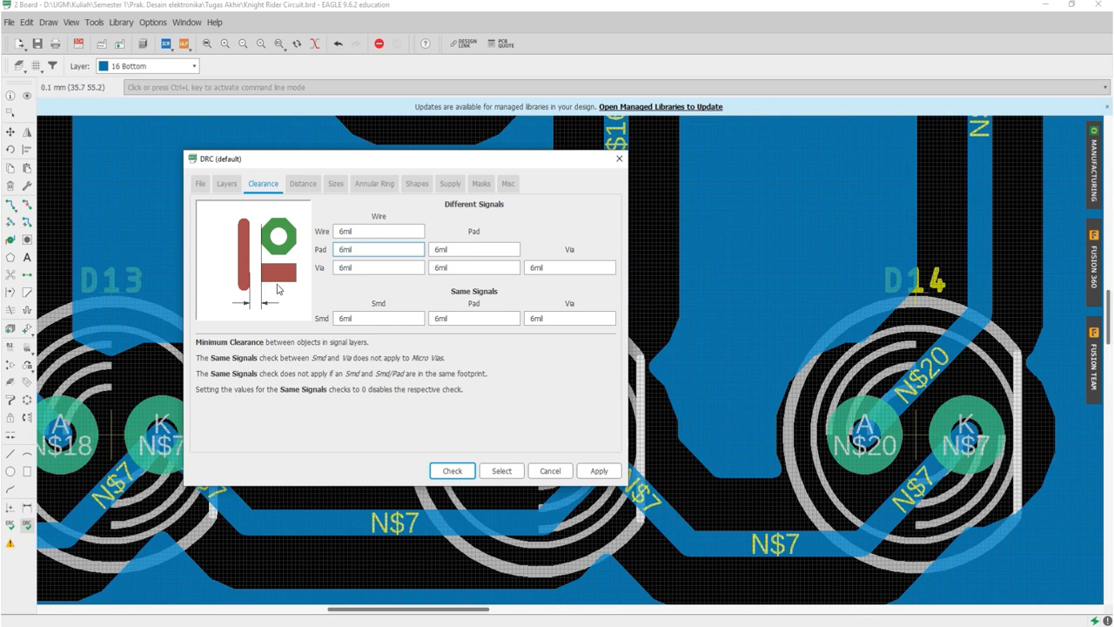
{"action": "left_click", "coordinate": [442, 250]}
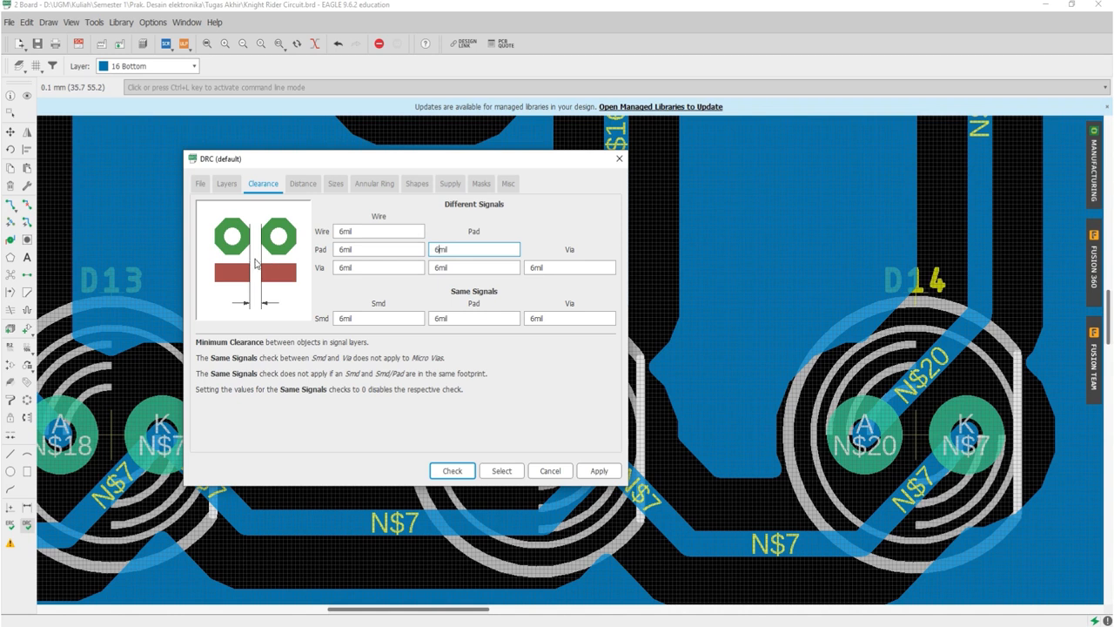
{"action": "left_click", "coordinate": [384, 269]}
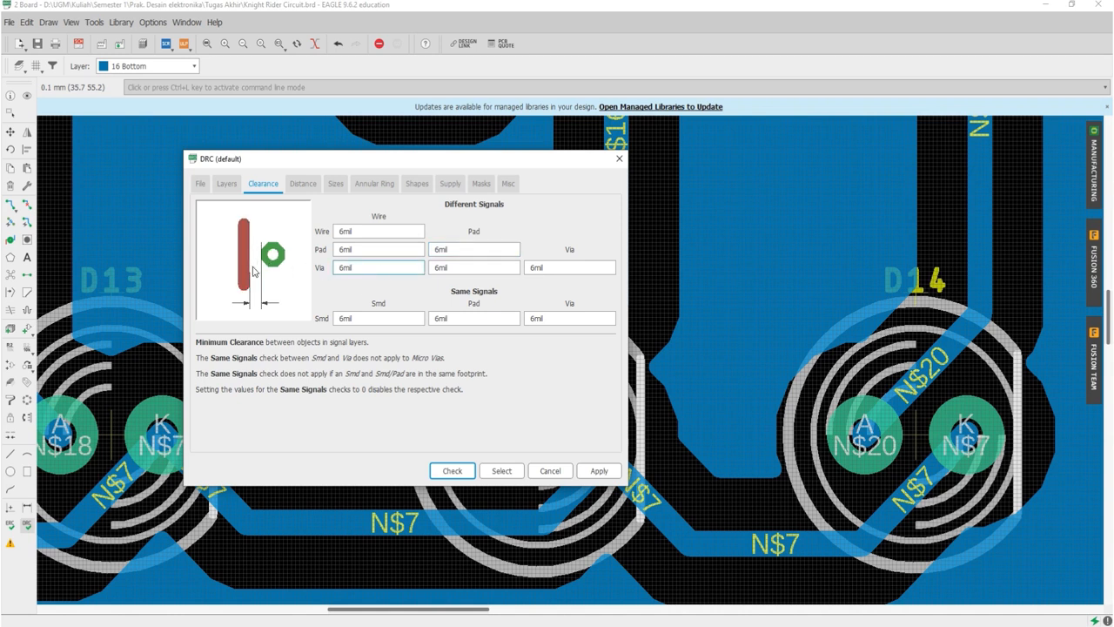
{"action": "left_click", "coordinate": [461, 268]}
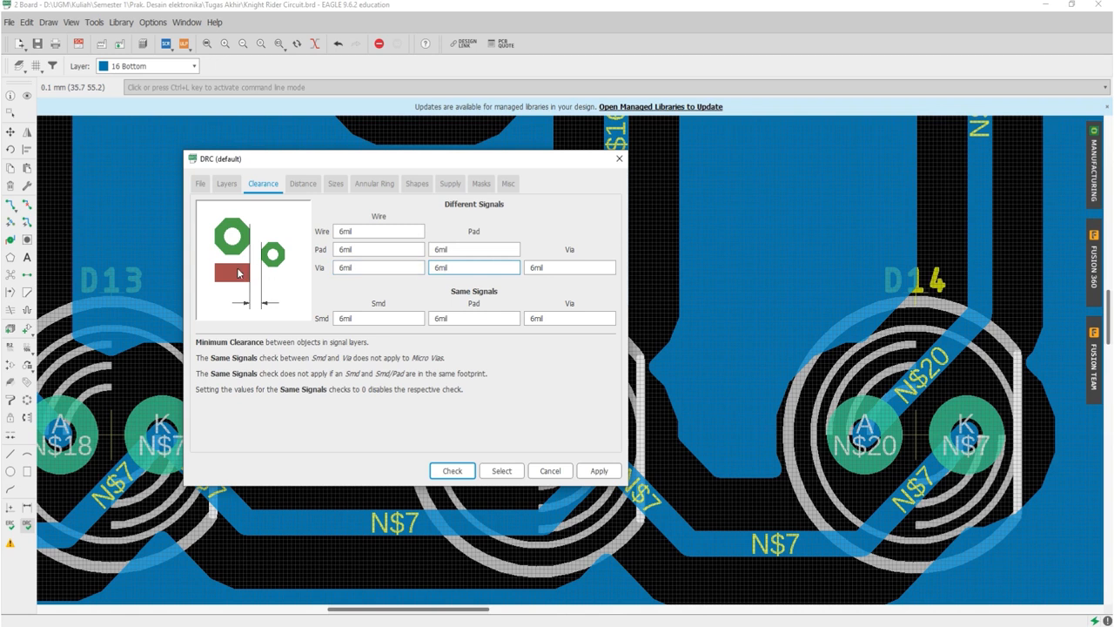
{"action": "left_click", "coordinate": [544, 269]}
Review the same-signal SMD clearance rules and the copper/dimension and drill/hole distances, and cancel the design rules dialog.
{"action": "left_click", "coordinate": [360, 319]}
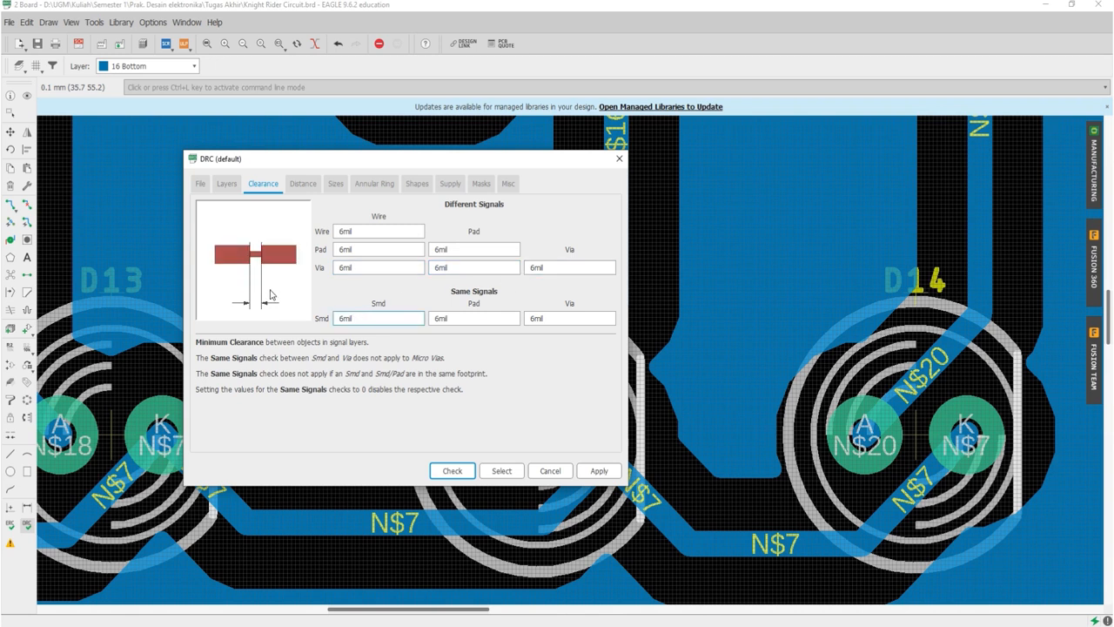
{"action": "left_click", "coordinate": [457, 321]}
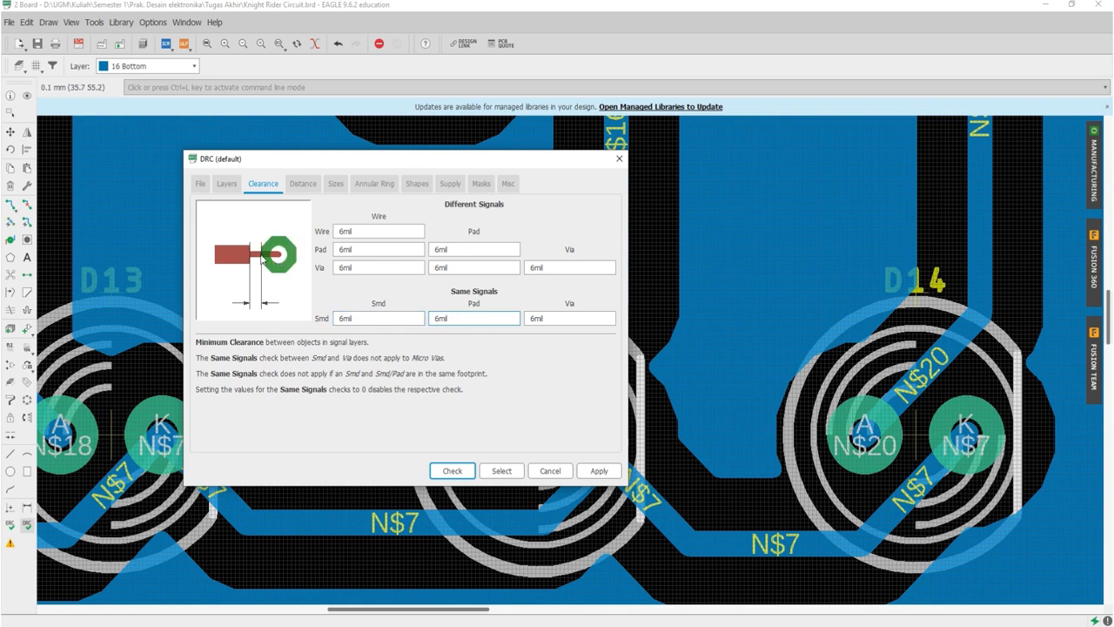
{"action": "left_click", "coordinate": [531, 321]}
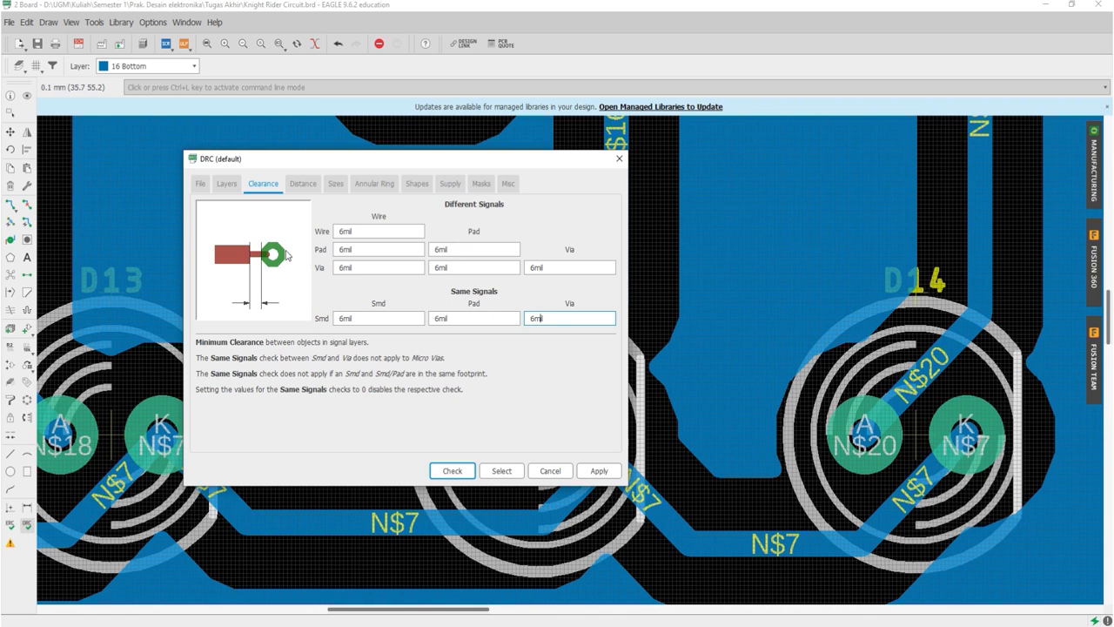
{"action": "left_click", "coordinate": [302, 183]}
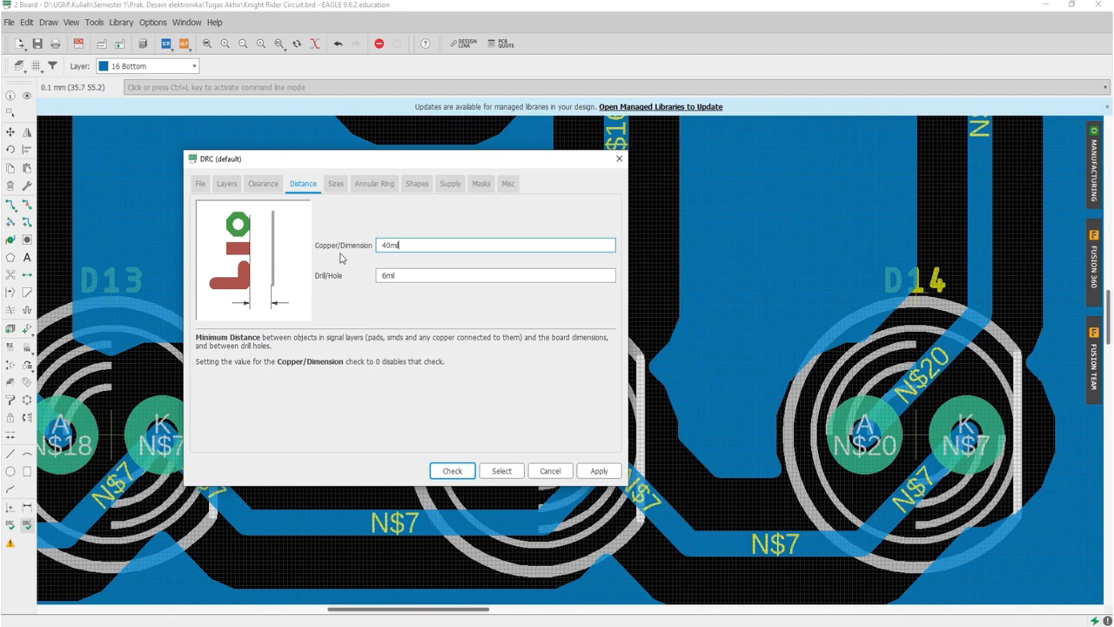
{"action": "left_click", "coordinate": [567, 471]}
Delete the GND polygon from the board.
{"action": "scroll", "coordinate": [462, 380], "scroll_direction": "down", "scroll_amount": 6}
{"action": "scroll", "coordinate": [463, 381], "scroll_direction": "down", "scroll_amount": 1}
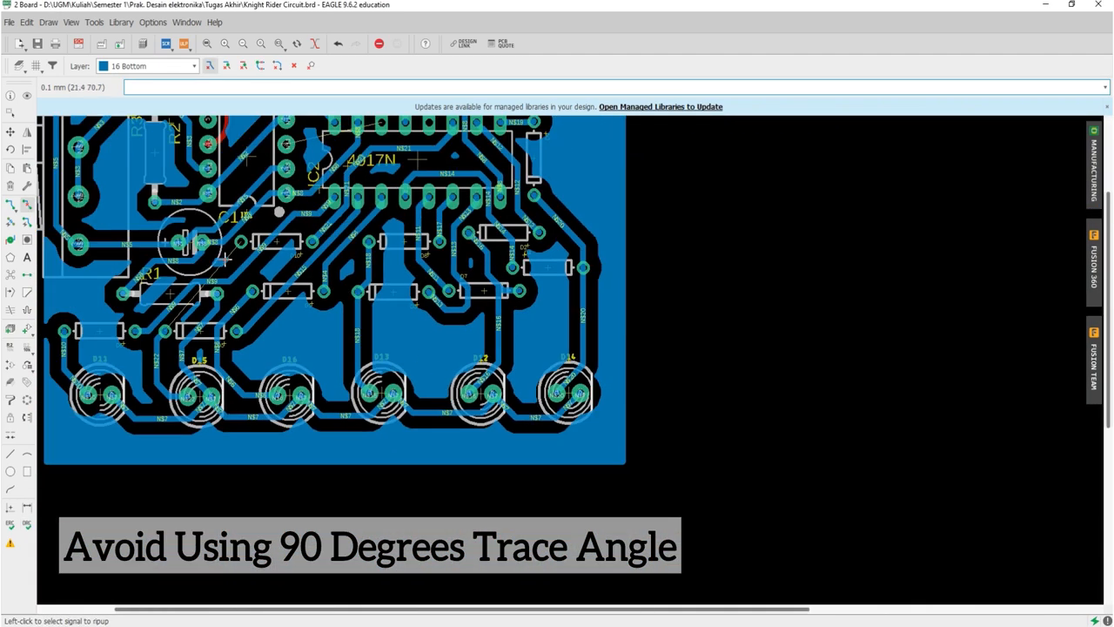
{"action": "scroll", "coordinate": [167, 236], "scroll_direction": "down", "scroll_amount": 2}
{"action": "scroll", "coordinate": [170, 179], "scroll_direction": "up", "scroll_amount": 1}
{"action": "scroll", "coordinate": [158, 159], "scroll_direction": "up", "scroll_amount": 3}
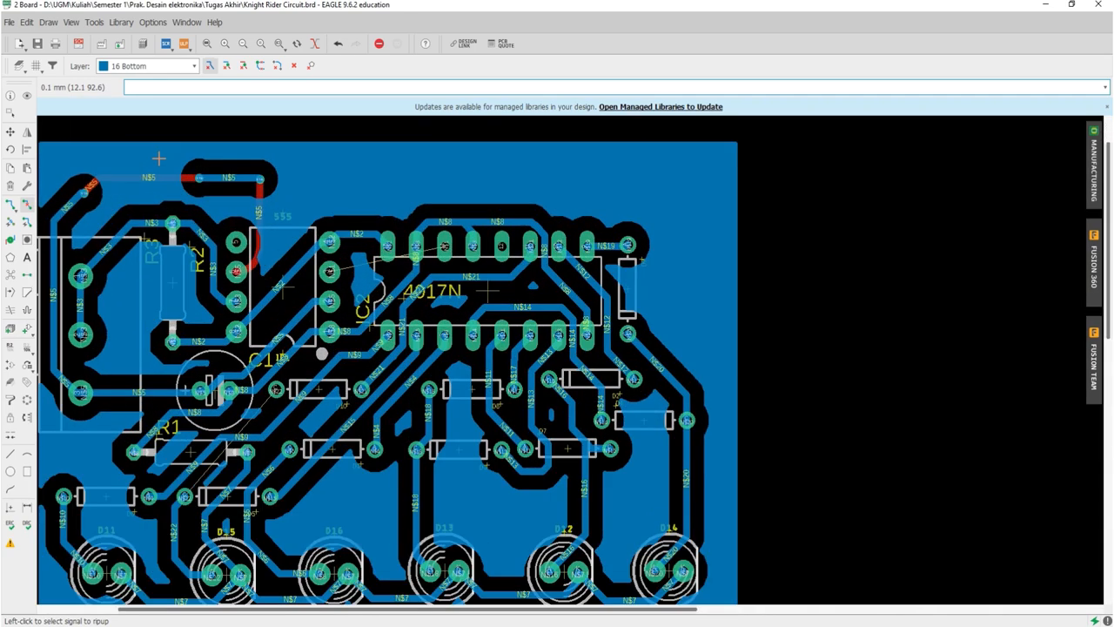
{"action": "right_click", "coordinate": [164, 146]}
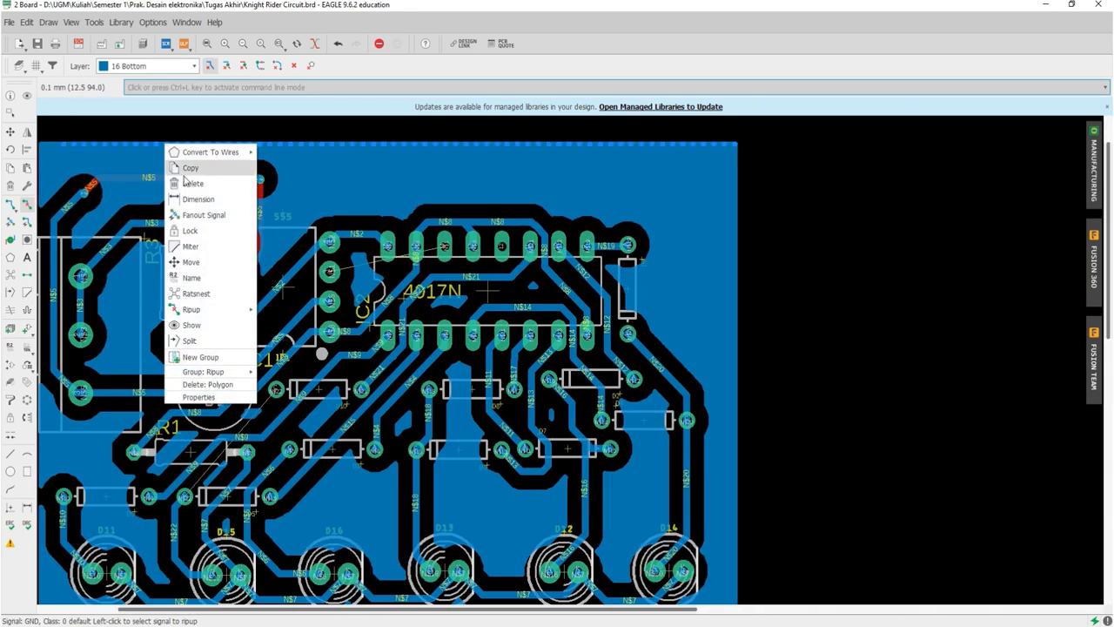
{"action": "left_click", "coordinate": [207, 384]}
Delete the N$5 trace segments running above R3 and the 555, including the curved red piece at pin 6.
{"action": "scroll", "coordinate": [337, 264], "scroll_direction": "down", "scroll_amount": 2}
{"action": "scroll", "coordinate": [207, 190], "scroll_direction": "up", "scroll_amount": 4}
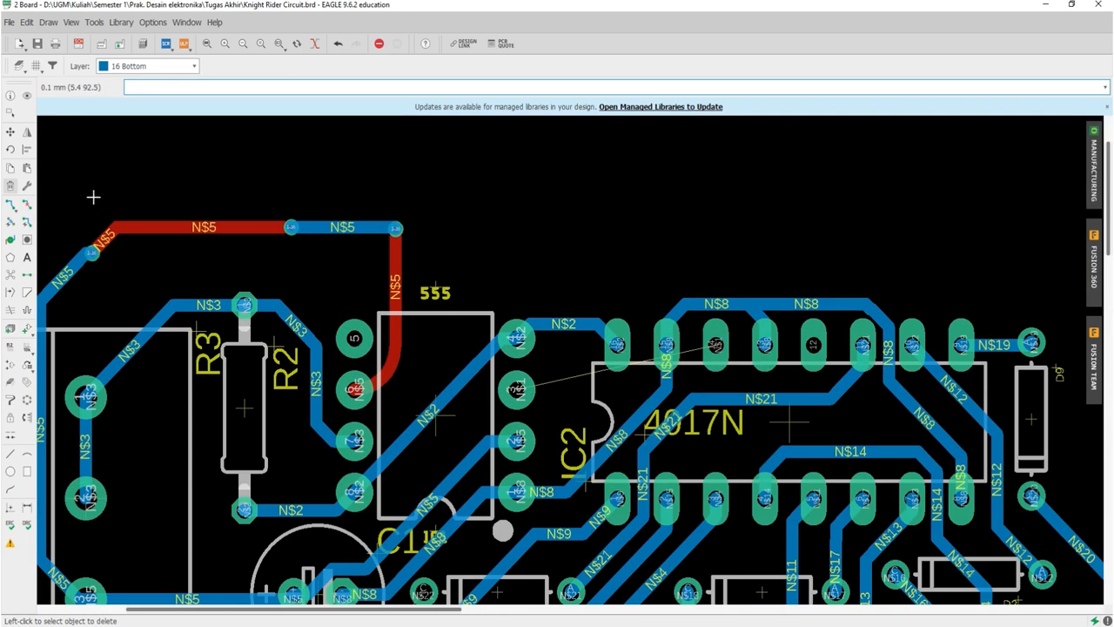
{"action": "left_click", "coordinate": [11, 113]}
{"action": "left_click_drag", "start_coordinate": [103, 188], "coordinate": [429, 289]}
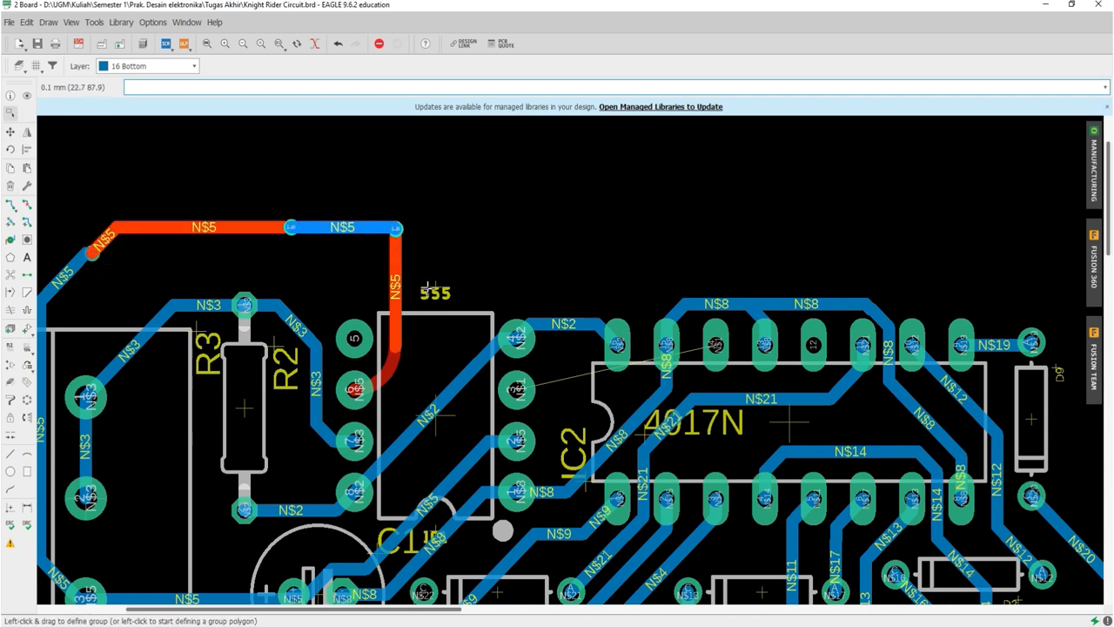
{"action": "key", "text": "Delete"}
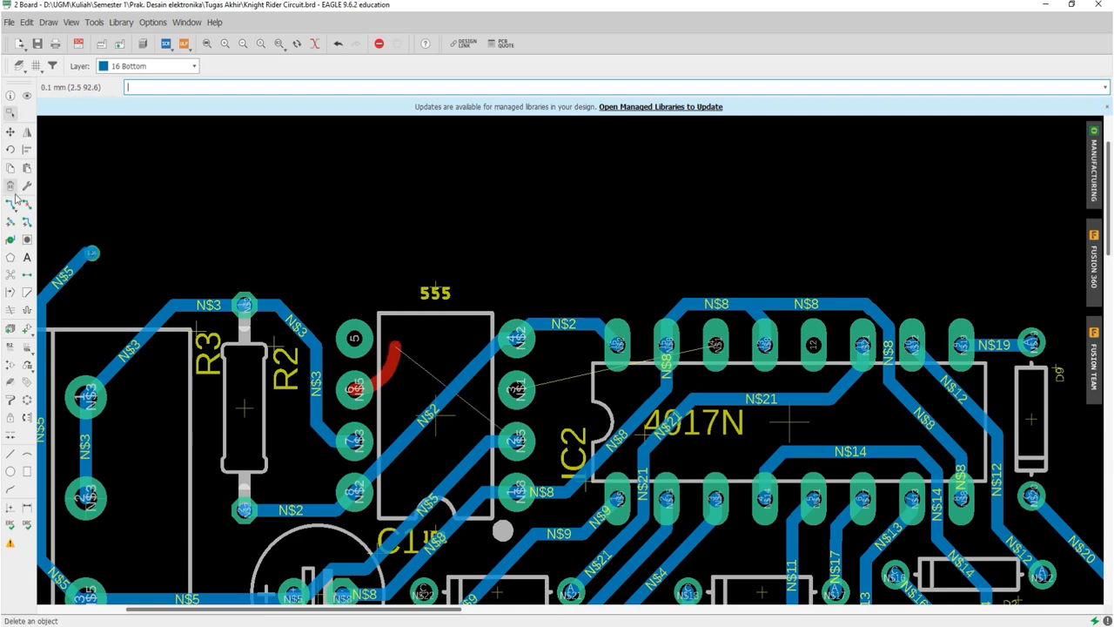
{"action": "left_click", "coordinate": [385, 380]}
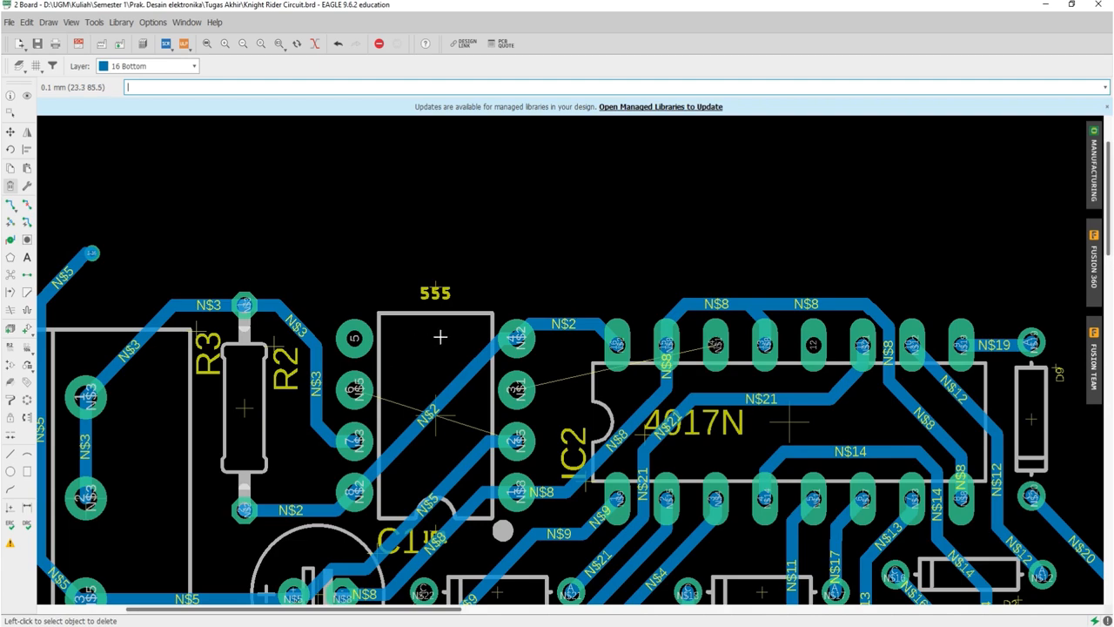
Delete the leftover via at the open end of the diagonal N$5 trace.
{"action": "scroll", "coordinate": [273, 278], "scroll_direction": "down", "scroll_amount": 4}
{"action": "scroll", "coordinate": [316, 313], "scroll_direction": "up", "scroll_amount": 7}
{"action": "scroll", "coordinate": [301, 289], "scroll_direction": "up", "scroll_amount": 1}
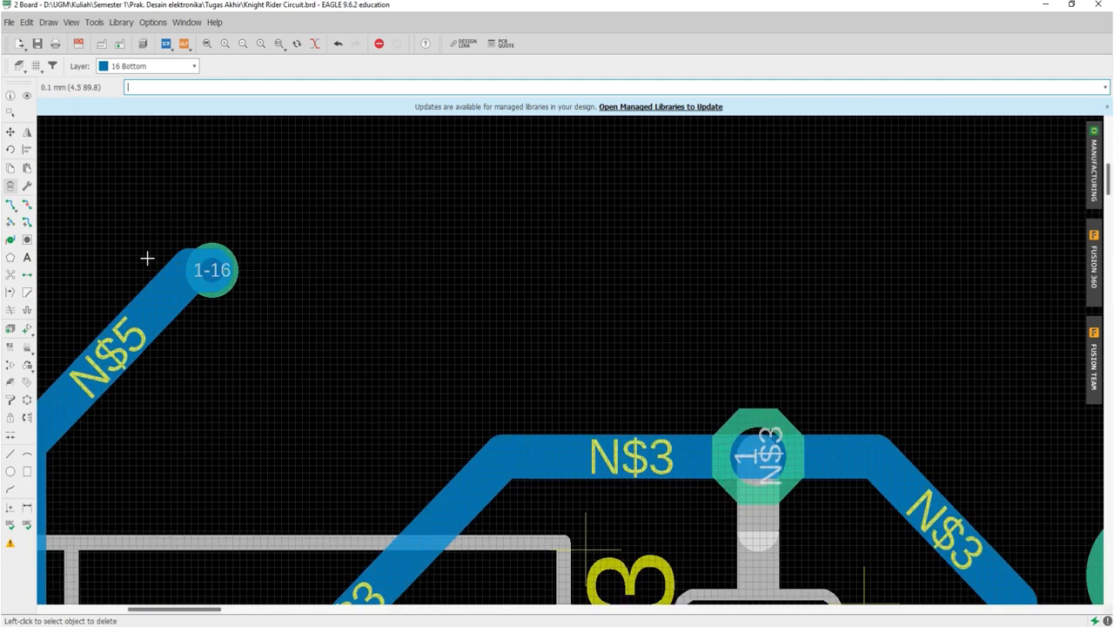
{"action": "left_click", "coordinate": [214, 271]}
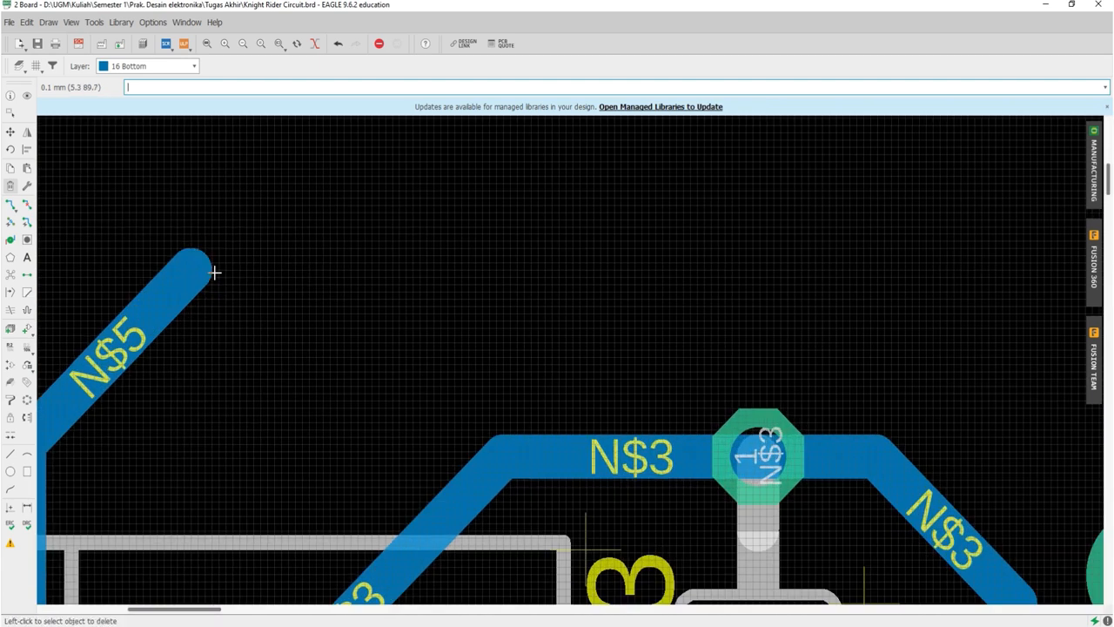
Route a horizontal N$5 segment about 4 mm long from the open trace end on layer 16 Bottom, with a width of 0.6096.
{"action": "left_click", "coordinate": [8, 206]}
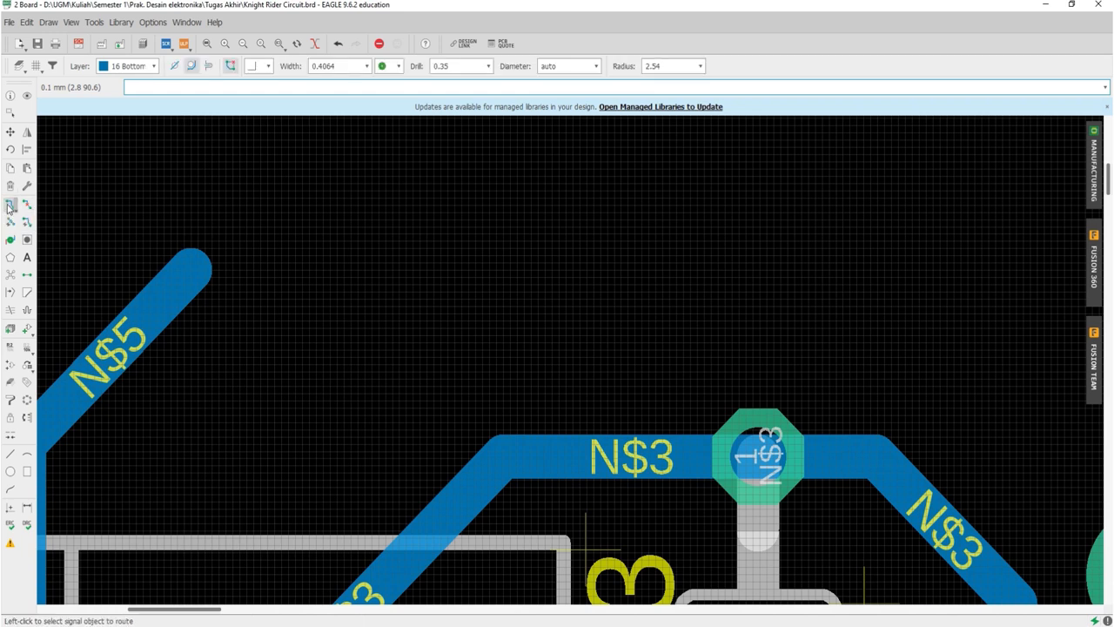
{"action": "left_click", "coordinate": [208, 263]}
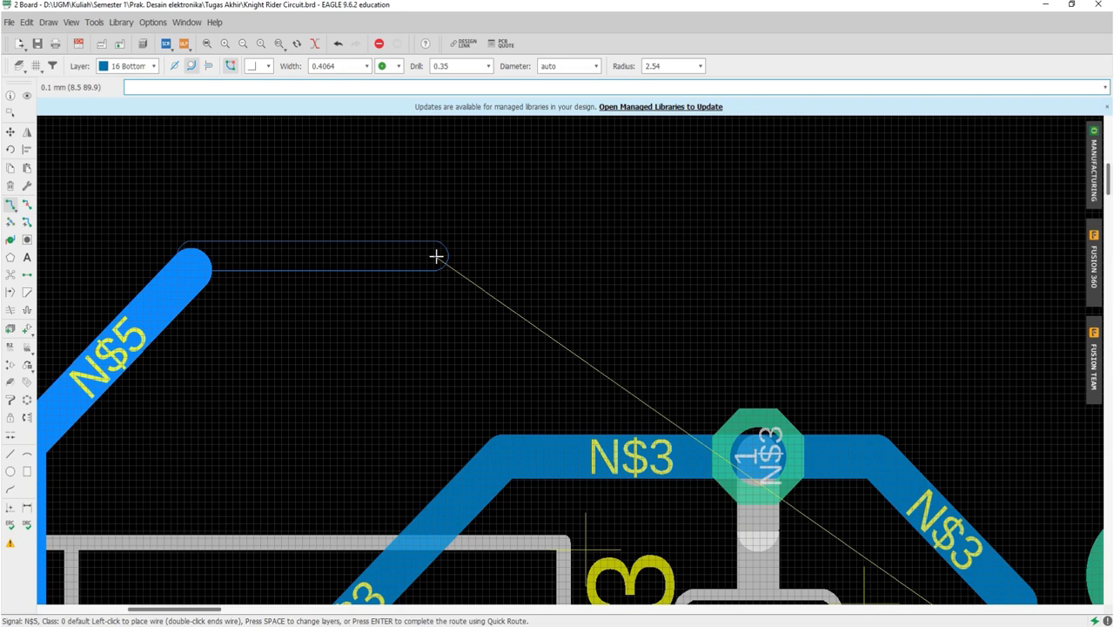
{"action": "left_click", "coordinate": [366, 66]}
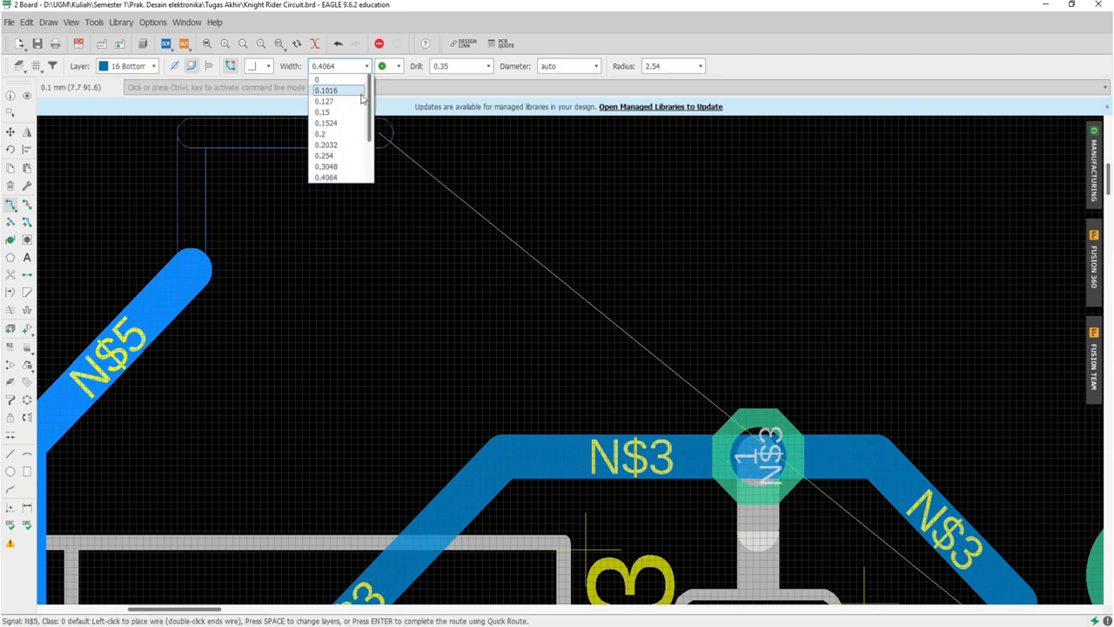
{"action": "scroll", "coordinate": [353, 131], "scroll_direction": "down", "scroll_amount": 1}
{"action": "left_click", "coordinate": [346, 166]}
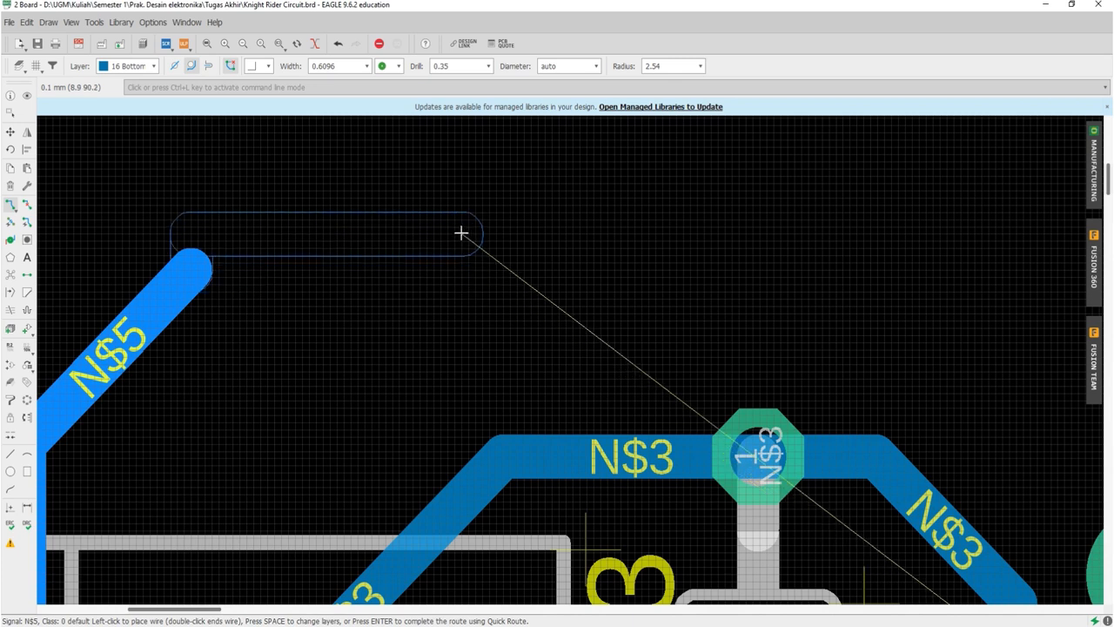
{"action": "left_click", "coordinate": [469, 279]}
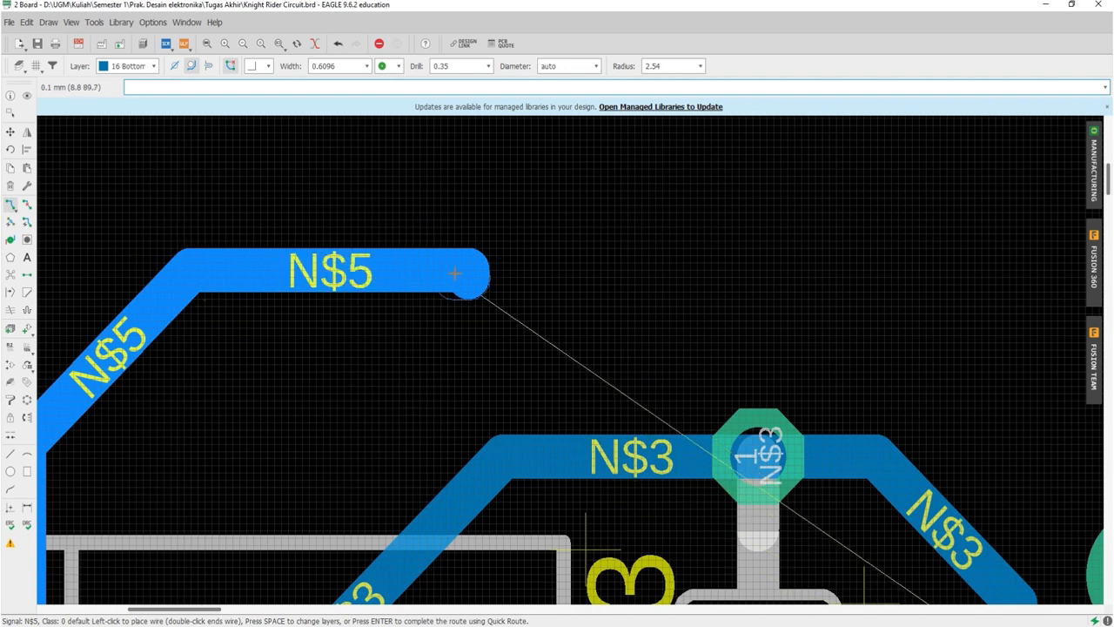
{"action": "key", "text": "Escape"}
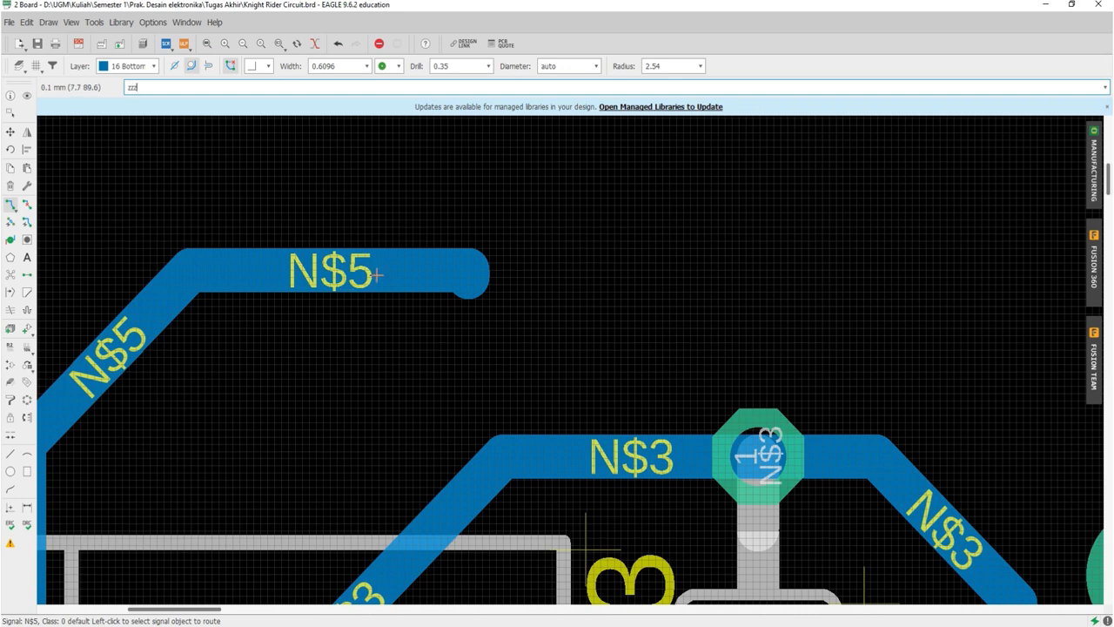
Try to delete the short stub at the end of the new horizontal N$5 segment.
{"action": "left_click", "coordinate": [472, 277]}
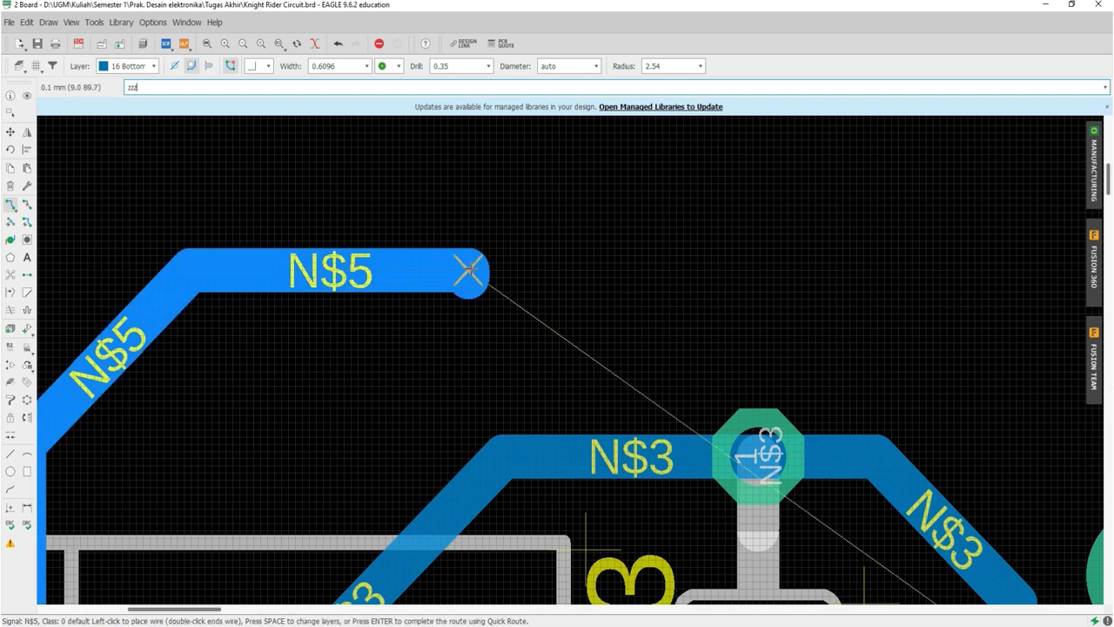
{"action": "left_click", "coordinate": [11, 186]}
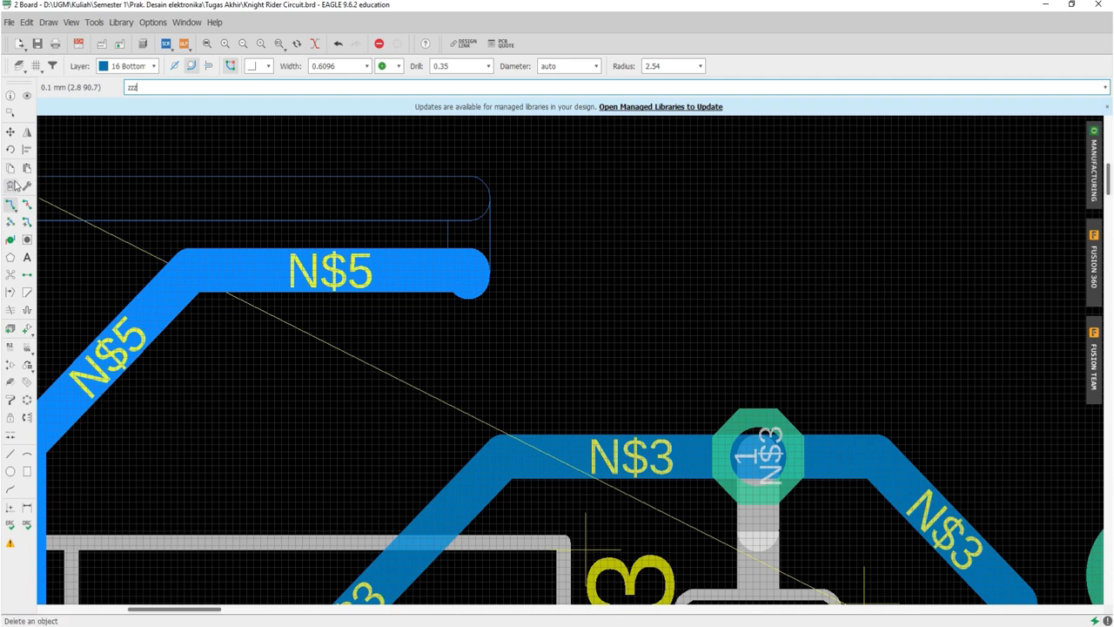
{"action": "left_click", "coordinate": [473, 274]}
{"action": "left_click", "coordinate": [472, 274]}
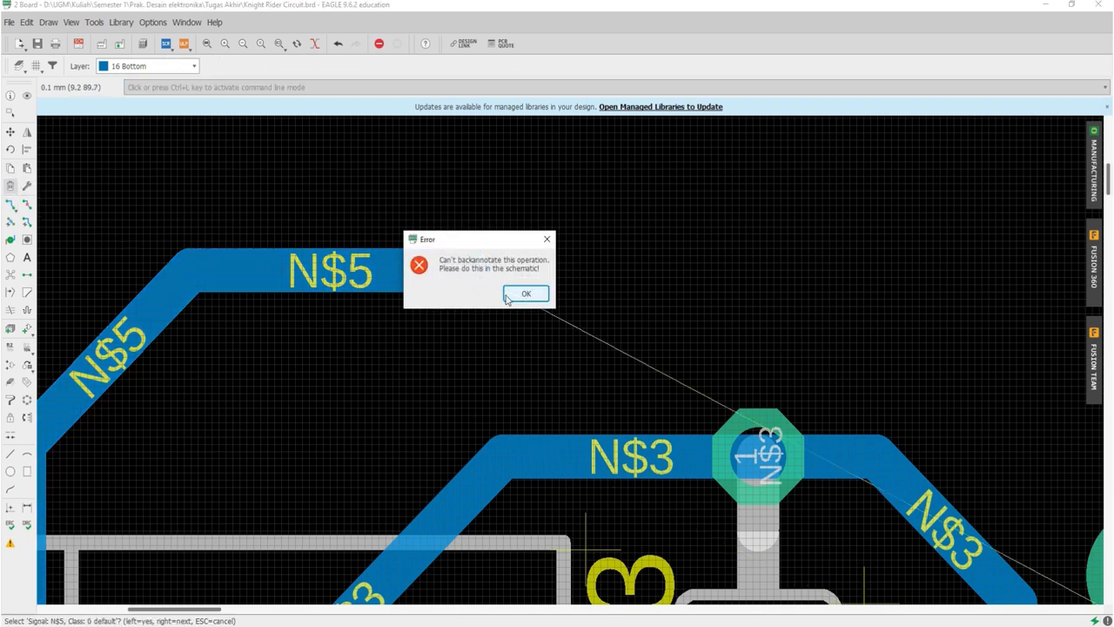
{"action": "left_click", "coordinate": [525, 295]}
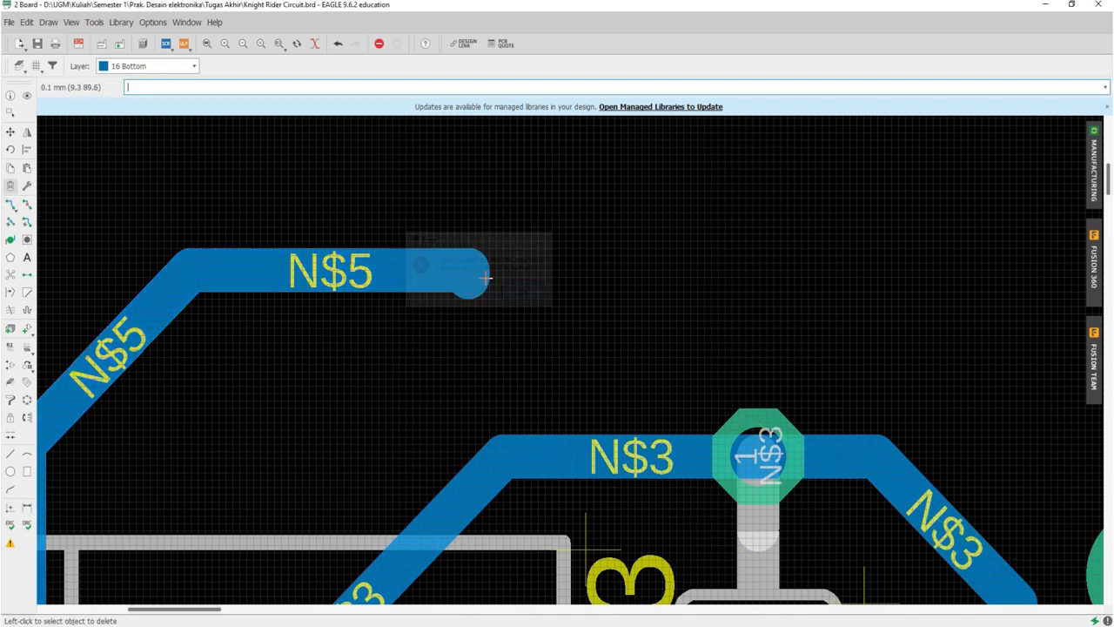
Extend the N$5 trace above R3 and R2 as a two-step staircase with 90-degree corners.
{"action": "left_click", "coordinate": [10, 203]}
{"action": "scroll", "coordinate": [448, 276], "scroll_direction": "down", "scroll_amount": 3}
{"action": "left_click", "coordinate": [453, 273]}
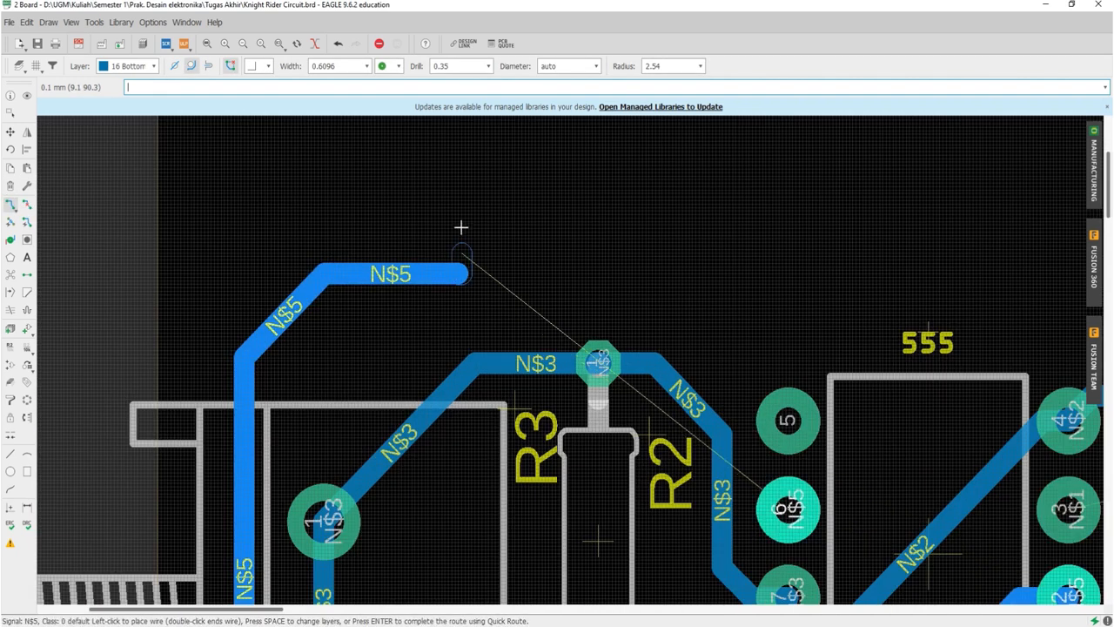
{"action": "left_click", "coordinate": [458, 202]}
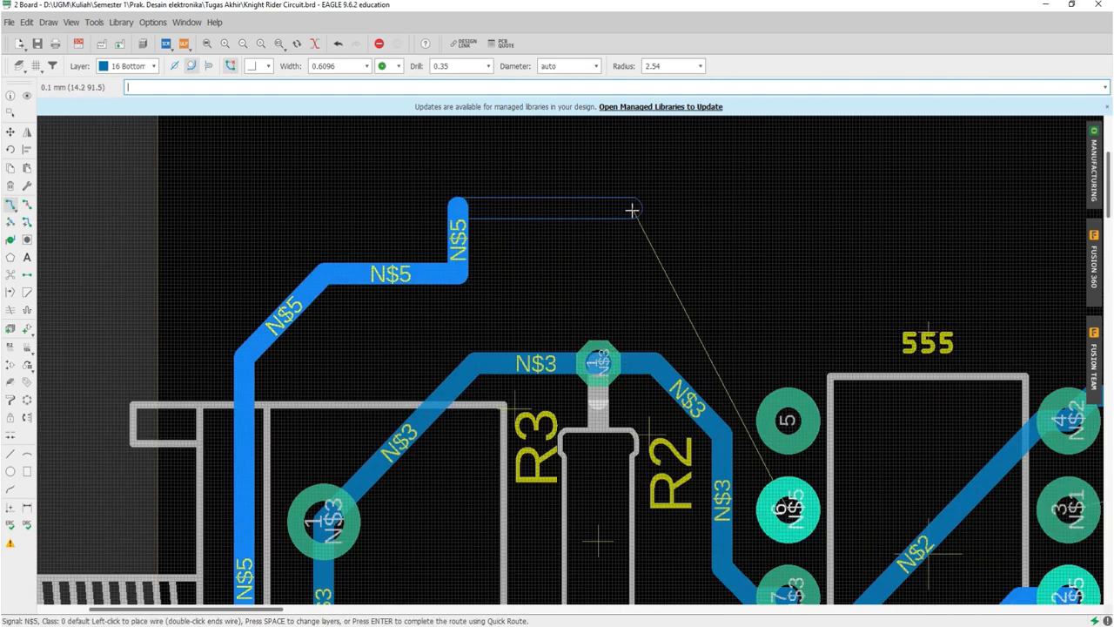
{"action": "left_click", "coordinate": [632, 209]}
{"action": "left_click", "coordinate": [633, 169]}
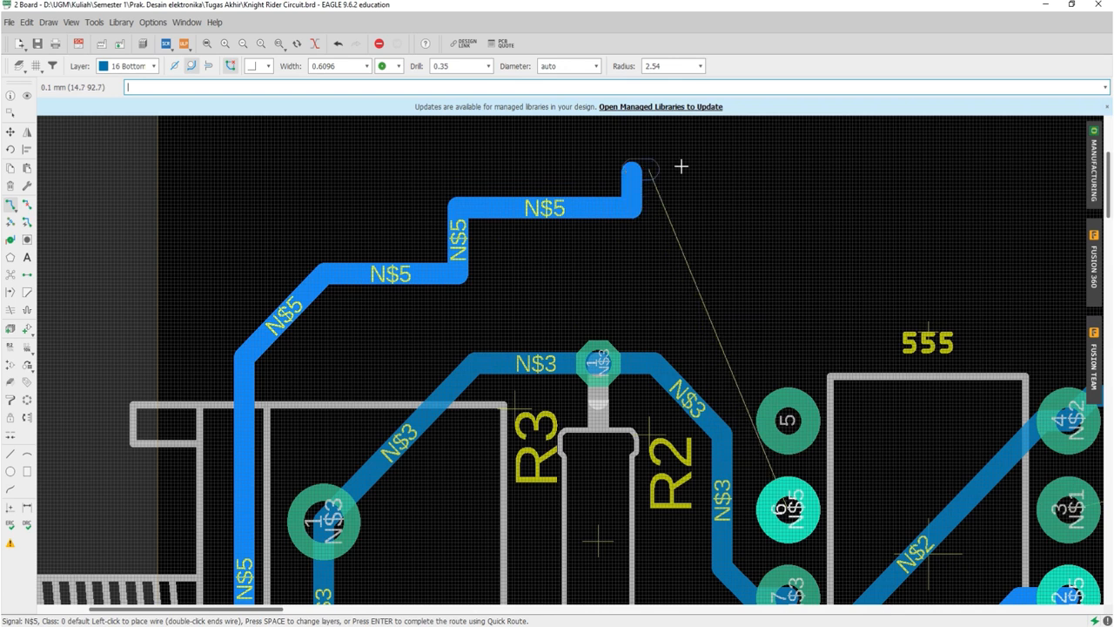
{"action": "left_click", "coordinate": [739, 163]}
{"action": "left_click", "coordinate": [739, 162]}
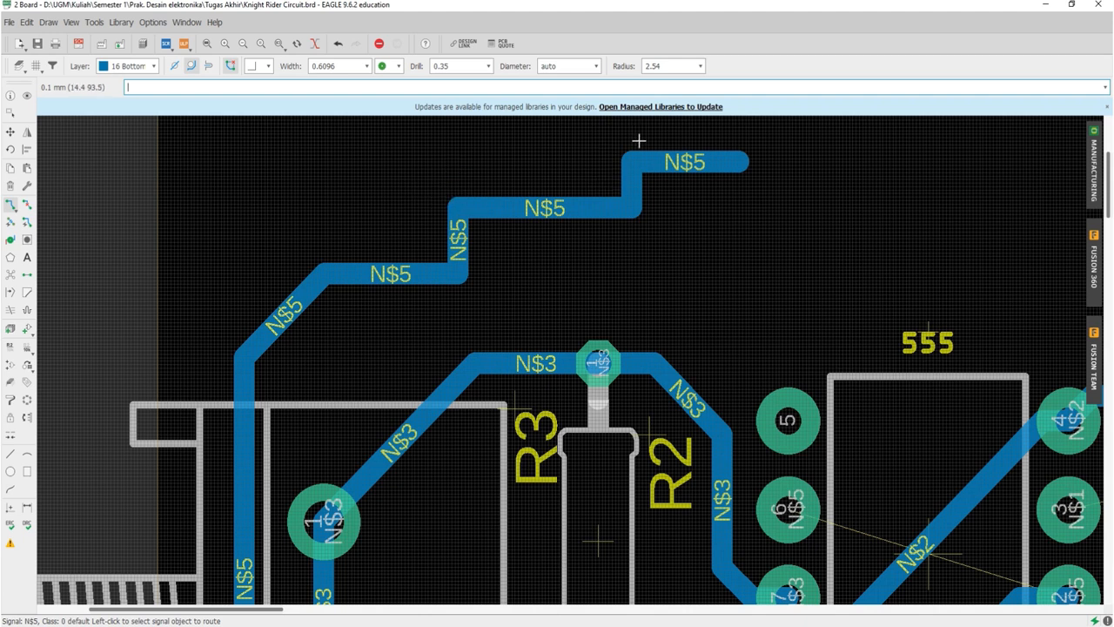
Set the wire bend style to 45 degrees and extend the N$5 trace from the staircase's end in a loop above the 555.
{"action": "scroll", "coordinate": [425, 345], "scroll_direction": "down", "scroll_amount": 3}
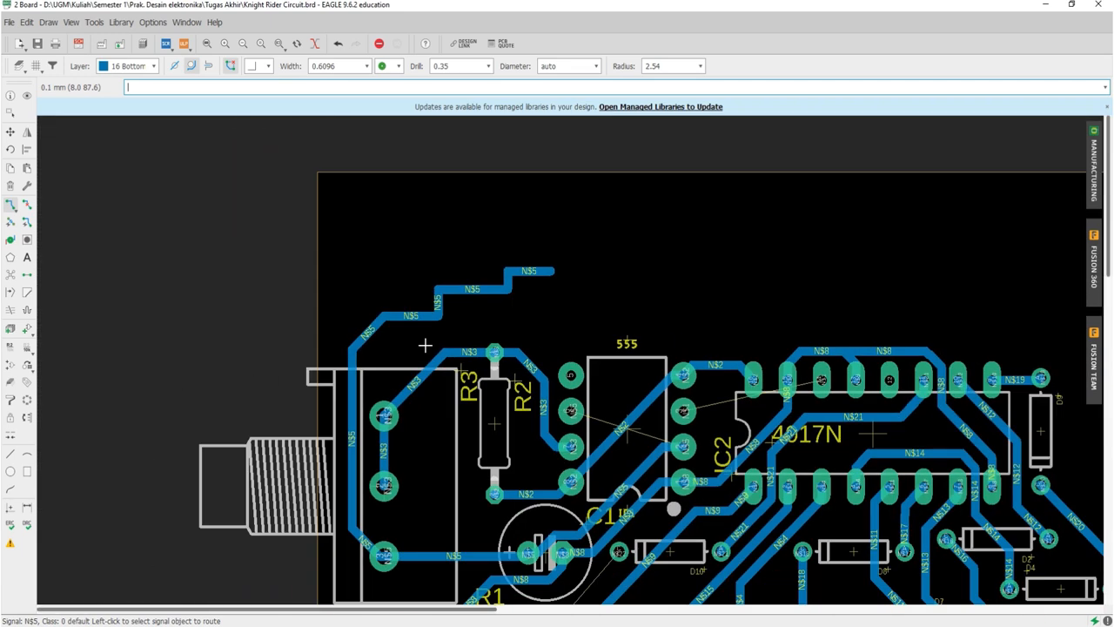
{"action": "scroll", "coordinate": [524, 266], "scroll_direction": "up", "scroll_amount": 5}
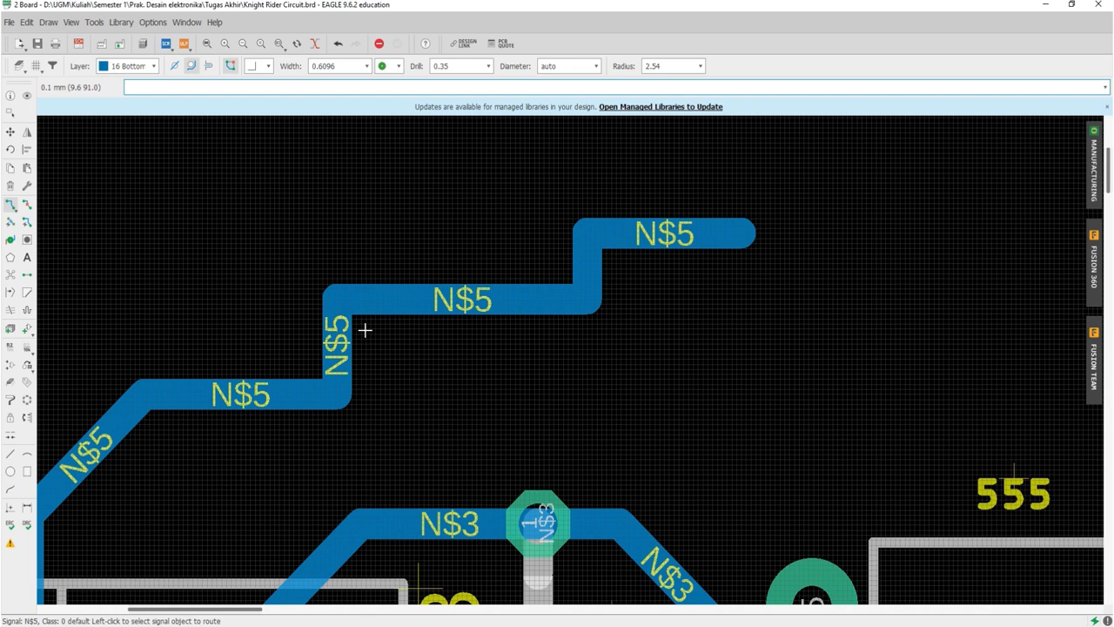
{"action": "left_click", "coordinate": [258, 68]}
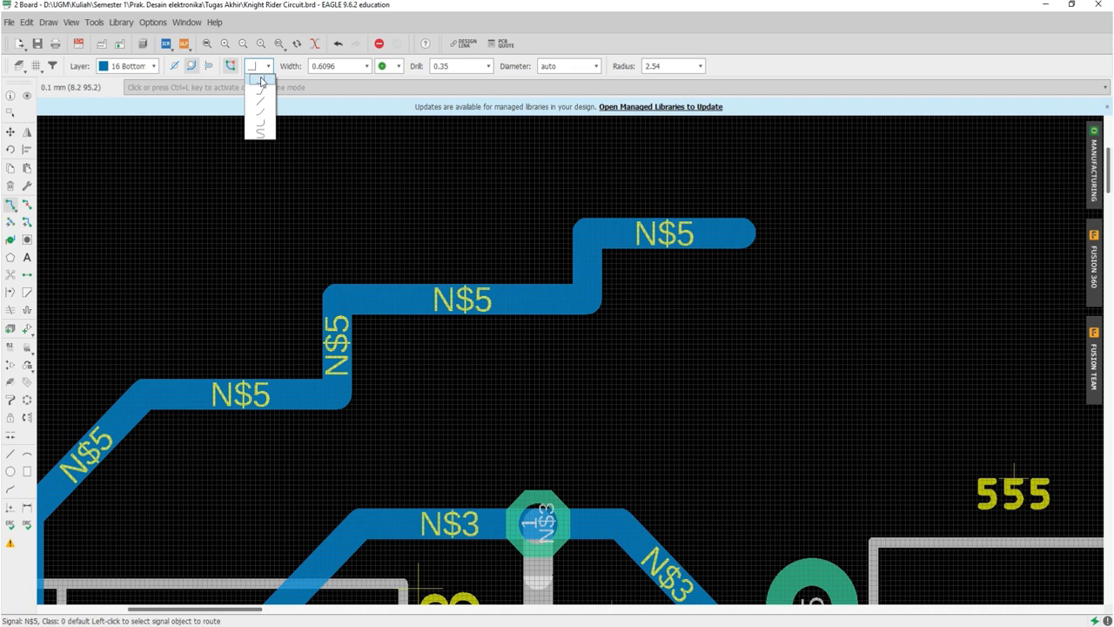
{"action": "left_click", "coordinate": [263, 92]}
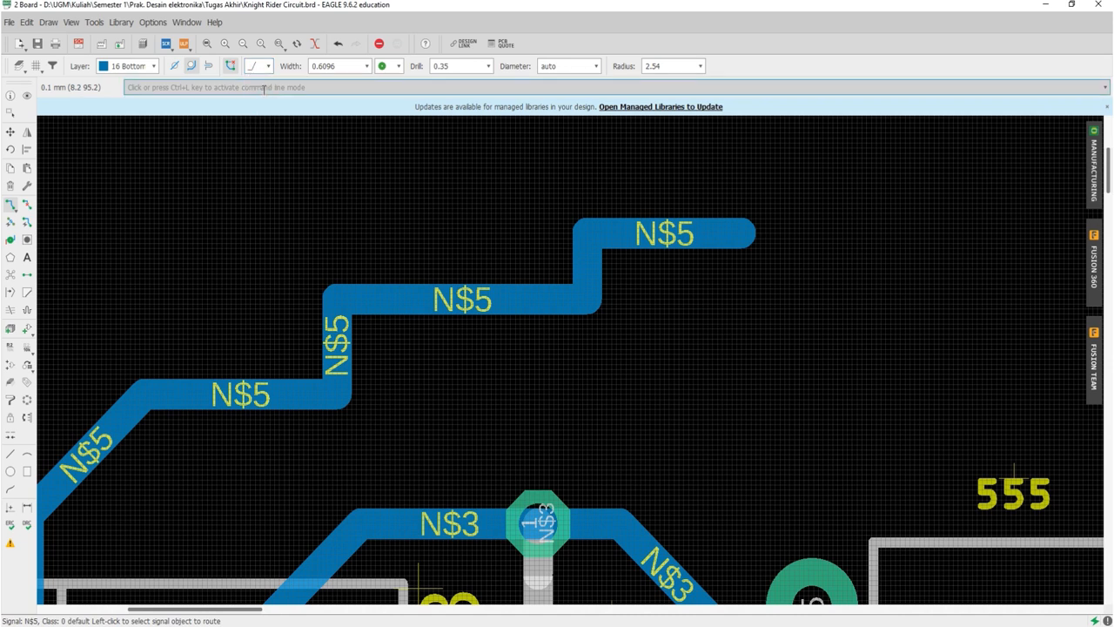
{"action": "left_click", "coordinate": [745, 236]}
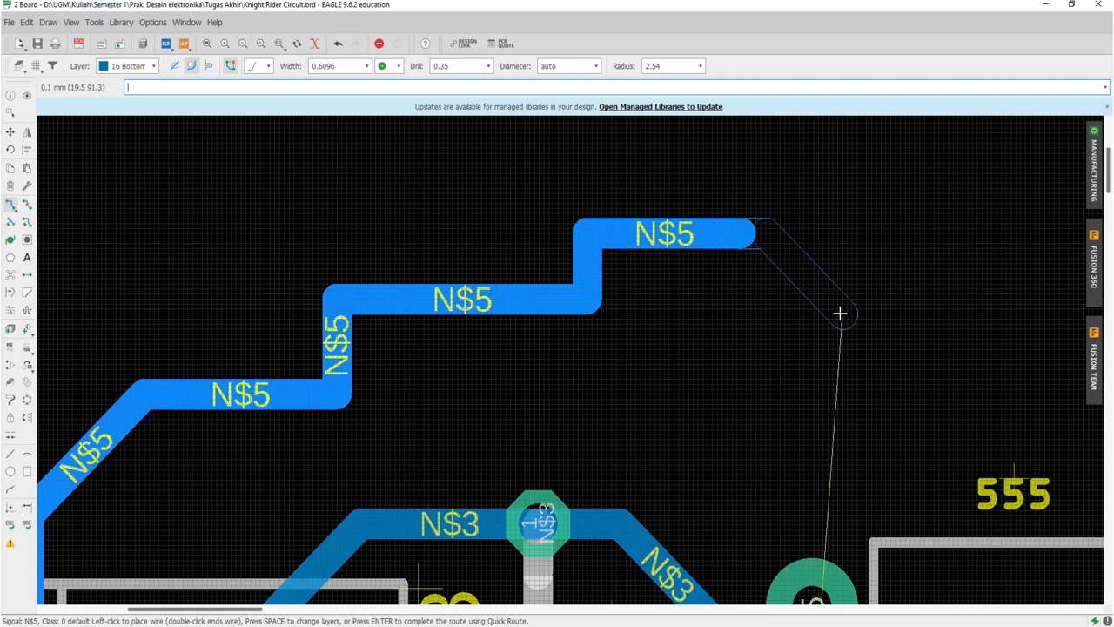
{"action": "left_click", "coordinate": [865, 343]}
{"action": "left_click", "coordinate": [963, 343]}
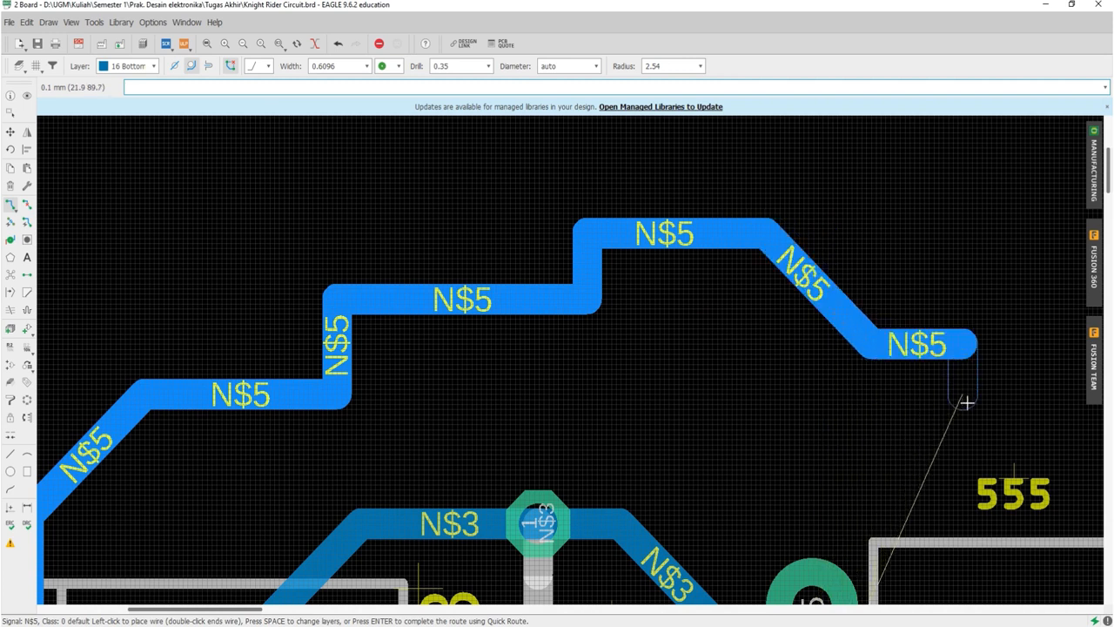
{"action": "left_click", "coordinate": [1006, 439]}
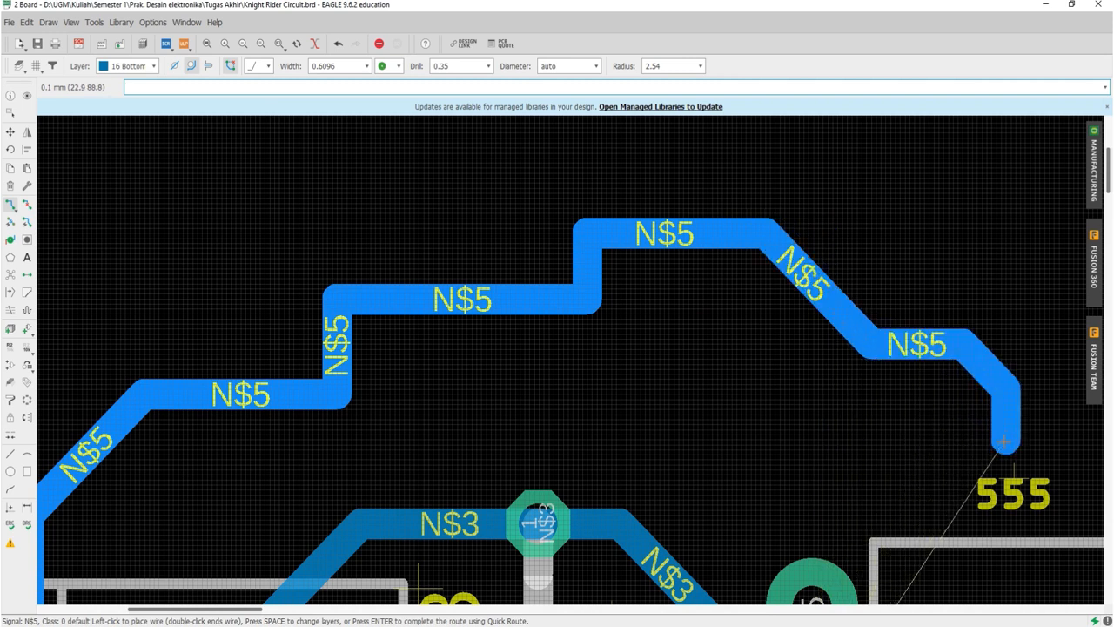
{"action": "left_click", "coordinate": [890, 494]}
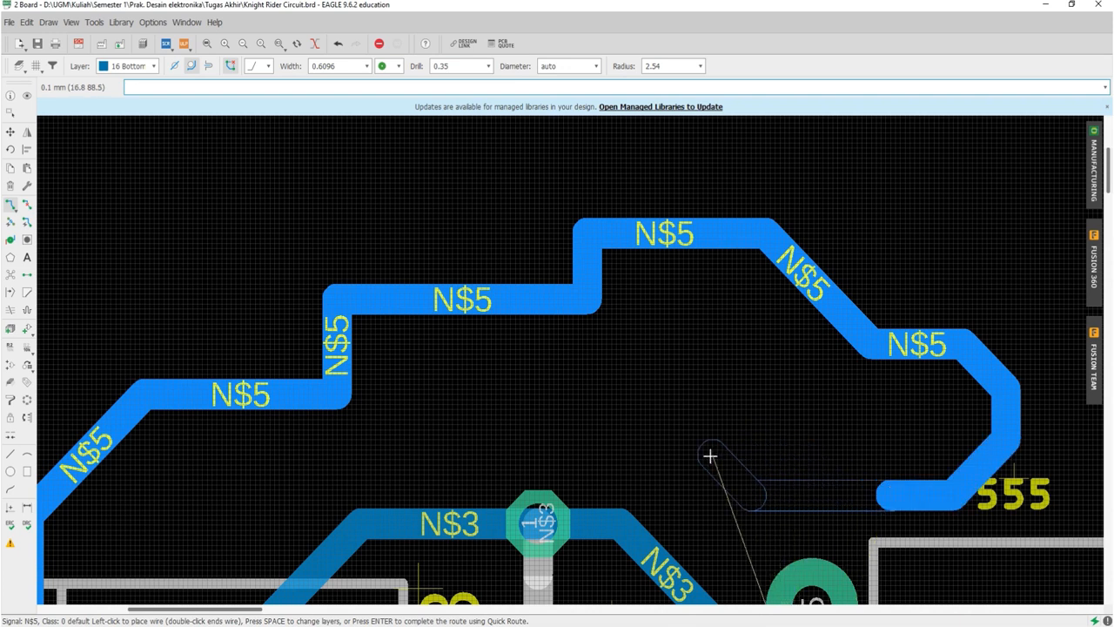
{"action": "left_click", "coordinate": [710, 455]}
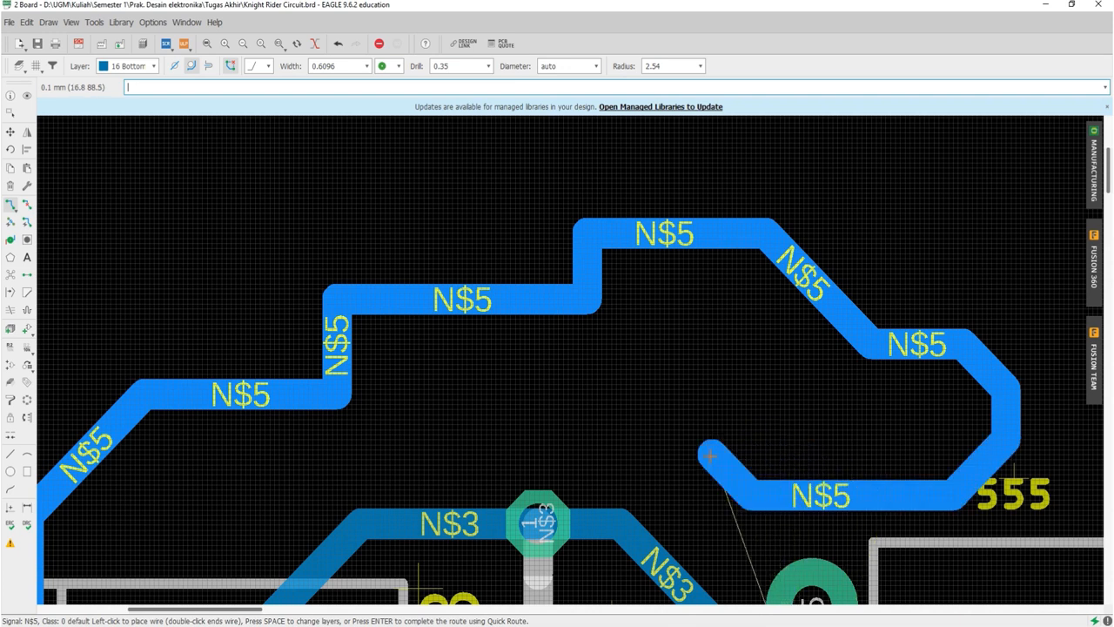
{"action": "left_click", "coordinate": [710, 455]}
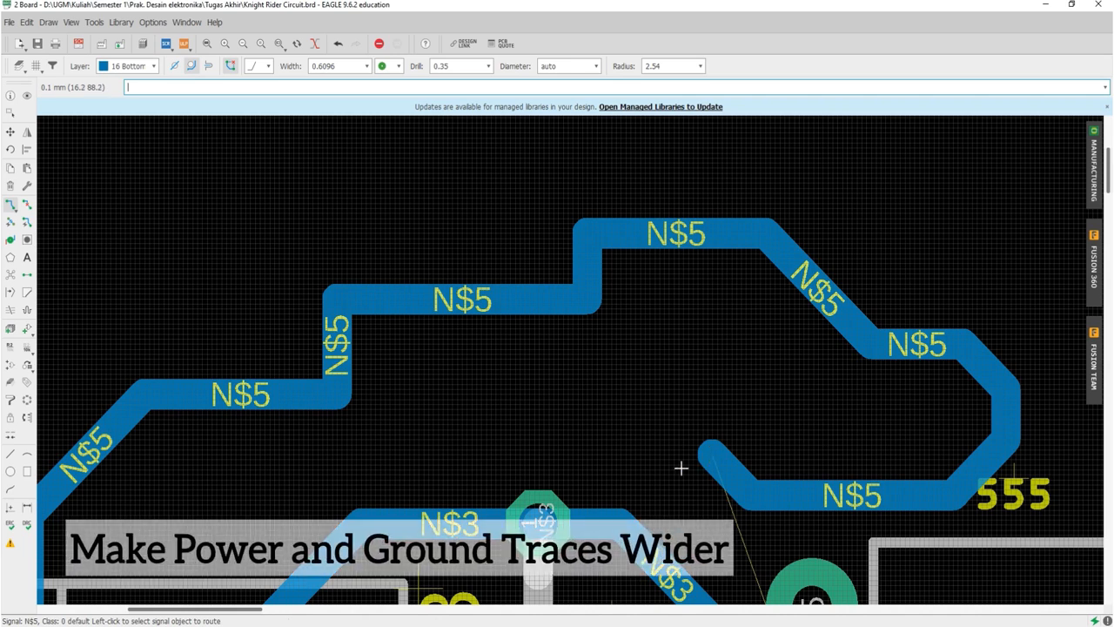
{"action": "scroll", "coordinate": [631, 390], "scroll_direction": "down", "scroll_amount": 3}
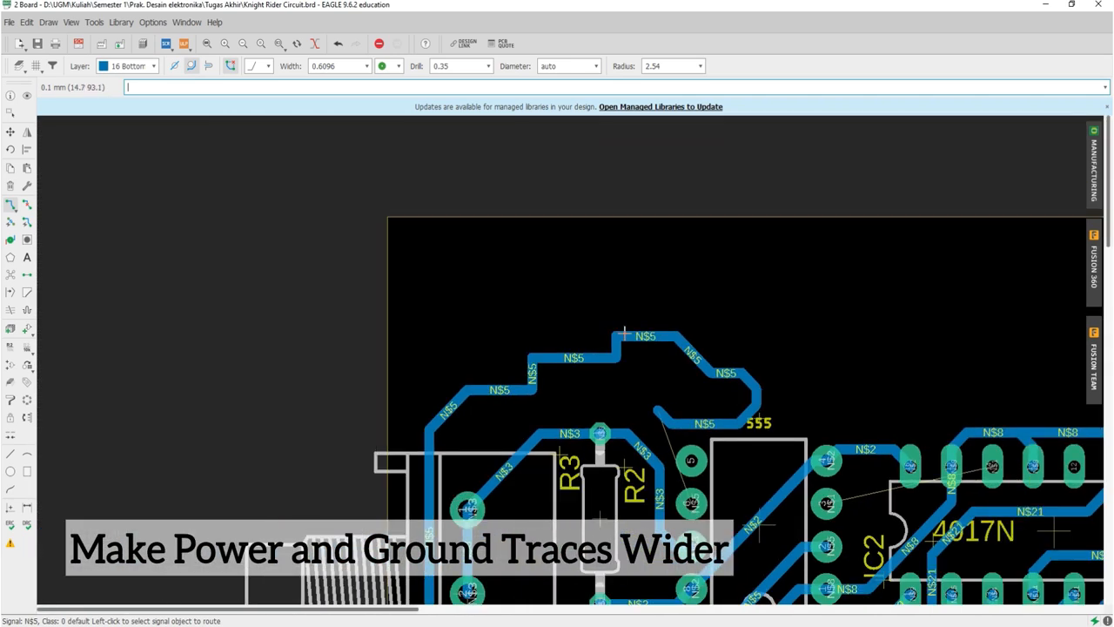
{"action": "scroll", "coordinate": [623, 334], "scroll_direction": "down", "scroll_amount": 2}
{"action": "scroll", "coordinate": [570, 484], "scroll_direction": "up", "scroll_amount": 5}
{"action": "scroll", "coordinate": [570, 485], "scroll_direction": "down", "scroll_amount": 4}
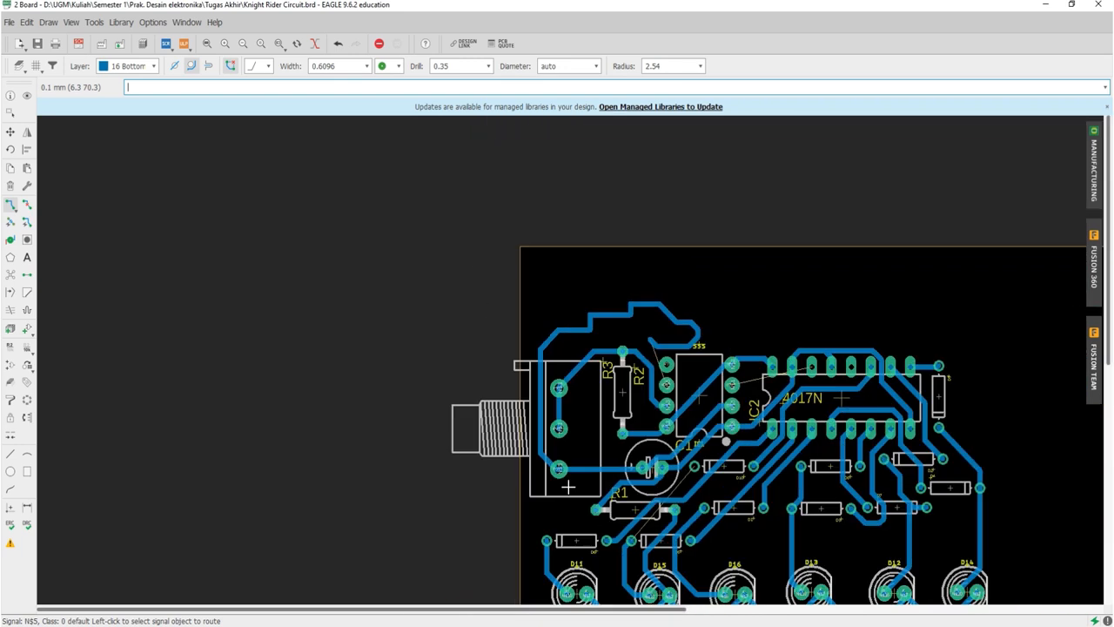
Check the wire properties of the N$2 trace leading to the three-pin connector's pad 1.
{"action": "scroll", "coordinate": [683, 469], "scroll_direction": "down", "scroll_amount": 2}
{"action": "scroll", "coordinate": [740, 517], "scroll_direction": "up", "scroll_amount": 2}
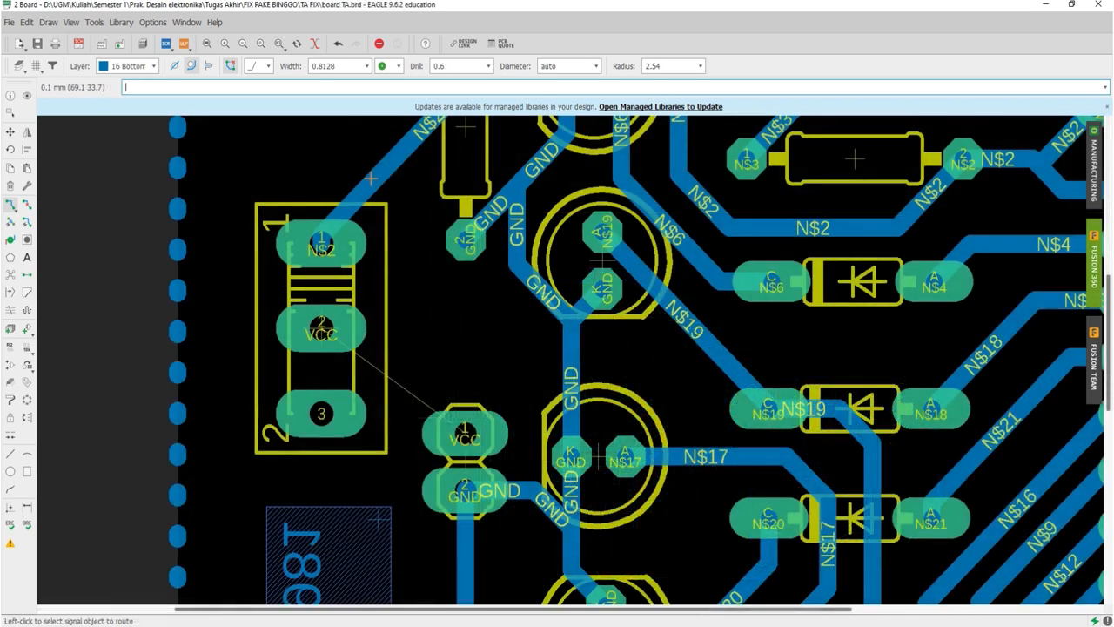
{"action": "right_click", "coordinate": [370, 179]}
{"action": "left_click", "coordinate": [415, 426]}
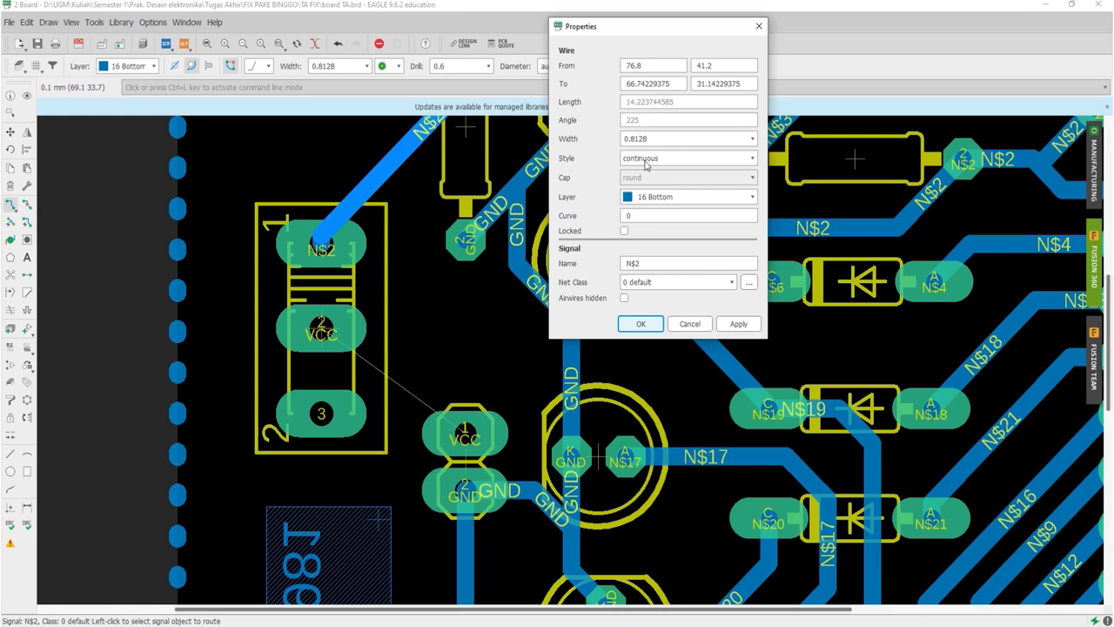
{"action": "left_click", "coordinate": [640, 323]}
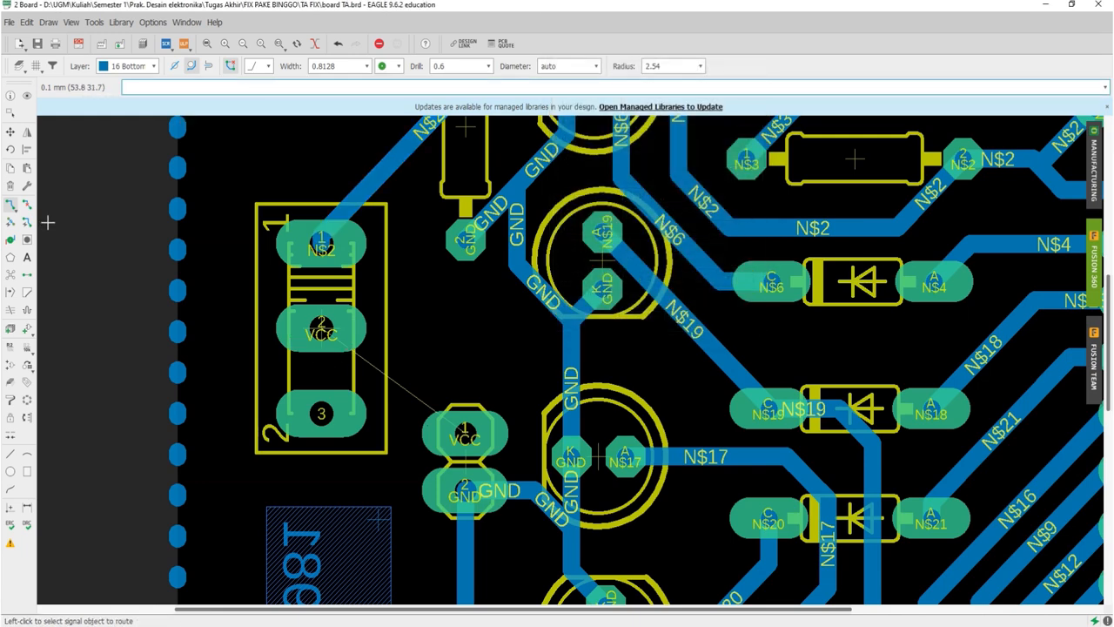
Route the VCC airwire from the three-pin connector's pad 2 to the two-pin header's VCC pad with a 1 mm width.
{"action": "left_click", "coordinate": [189, 88]}
{"action": "type", "text": "1mm"}
{"action": "key", "text": "Return"}
{"action": "left_click", "coordinate": [315, 330]}
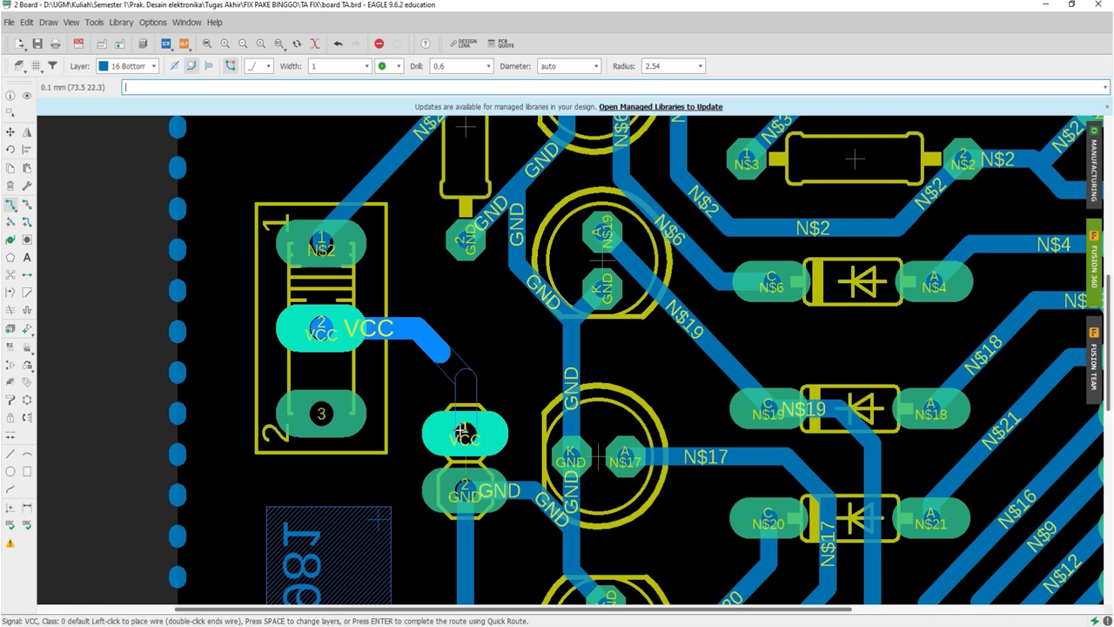
{"action": "left_click", "coordinate": [463, 429]}
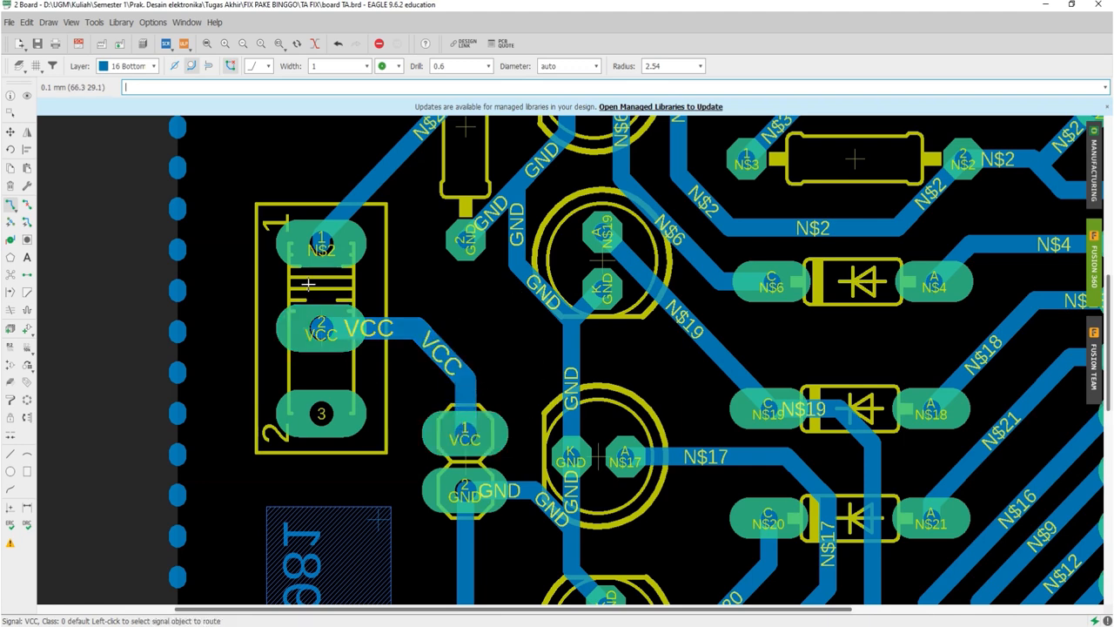
Place a via spanning layers 1-16 with a 0.6 drill in the middle of the 16-pin IC footprint.
{"action": "scroll", "coordinate": [415, 315], "scroll_direction": "down", "scroll_amount": 3}
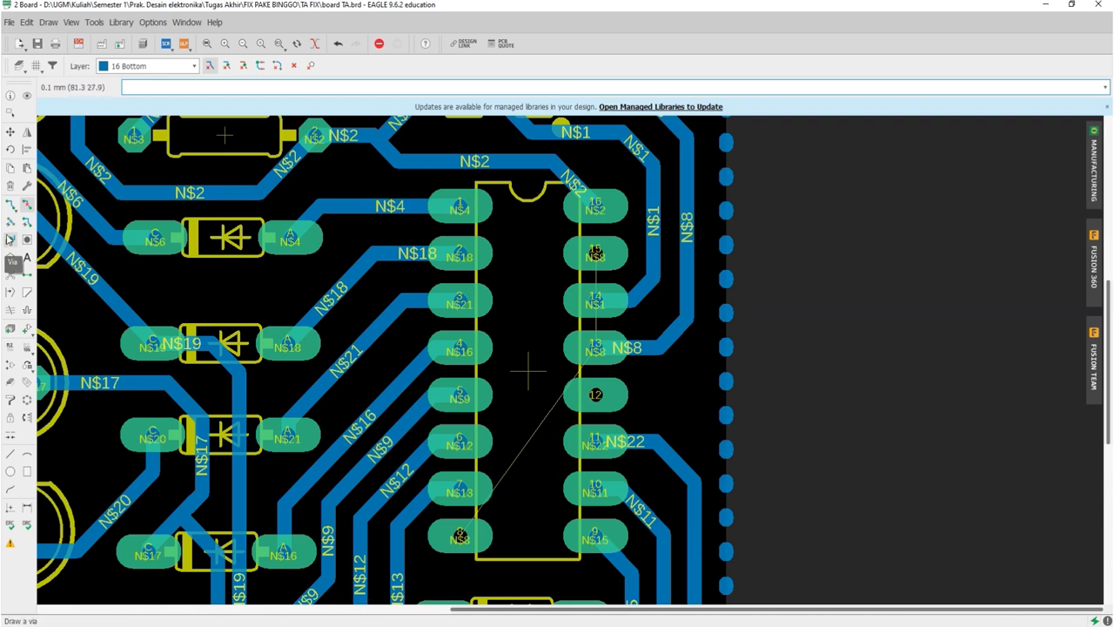
{"action": "left_click", "coordinate": [10, 240]}
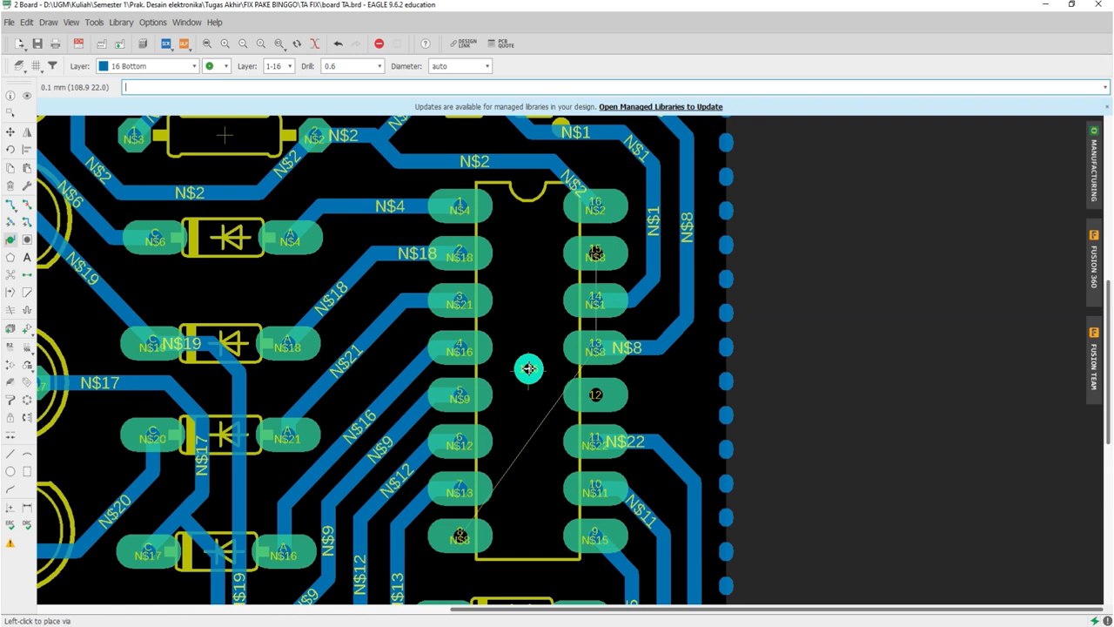
{"action": "left_click", "coordinate": [529, 368]}
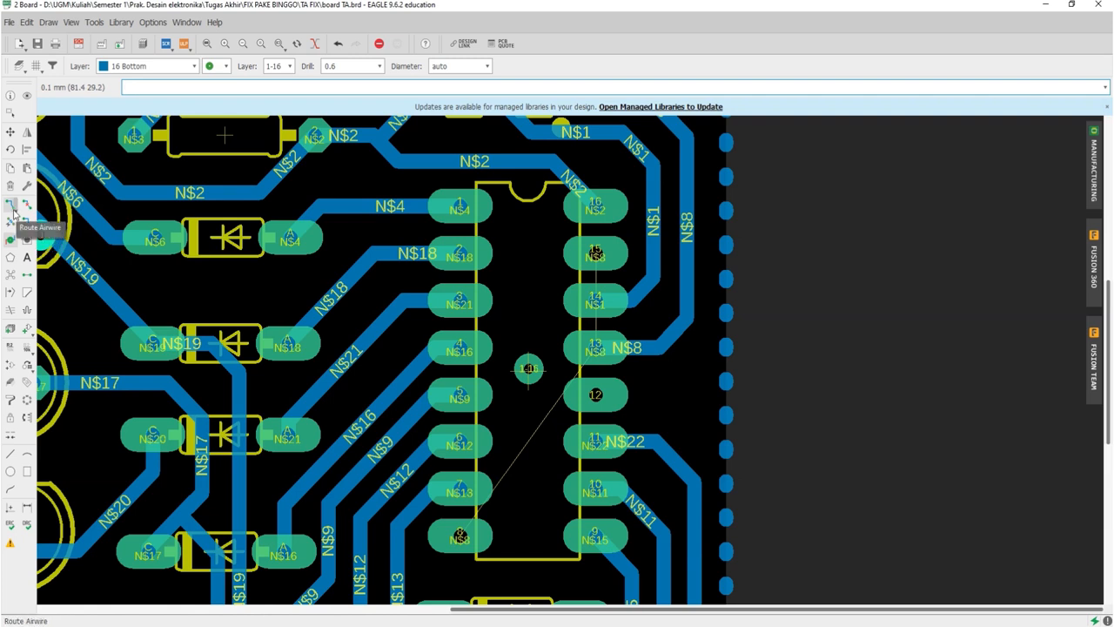
Set the routing layer to 1 Top and try to route the N$8 airwire from IC pin 15 towards the via.
{"action": "left_click", "coordinate": [9, 207]}
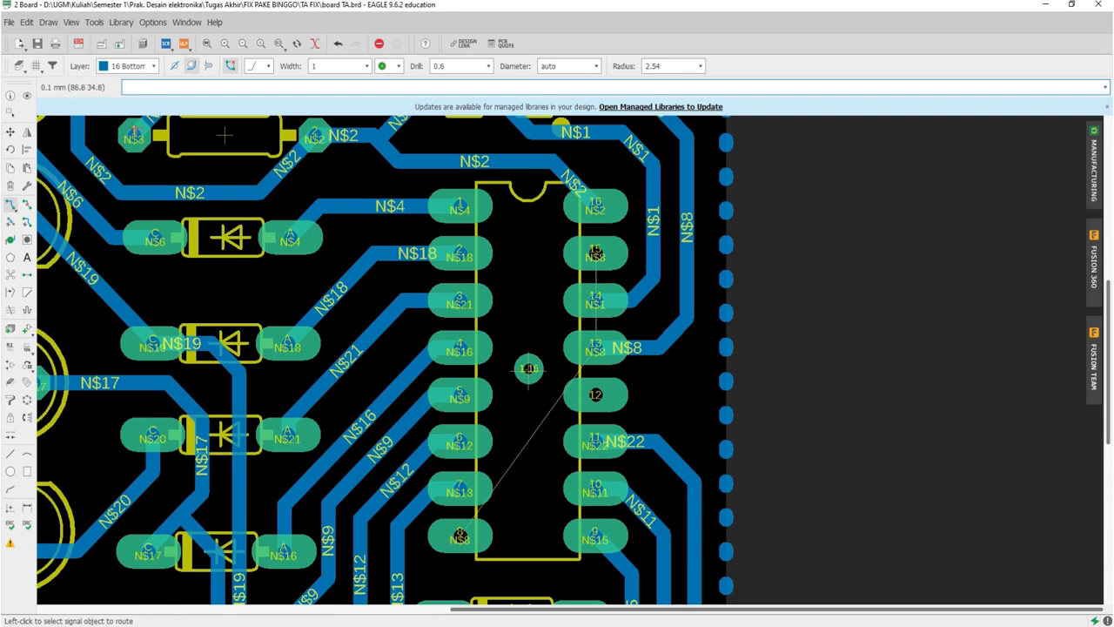
{"action": "left_click", "coordinate": [128, 65]}
{"action": "left_click", "coordinate": [121, 80]}
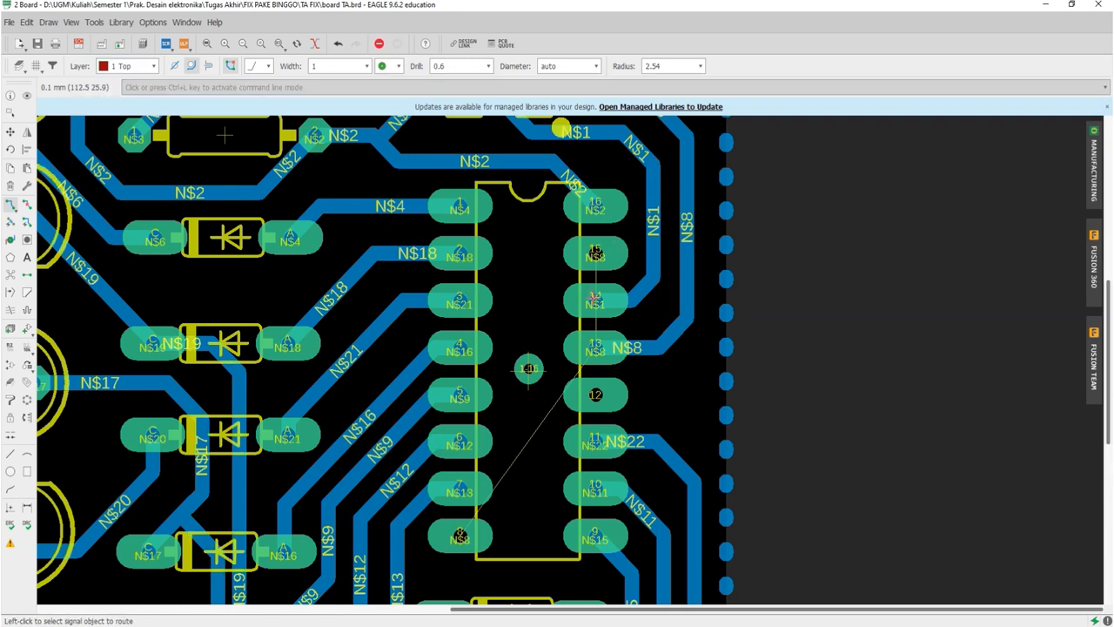
{"action": "scroll", "coordinate": [593, 299], "scroll_direction": "up", "scroll_amount": 3}
{"action": "scroll", "coordinate": [592, 299], "scroll_direction": "down", "scroll_amount": 1}
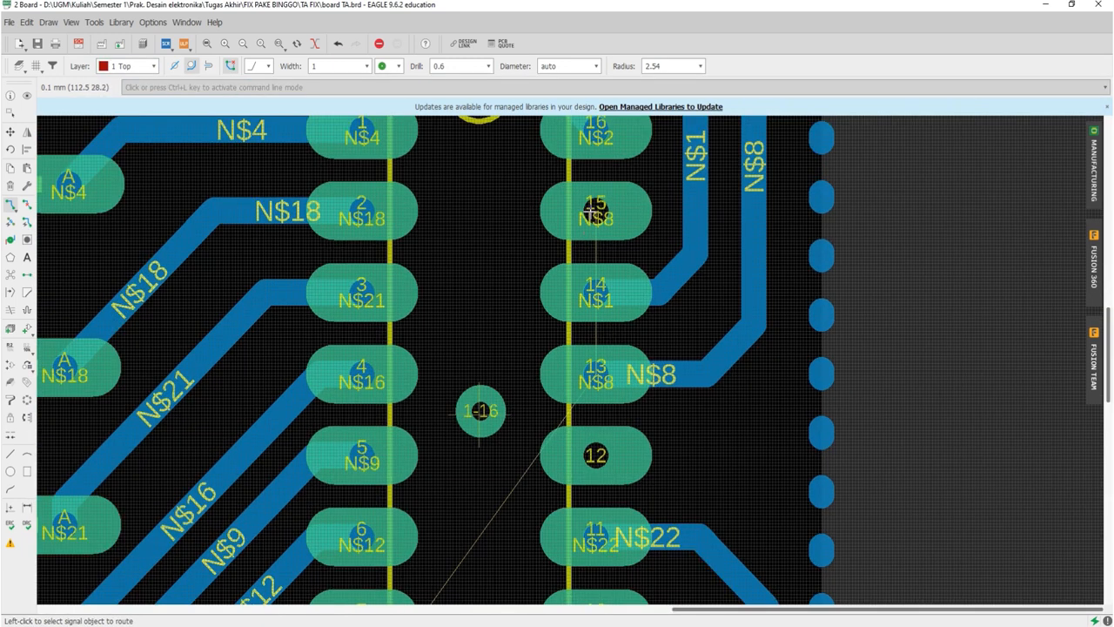
{"action": "left_click", "coordinate": [584, 242]}
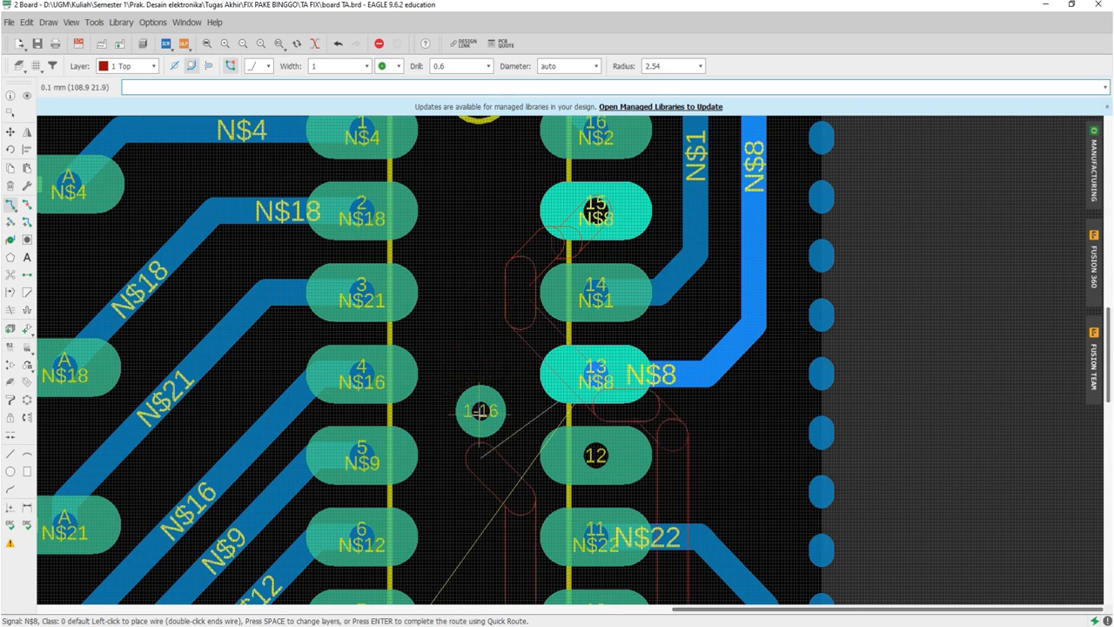
{"action": "key", "text": "Escape"}
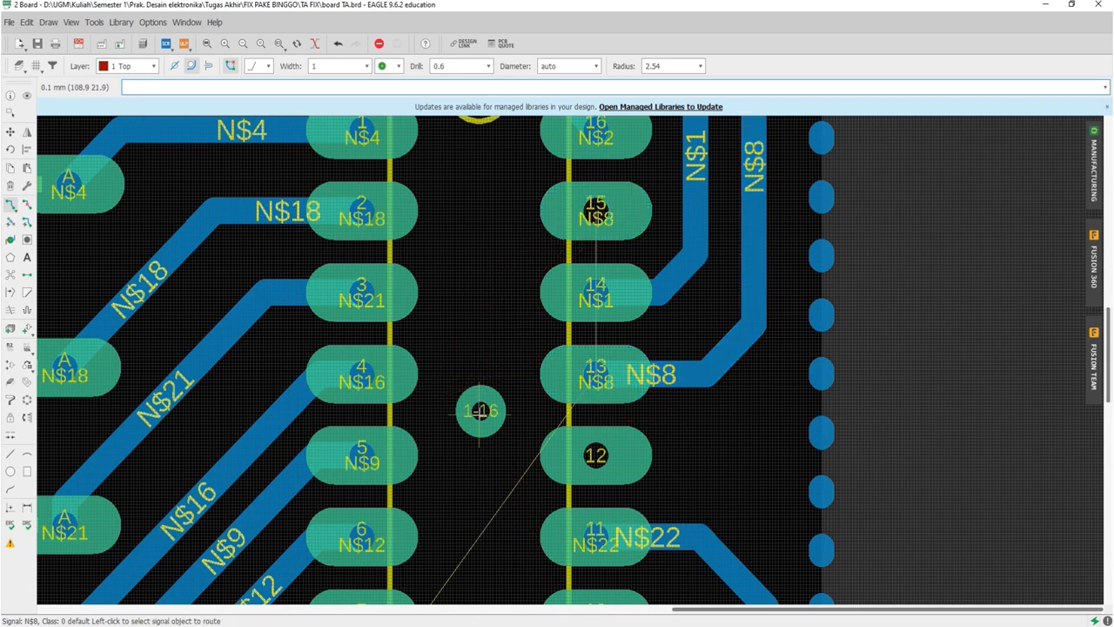
Change the via's signal name to N$8 in its properties.
{"action": "left_click", "coordinate": [9, 95]}
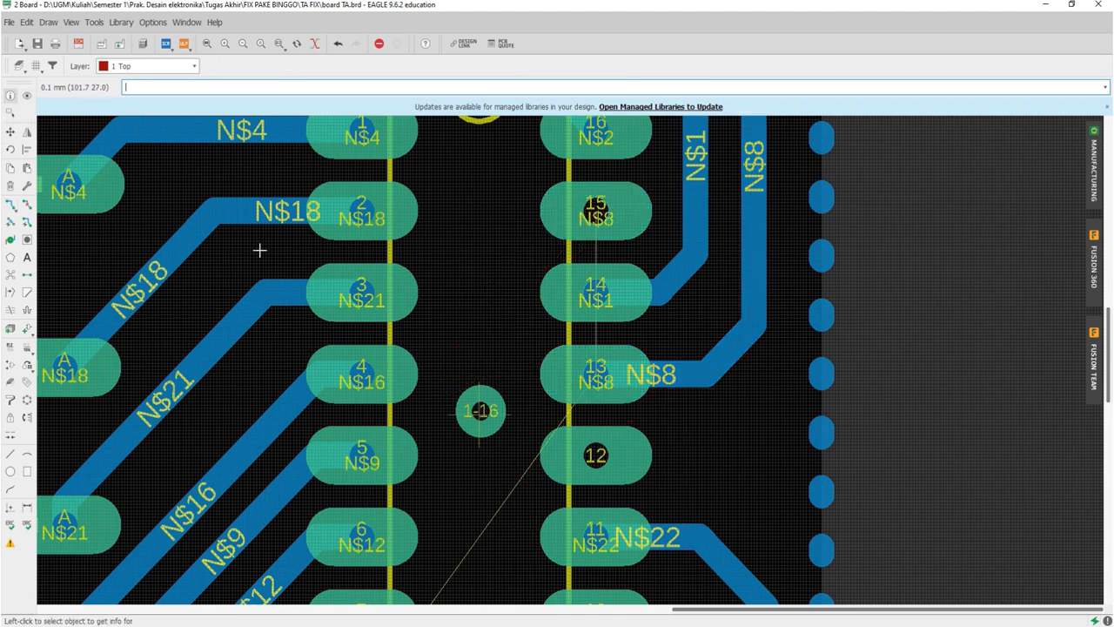
{"action": "left_click", "coordinate": [480, 411]}
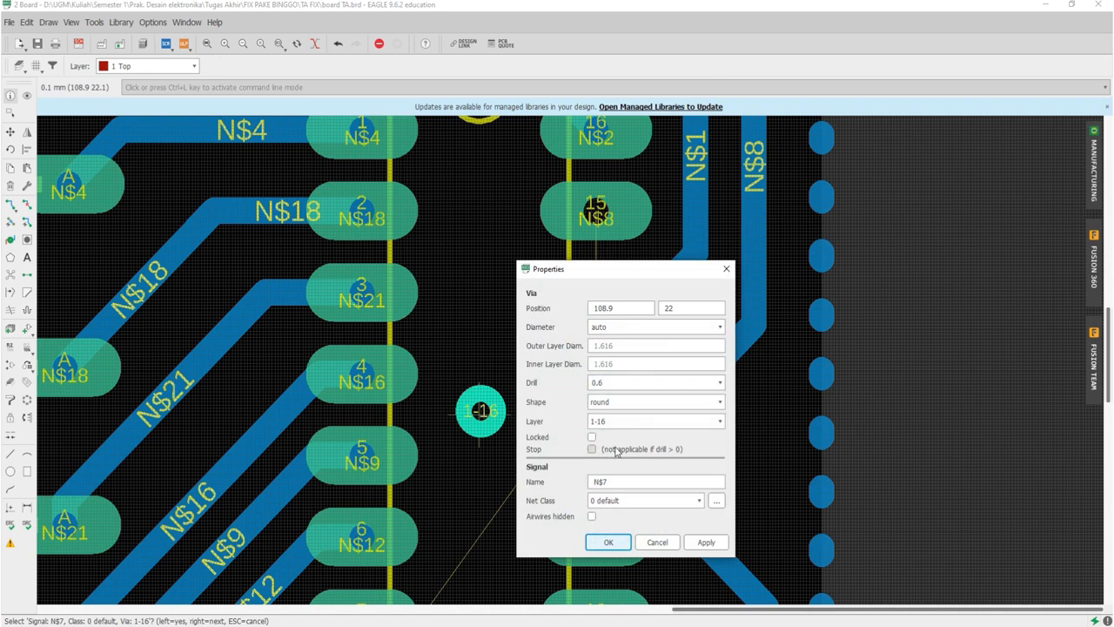
{"action": "left_click", "coordinate": [628, 482]}
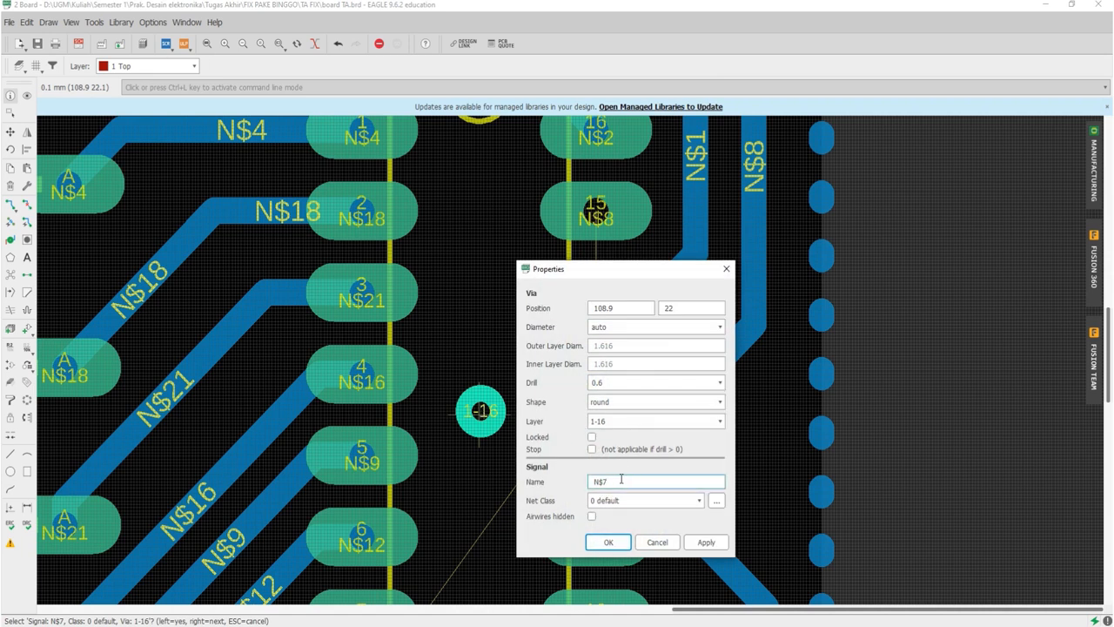
{"action": "type", "text": "8"}
{"action": "left_click", "coordinate": [608, 541]}
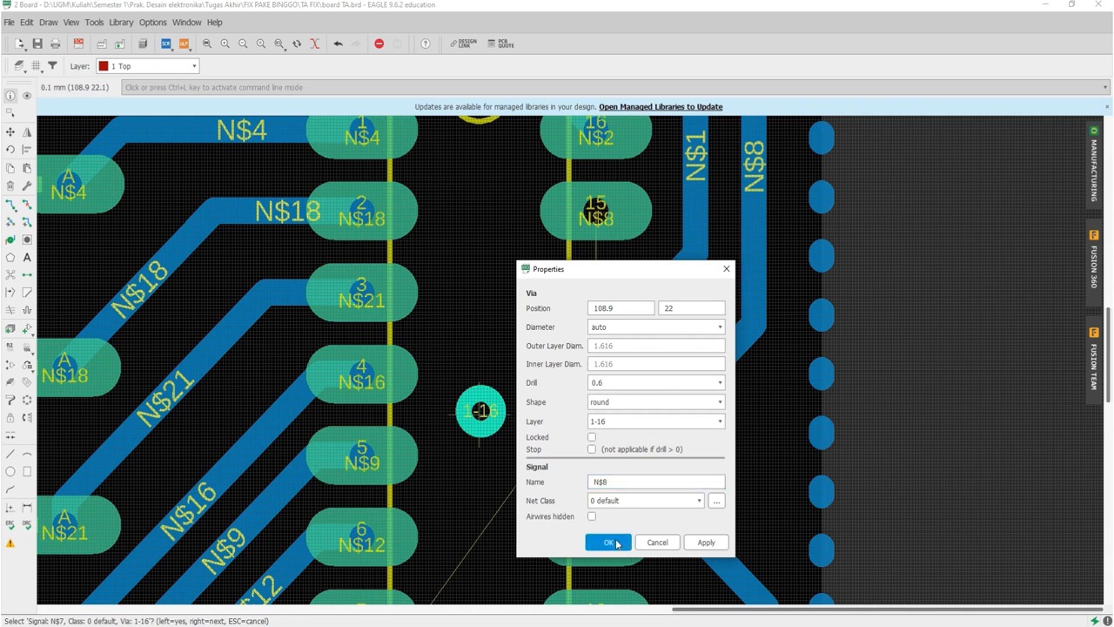
{"action": "left_click", "coordinate": [604, 525]}
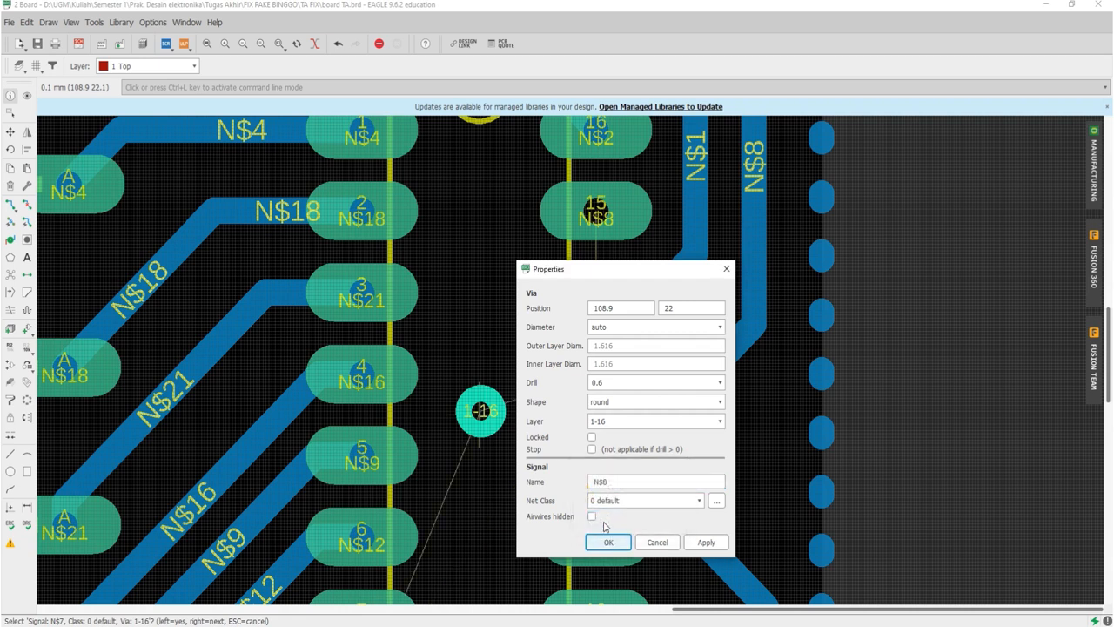
{"action": "left_click", "coordinate": [657, 542]}
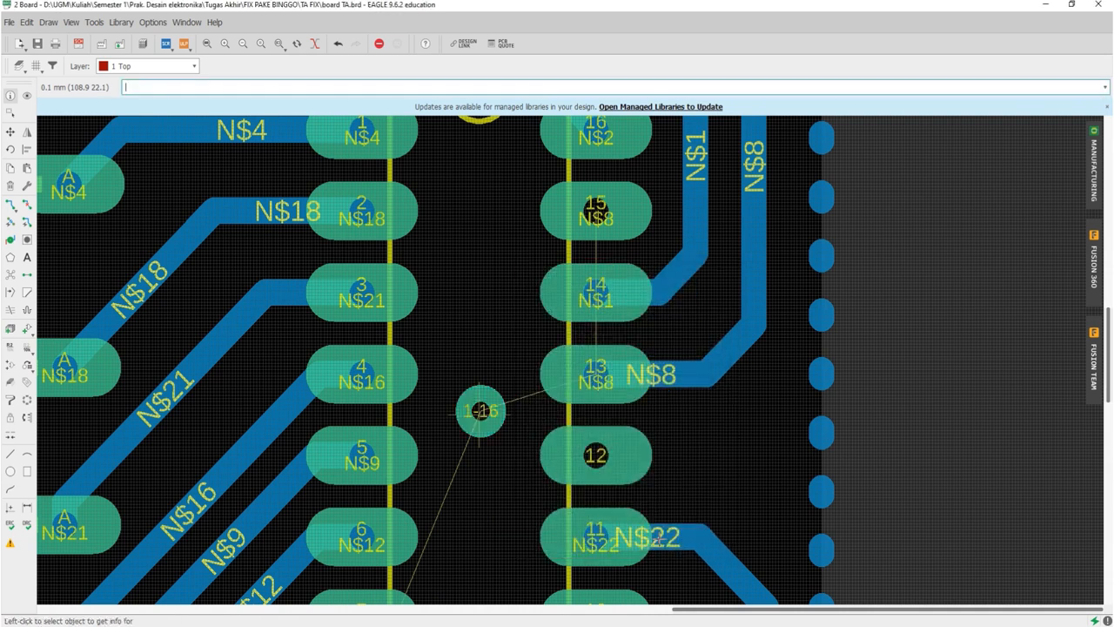
Route N$8 on layer 1 Top from IC pin 15 down to the via with a width of 1.
{"action": "type", "text": "zz"}
{"action": "left_click", "coordinate": [9, 204]}
{"action": "left_click", "coordinate": [596, 209]}
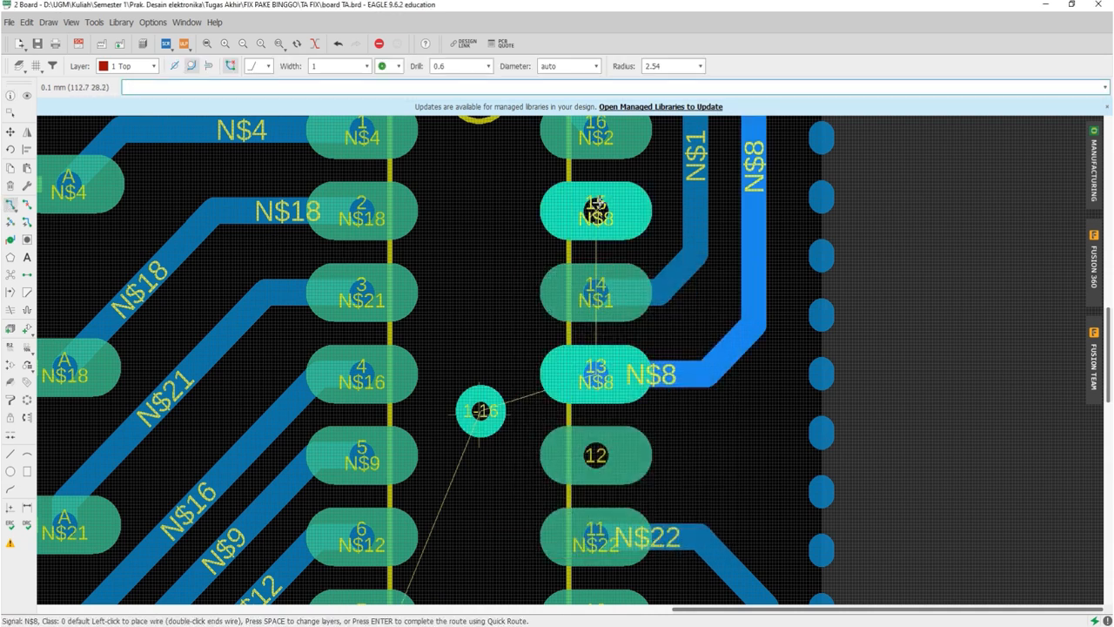
{"action": "left_click", "coordinate": [475, 244]}
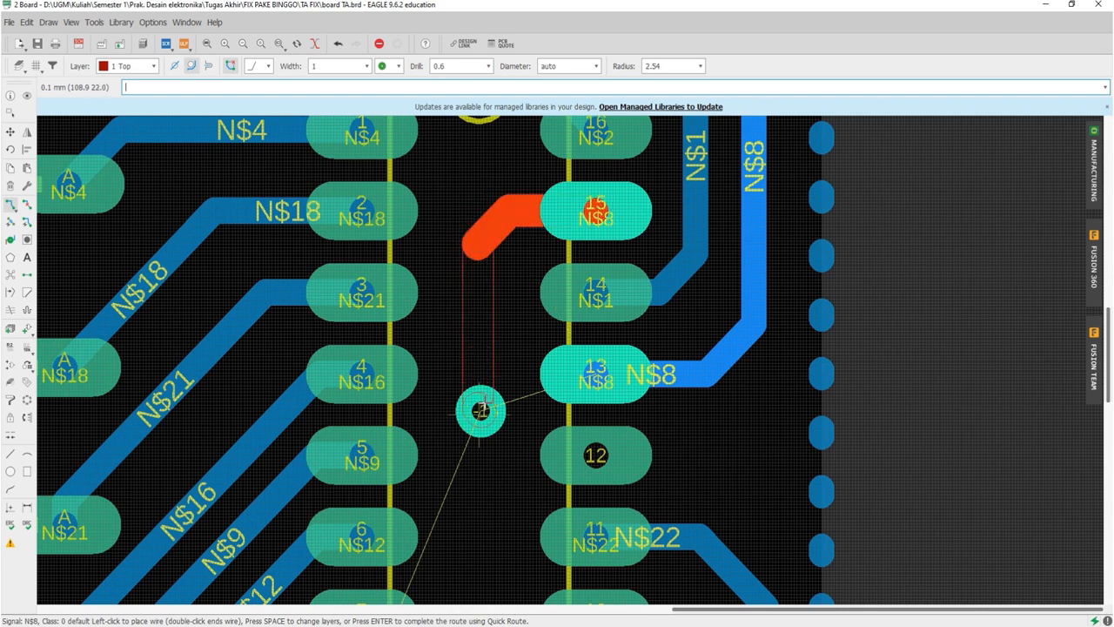
{"action": "left_click", "coordinate": [482, 406]}
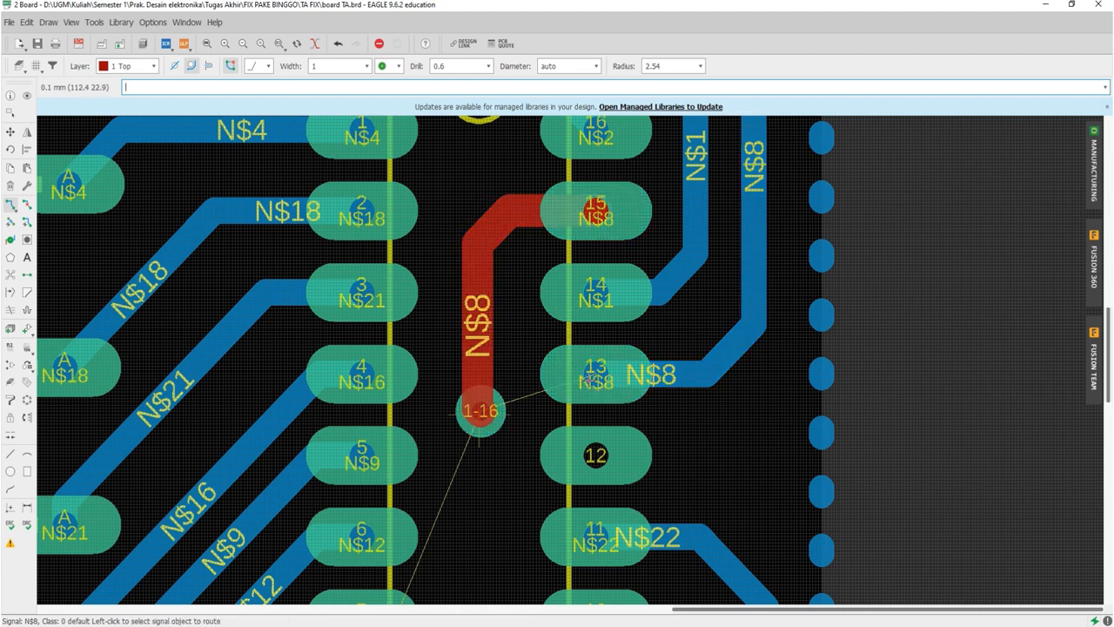
Route N$8 on layer 1 Top from the via to IC pin 13.
{"action": "left_click", "coordinate": [481, 408]}
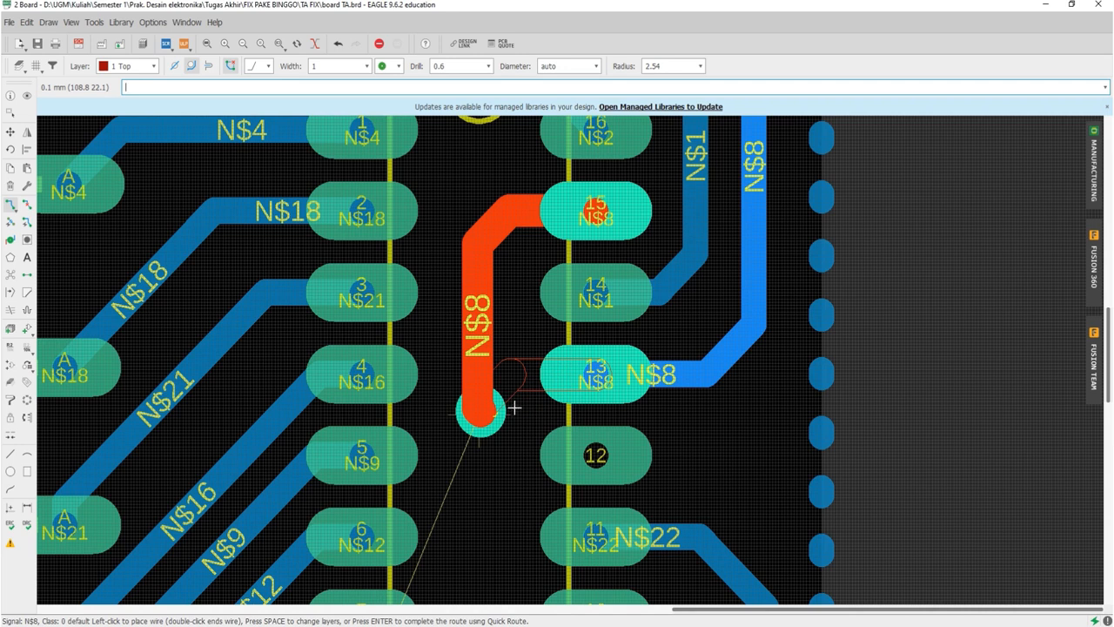
{"action": "key", "text": "Escape"}
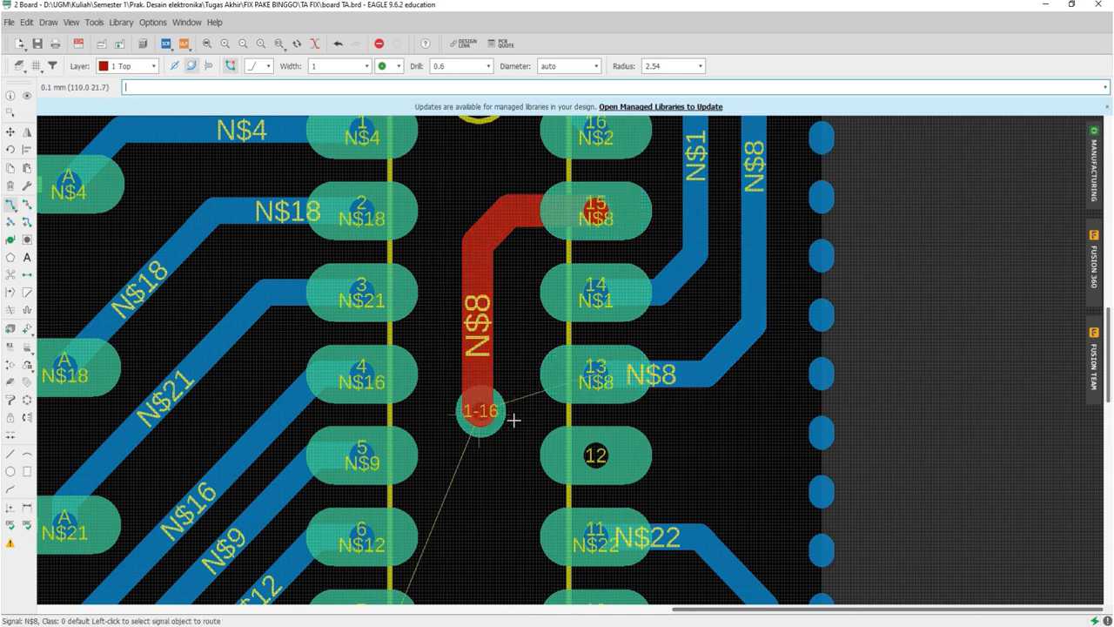
{"action": "left_click", "coordinate": [489, 413]}
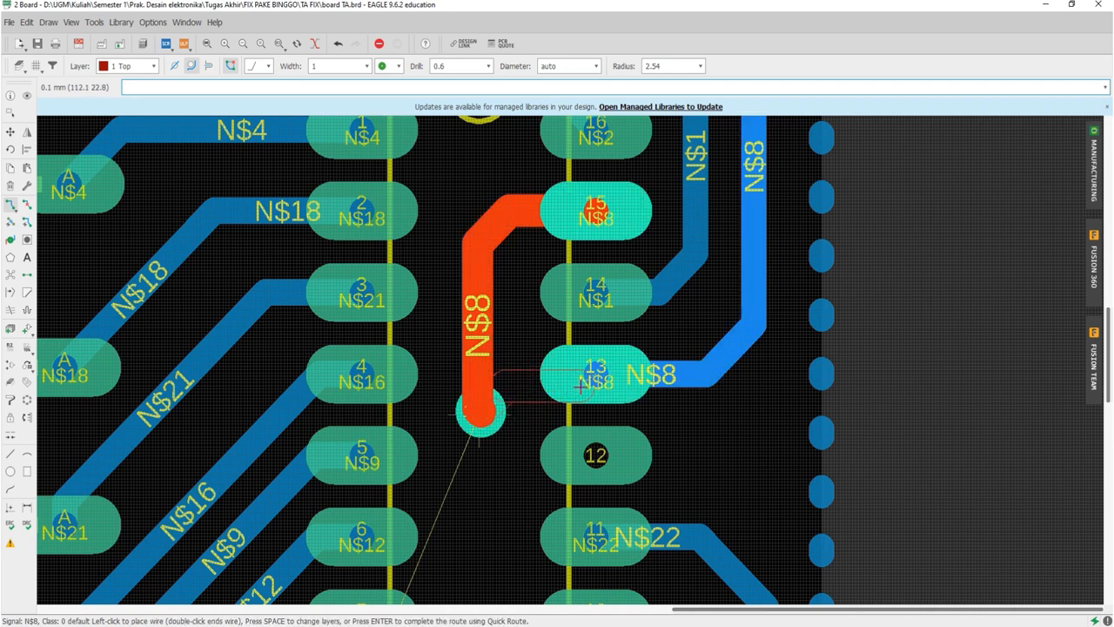
{"action": "left_click", "coordinate": [598, 383]}
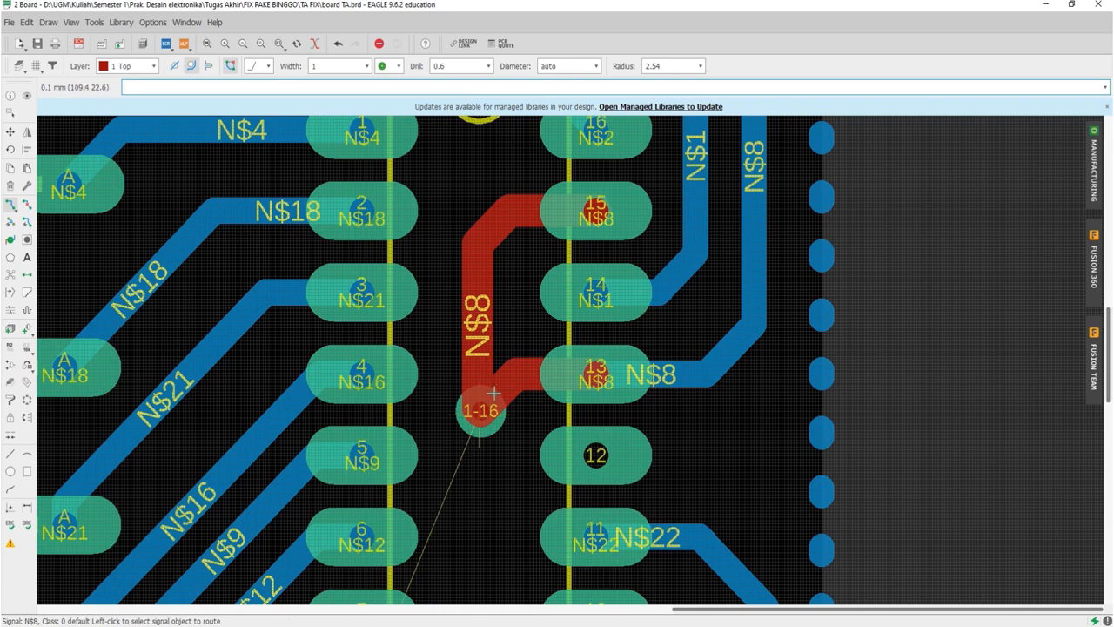
Route N$8 on layer 1 Top from IC pin 8 up the middle of the footprint to the via.
{"action": "scroll", "coordinate": [485, 403], "scroll_direction": "down", "scroll_amount": 3}
{"action": "scroll", "coordinate": [467, 489], "scroll_direction": "up", "scroll_amount": 4}
{"action": "scroll", "coordinate": [429, 524], "scroll_direction": "down", "scroll_amount": 3}
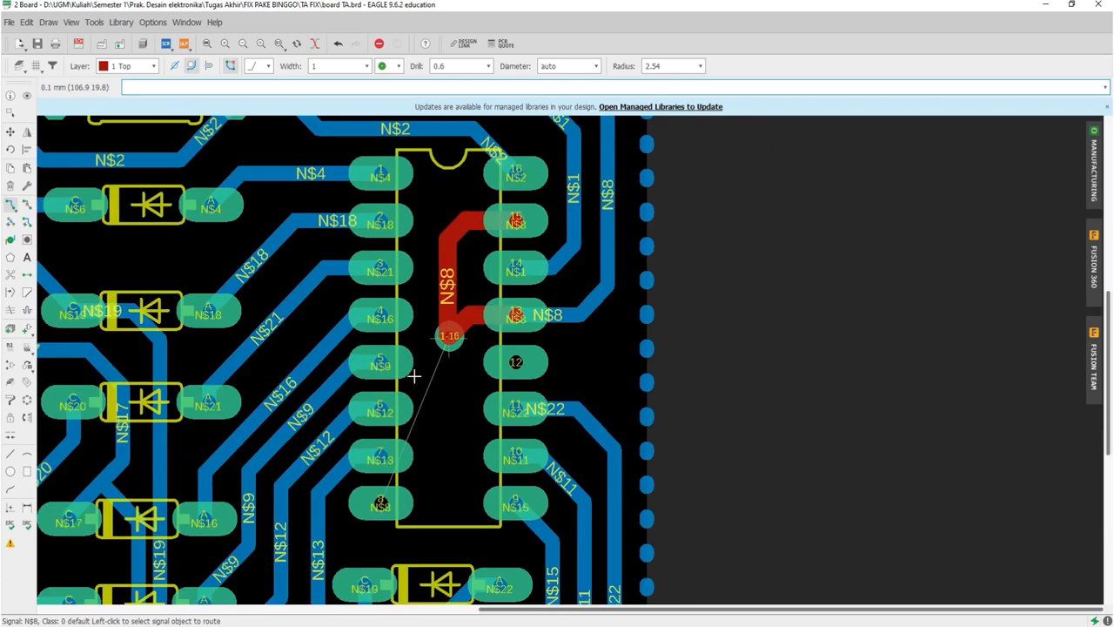
{"action": "scroll", "coordinate": [410, 485], "scroll_direction": "up", "scroll_amount": 3}
{"action": "left_click", "coordinate": [383, 511]}
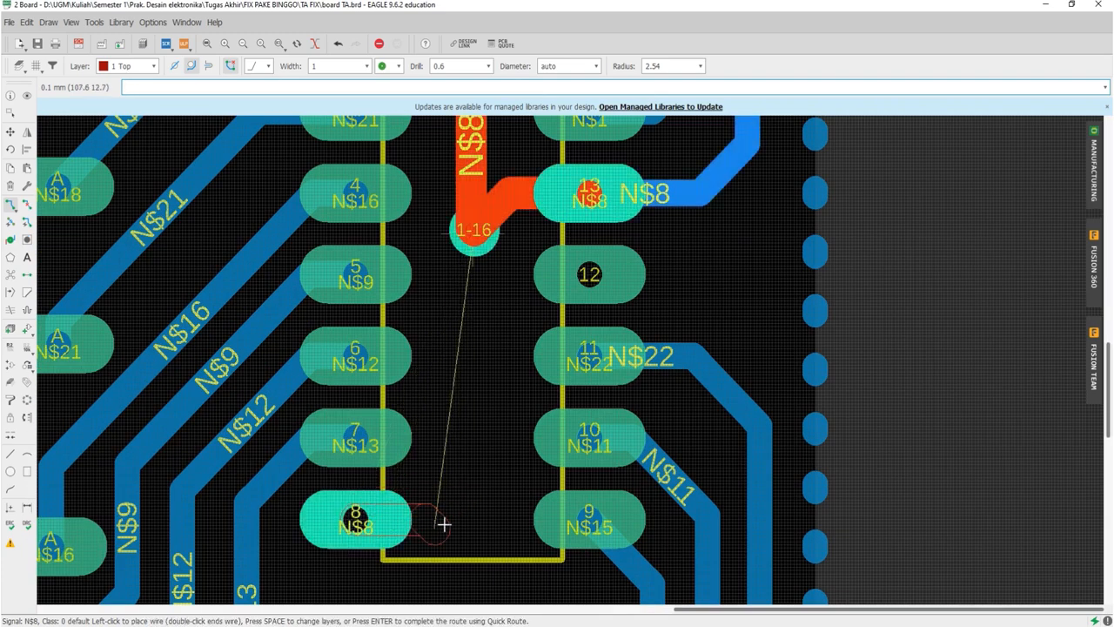
{"action": "left_click", "coordinate": [451, 499]}
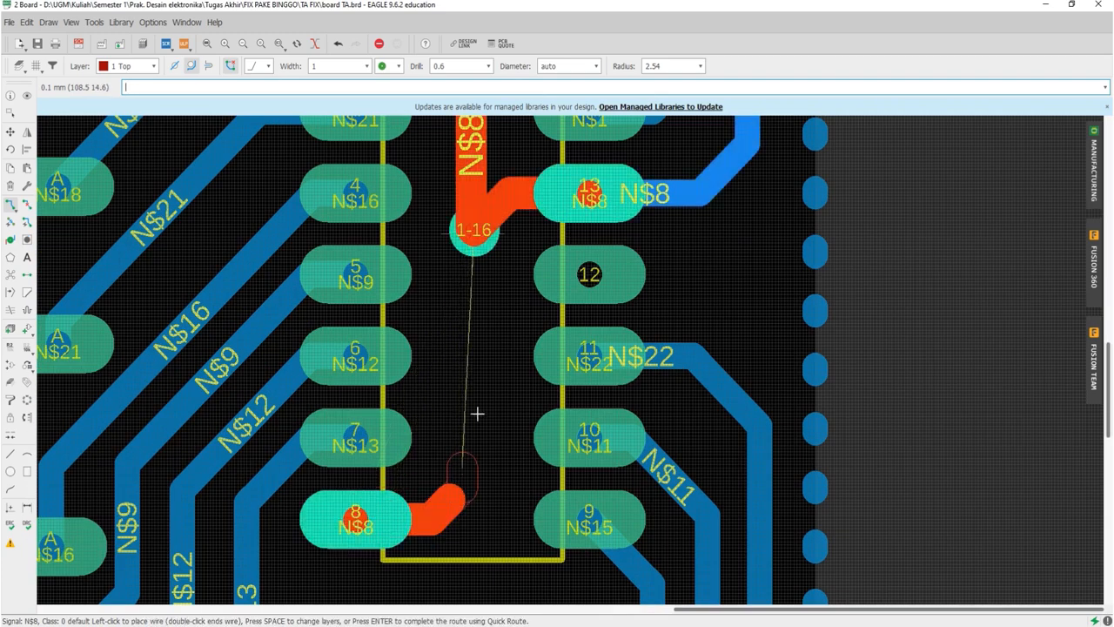
{"action": "left_click", "coordinate": [471, 234]}
Move the via and its connected N$8 trace ends up level with IC pin 13.
{"action": "left_click", "coordinate": [10, 134]}
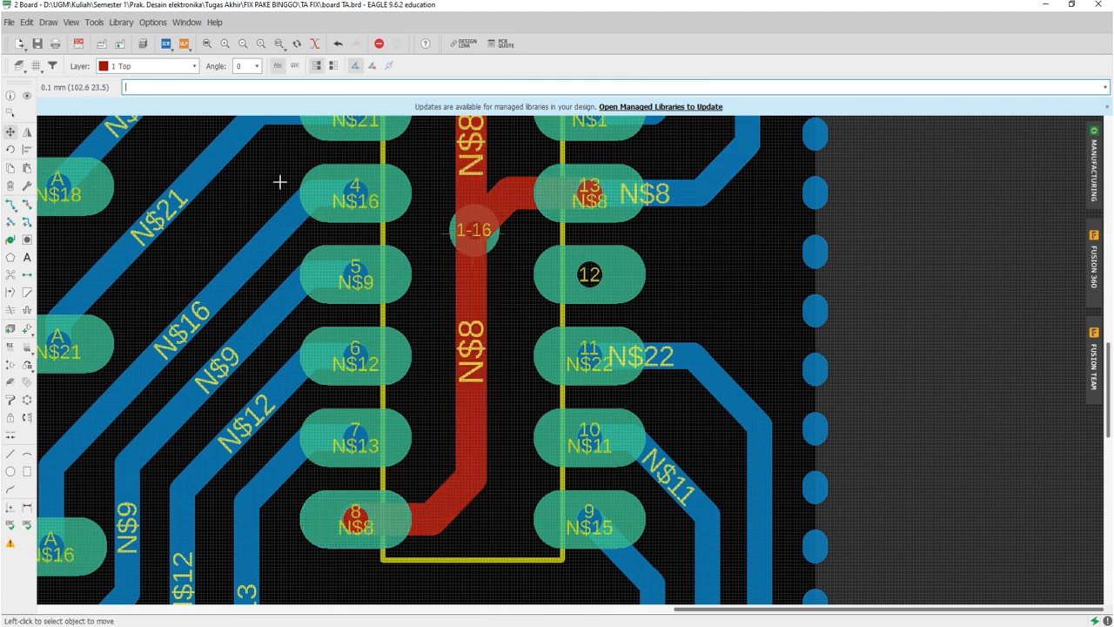
{"action": "left_click", "coordinate": [473, 229]}
{"action": "left_click", "coordinate": [474, 228]}
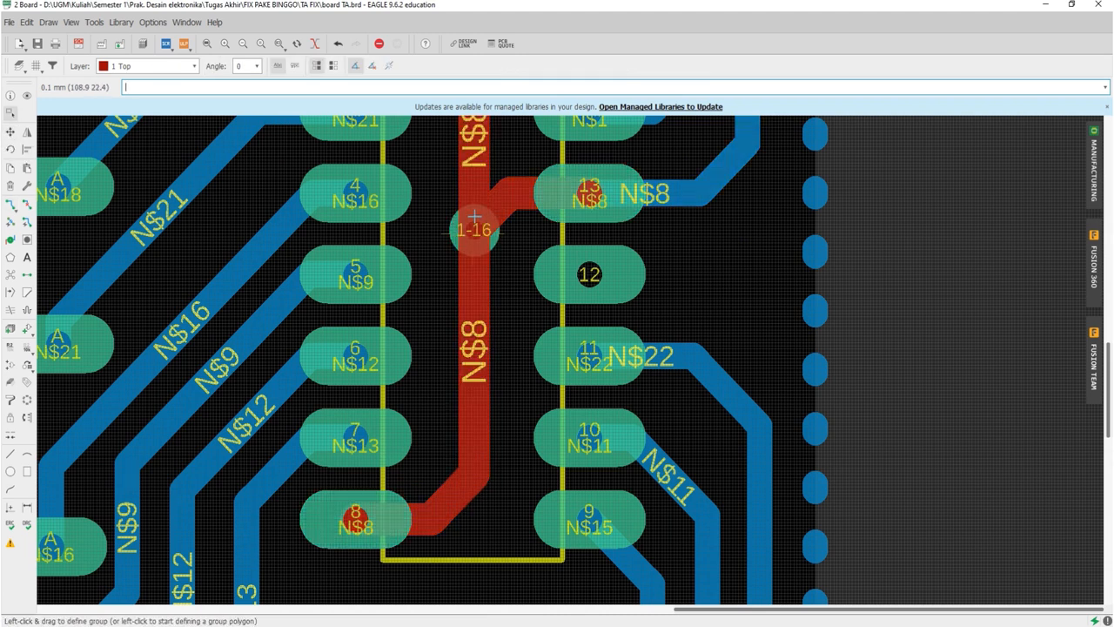
{"action": "left_click", "coordinate": [475, 230]}
{"action": "left_click", "coordinate": [475, 229]}
{"action": "left_click", "coordinate": [475, 228]}
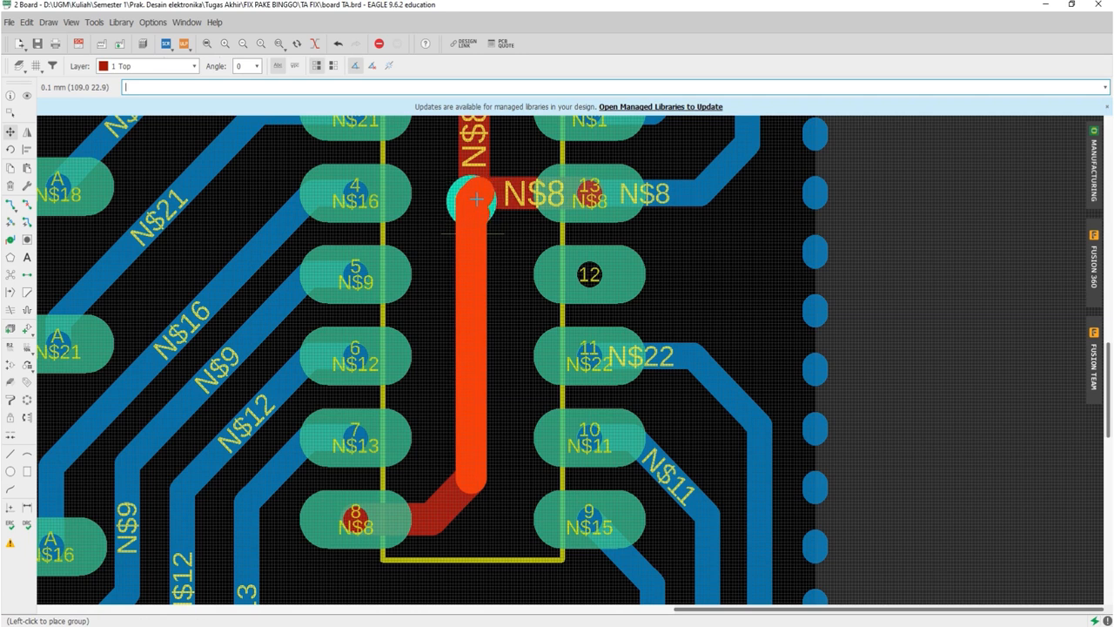
{"action": "left_click", "coordinate": [471, 195]}
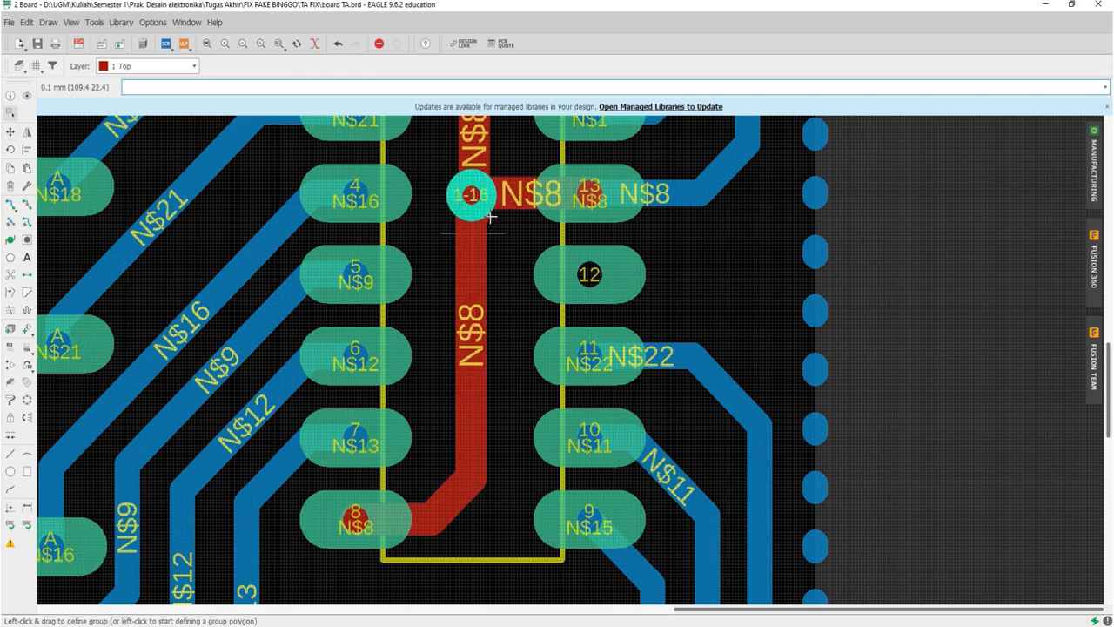
{"action": "left_click", "coordinate": [490, 215]}
{"action": "left_click", "coordinate": [11, 132]}
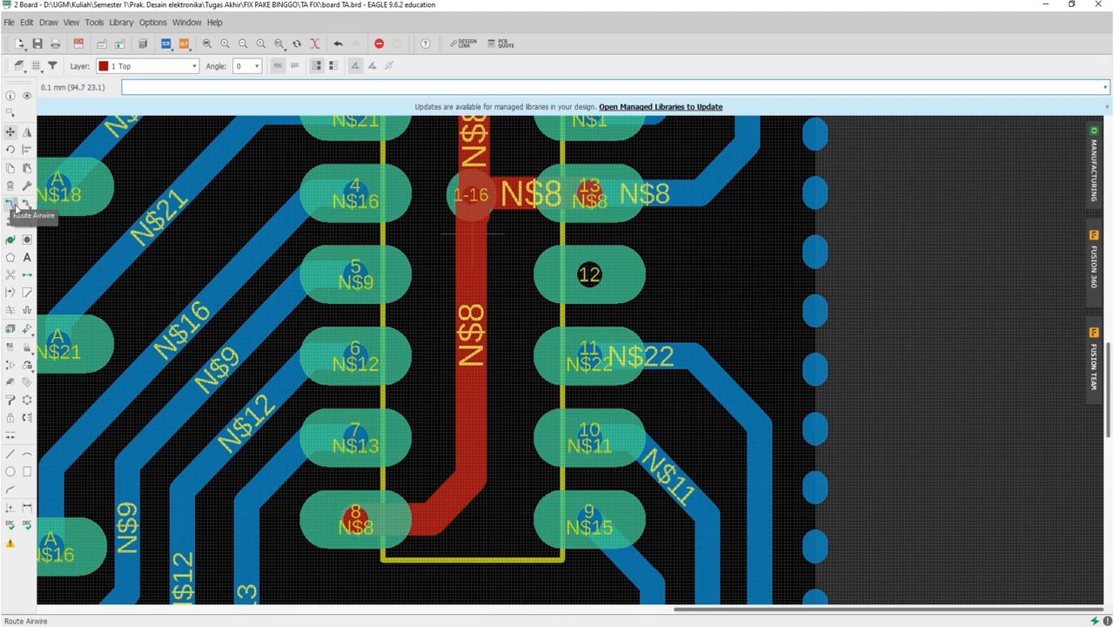
{"action": "left_click", "coordinate": [11, 115]}
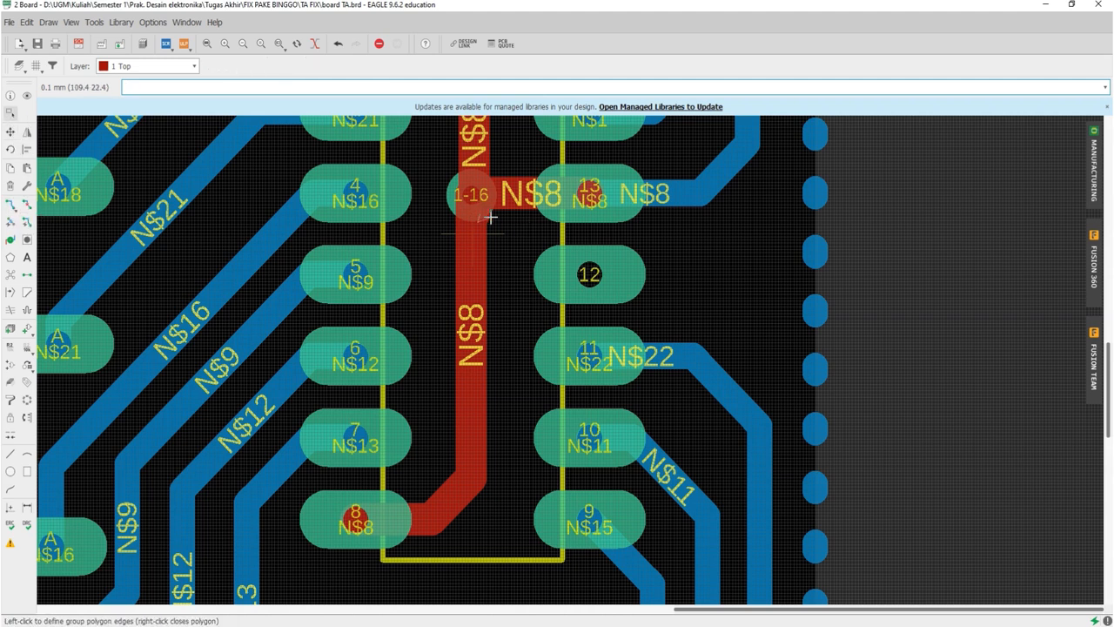
{"action": "left_click", "coordinate": [27, 203]}
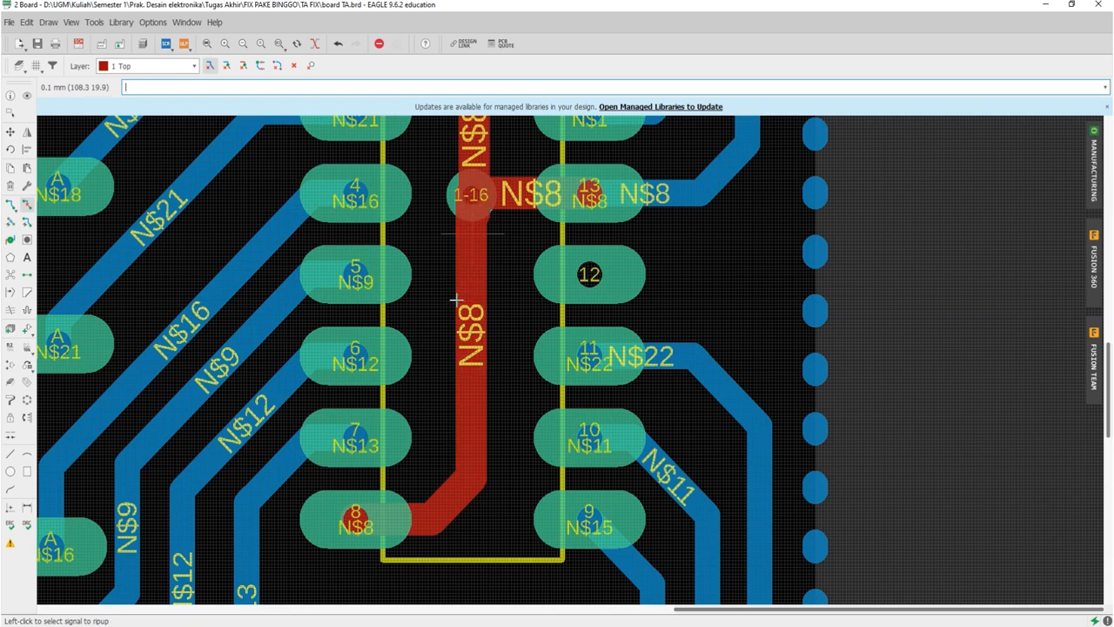
{"action": "scroll", "coordinate": [457, 305], "scroll_direction": "down", "scroll_amount": 5}
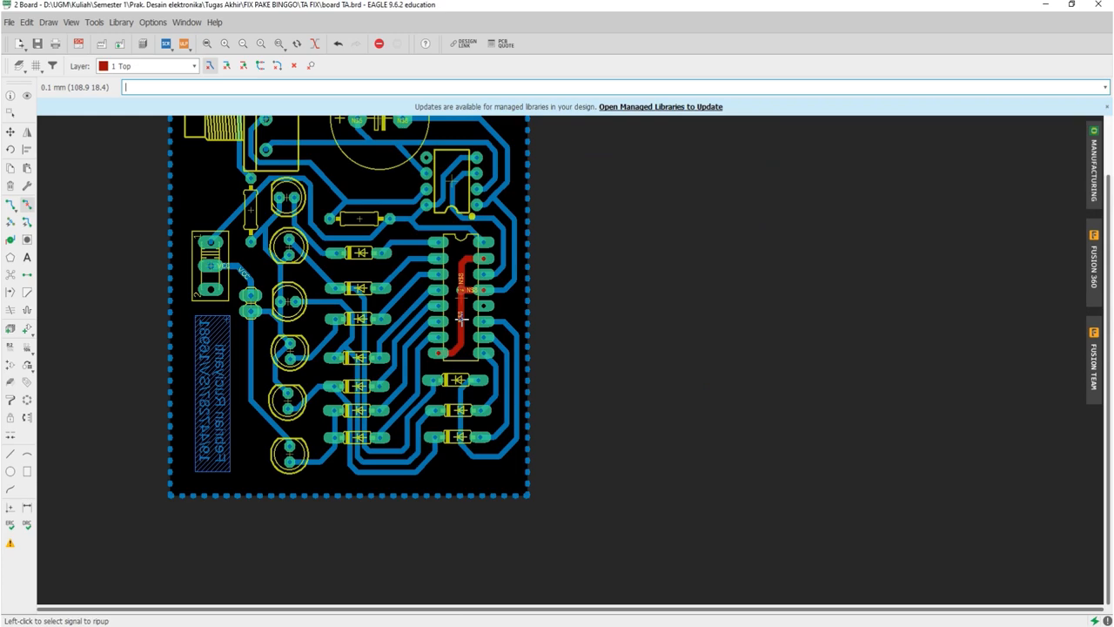
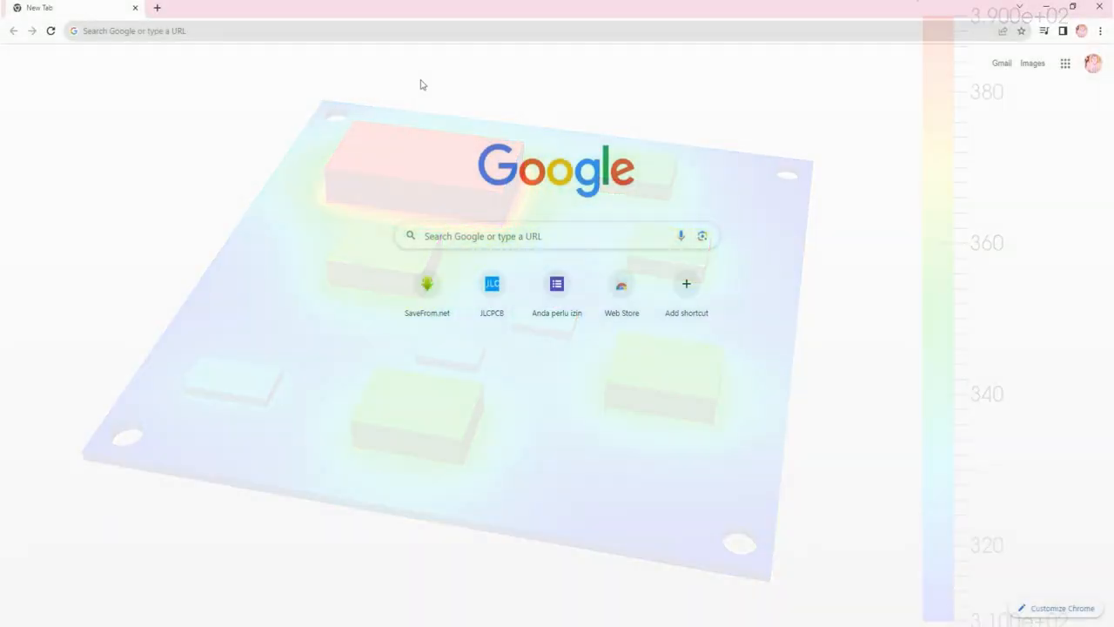
Switch to Chrome and search the web for "trace width calculator".
{"action": "left_click", "coordinate": [421, 26]}
{"action": "type", "text": "trace"}
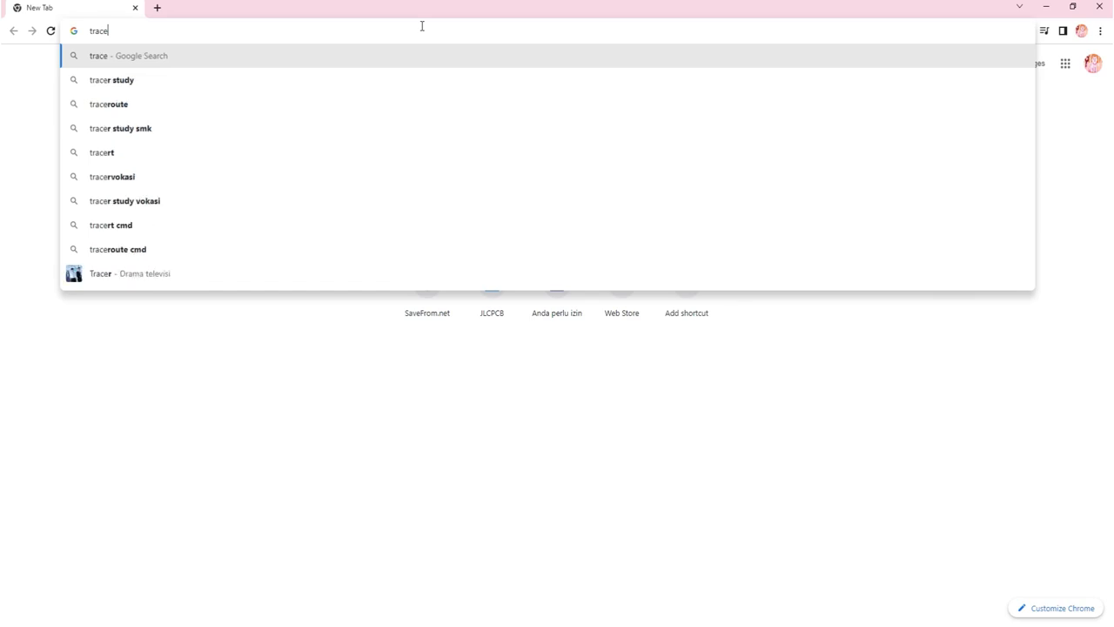
{"action": "type", "text": " width"}
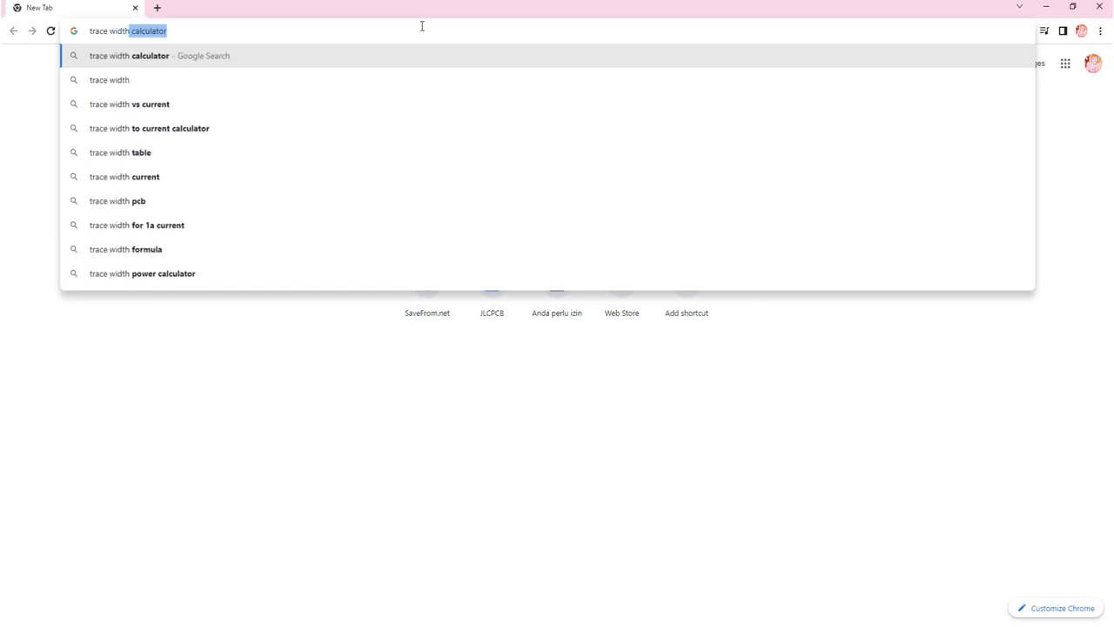
{"action": "type", "text": " calculator"}
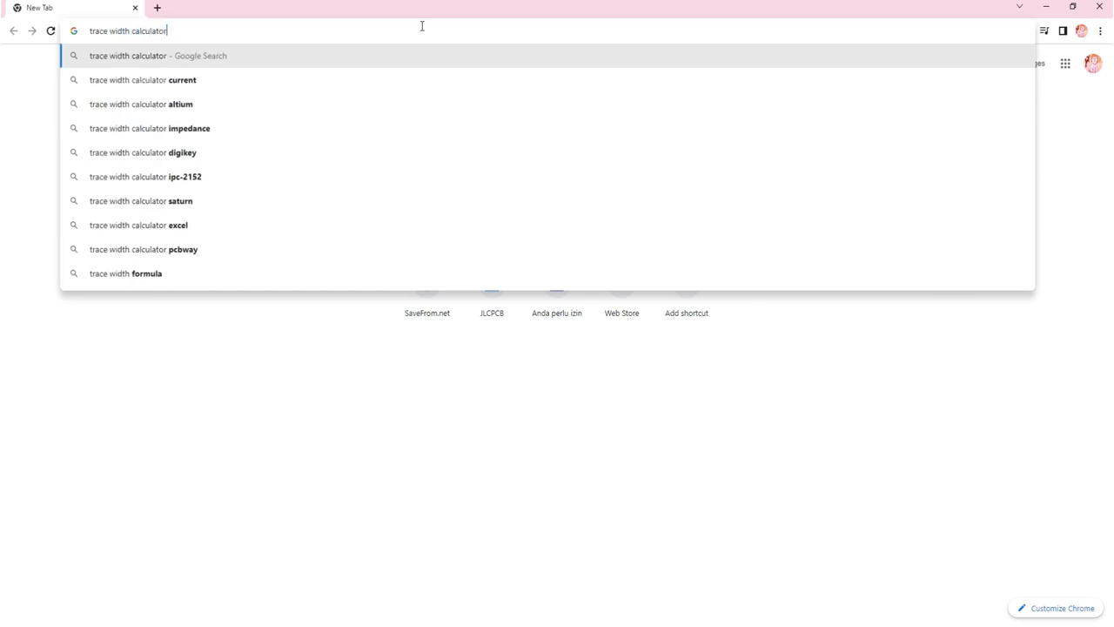
{"action": "key", "text": "Return"}
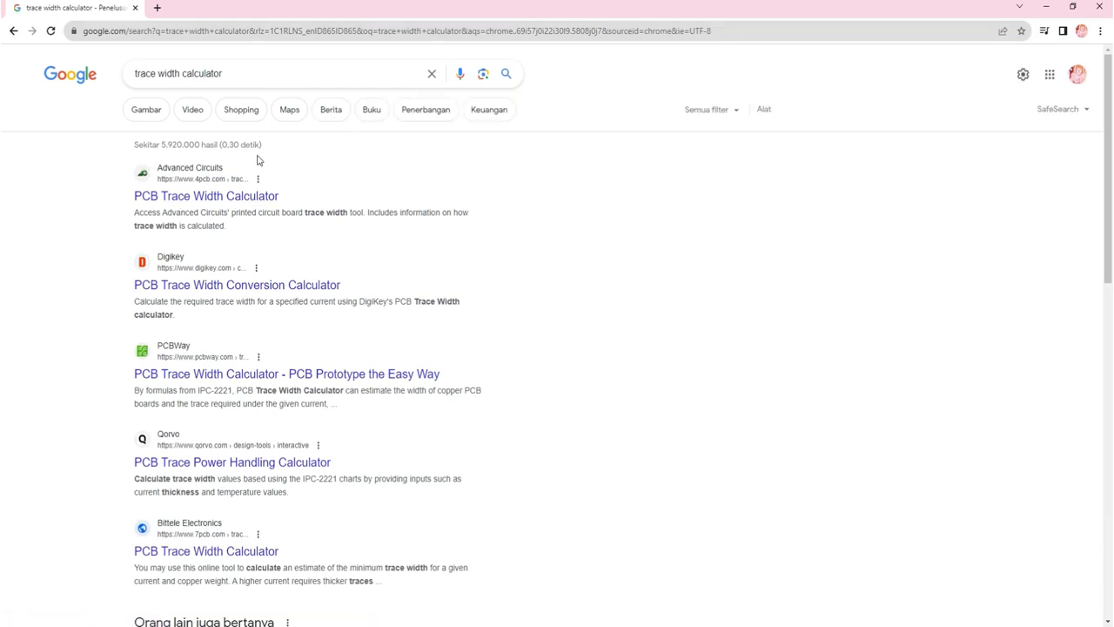
Open the Advanced Circuits PCB Trace Width Calculator result in a new tab and bring that tab forward.
{"action": "right_click", "coordinate": [165, 195]}
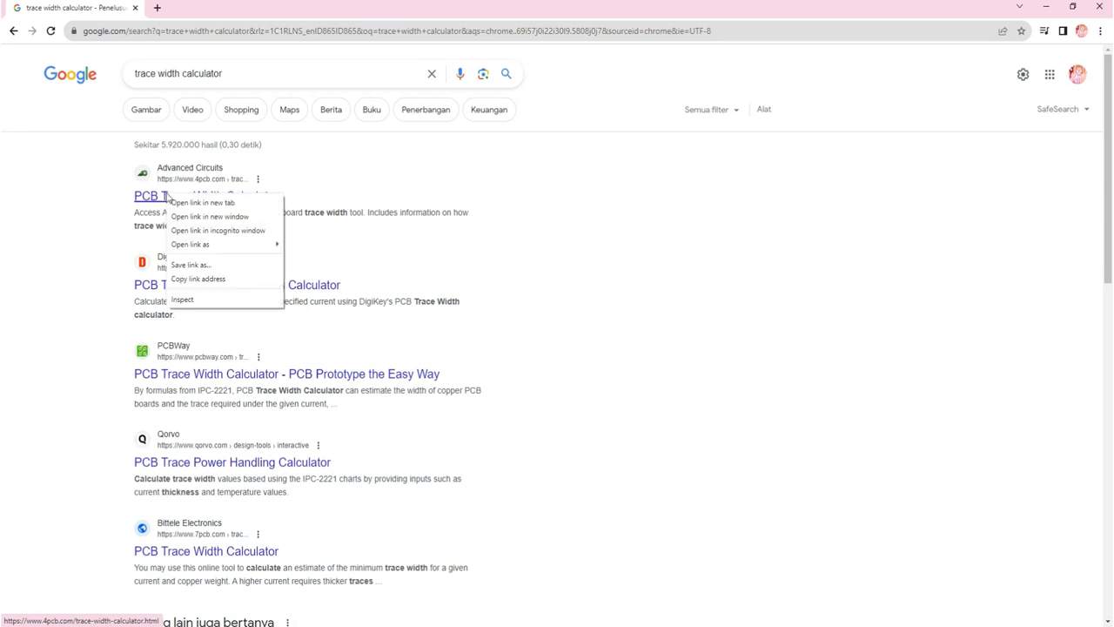
{"action": "left_click", "coordinate": [172, 202]}
{"action": "left_click", "coordinate": [206, 9]}
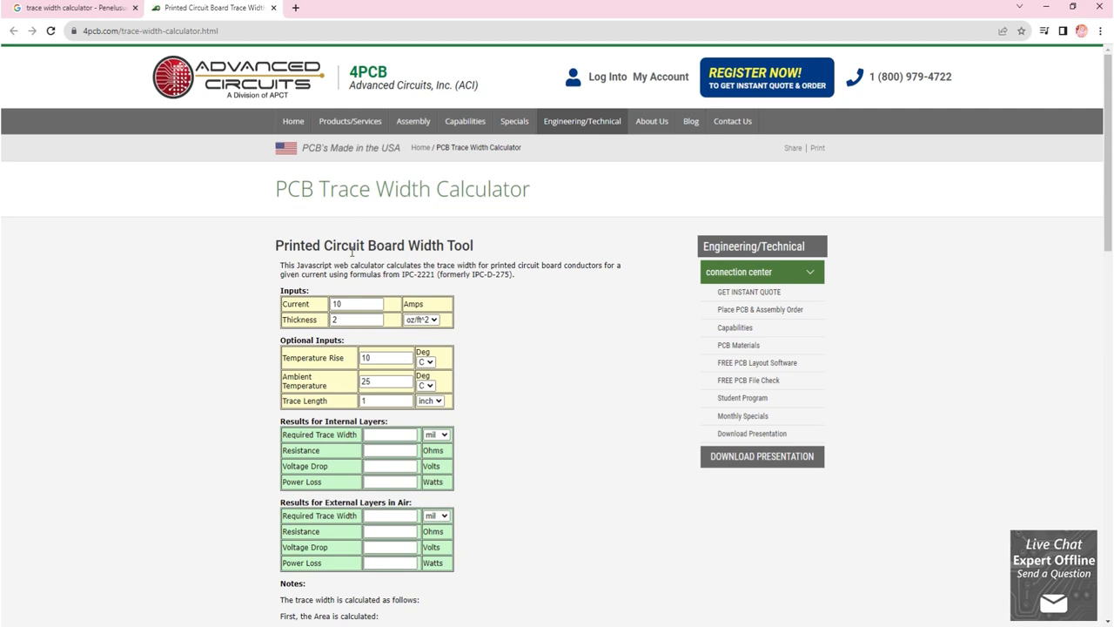
Examine the trace width calculator's inputs, the area and width formulas in its notes, and the FAQs.
{"action": "scroll", "coordinate": [352, 251], "scroll_direction": "down", "scroll_amount": 1}
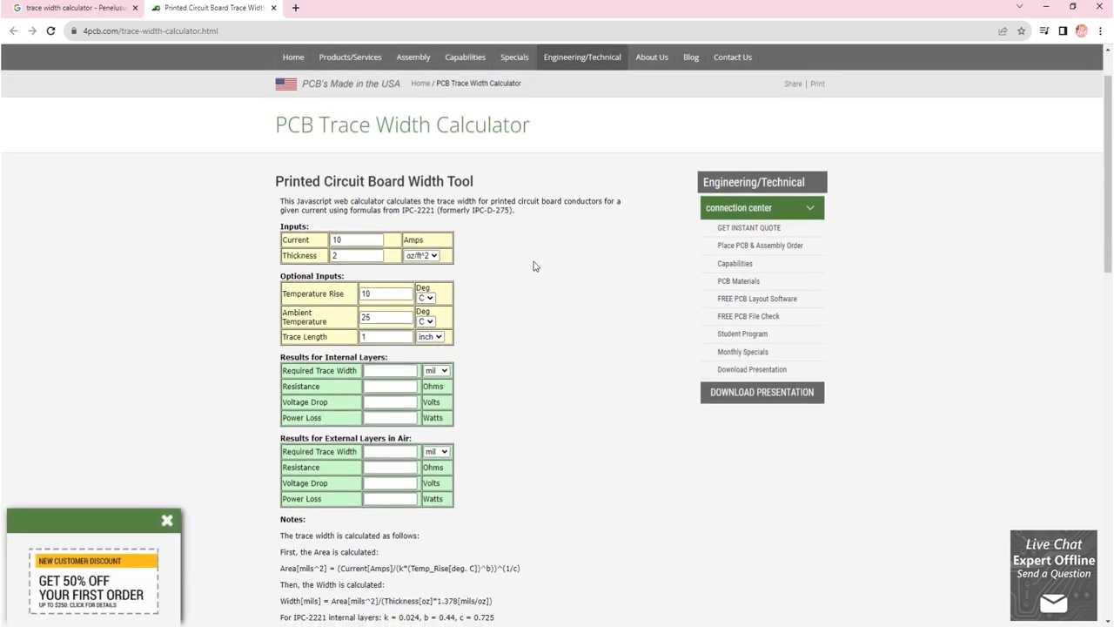
{"action": "scroll", "coordinate": [535, 266], "scroll_direction": "down", "scroll_amount": 1}
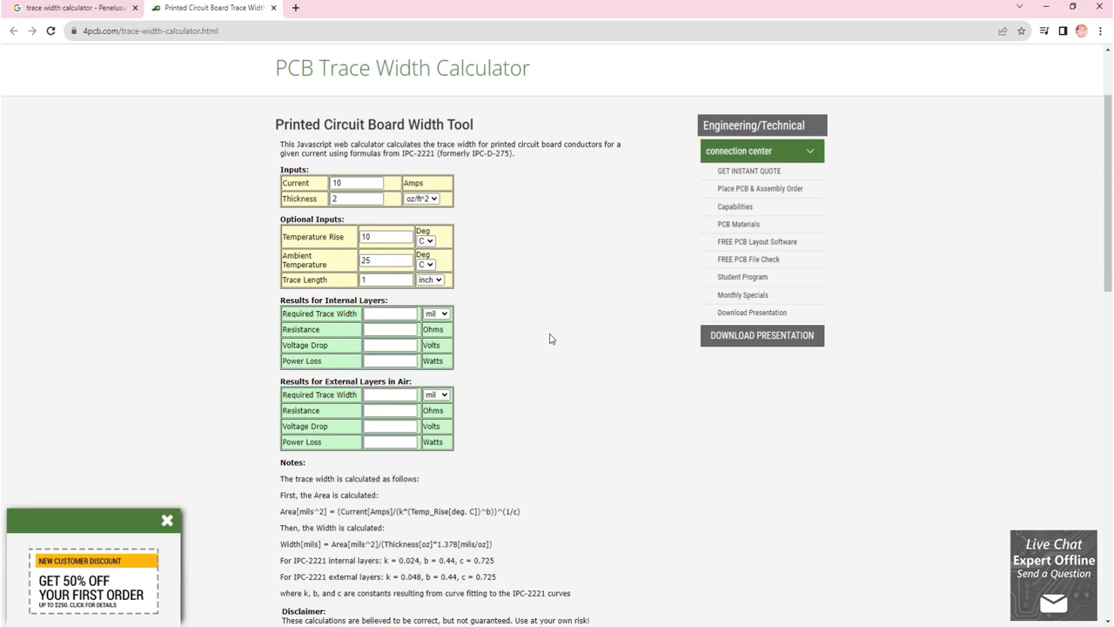
{"action": "scroll", "coordinate": [550, 339], "scroll_direction": "down", "scroll_amount": 3}
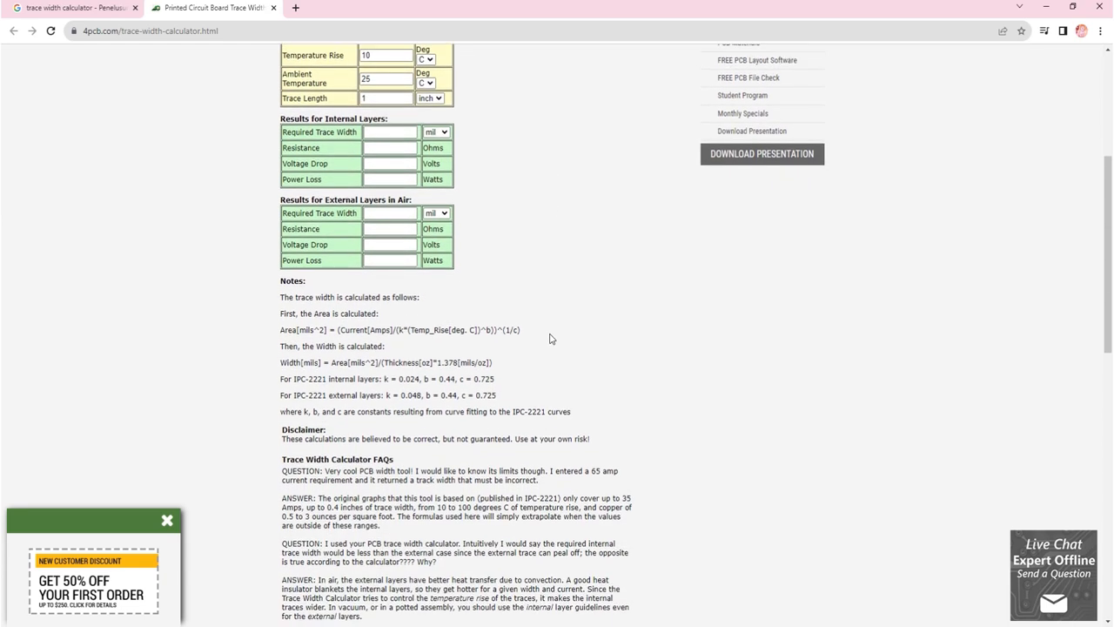
{"action": "scroll", "coordinate": [550, 338], "scroll_direction": "down", "scroll_amount": 1}
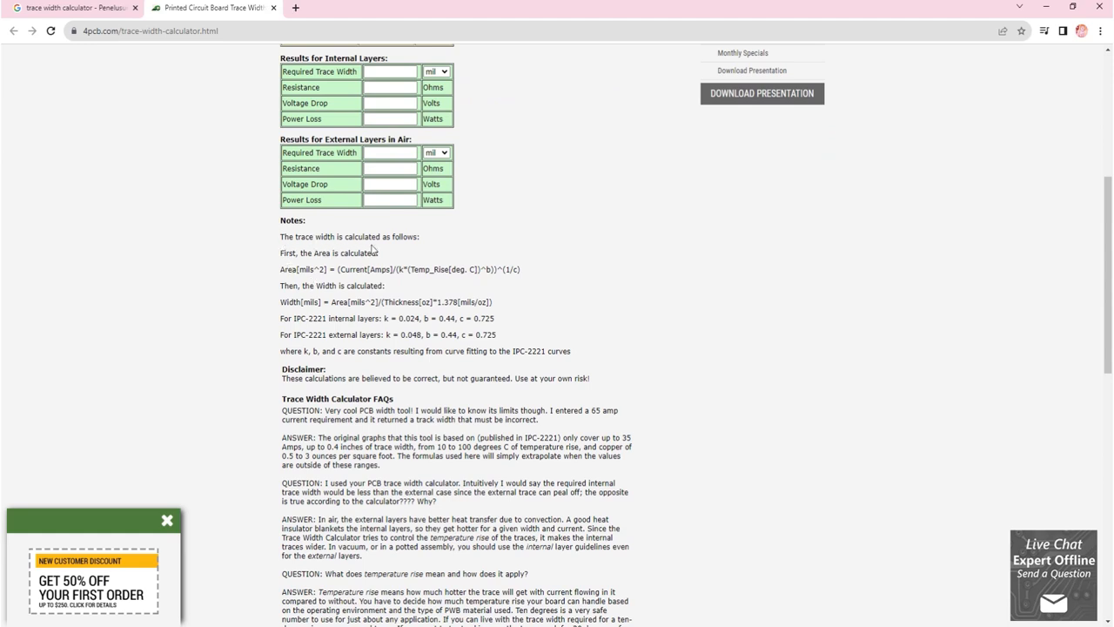
{"action": "left_click_drag", "start_coordinate": [282, 269], "coordinate": [520, 267]}
{"action": "left_click", "coordinate": [550, 283]}
{"action": "left_click_drag", "start_coordinate": [281, 302], "coordinate": [503, 298]}
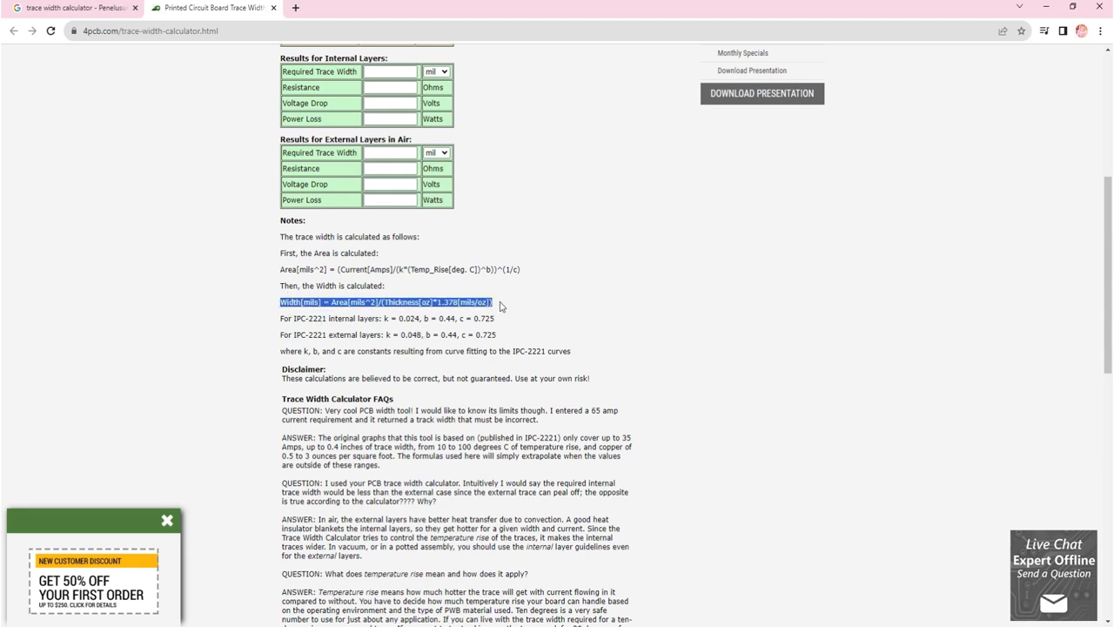
{"action": "left_click", "coordinate": [537, 317]}
{"action": "scroll", "coordinate": [538, 313], "scroll_direction": "down", "scroll_amount": 2}
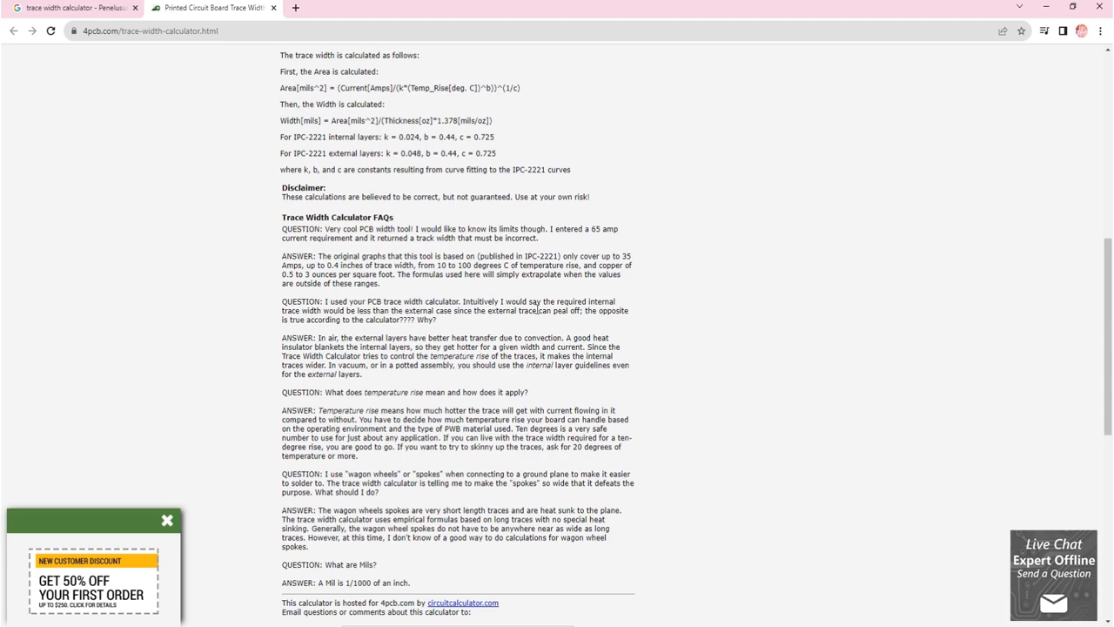
{"action": "scroll", "coordinate": [537, 311], "scroll_direction": "up", "scroll_amount": 5}
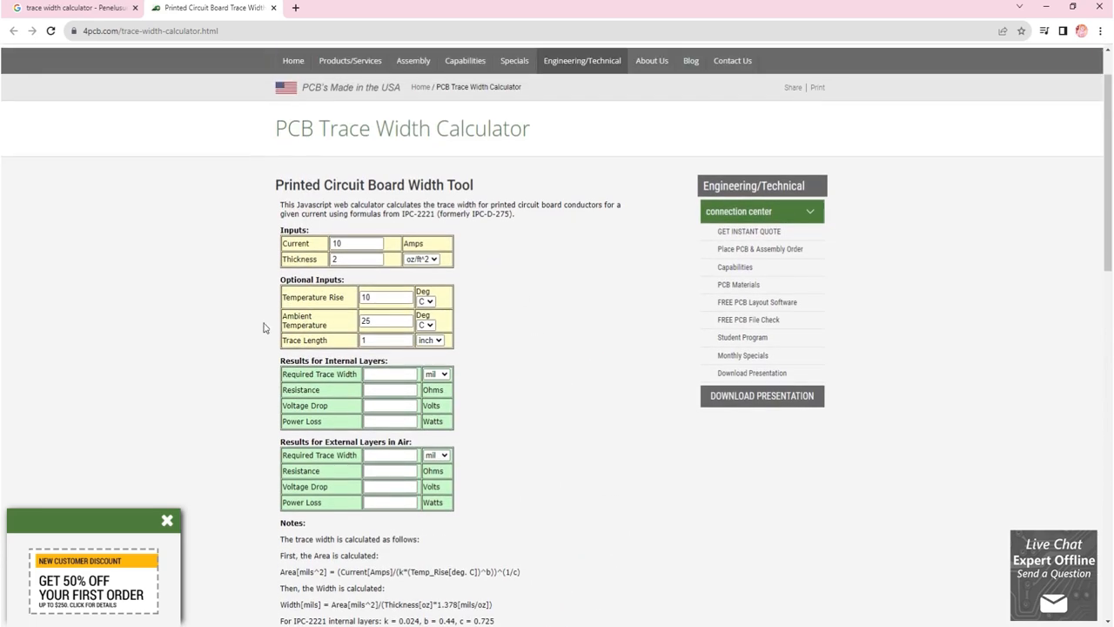
Set the calculator's current to 1 Amp and the trace length value to 5.
{"action": "double_click", "coordinate": [332, 243]}
{"action": "type", "text": "1"}
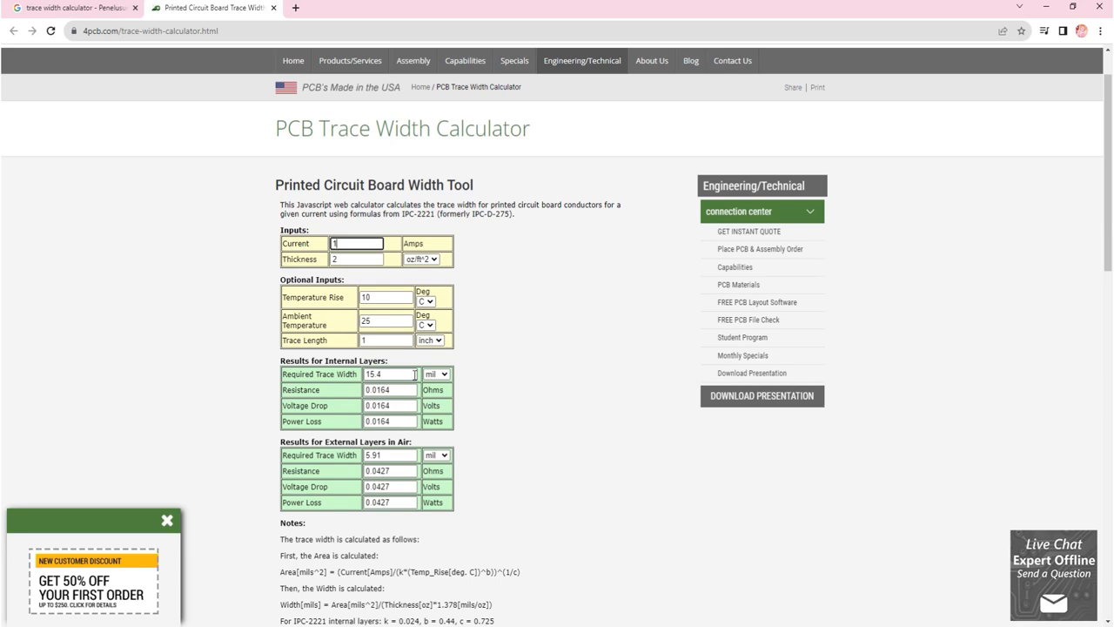
{"action": "left_click", "coordinate": [376, 339]}
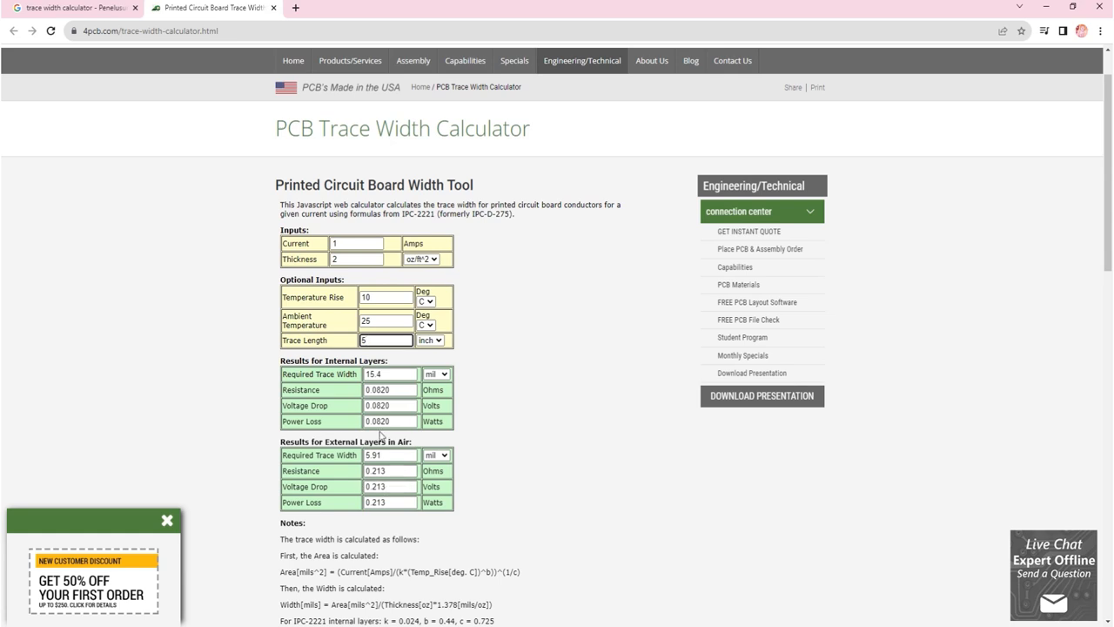
Set the required trace width unit to mm for both the internal layers and the external layers in air.
{"action": "left_click", "coordinate": [436, 373]}
{"action": "left_click", "coordinate": [435, 397]}
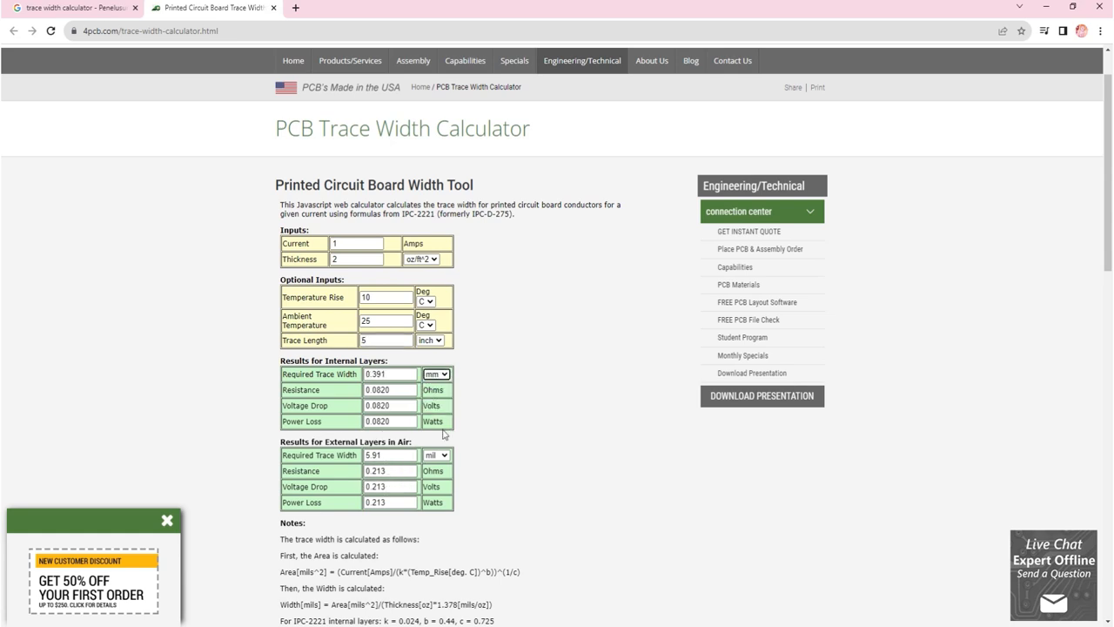
{"action": "left_click", "coordinate": [436, 455]}
{"action": "left_click", "coordinate": [437, 479]}
Try mm as the trace length unit, and settle on cm.
{"action": "left_click", "coordinate": [429, 340]}
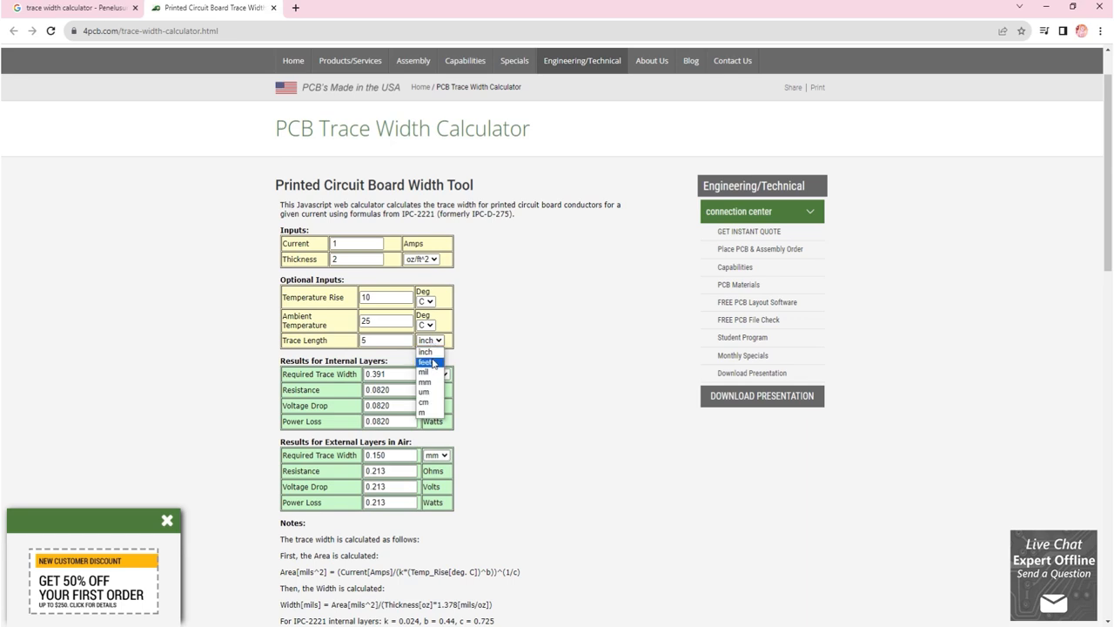
{"action": "left_click", "coordinate": [428, 383]}
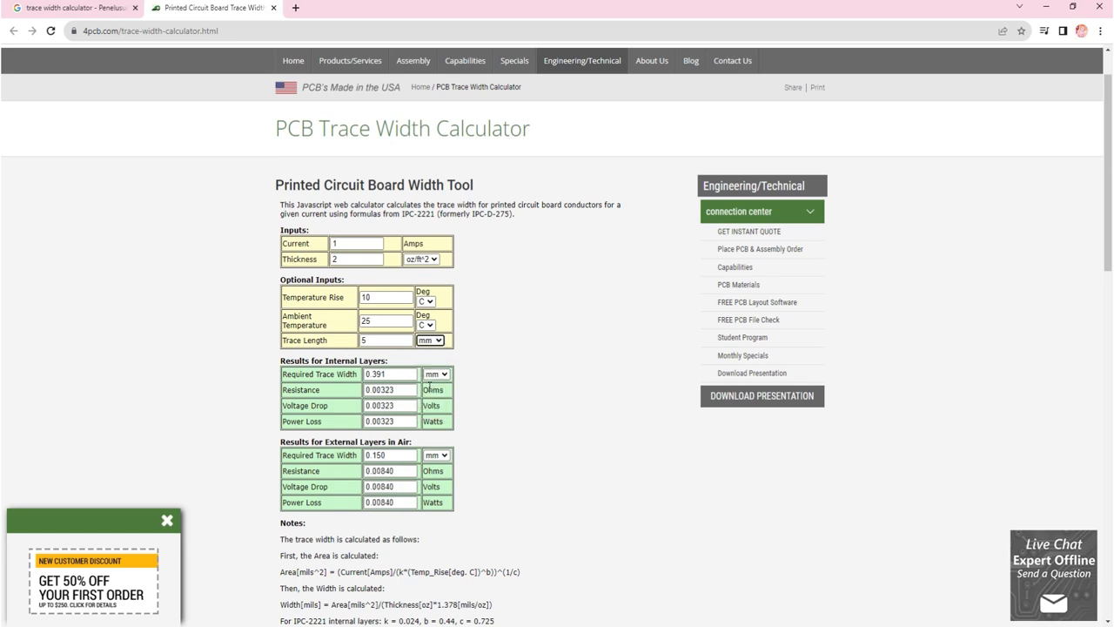
{"action": "left_click", "coordinate": [426, 341]}
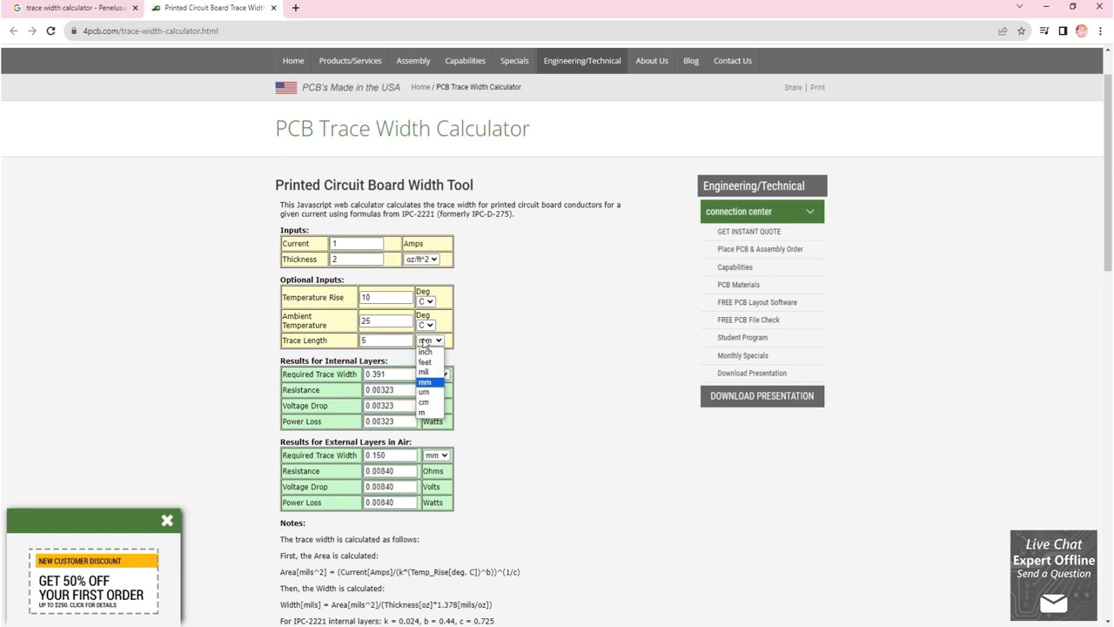
{"action": "left_click", "coordinate": [423, 402]}
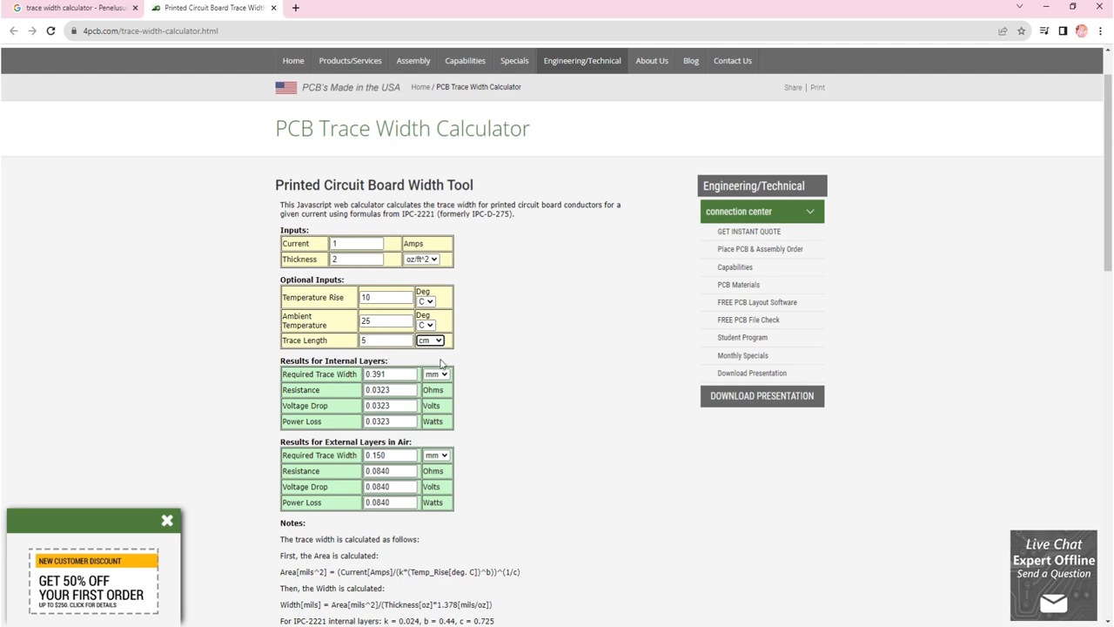
Set the calculator's current to 10 Amps to recalculate the required trace widths.
{"action": "left_click", "coordinate": [360, 242]}
{"action": "type", "text": "0"}
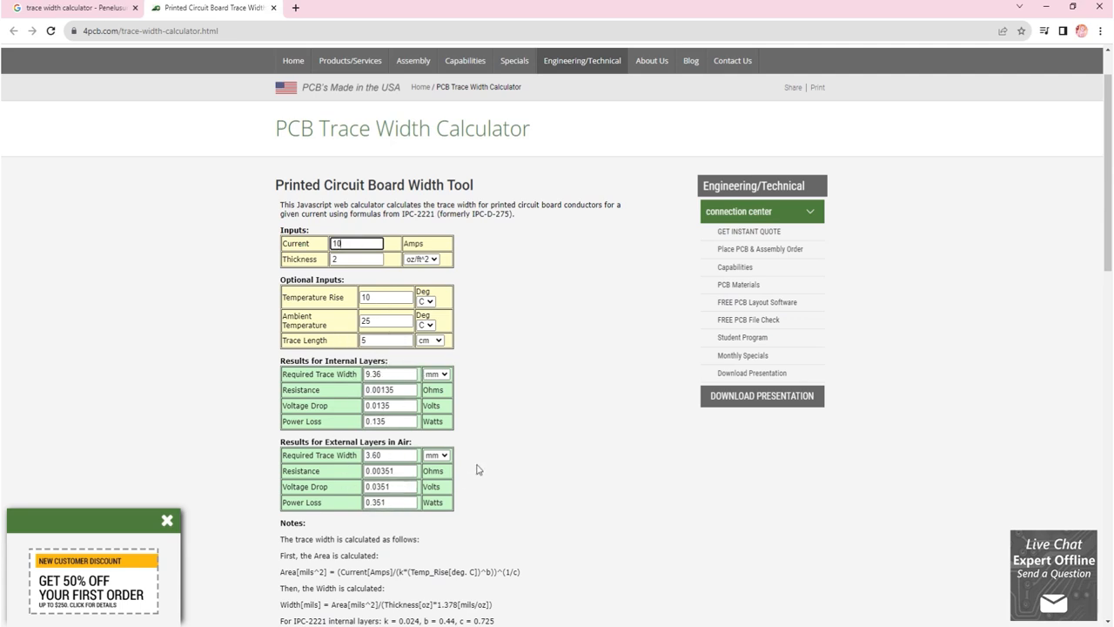
{"action": "scroll", "coordinate": [477, 400], "scroll_direction": "down", "scroll_amount": 1}
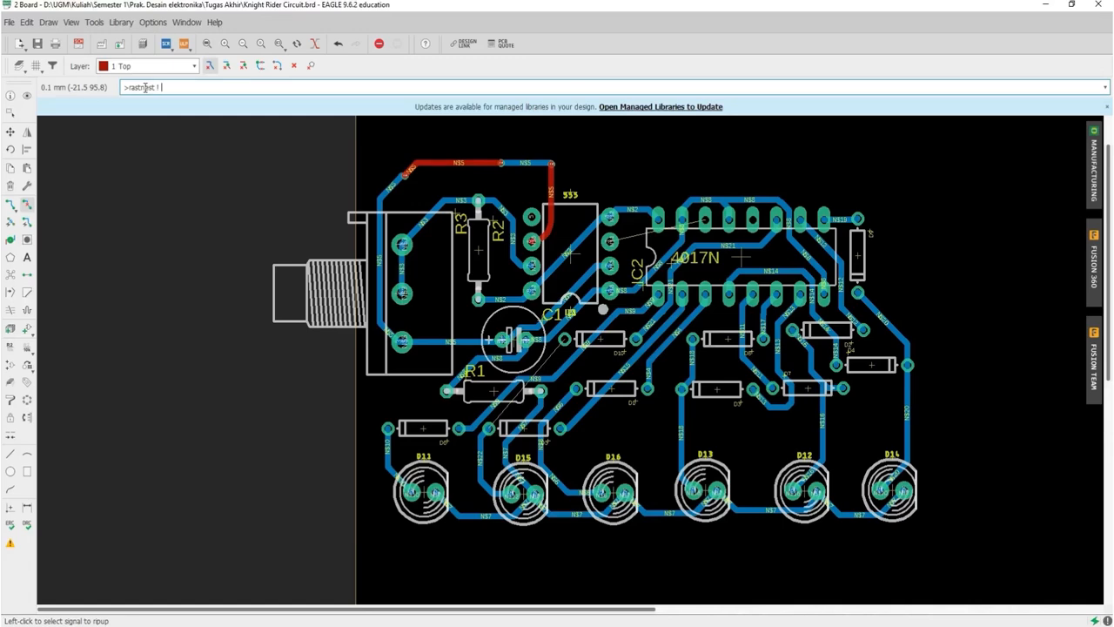
Switch from the EAGLE board to Chrome and search the web for "PCBway".
{"action": "key", "text": "alt+Tab"}
{"action": "left_click", "coordinate": [409, 25]}
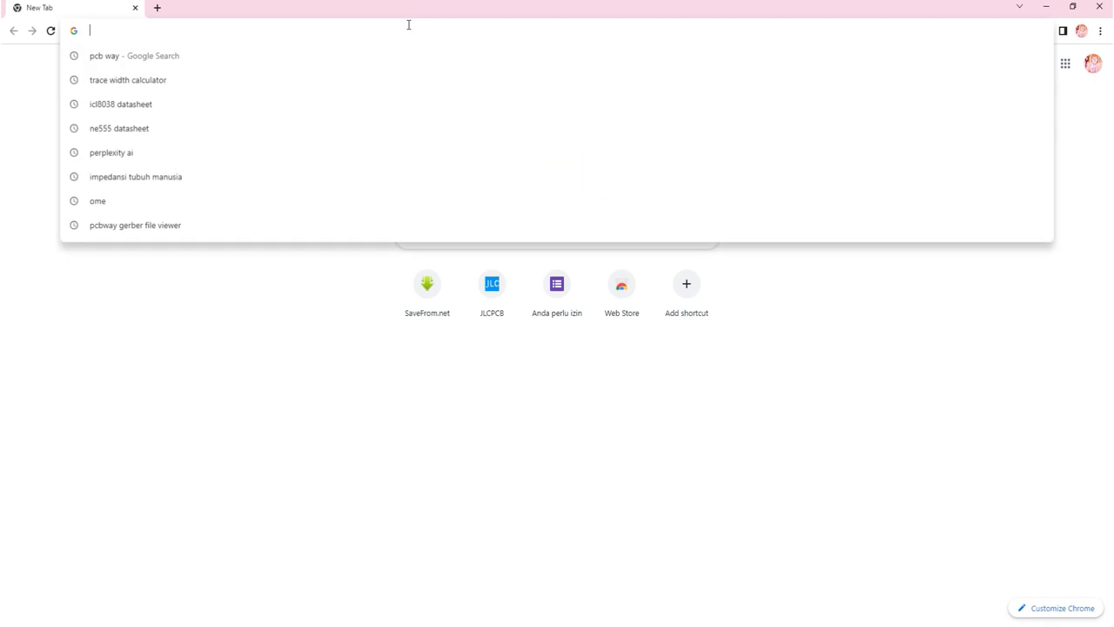
{"action": "type", "text": "PC"}
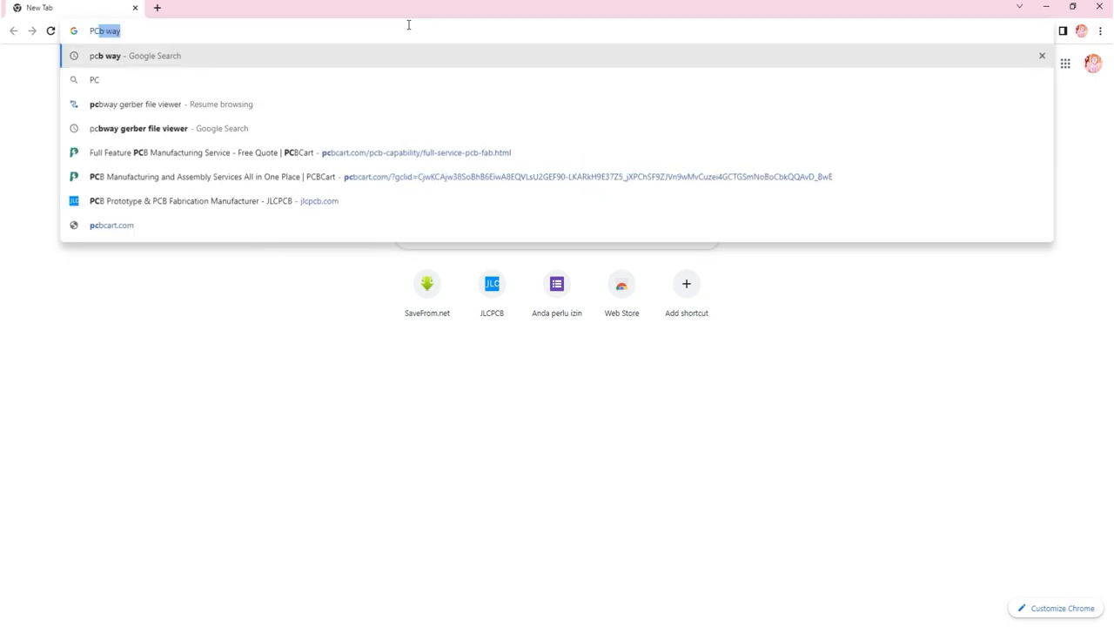
{"action": "type", "text": "Bway"}
{"action": "key", "text": "Return"}
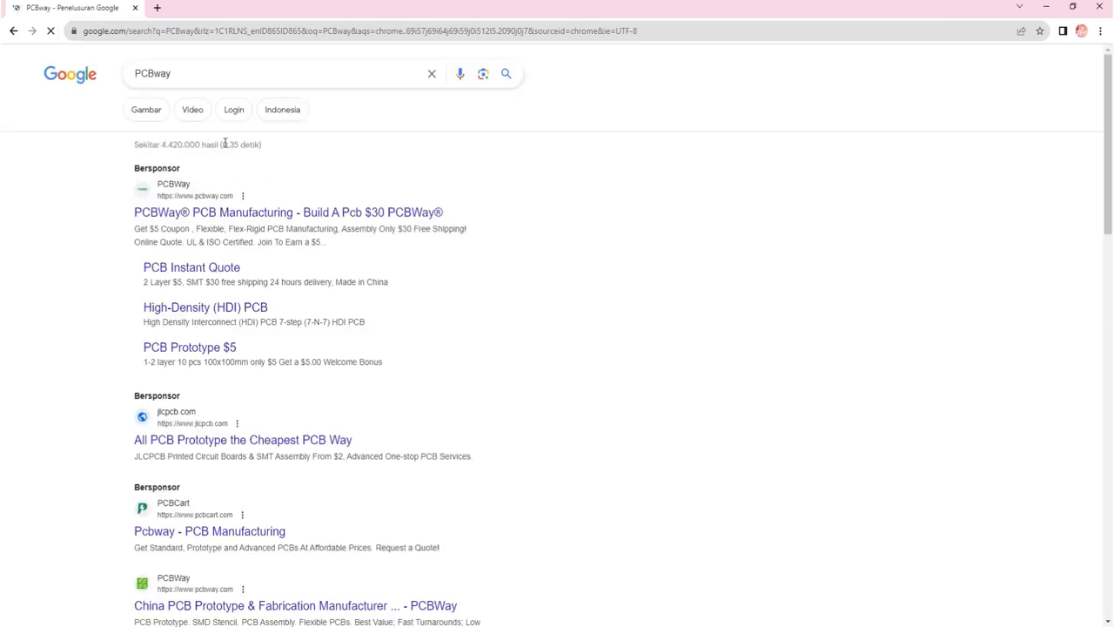
Open the sponsored PCBWay PCB Manufacturing result in a new tab and bring that tab forward.
{"action": "right_click", "coordinate": [224, 213]}
{"action": "left_click", "coordinate": [237, 218]}
{"action": "left_click", "coordinate": [191, 8]}
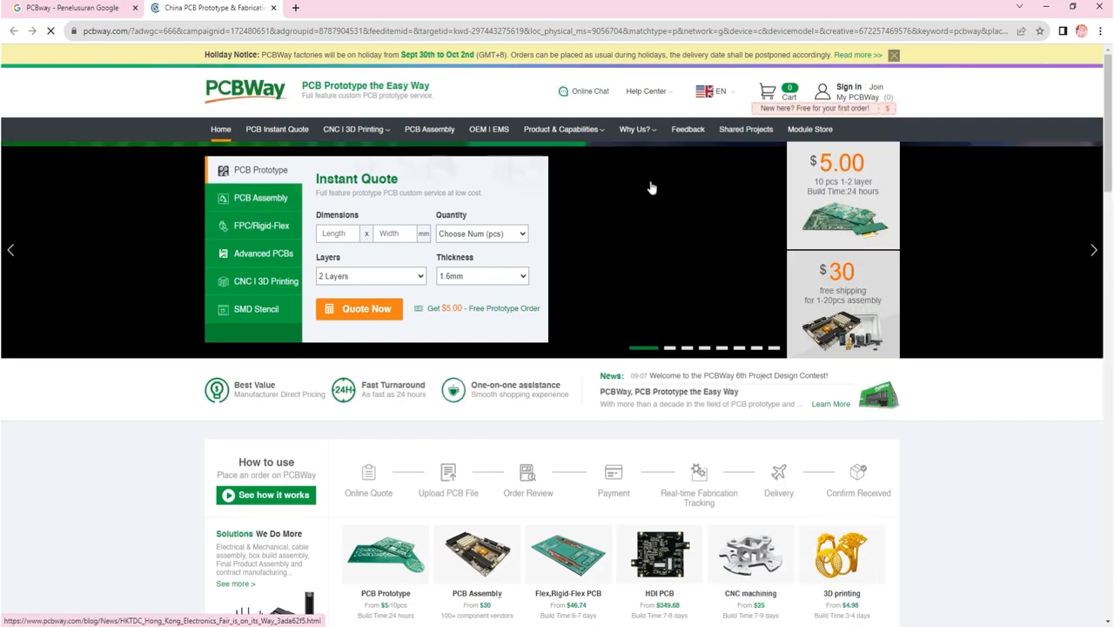
Open PCBWay's Product & Capabilities page and view the Quick-turn PCB capabilities table.
{"action": "mouse_move", "coordinate": [575, 143]}
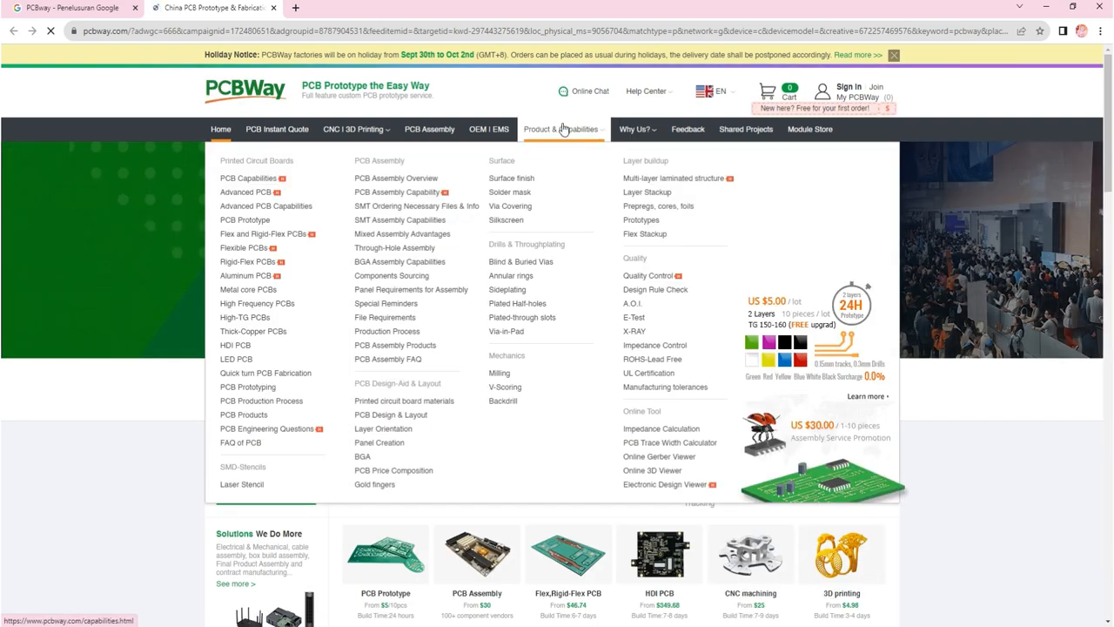
{"action": "left_click", "coordinate": [563, 129]}
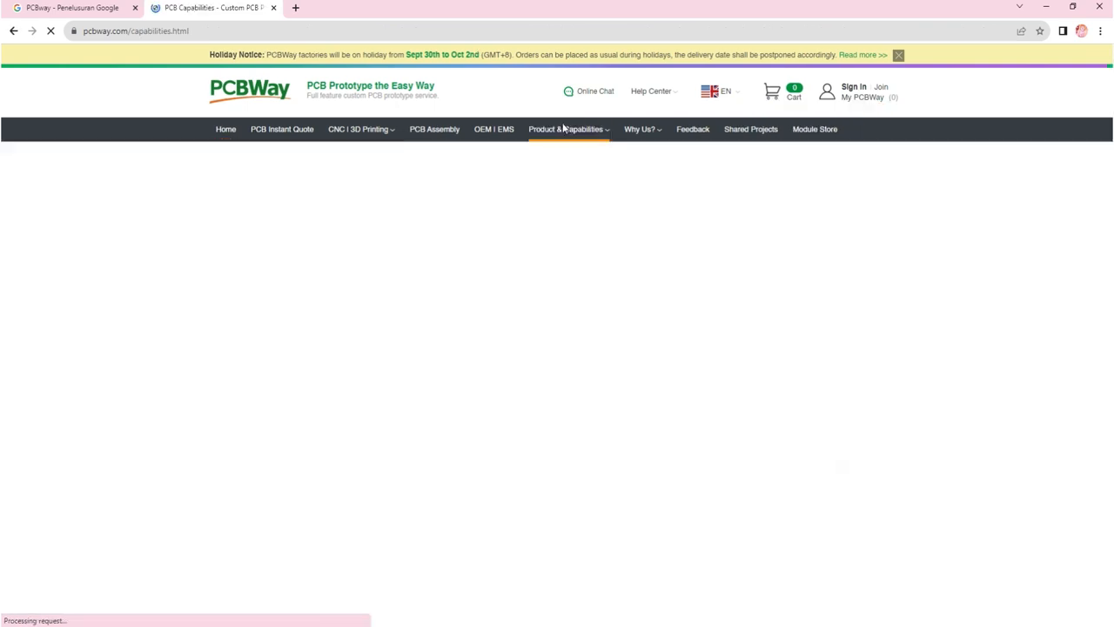
{"action": "scroll", "coordinate": [722, 254], "scroll_direction": "down", "scroll_amount": 4}
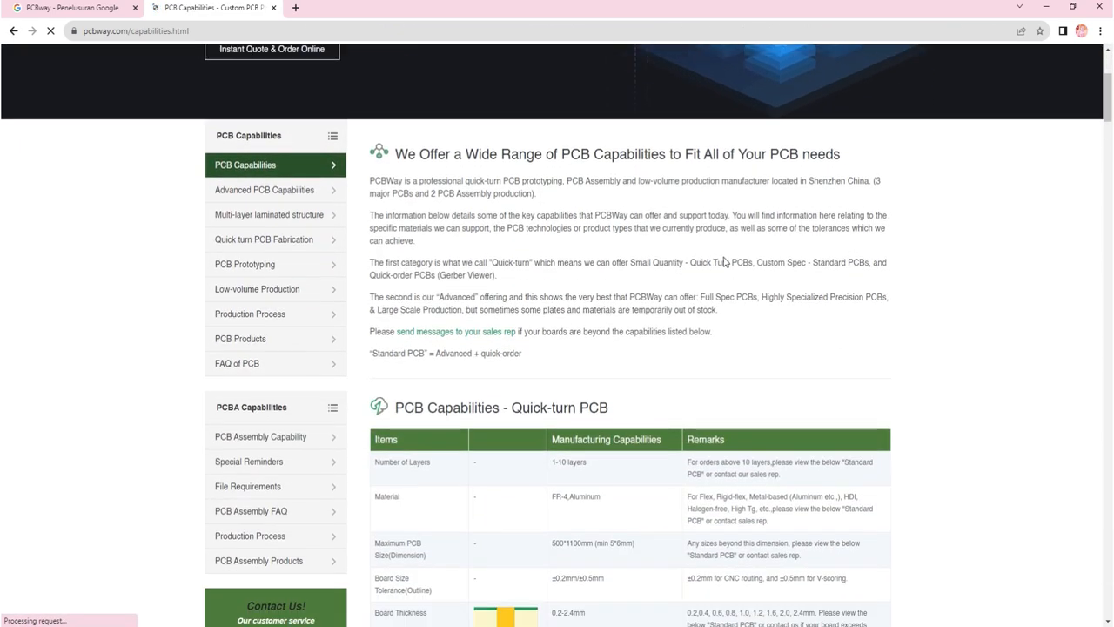
{"action": "scroll", "coordinate": [599, 264], "scroll_direction": "down", "scroll_amount": 1}
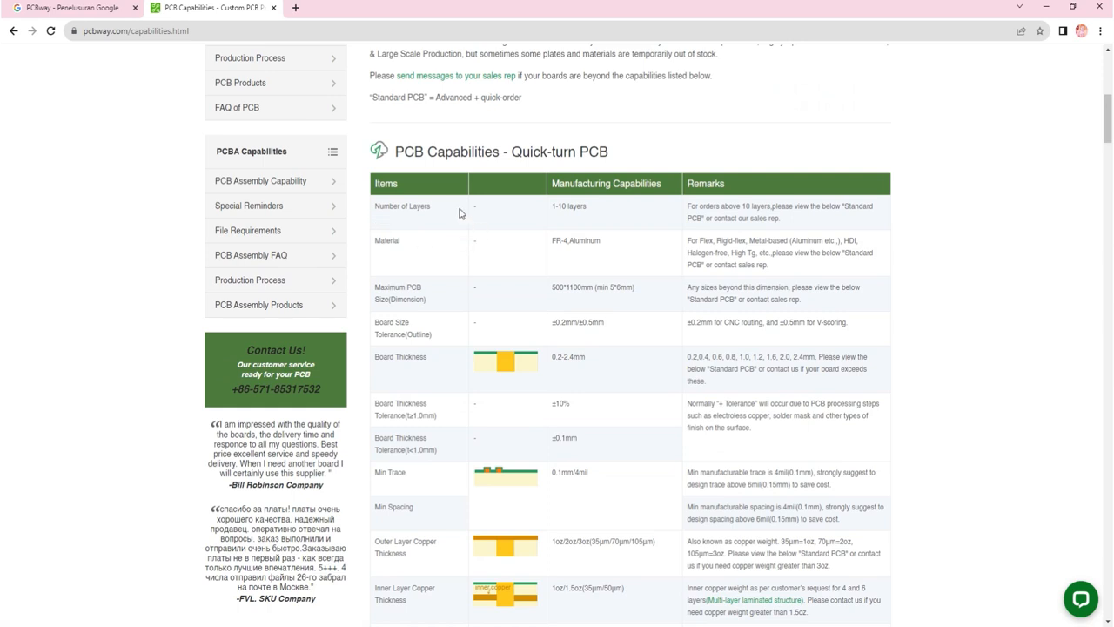
Examine the Quick-turn PCB and Advanced PCB capabilities tables on PCBWay's capabilities page.
{"action": "scroll", "coordinate": [592, 364], "scroll_direction": "down", "scroll_amount": 6}
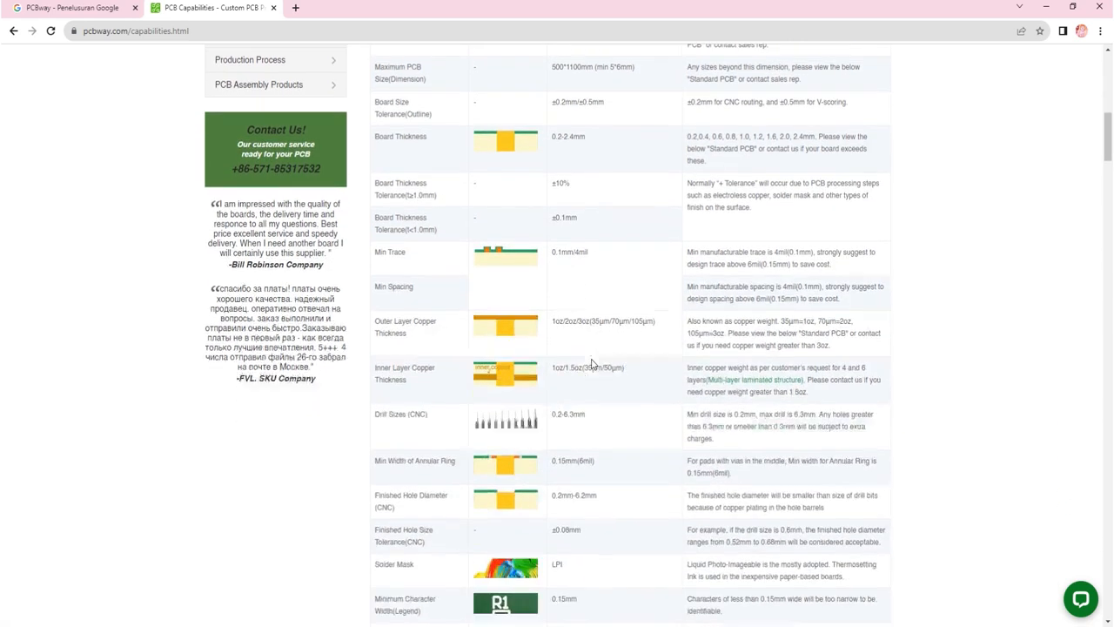
{"action": "scroll", "coordinate": [592, 364], "scroll_direction": "down", "scroll_amount": 1}
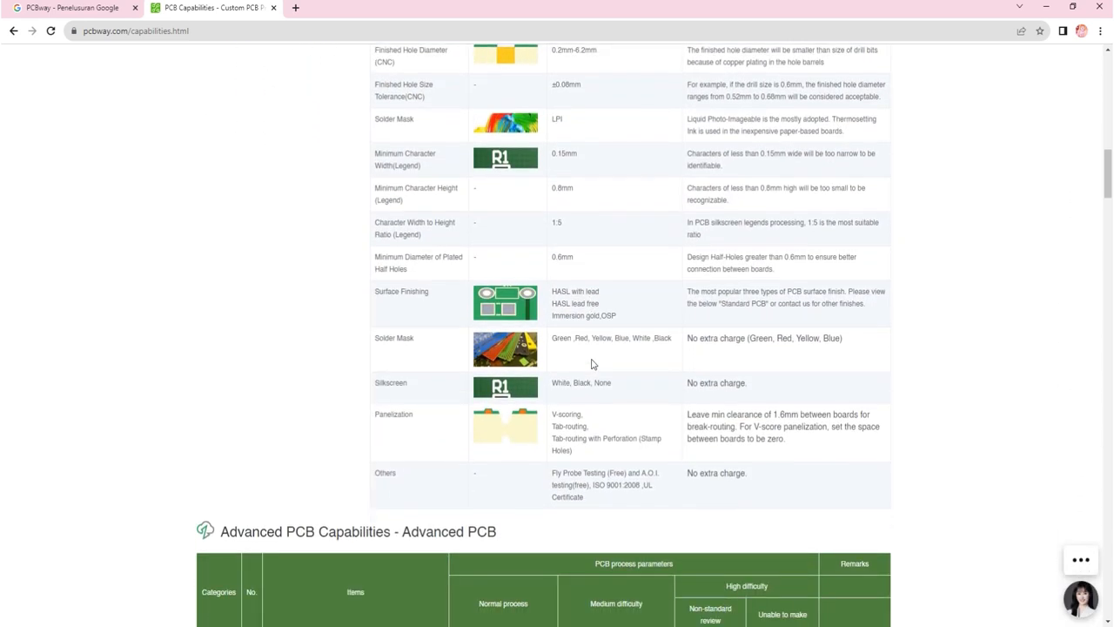
{"action": "scroll", "coordinate": [592, 364], "scroll_direction": "down", "scroll_amount": 3}
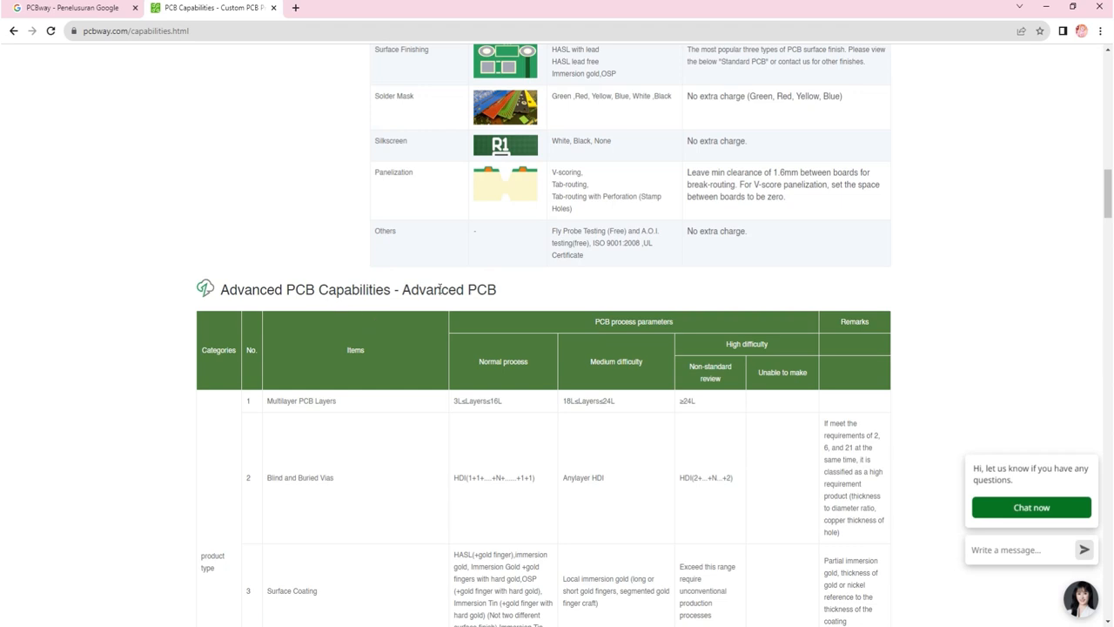
{"action": "scroll", "coordinate": [516, 293], "scroll_direction": "down", "scroll_amount": 3}
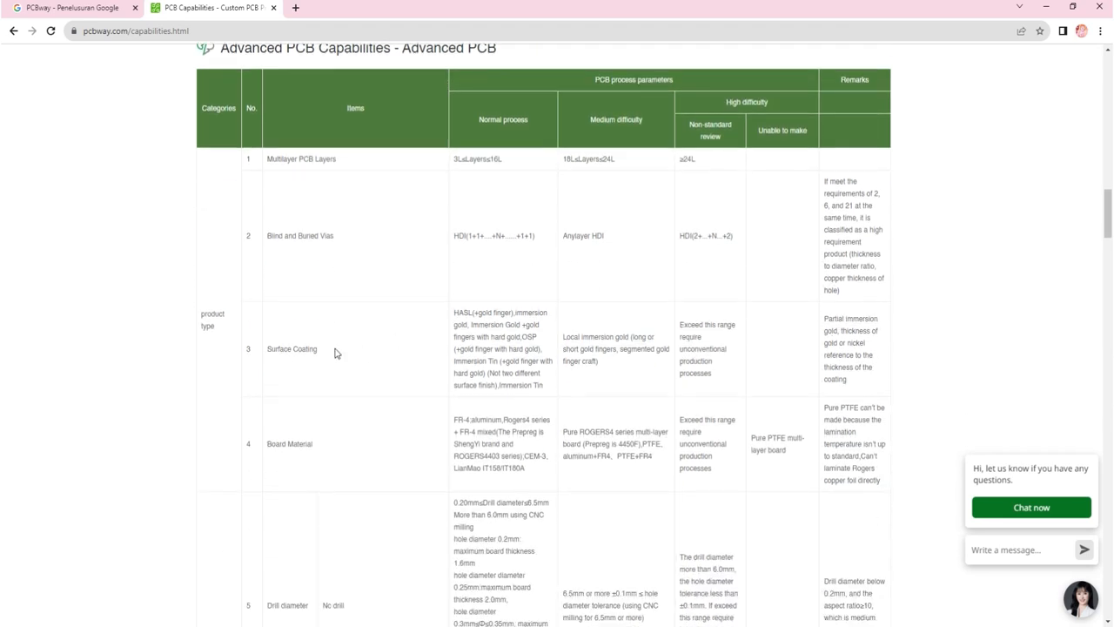
{"action": "scroll", "coordinate": [330, 356], "scroll_direction": "down", "scroll_amount": 1}
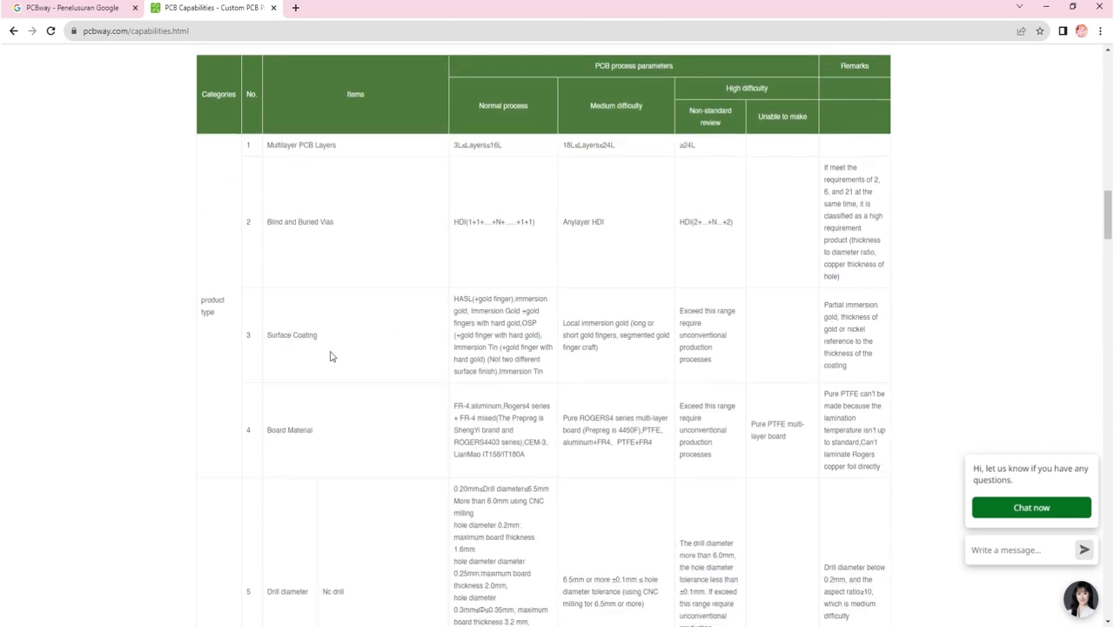
{"action": "scroll", "coordinate": [330, 356], "scroll_direction": "down", "scroll_amount": 1}
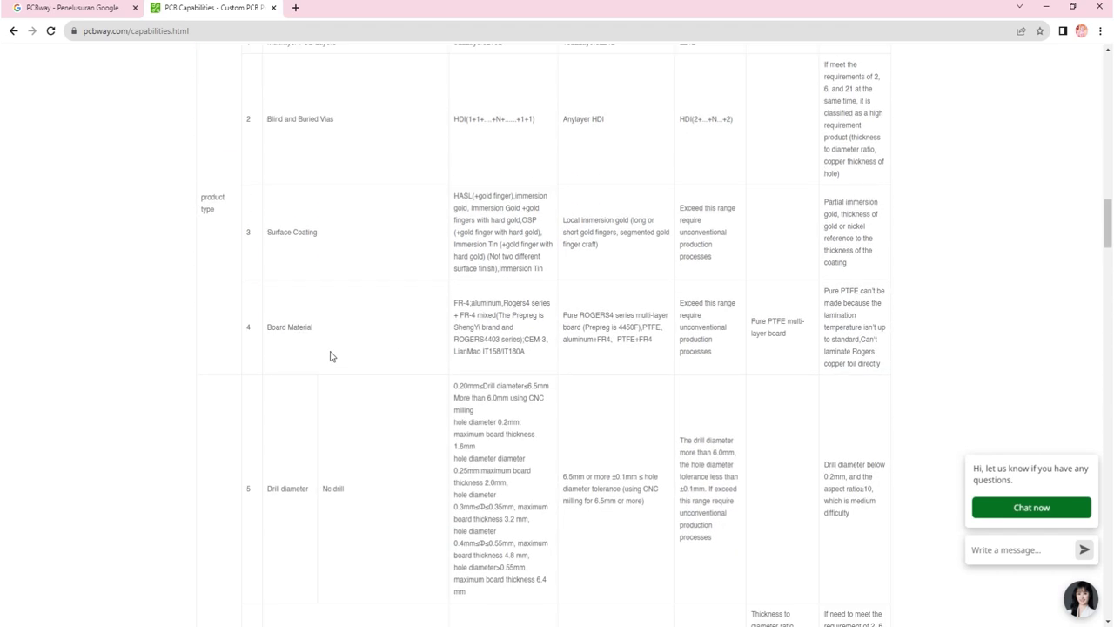
Open JLCPCB.com in a new tab and view the Rigid PCB specifications on its PCB capabilities page.
{"action": "left_click", "coordinate": [297, 8]}
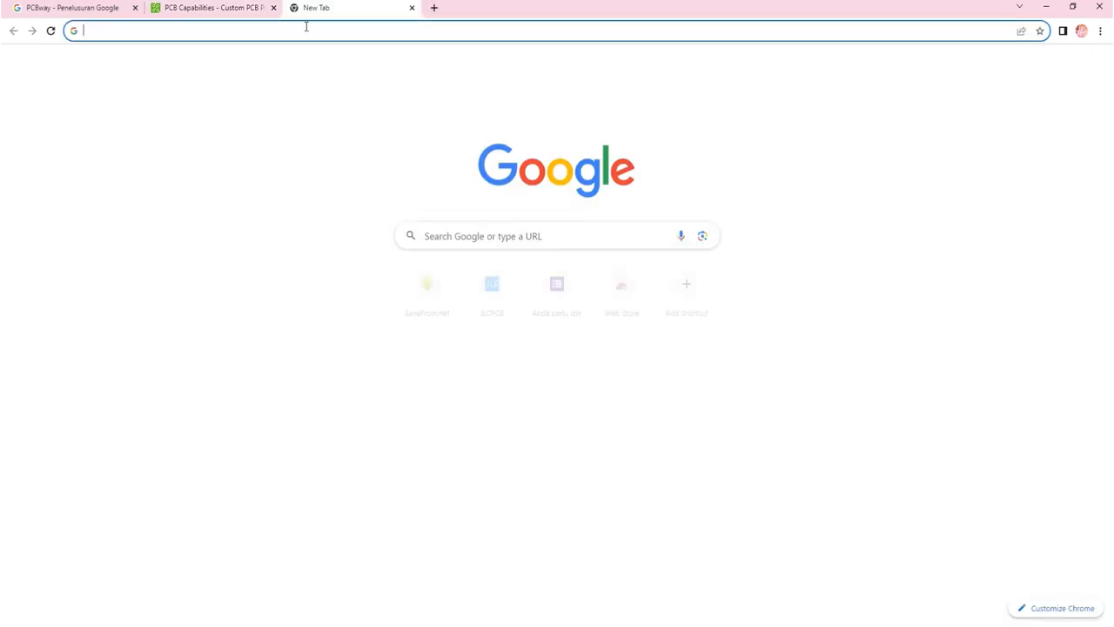
{"action": "type", "text": "JLCpcb.com"}
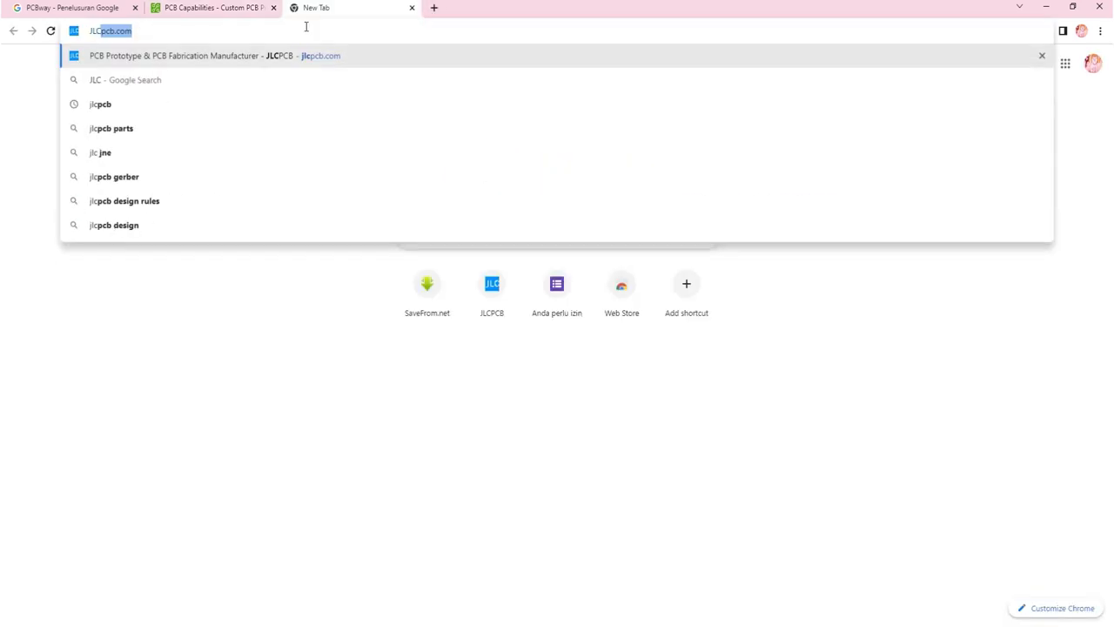
{"action": "key", "text": "Return"}
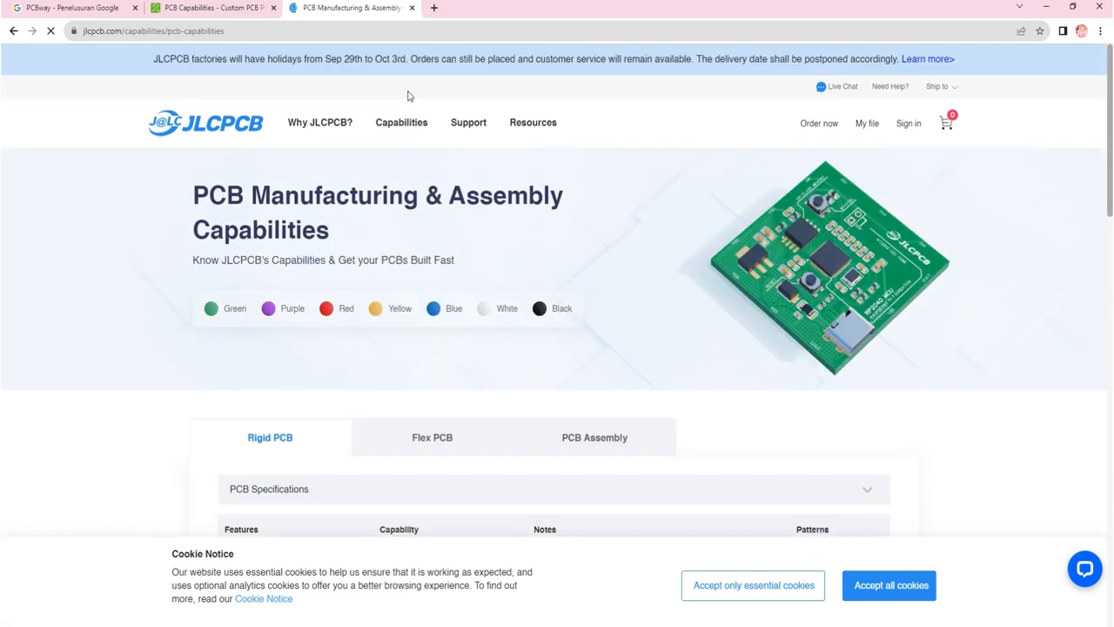
{"action": "scroll", "coordinate": [408, 96], "scroll_direction": "down", "scroll_amount": 4}
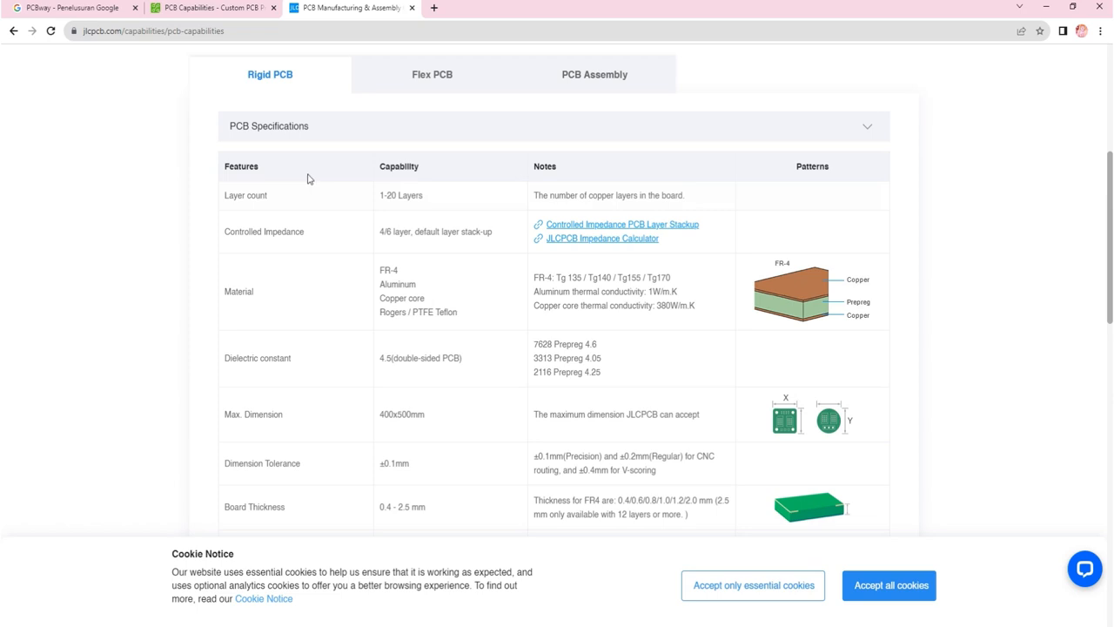
{"action": "scroll", "coordinate": [307, 179], "scroll_direction": "down", "scroll_amount": 2}
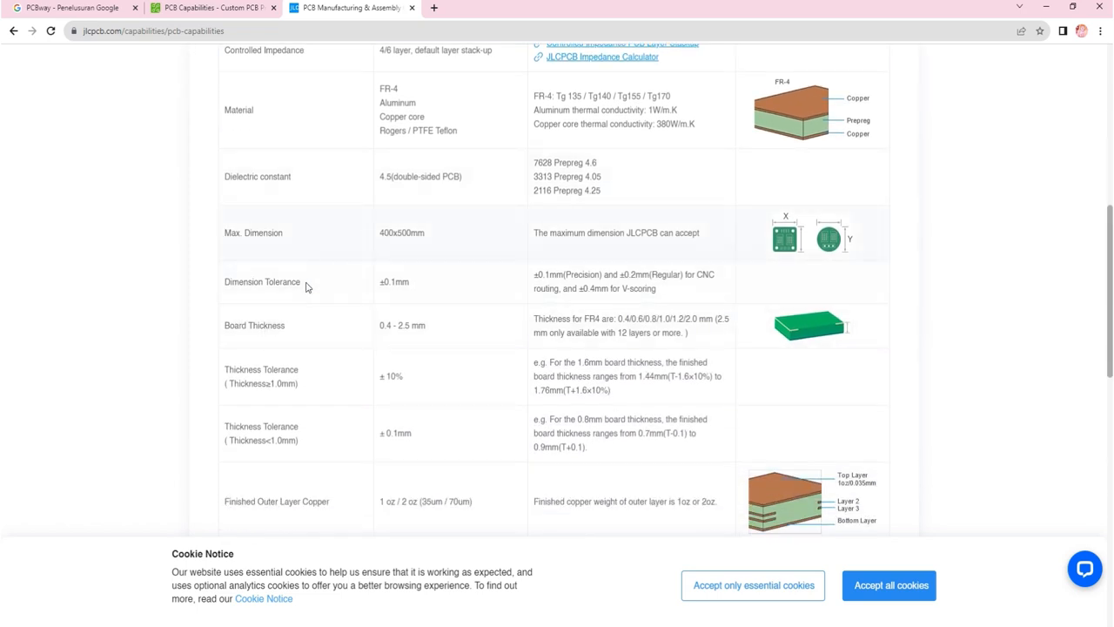
{"action": "scroll", "coordinate": [338, 316], "scroll_direction": "down", "scroll_amount": 1}
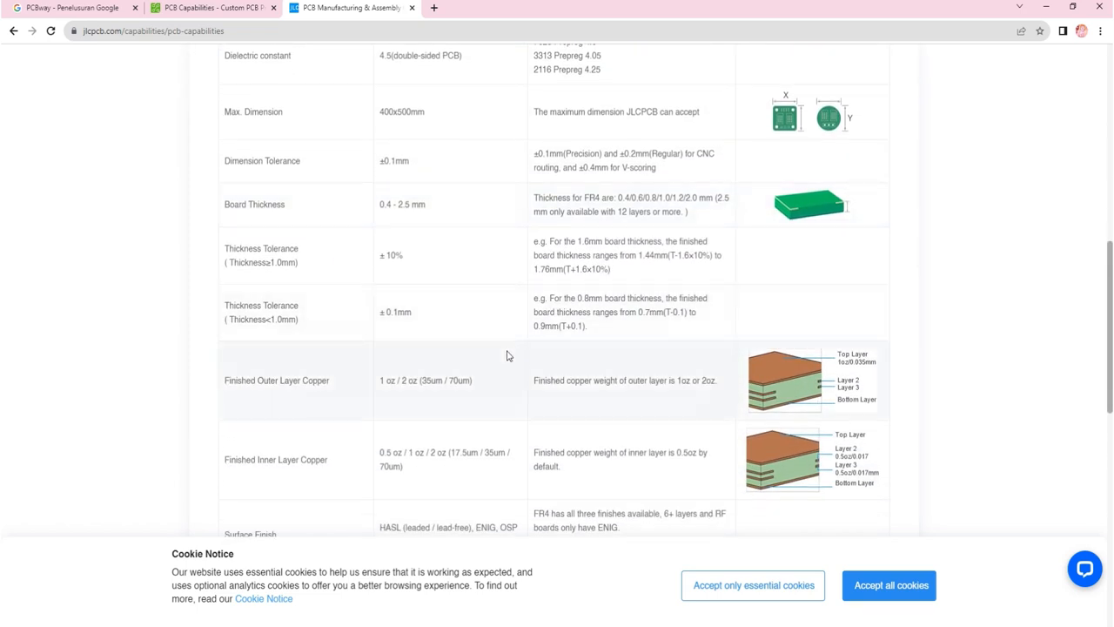
{"action": "scroll", "coordinate": [306, 398], "scroll_direction": "down", "scroll_amount": 5}
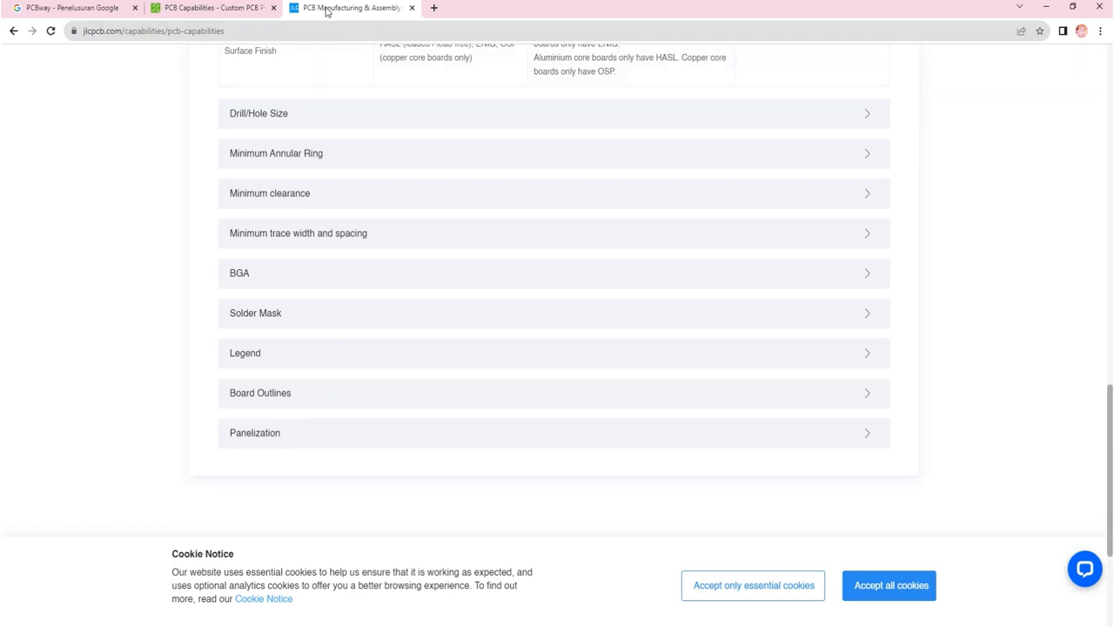
Move the JLCPCB page into its own window and arrange it side by side with the PCBWay capabilities page.
{"action": "left_click_drag", "start_coordinate": [327, 10], "coordinate": [1112, 105]}
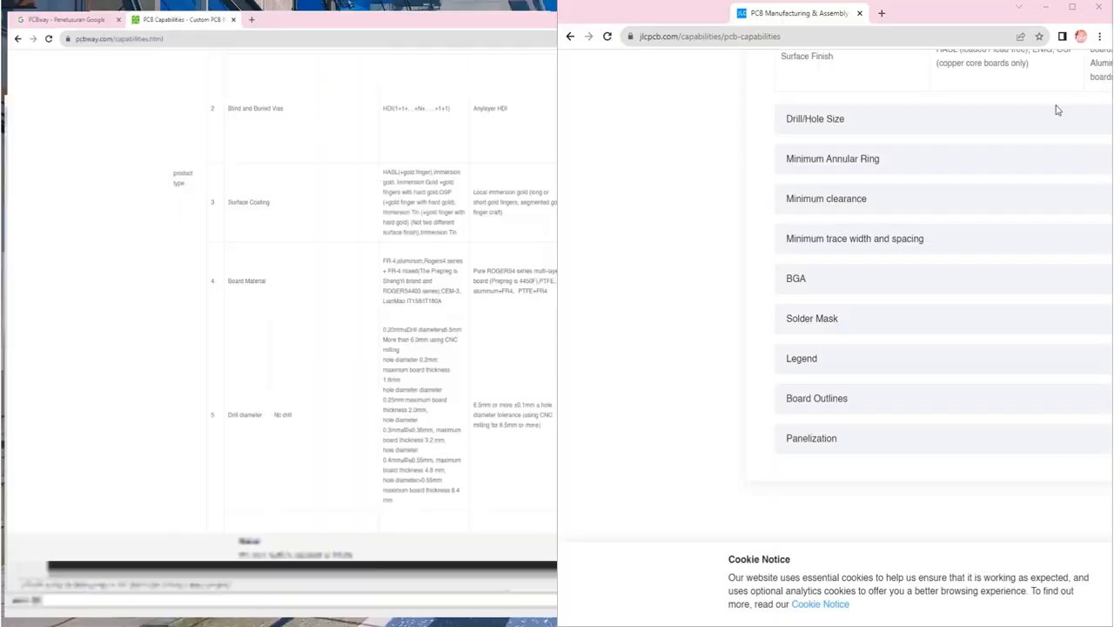
{"action": "left_click", "coordinate": [125, 112]}
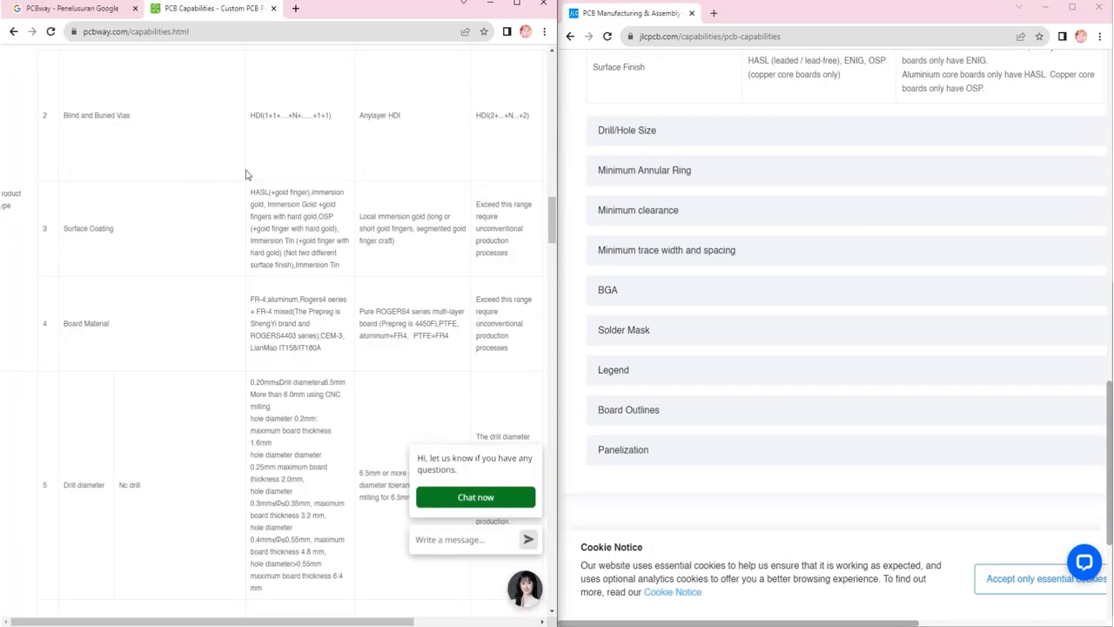
{"action": "scroll", "coordinate": [245, 174], "scroll_direction": "up", "scroll_amount": 3}
{"action": "scroll", "coordinate": [729, 187], "scroll_direction": "up", "scroll_amount": 5}
{"action": "scroll", "coordinate": [370, 212], "scroll_direction": "down", "scroll_amount": 2}
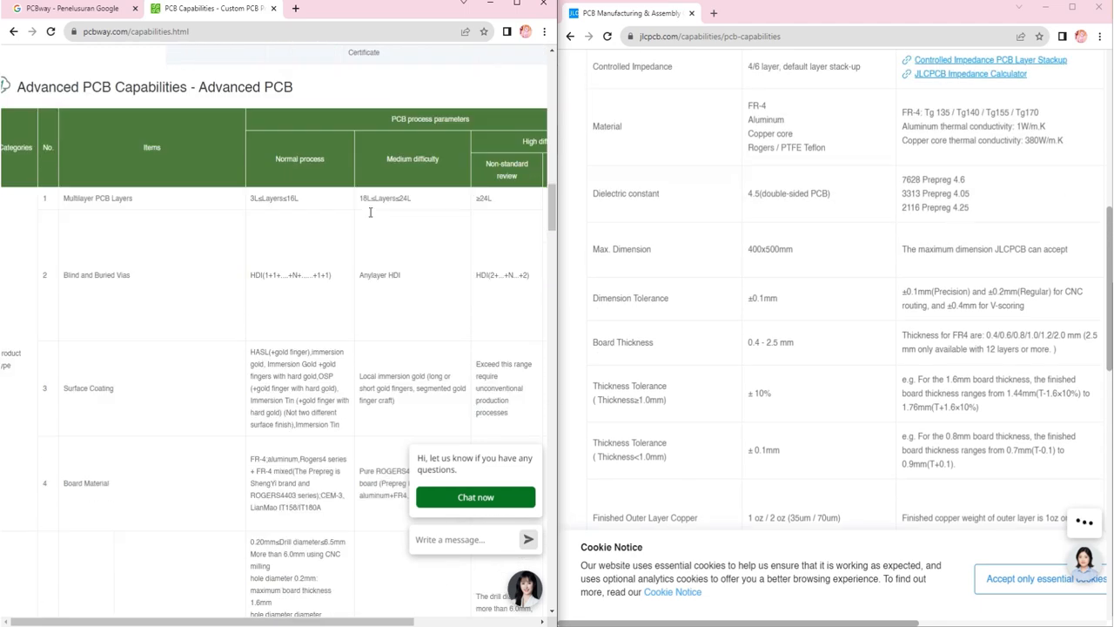
Expand JLCPCB's Drill/Hole Size section and compare its hole and via limits with PCBWay's drill diameter and tolerance rows.
{"action": "scroll", "coordinate": [370, 212], "scroll_direction": "down", "scroll_amount": 3}
{"action": "scroll", "coordinate": [662, 266], "scroll_direction": "down", "scroll_amount": 6}
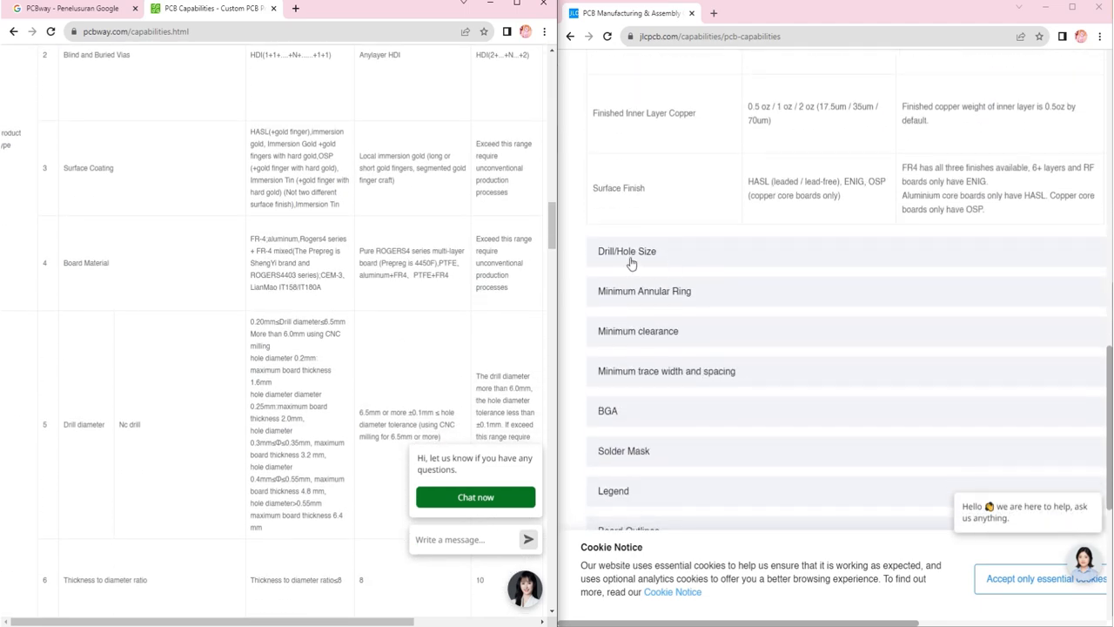
{"action": "left_click", "coordinate": [631, 257]}
{"action": "scroll", "coordinate": [401, 264], "scroll_direction": "down", "scroll_amount": 2}
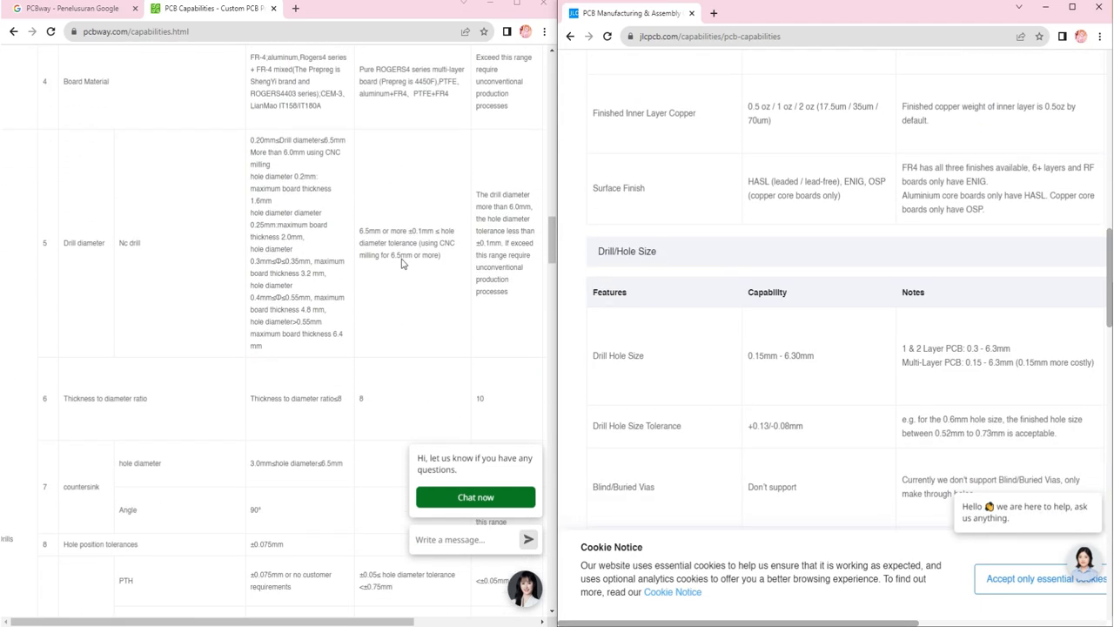
{"action": "scroll", "coordinate": [402, 264], "scroll_direction": "down", "scroll_amount": 1}
{"action": "scroll", "coordinate": [402, 264], "scroll_direction": "down", "scroll_amount": 2}
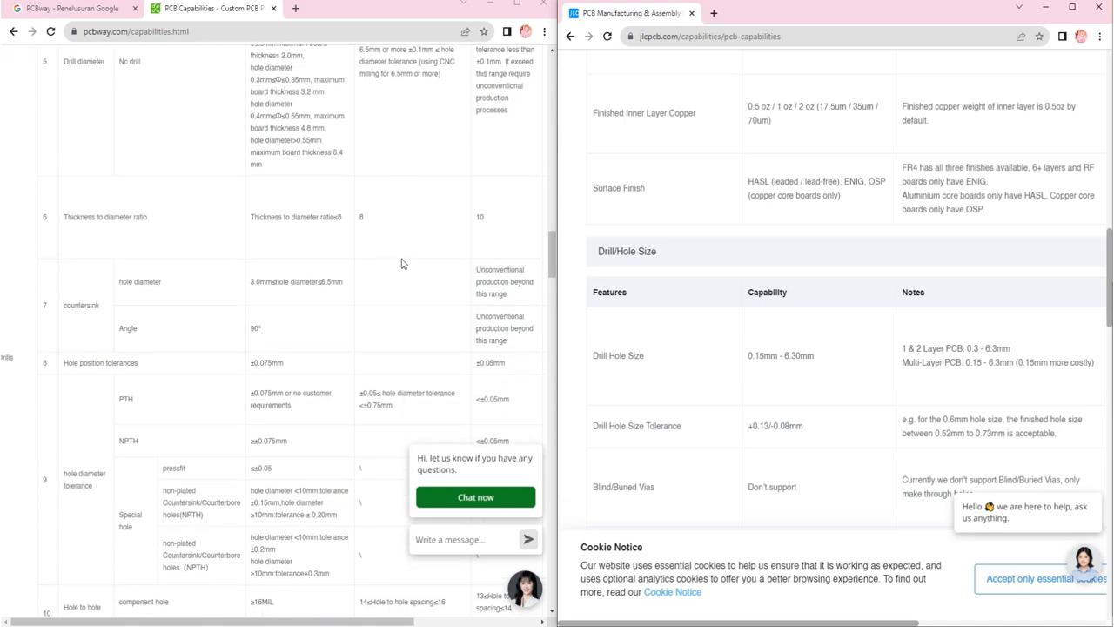
{"action": "scroll", "coordinate": [104, 415], "scroll_direction": "down", "scroll_amount": 3}
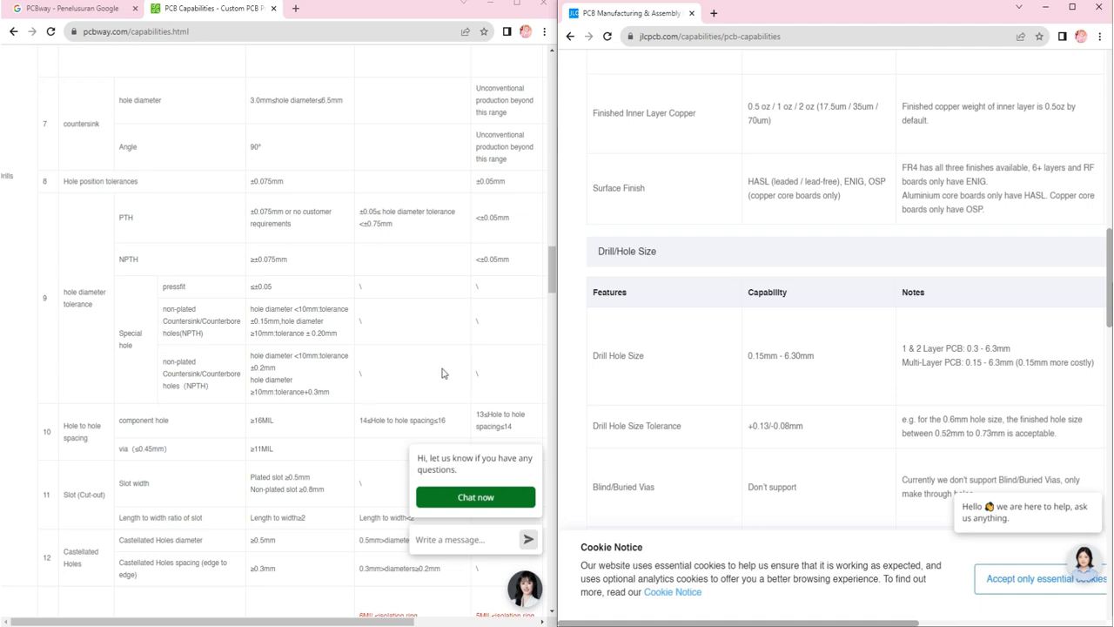
{"action": "scroll", "coordinate": [758, 313], "scroll_direction": "down", "scroll_amount": 3}
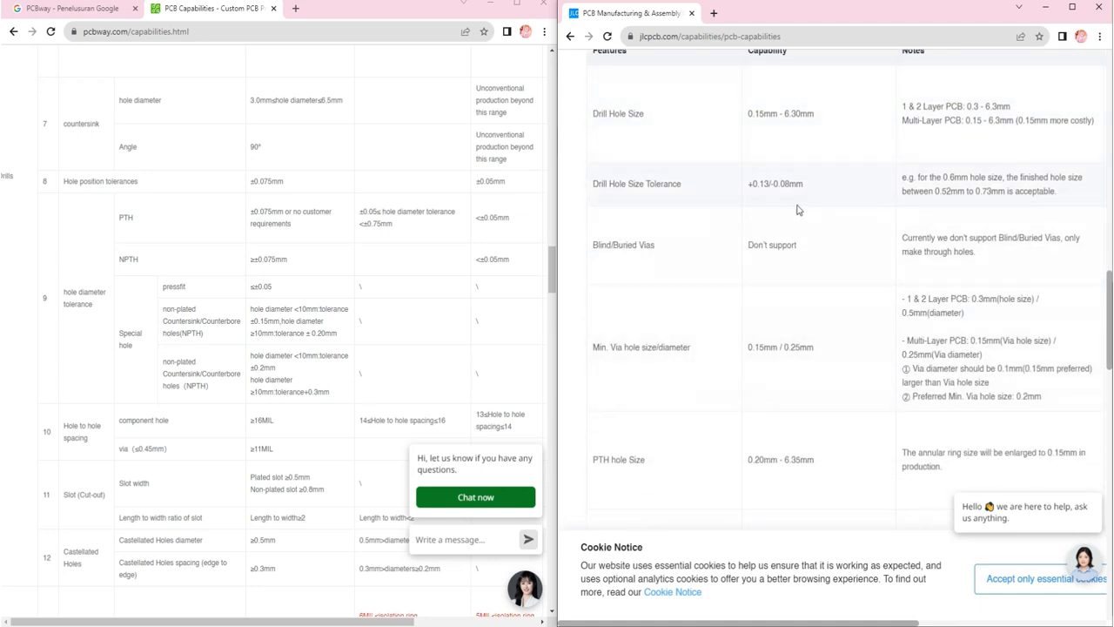
{"action": "scroll", "coordinate": [740, 196], "scroll_direction": "down", "scroll_amount": 2}
{"action": "scroll", "coordinate": [344, 261], "scroll_direction": "down", "scroll_amount": 3}
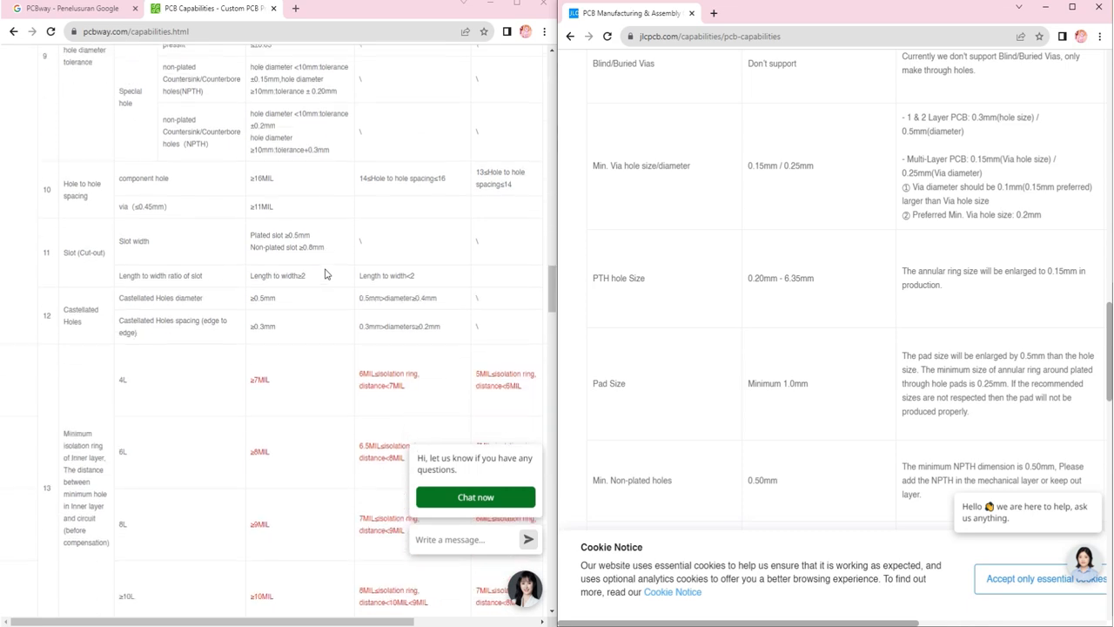
Review PCBWay's isolation ring, width/spacing and weld ring rows, and expand JLCPCB's Minimum trace width and spacing section for comparison.
{"action": "scroll", "coordinate": [325, 274], "scroll_direction": "down", "scroll_amount": 7}
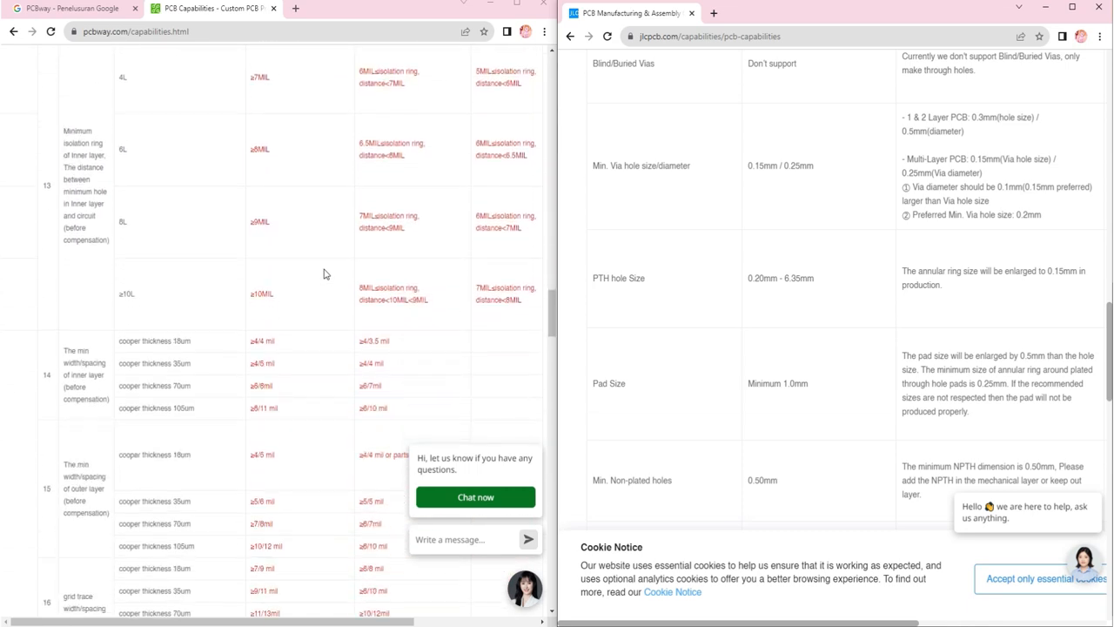
{"action": "scroll", "coordinate": [324, 275], "scroll_direction": "down", "scroll_amount": 2}
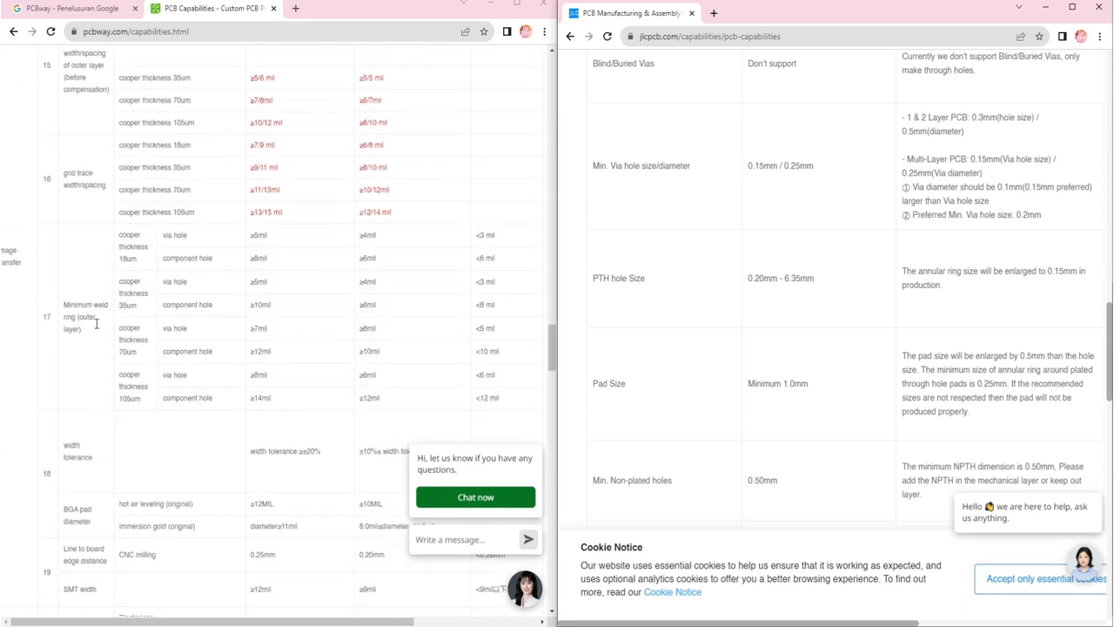
{"action": "scroll", "coordinate": [96, 402], "scroll_direction": "down", "scroll_amount": 1}
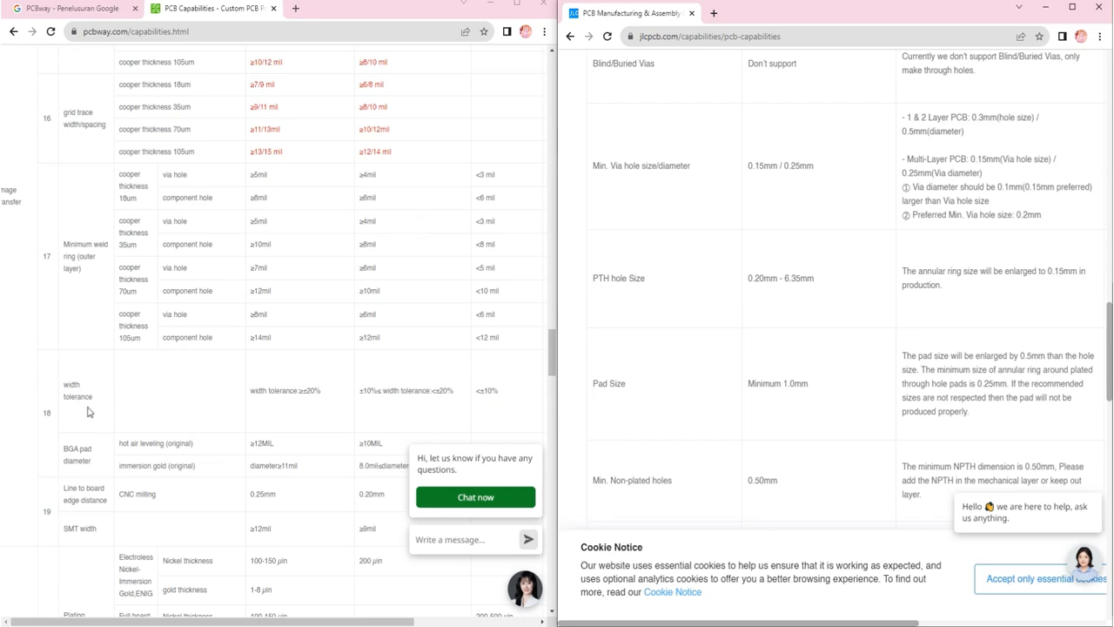
{"action": "scroll", "coordinate": [715, 337], "scroll_direction": "up", "scroll_amount": 15}
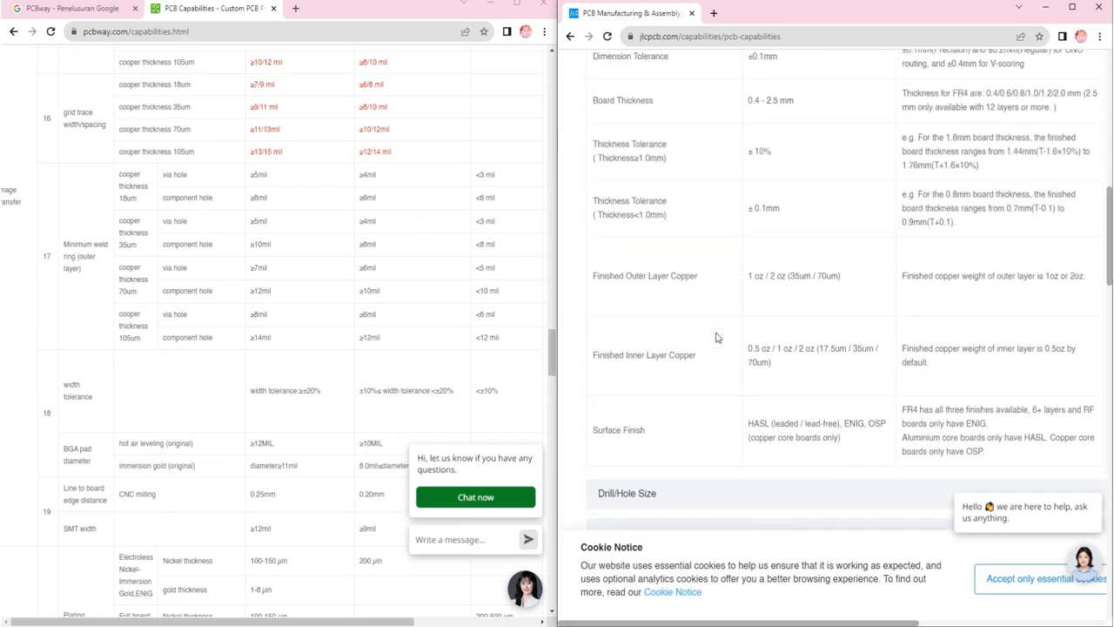
{"action": "scroll", "coordinate": [715, 337], "scroll_direction": "up", "scroll_amount": 1}
{"action": "scroll", "coordinate": [716, 337], "scroll_direction": "down", "scroll_amount": 15}
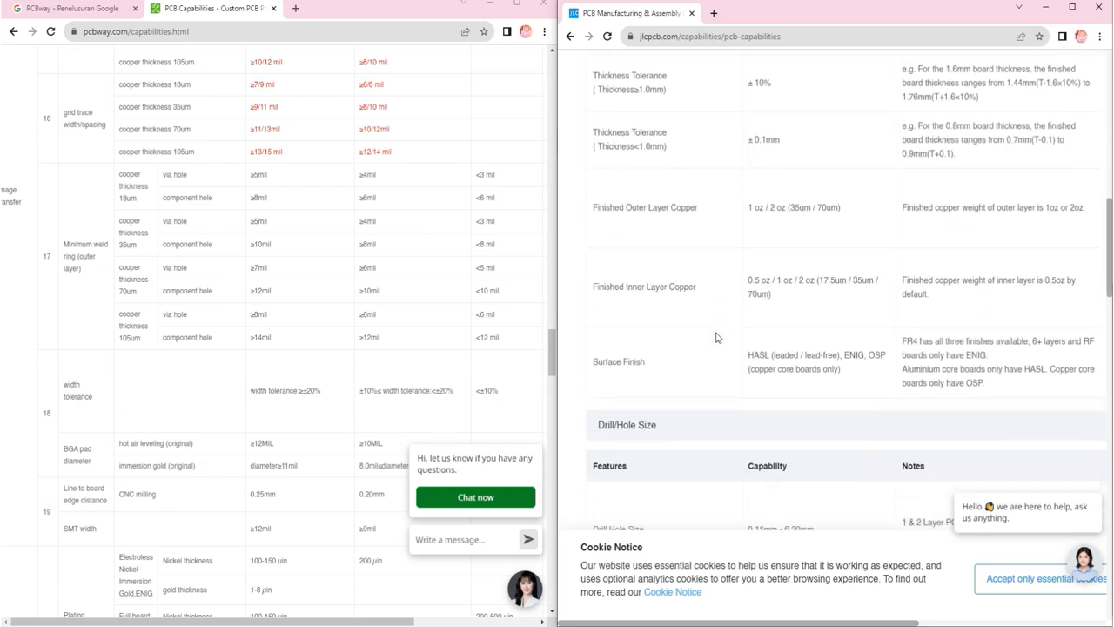
{"action": "scroll", "coordinate": [718, 338], "scroll_direction": "down", "scroll_amount": 4}
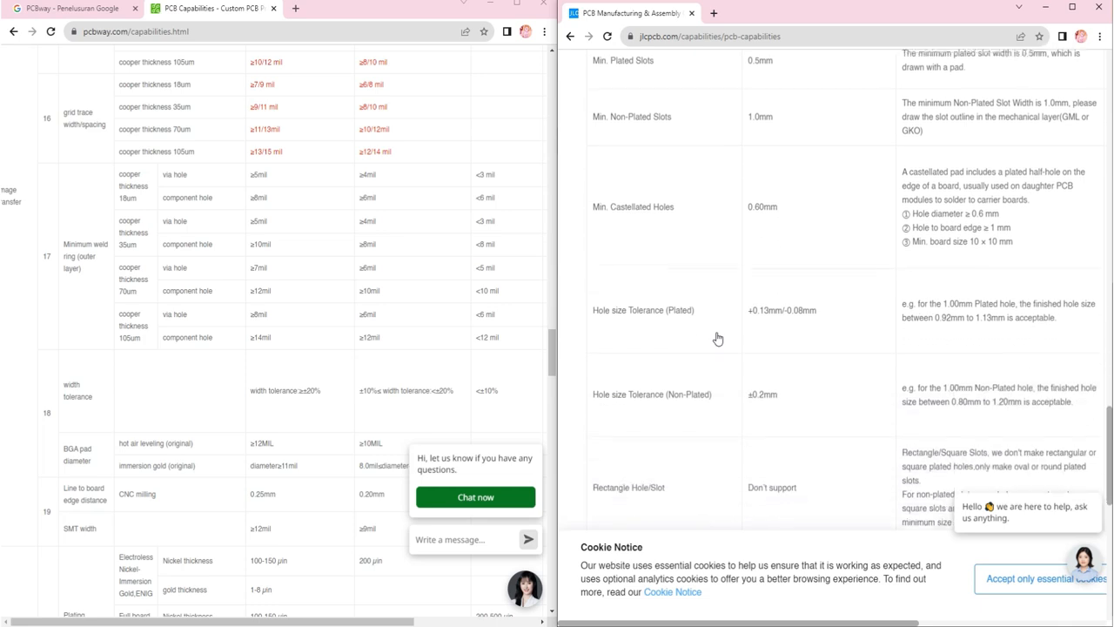
{"action": "scroll", "coordinate": [718, 338], "scroll_direction": "down", "scroll_amount": 2}
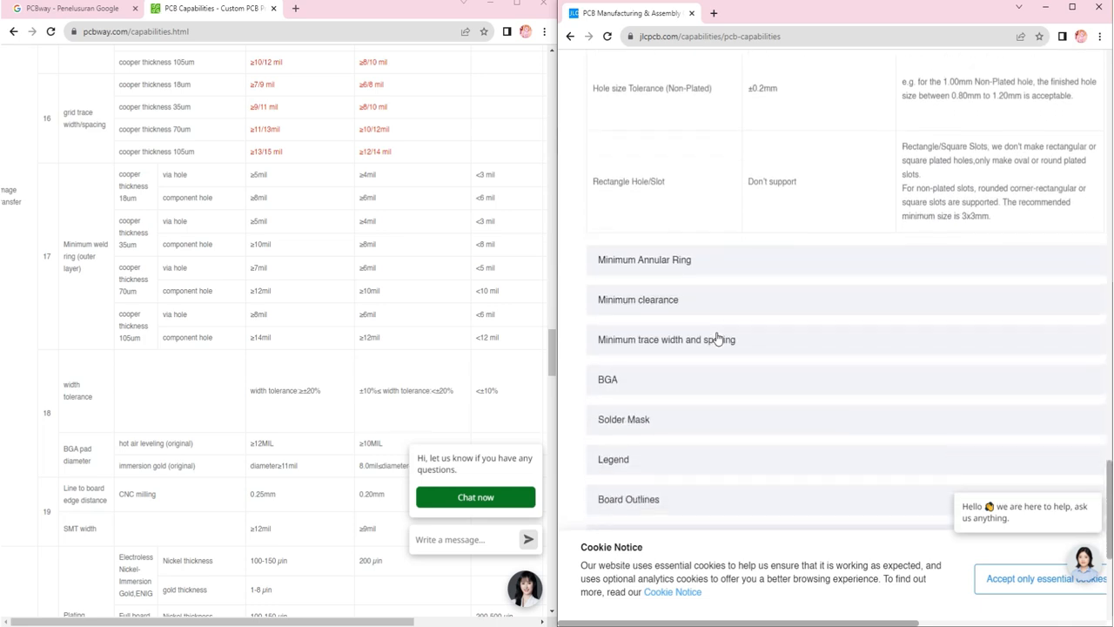
{"action": "left_click", "coordinate": [696, 341]}
{"action": "scroll", "coordinate": [697, 344], "scroll_direction": "down", "scroll_amount": 2}
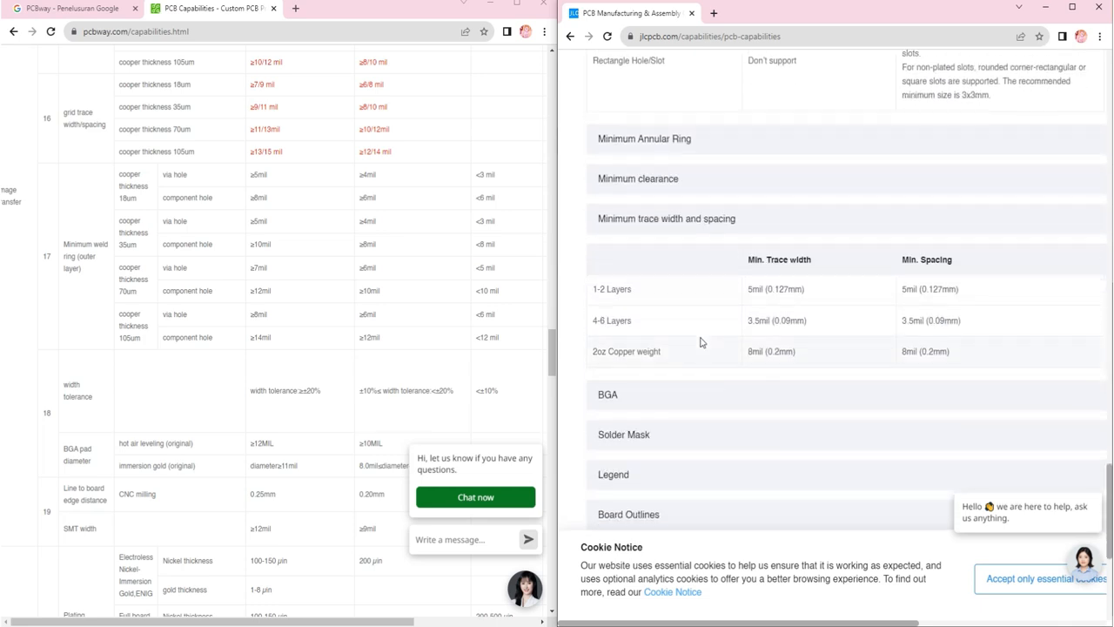